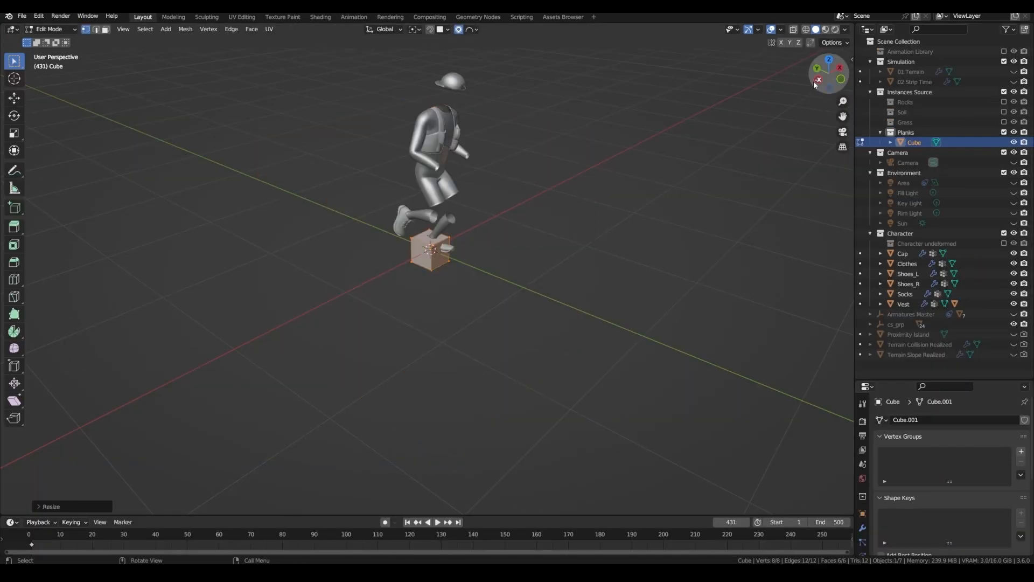
# Scale the cube into a long, flat plank shape beneath the character's shoe, checking it from the side
pyautogui.click(818, 80)
pyautogui.scroll(5, 513, 238)
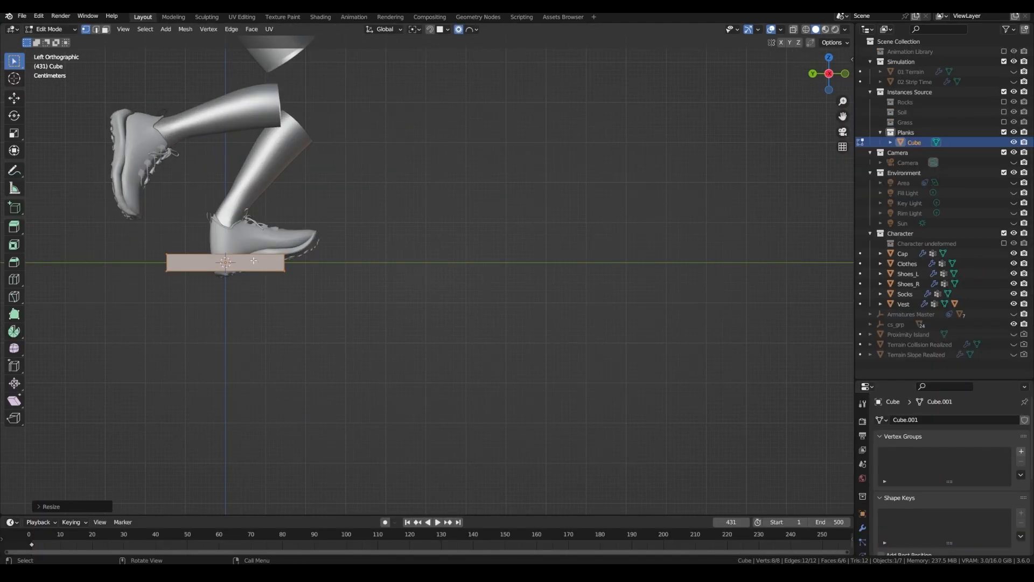
pyautogui.click(327, 270)
pyautogui.moveTo(327, 270); pyautogui.dragTo(377, 311, button='middle')
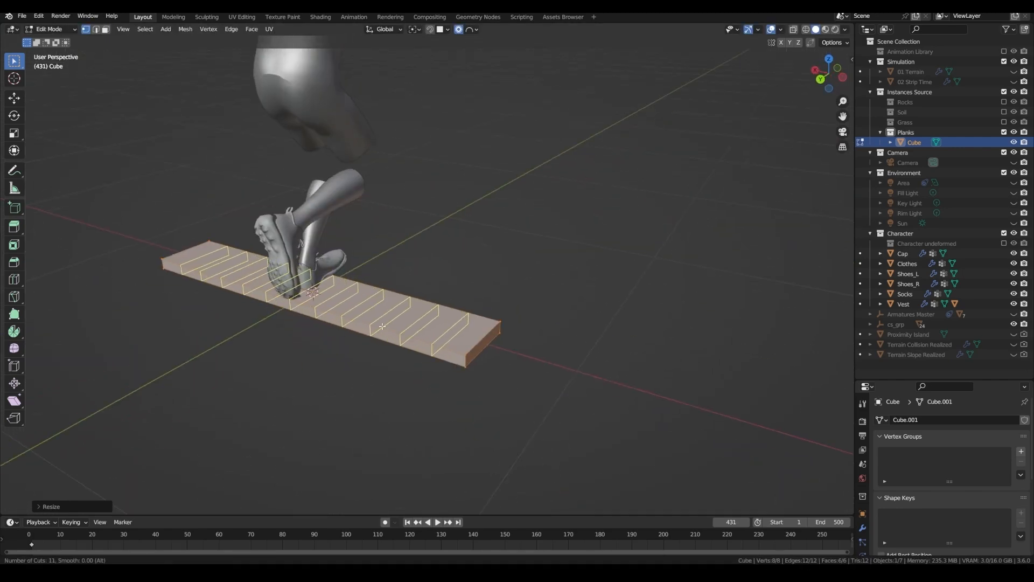
# Add a row of evenly spaced, centred loop cuts across the plank, dividing its length into segments
pyautogui.click(382, 326)
pyautogui.rightClick(382, 327)
pyautogui.moveTo(381, 327); pyautogui.dragTo(477, 332, button='middle')
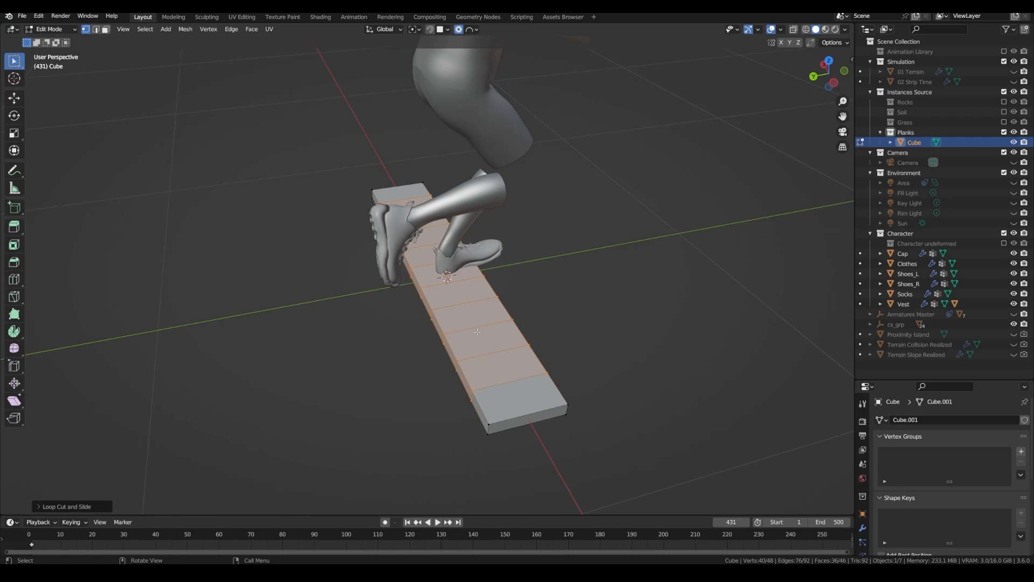
# Add a dense set of closely spaced loop cuts running lengthwise along the plank
pyautogui.scroll(3, 519, 415)
pyautogui.keyDown('shift'); pyautogui.moveTo(519, 415); pyautogui.dragTo(358, 367, button='middle'); pyautogui.keyUp('shift')
pyautogui.hotkey('ctrl', 'r')
pyautogui.scroll(20, 347, 316)
pyautogui.scroll(12, 347, 316)
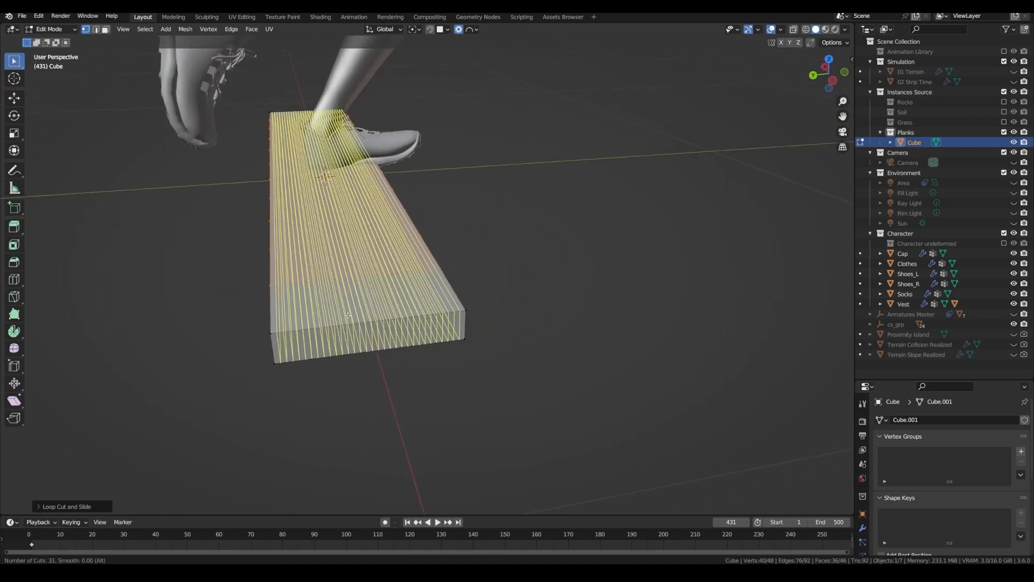
# Select every other lengthwise edge loop and scale the selection on Z to form wood-grain grooves
pyautogui.keyDown('alt'); pyautogui.keyDown('shift'); pyautogui.click(305, 397); pyautogui.keyUp('shift'); pyautogui.keyUp('alt')
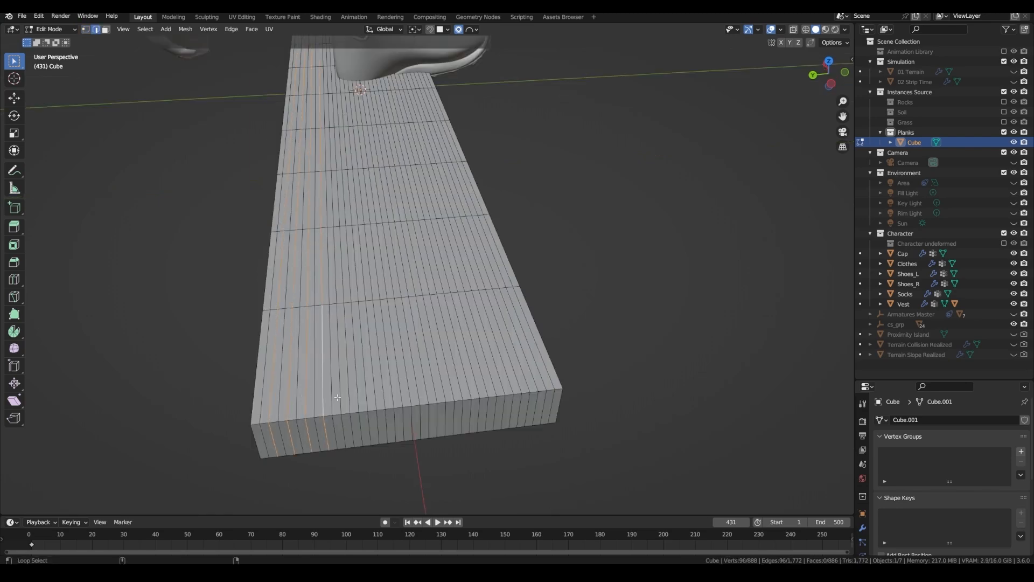
pyautogui.moveTo(541, 381); pyautogui.dragTo(399, 328, button='middle')
pyautogui.press('s')
pyautogui.press('z')
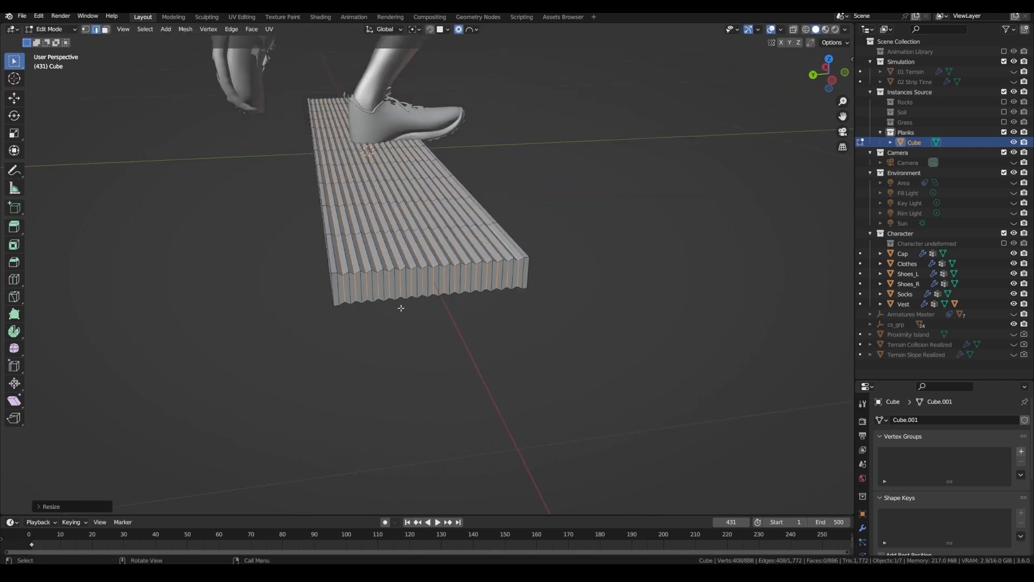
pyautogui.moveTo(399, 302); pyautogui.dragTo(473, 297, button='middle')
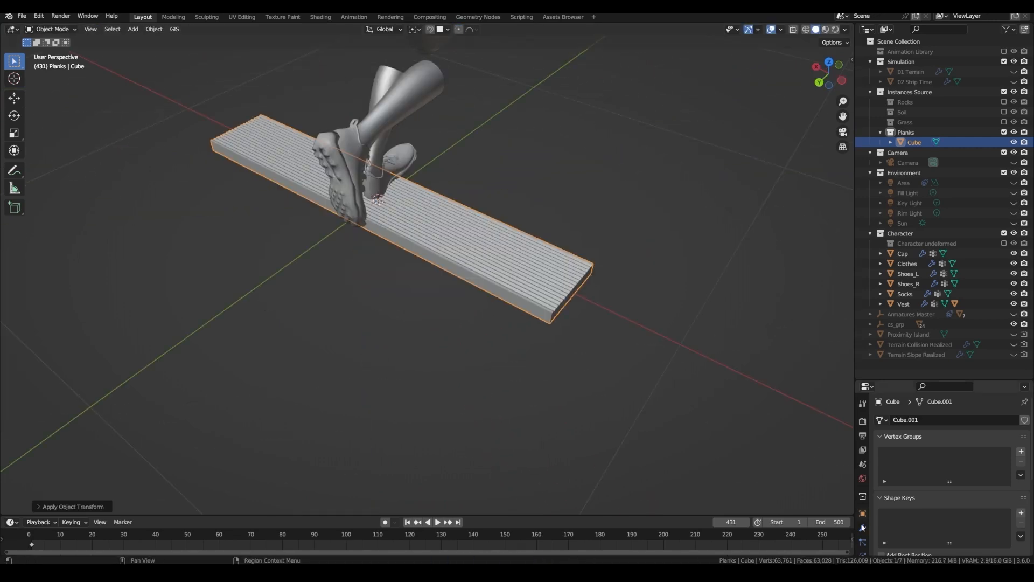
# Give the plank a new material named Plank and set its viewport display color to a light tan
pyautogui.moveTo(893, 381); pyautogui.dragTo(897, 320)
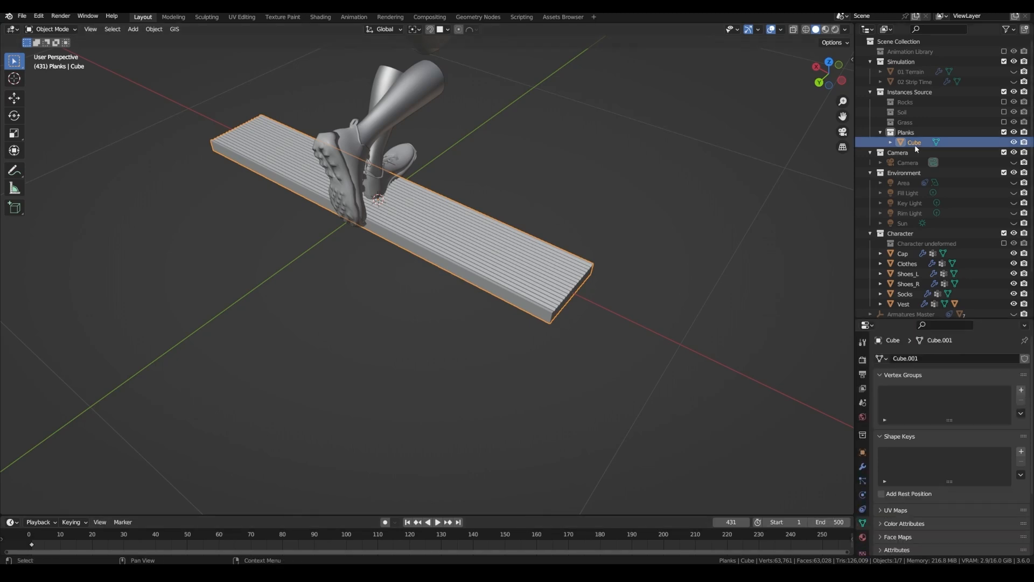
pyautogui.click(863, 537)
pyautogui.click(924, 400)
pyautogui.doubleClick(924, 401)
pyautogui.press('Return')
pyautogui.scroll(-15, 907, 535)
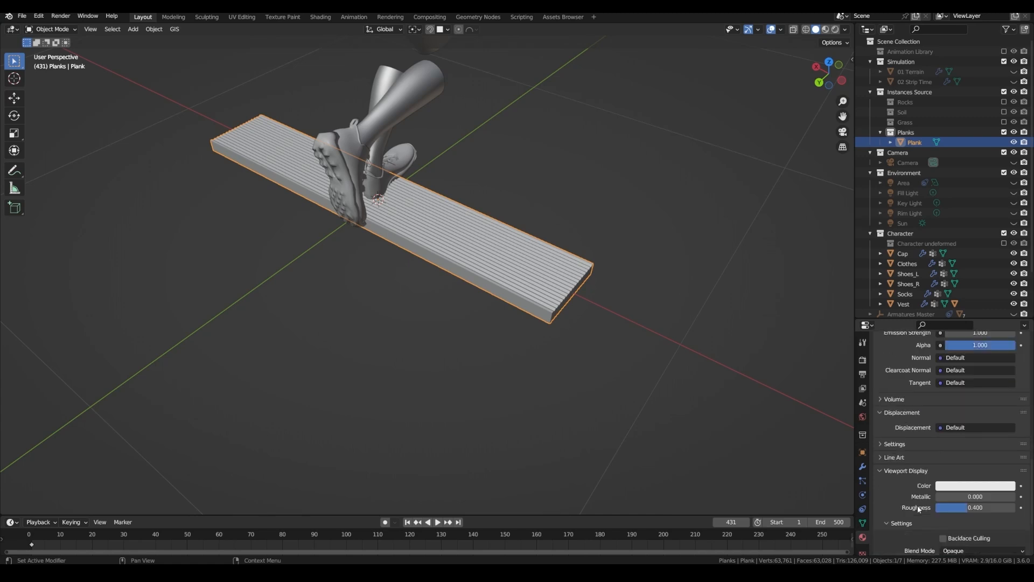
pyautogui.click(967, 486)
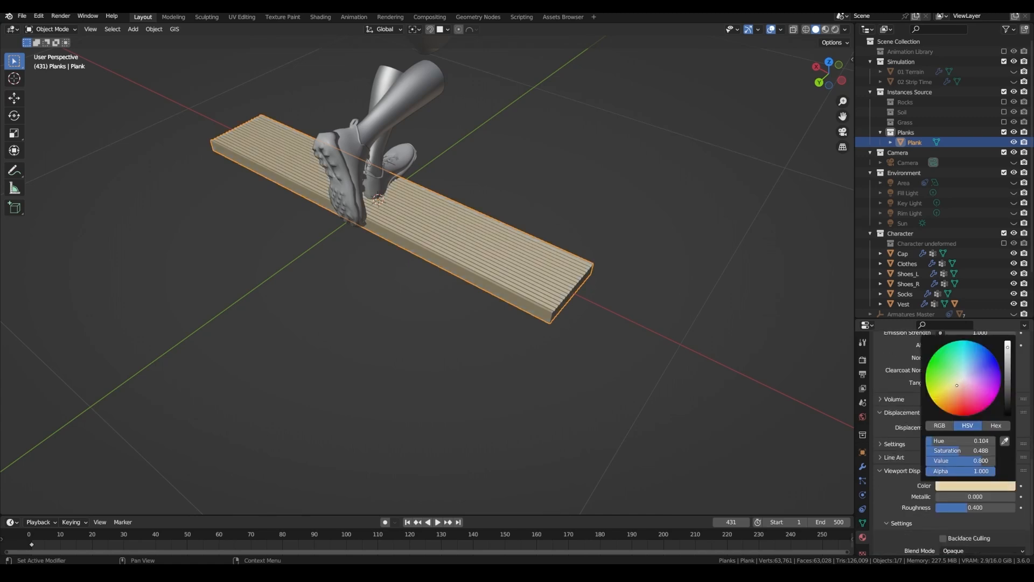
# Duplicate the plank along Y into a spaced row and delete the surplus copy, keeping five planks
pyautogui.hotkey('shift', 'd')
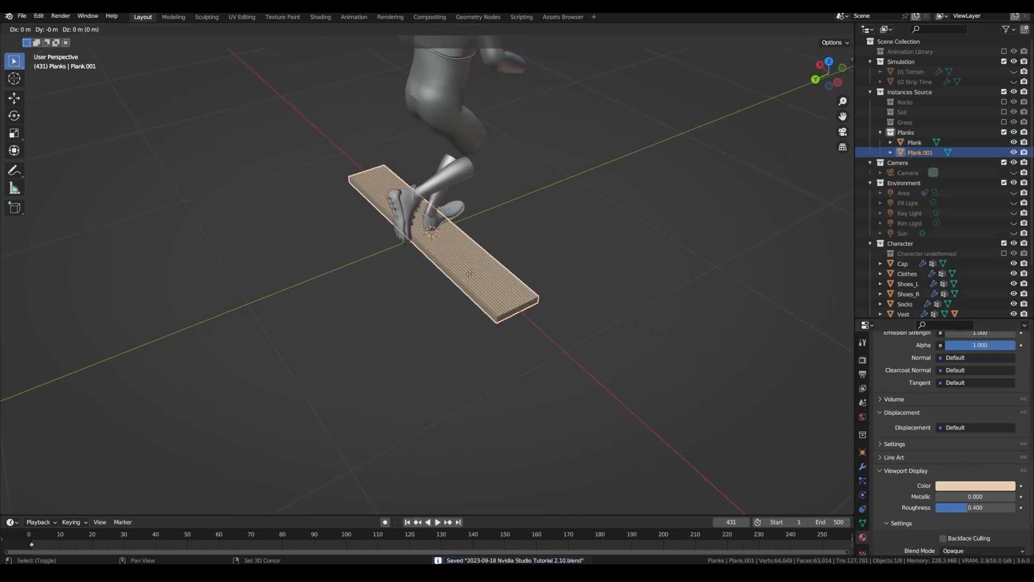
pyautogui.press('x')
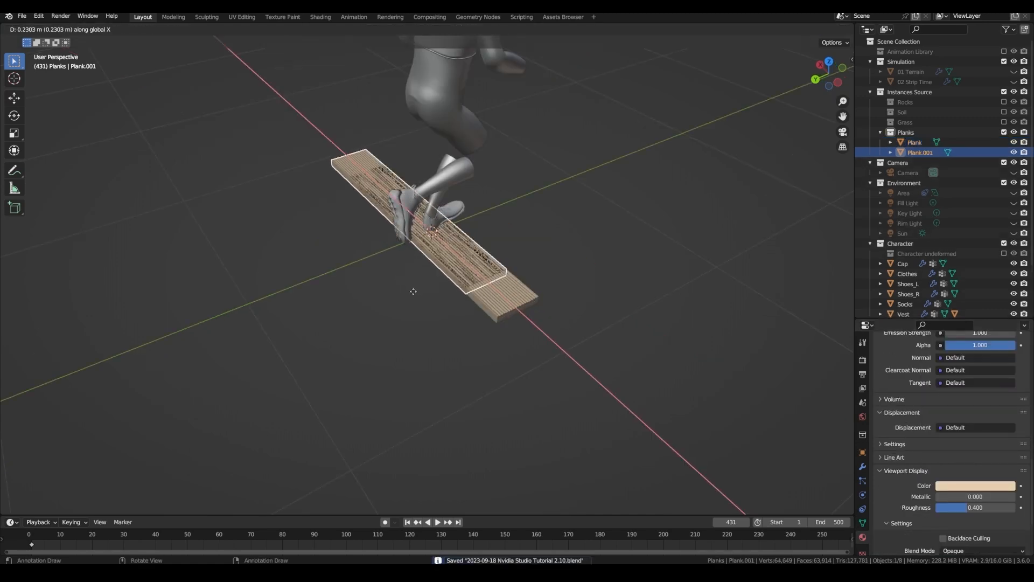
pyautogui.press('y')
pyautogui.click(400, 299)
pyautogui.keyDown('shift'); pyautogui.click(477, 273); pyautogui.keyUp('shift')
pyautogui.hotkey('shift', 'd')
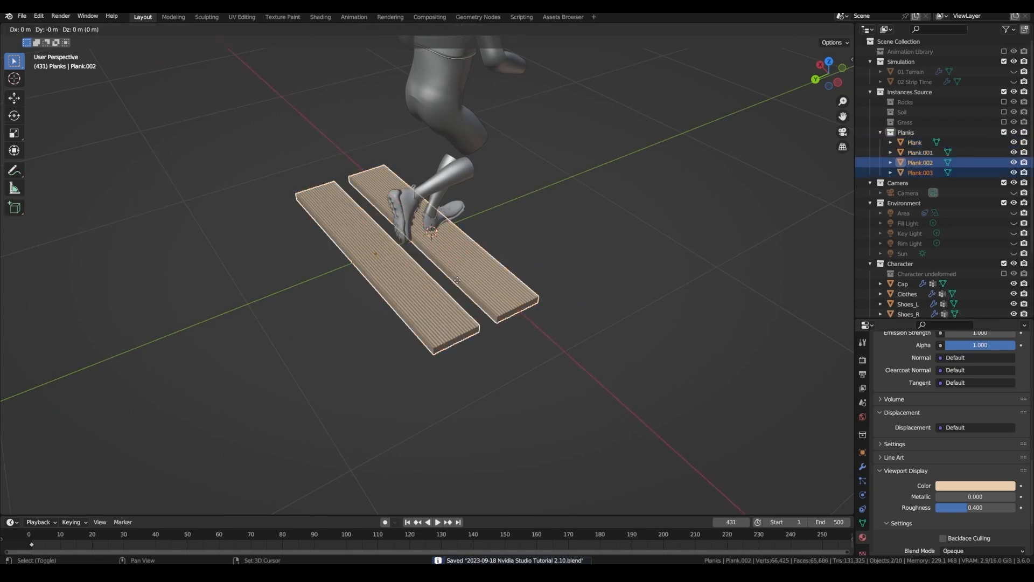
pyautogui.click(505, 257)
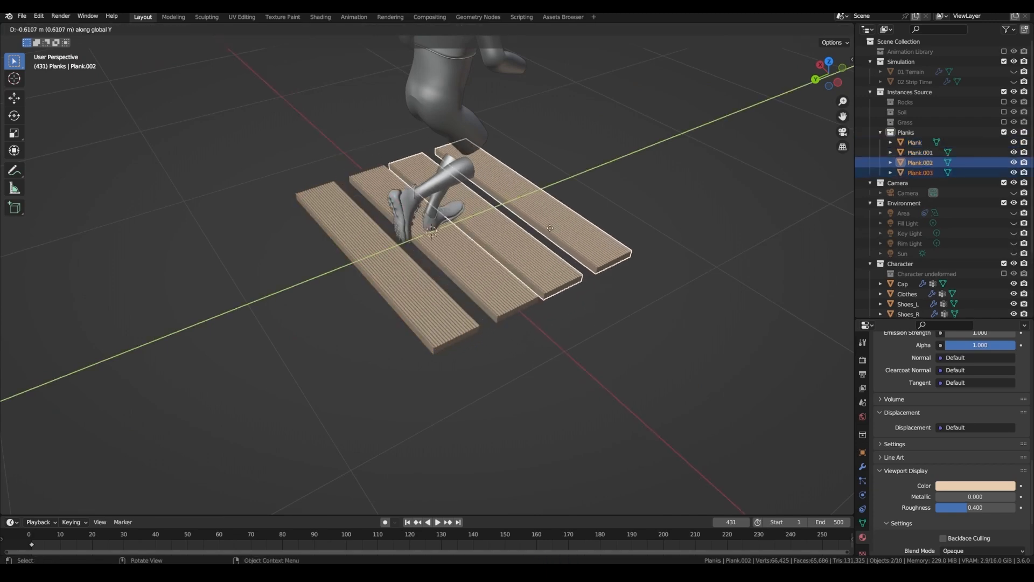
pyautogui.press('Delete')
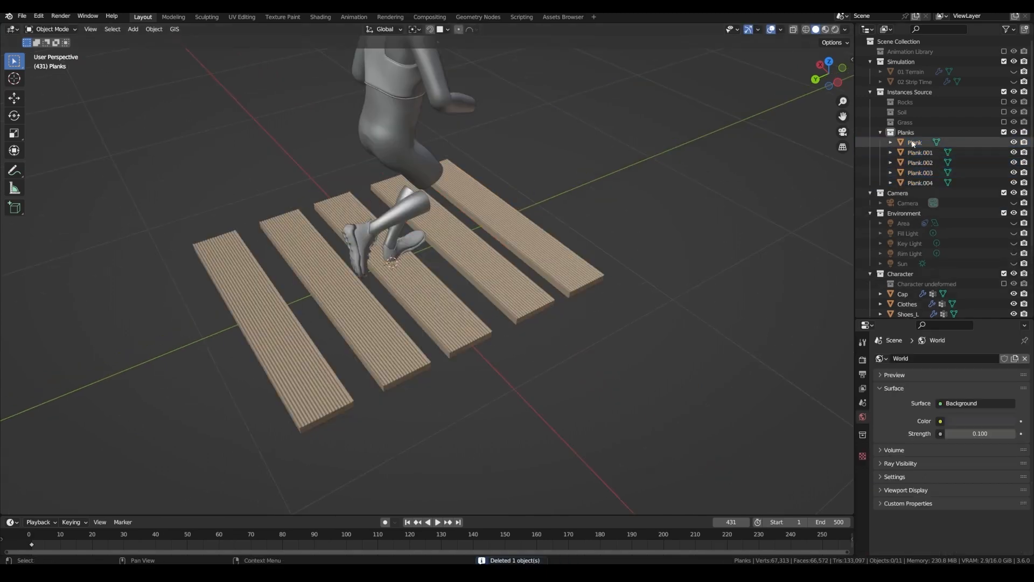
# Edit all five planks together and shift a spot on Plank.003 along Z with proportional editing
pyautogui.click(914, 144)
pyautogui.keyDown('shift'); pyautogui.click(921, 182); pyautogui.keyUp('shift')
pyautogui.press('Tab')
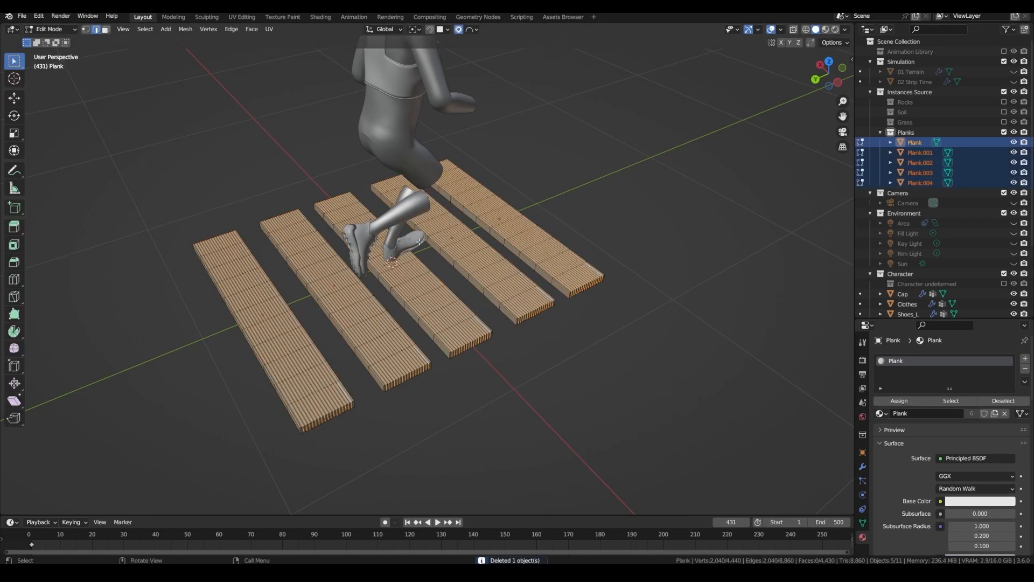
pyautogui.moveTo(446, 243); pyautogui.dragTo(426, 223, button='middle')
pyautogui.scroll(4, 425, 223)
pyautogui.press('g')
pyautogui.press('z')
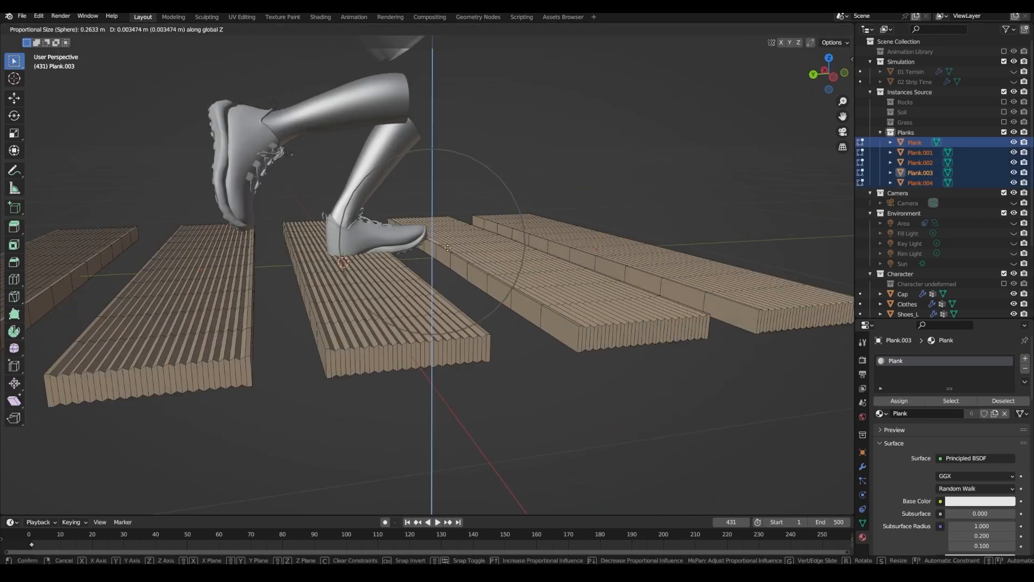
pyautogui.click(448, 247)
# Rotate an edge at the near end of the middle plank with proportional editing to warp it
pyautogui.scroll(-4, 458, 251)
pyautogui.click(433, 288)
pyautogui.press('r')
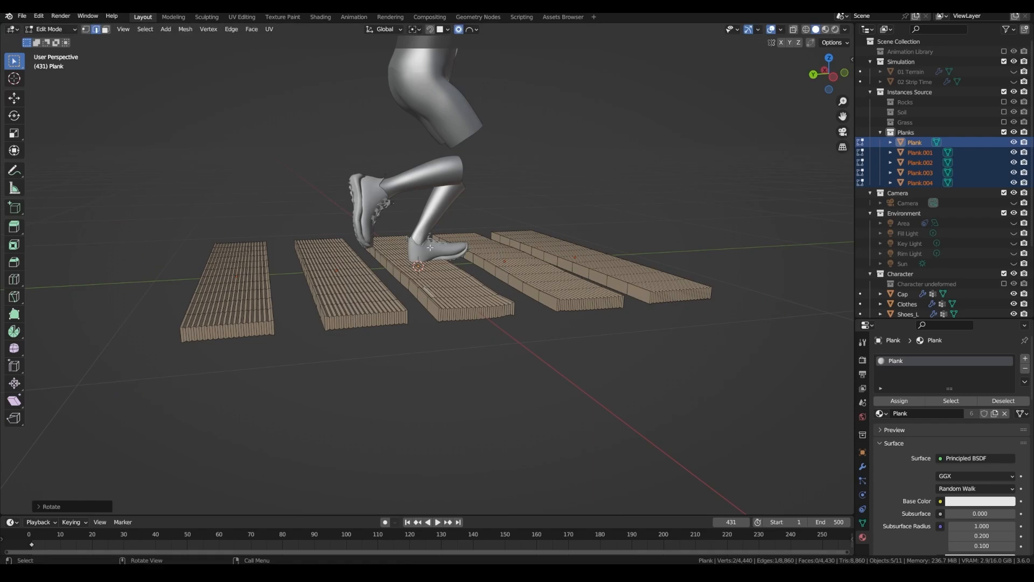
pyautogui.rightClick(476, 280)
pyautogui.moveTo(385, 234); pyautogui.dragTo(469, 245, button='middle')
pyautogui.scroll(-3, 468, 244)
# Move single edges on several planks along Z with proportional editing to give them uneven bends
pyautogui.click(562, 283)
pyautogui.press('g')
pyautogui.press('z')
pyautogui.click(569, 276)
pyautogui.scroll(-4, 560, 275)
pyautogui.press('Tab')
pyautogui.press('Tab')
pyautogui.click(327, 244)
pyautogui.press('g')
pyautogui.press('z')
pyautogui.click(345, 205)
pyautogui.click(387, 291)
pyautogui.press('g')
pyautogui.press('z')
pyautogui.click(389, 277)
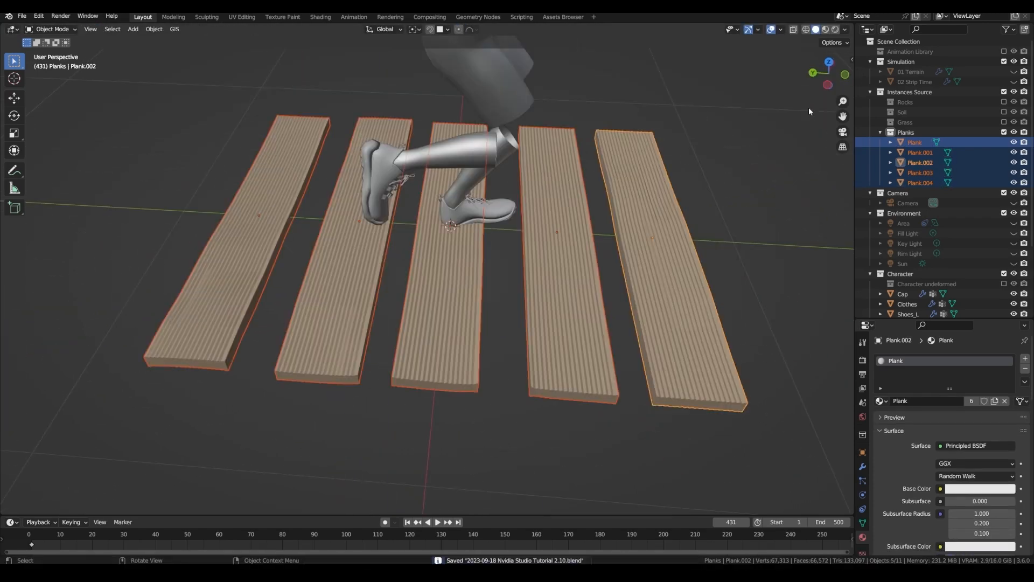
# Select narrow lengthwise strips on several planks in see-through top view and scale them on Z to carve cracks
pyautogui.scroll(-3, 422, 298)
pyautogui.scroll(5, 427, 324)
pyautogui.press('Tab')
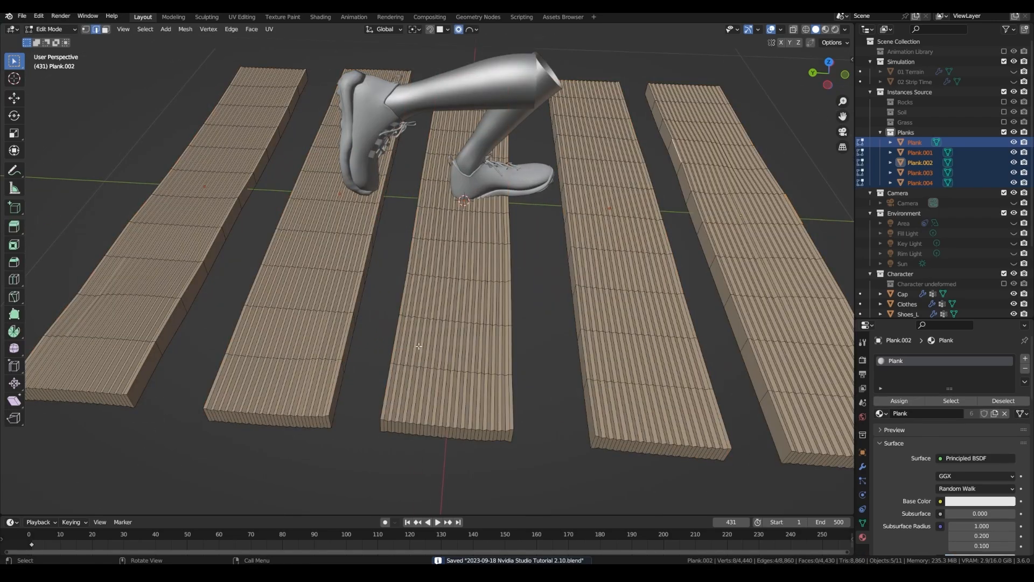
pyautogui.press('KP_7')
pyautogui.hotkey('alt', 'z')
pyautogui.click(162, 243)
pyautogui.moveTo(138, 238); pyautogui.dragTo(182, 238)
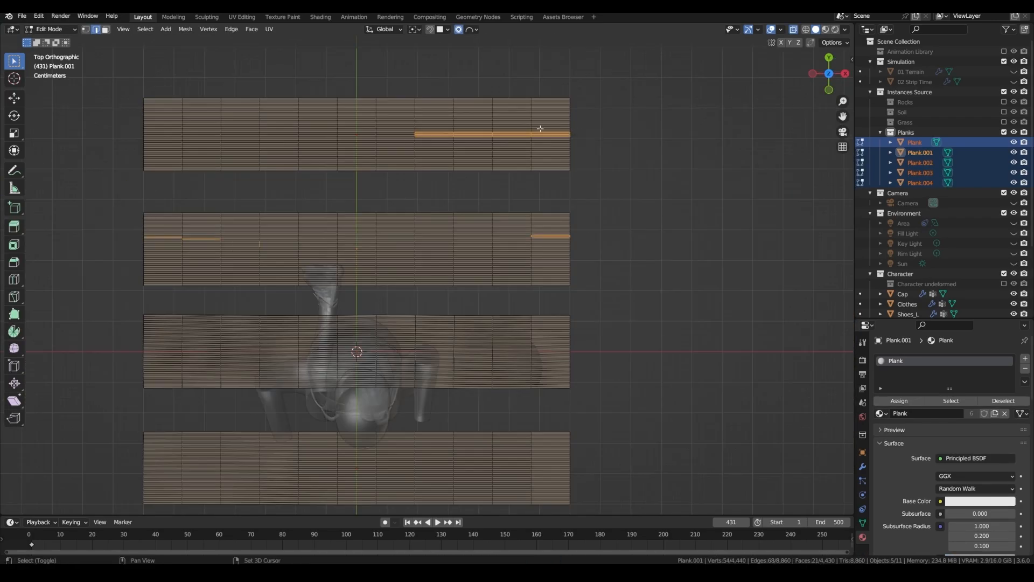
pyautogui.keyDown('shift'); pyautogui.moveTo(580, 459); pyautogui.dragTo(579, 458); pyautogui.keyUp('shift')
pyautogui.moveTo(579, 459); pyautogui.dragTo(556, 364, button='middle')
pyautogui.press('s')
pyautogui.press('z')
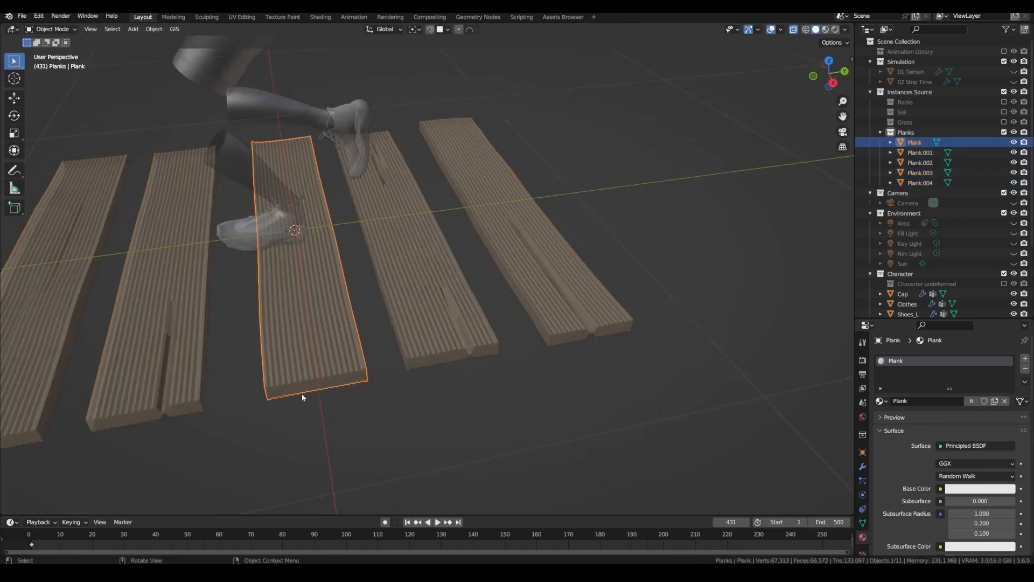
# Add a Bevel modifier to Plank.002 with a 0.002 m amount and 3 segments, and shade the plank smooth
pyautogui.moveTo(300, 392); pyautogui.dragTo(346, 296, button='middle')
pyautogui.click(937, 357)
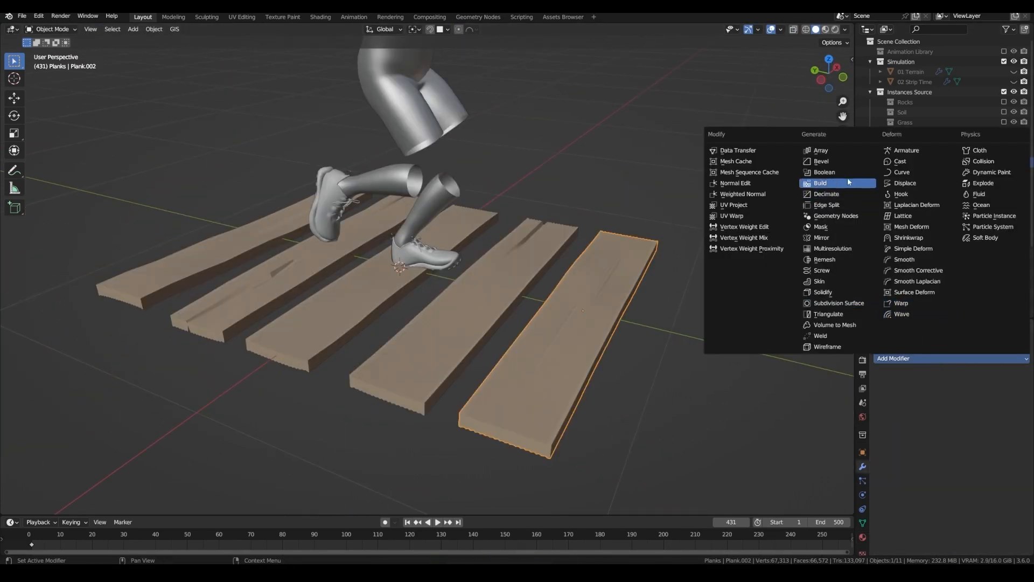
pyautogui.click(839, 163)
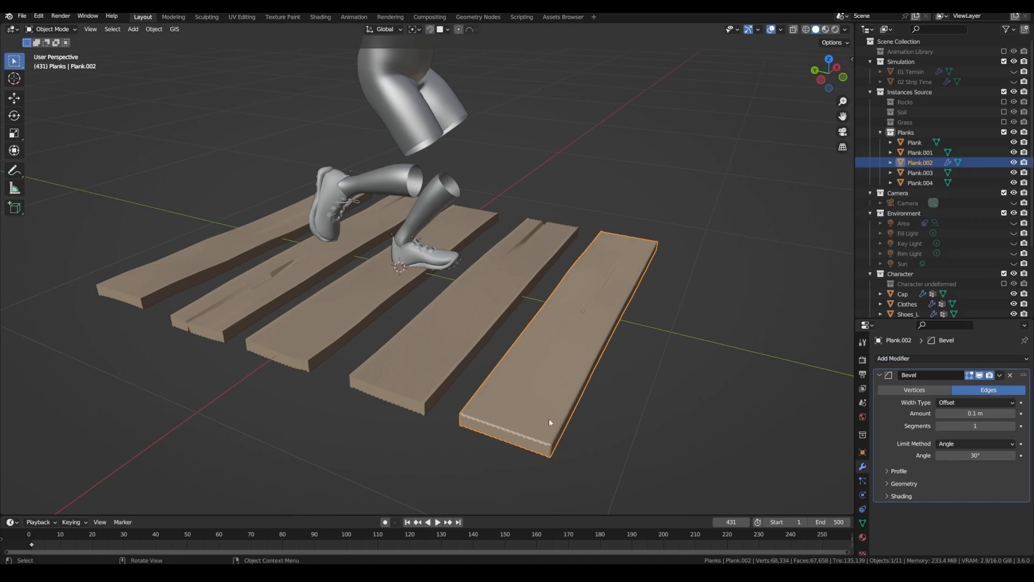
pyautogui.scroll(-3, 549, 419)
pyautogui.rightClick(412, 368)
pyautogui.click(413, 369)
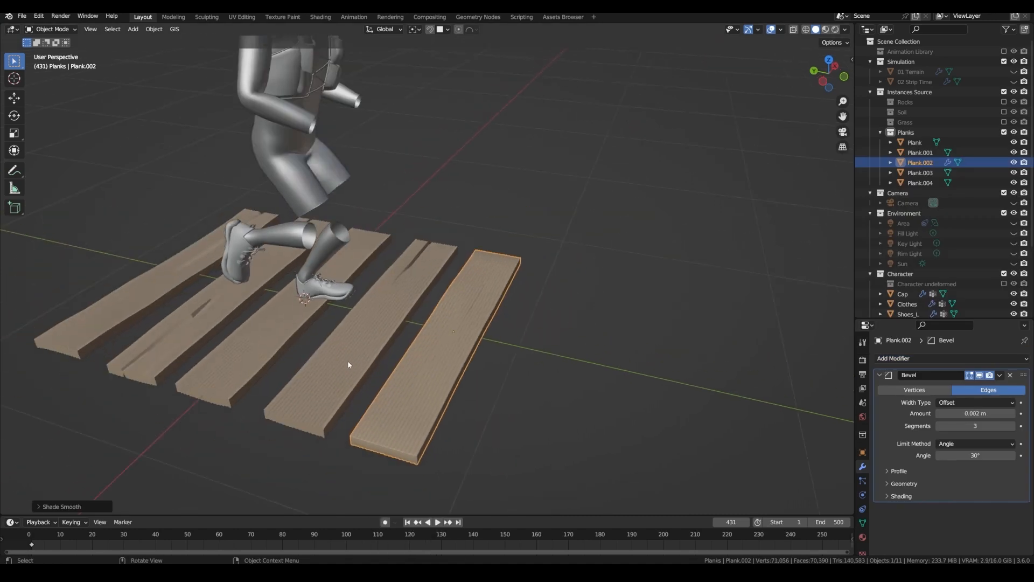
# Select all five planks with the bevelled Plank.002 as the active object for copying its modifier
pyautogui.click(921, 183)
pyautogui.keyDown('shift'); pyautogui.click(921, 143); pyautogui.keyUp('shift')
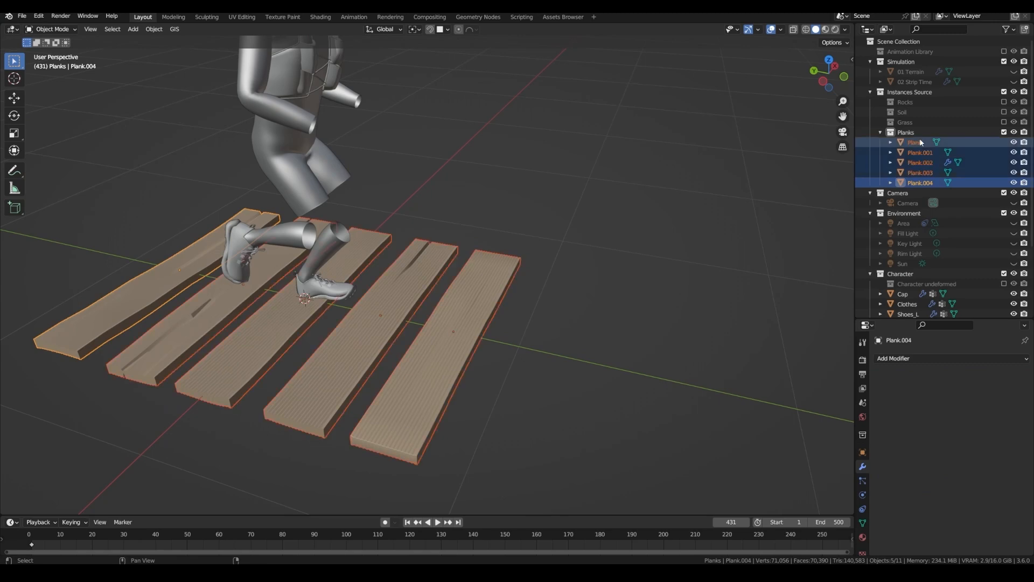
pyautogui.keyDown('ctrl'); pyautogui.click(921, 166); pyautogui.keyUp('ctrl')
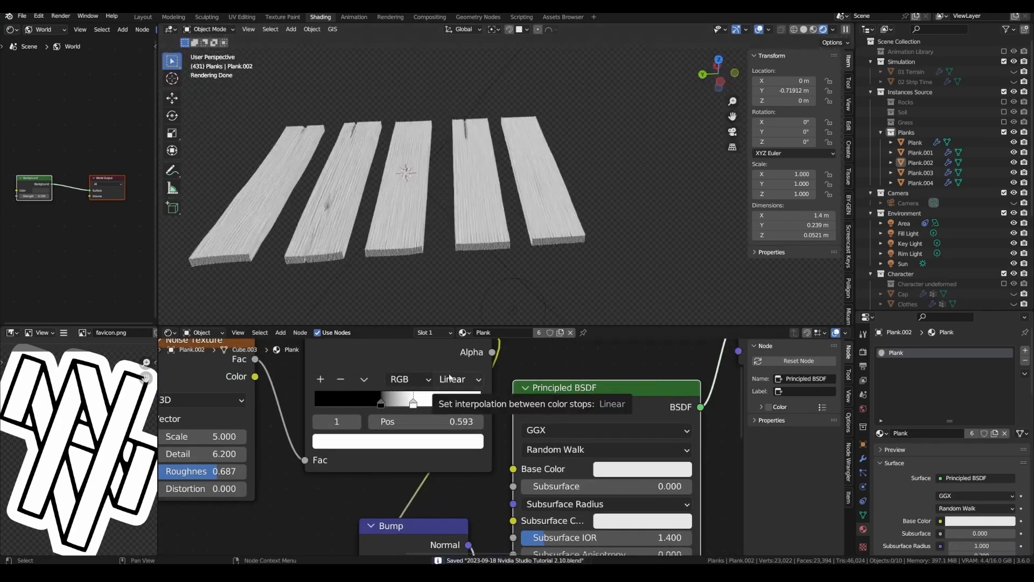
pyautogui.moveTo(518, 367); pyautogui.dragTo(592, 379)
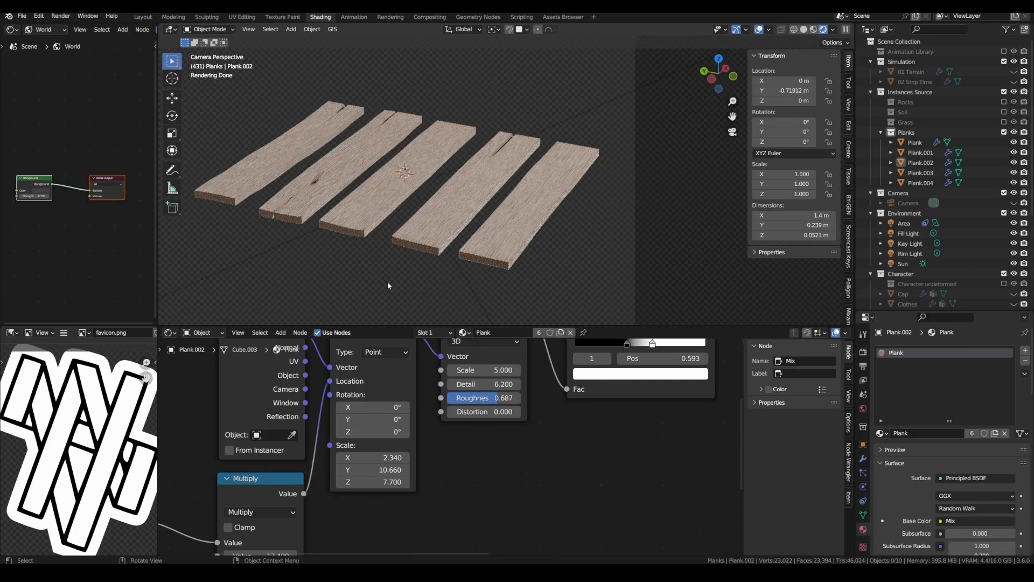
pyautogui.scroll(-2, 387, 283)
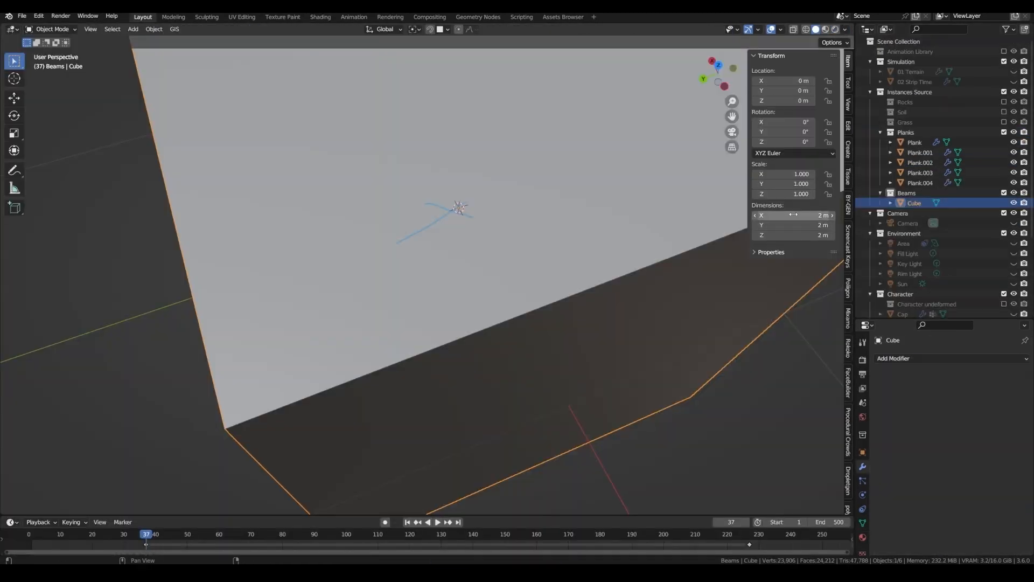
# Set the new cube's dimensions to 1 m by 0.12 m by 0.11 m and rename it Beam
pyautogui.moveTo(792, 225); pyautogui.dragTo(781, 225)
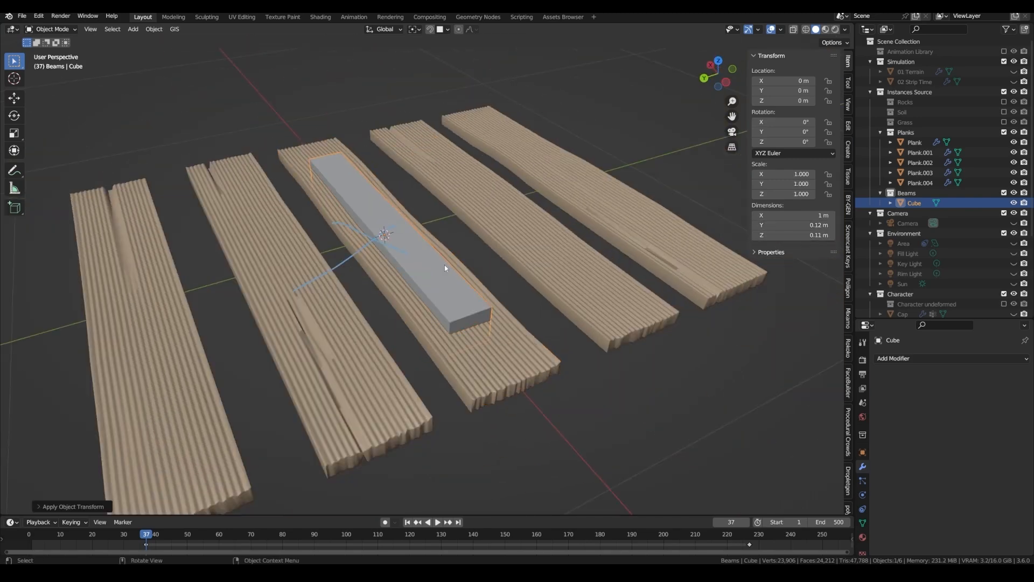
pyautogui.doubleClick(914, 203)
pyautogui.write('Beam')
pyautogui.press('Return')
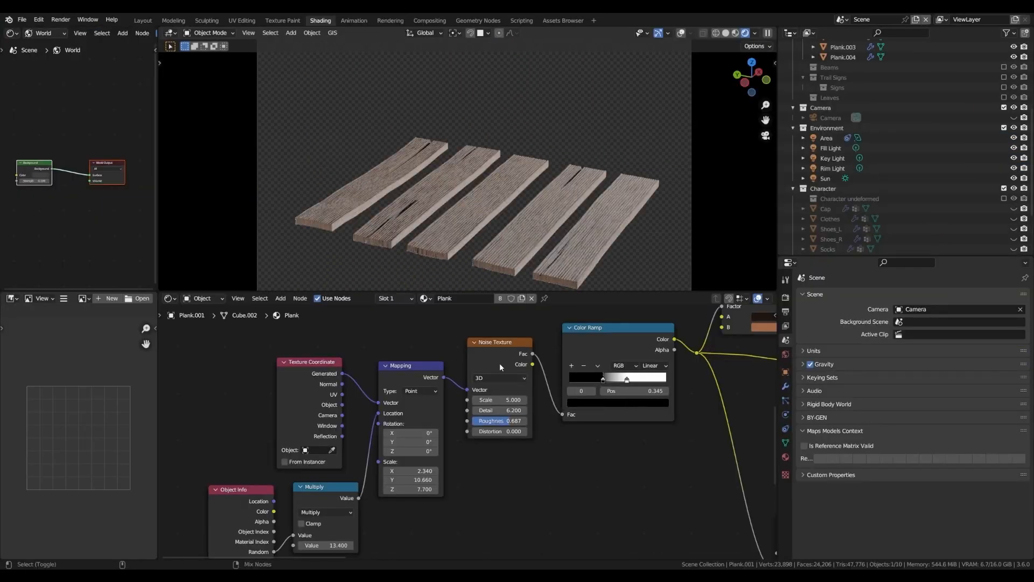
# Preview the Noise Texture output and the Color Ramp output of the Plank material on the planks
pyautogui.keyDown('ctrl'); pyautogui.keyDown('shift'); pyautogui.click(500, 364); pyautogui.keyUp('shift'); pyautogui.keyUp('ctrl')
pyautogui.click(417, 367)
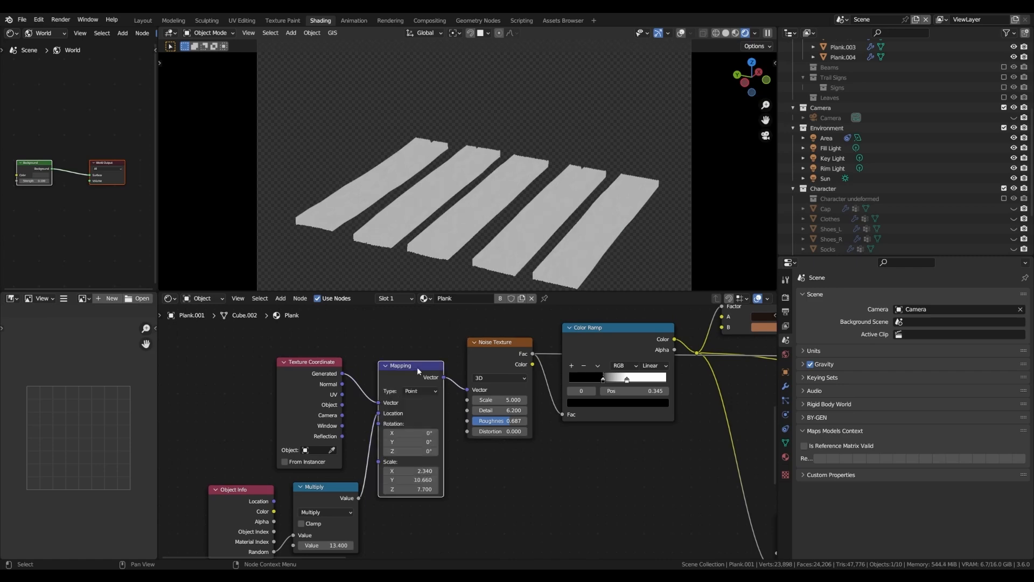
pyautogui.moveTo(467, 185); pyautogui.dragTo(509, 239, button='middle')
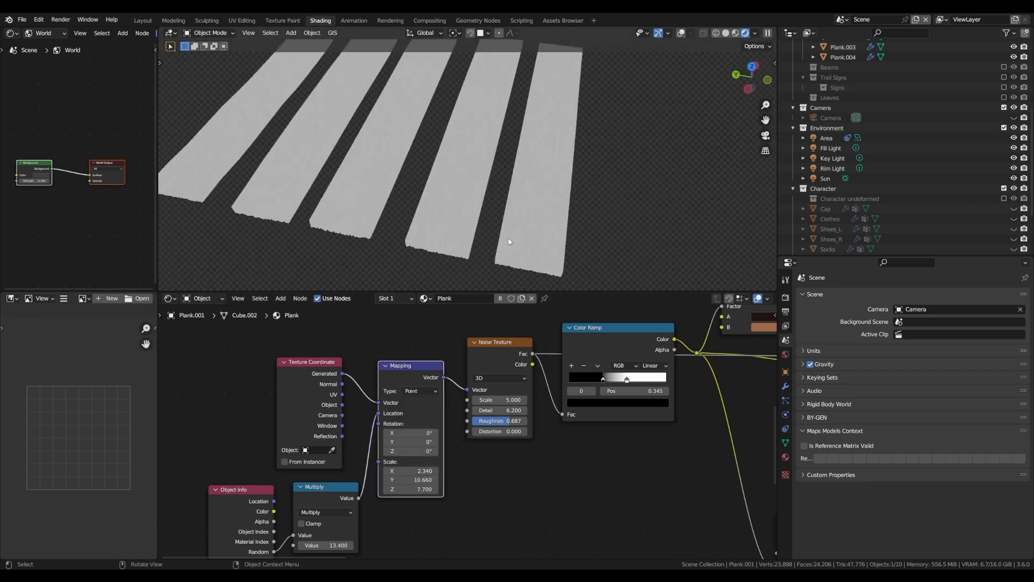
pyautogui.keyDown('ctrl'); pyautogui.keyDown('shift'); pyautogui.click(596, 335); pyautogui.keyUp('shift'); pyautogui.keyUp('ctrl')
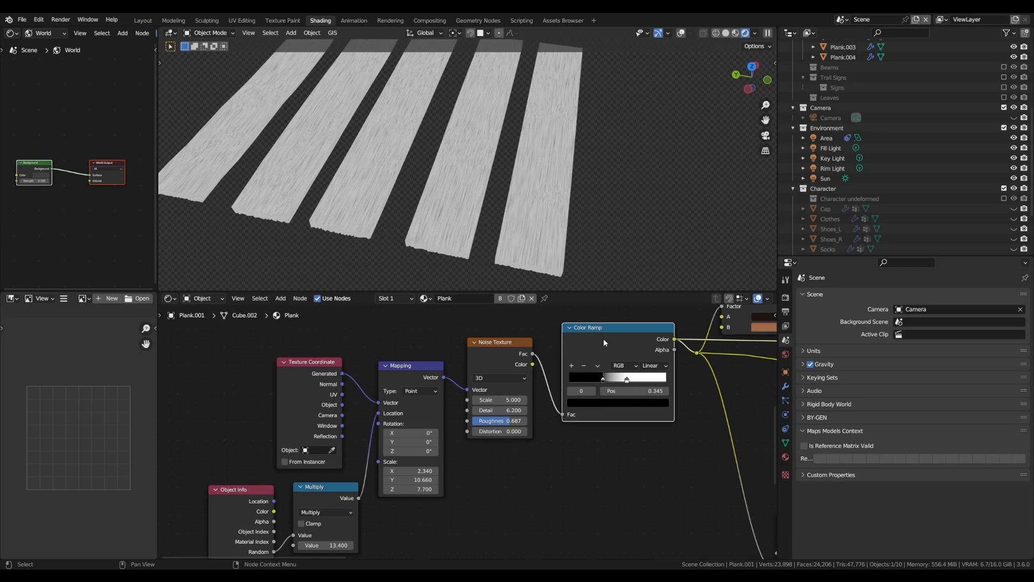
# Mute the Mapping node in the Plank material to preview the noise without its stretching
pyautogui.moveTo(522, 488); pyautogui.dragTo(610, 463, button='middle')
pyautogui.scroll(2, 501, 357)
pyautogui.click(495, 350)
pyautogui.press('m')
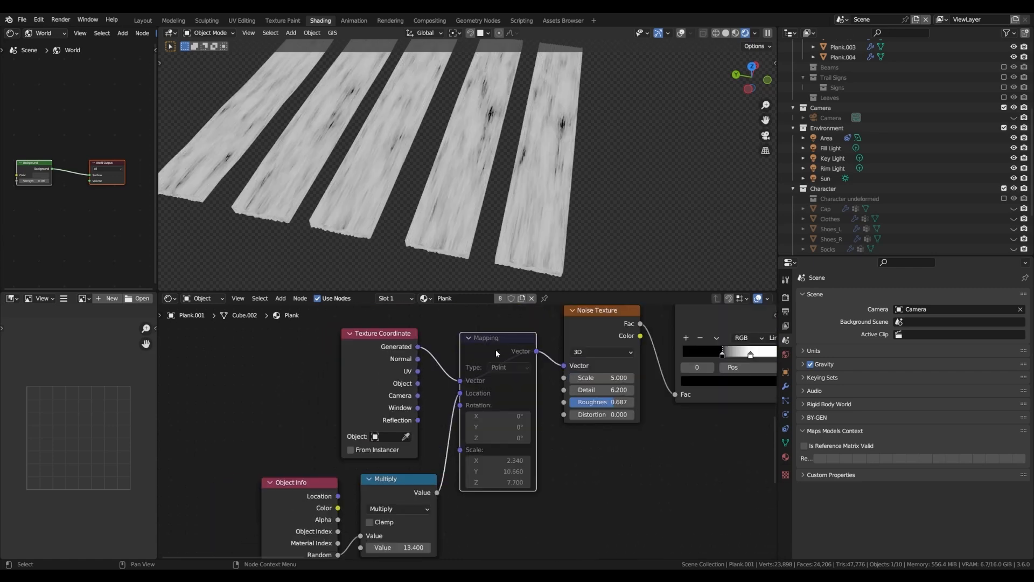
# Unmute the Mapping node in the Plank material and try a different Multiply value for its random Location offset
pyautogui.press('m')
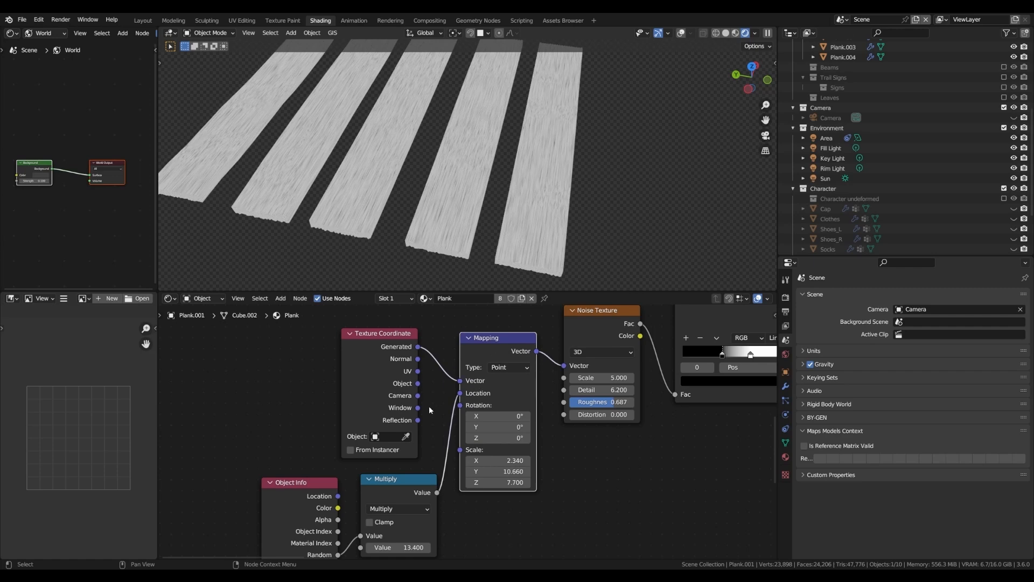
pyautogui.moveTo(385, 427); pyautogui.dragTo(426, 368, button='middle')
pyautogui.moveTo(435, 422); pyautogui.dragTo(430, 427)
pyautogui.moveTo(431, 427); pyautogui.dragTo(417, 455, button='middle')
pyautogui.moveTo(423, 519); pyautogui.dragTo(445, 518)
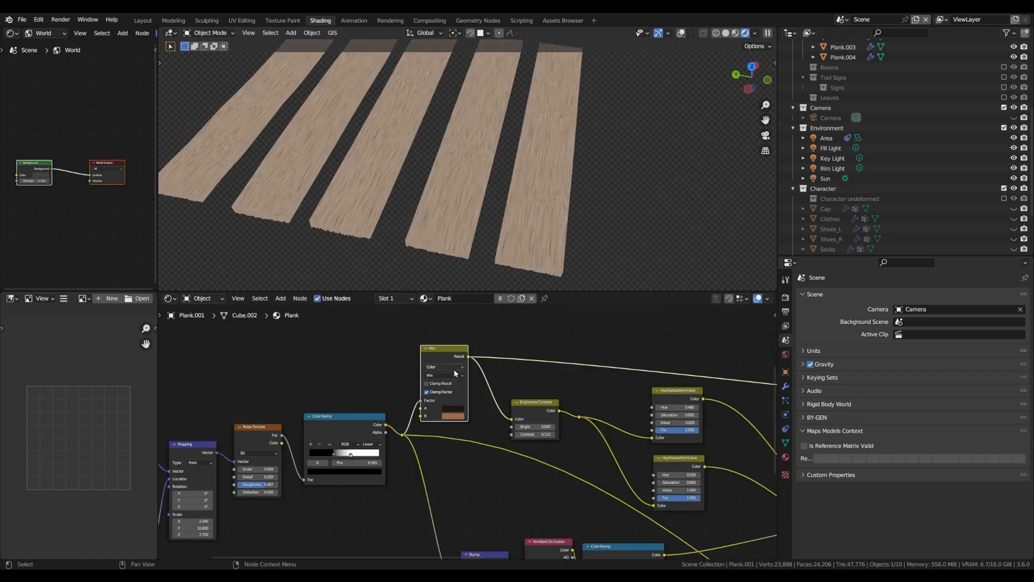
# Preview the Brightness/Contrast node and the two Hue/Saturation/Value nodes of the Plank material on the planks
pyautogui.keyDown('ctrl'); pyautogui.keyDown('shift'); pyautogui.click(539, 408); pyautogui.keyUp('shift'); pyautogui.keyUp('ctrl')
pyautogui.moveTo(594, 412); pyautogui.dragTo(494, 396, button='middle')
pyautogui.scroll(-2, 494, 396)
pyautogui.scroll(3, 561, 393)
pyautogui.keyDown('ctrl'); pyautogui.keyDown('shift'); pyautogui.click(571, 381); pyautogui.keyUp('shift'); pyautogui.keyUp('ctrl')
pyautogui.keyDown('ctrl'); pyautogui.keyDown('shift'); pyautogui.click(574, 452); pyautogui.keyUp('shift'); pyautogui.keyUp('ctrl')
pyautogui.keyDown('ctrl'); pyautogui.keyDown('shift'); pyautogui.click(574, 379); pyautogui.keyUp('shift'); pyautogui.keyUp('ctrl')
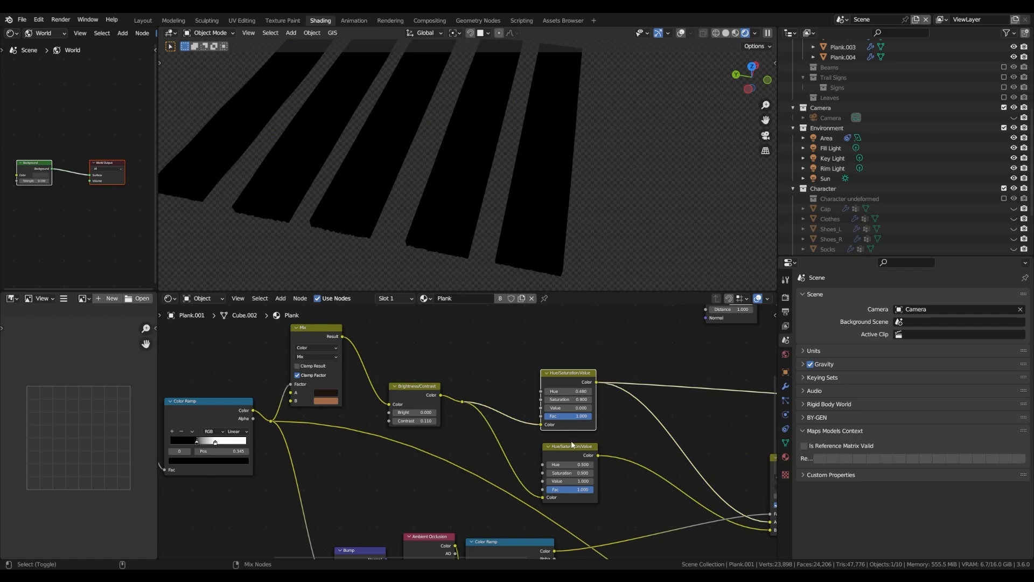
pyautogui.keyDown('ctrl'); pyautogui.keyDown('shift'); pyautogui.click(572, 450); pyautogui.keyUp('shift'); pyautogui.keyUp('ctrl')
# Preview the Ambient Occlusion mask and the Mix node it drives, and examine the cracks at the plank ends up close
pyautogui.moveTo(640, 455); pyautogui.dragTo(574, 361, button='middle')
pyautogui.scroll(-1, 452, 423)
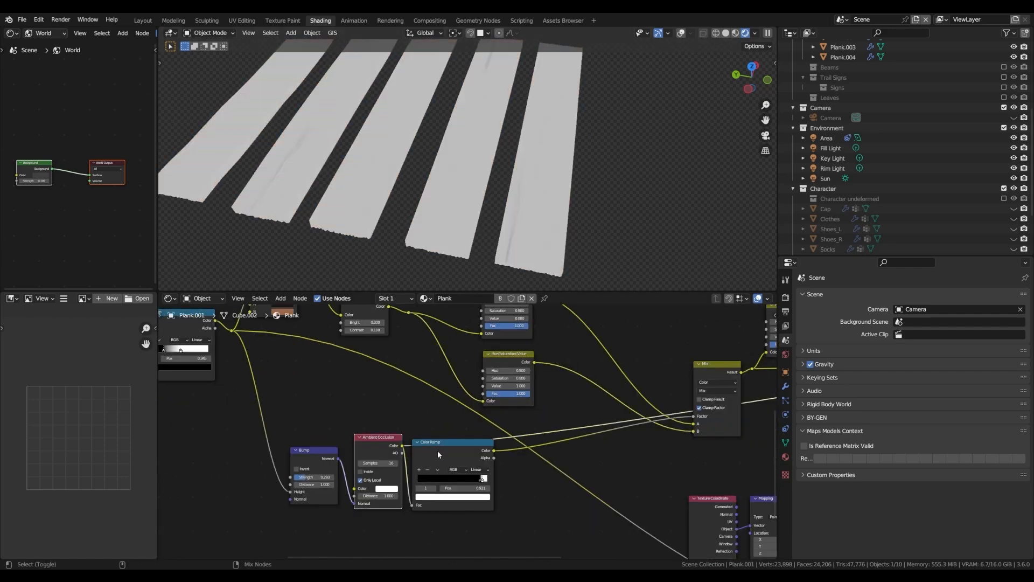
pyautogui.moveTo(437, 453); pyautogui.dragTo(565, 494, button='middle')
pyautogui.moveTo(678, 416); pyautogui.dragTo(494, 408, button='middle')
pyautogui.scroll(-3, 485, 401)
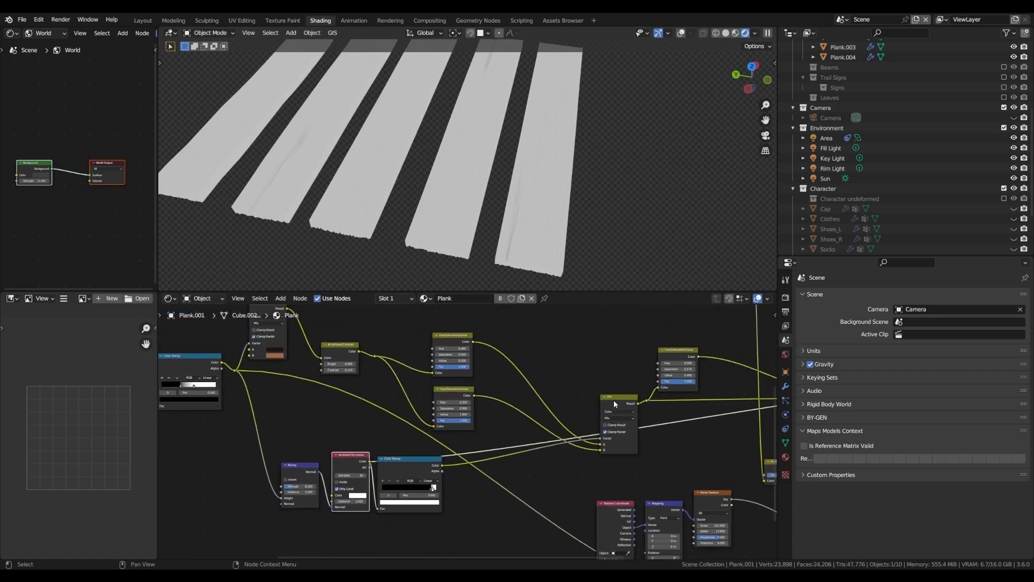
pyautogui.keyDown('ctrl'); pyautogui.keyDown('shift'); pyautogui.click(619, 403); pyautogui.keyUp('shift'); pyautogui.keyUp('ctrl')
pyautogui.moveTo(544, 183); pyautogui.dragTo(499, 252, button='middle')
pyautogui.scroll(5, 479, 231)
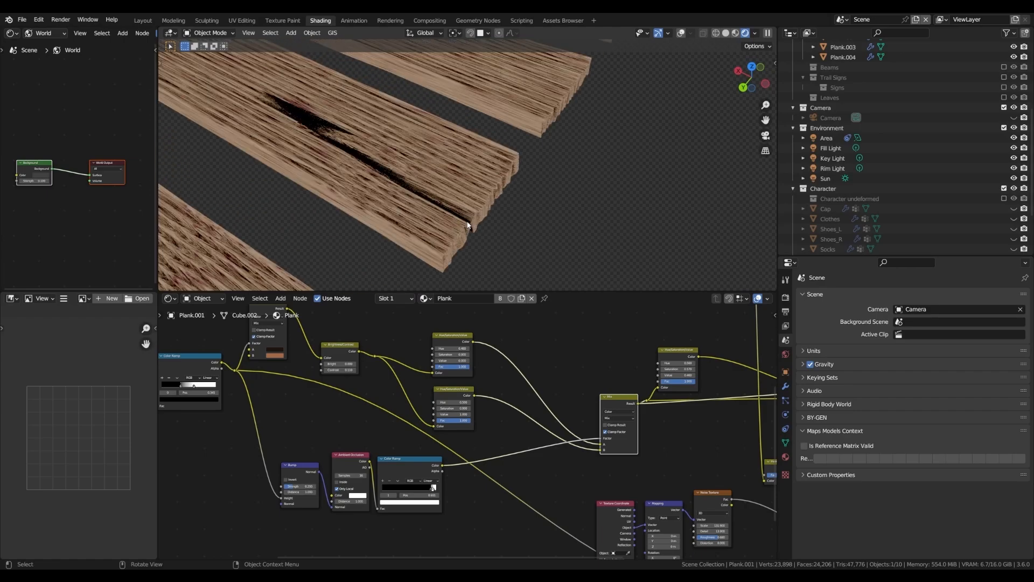
pyautogui.scroll(-4, 467, 226)
# Try the Ambient Occlusion's Only Local option and a Bump strength of 0.420, and undo the changes
pyautogui.scroll(3, 298, 478)
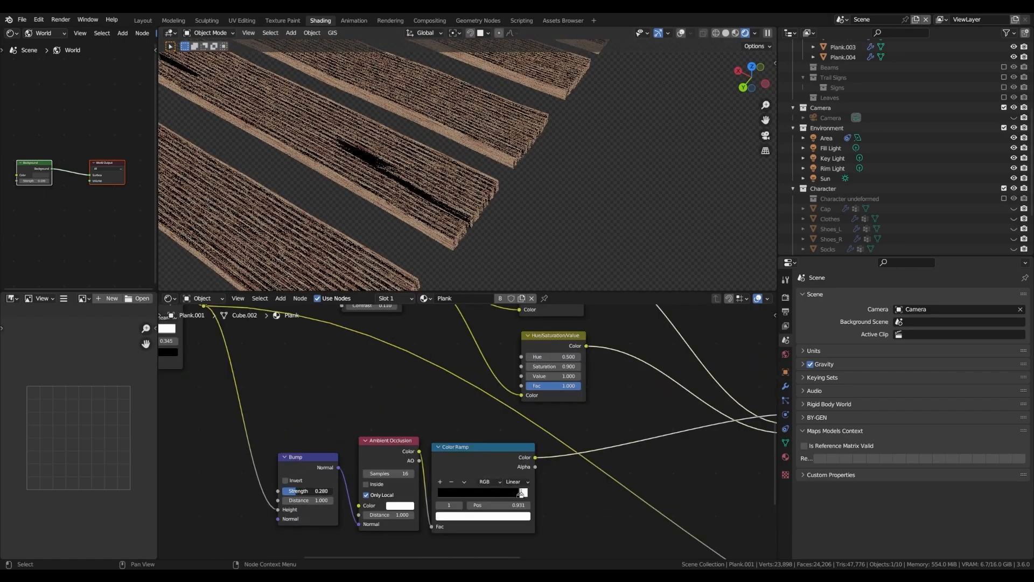
pyautogui.scroll(2, 334, 497)
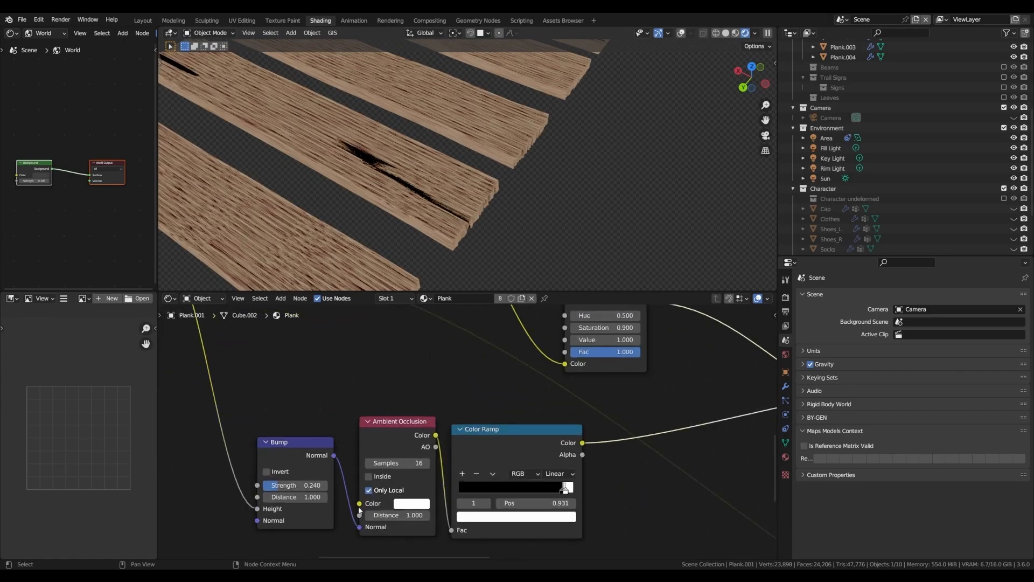
pyautogui.click(369, 491)
pyautogui.click(369, 491)
pyautogui.scroll(-2, 295, 419)
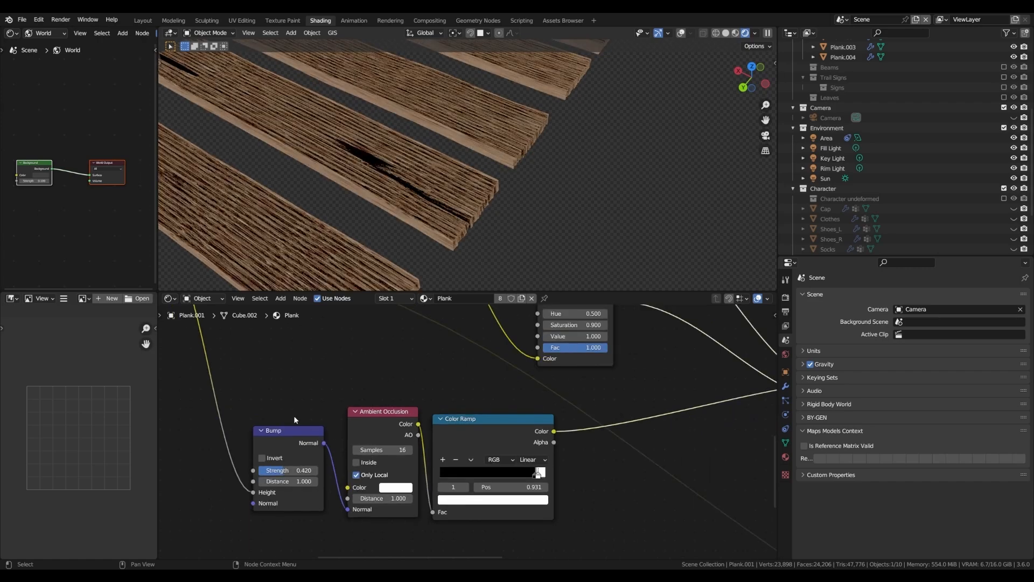
pyautogui.hotkey('ctrl', 'z')
pyautogui.hotkey('ctrl', 'z')
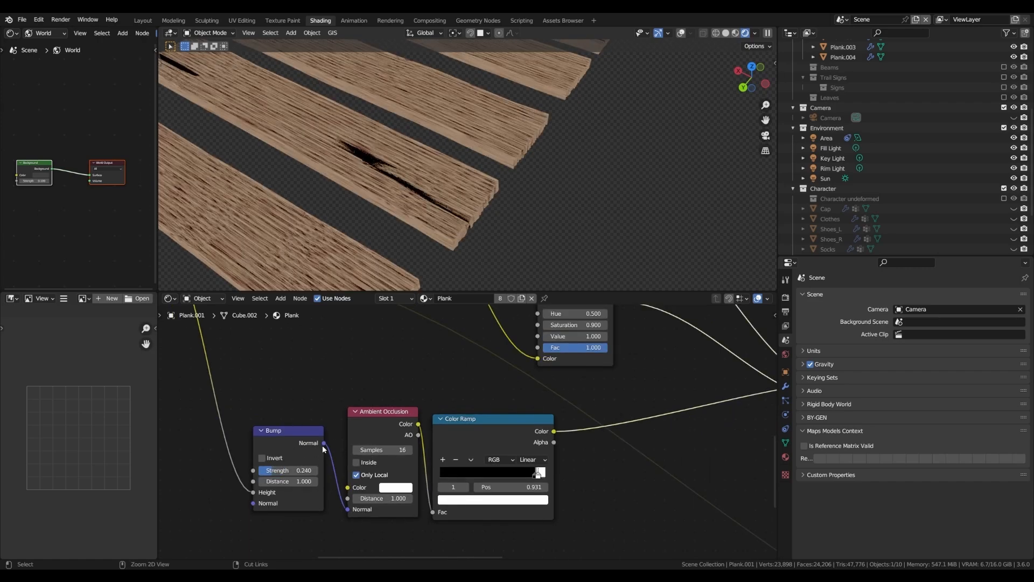
pyautogui.hotkey('ctrl', 'z')
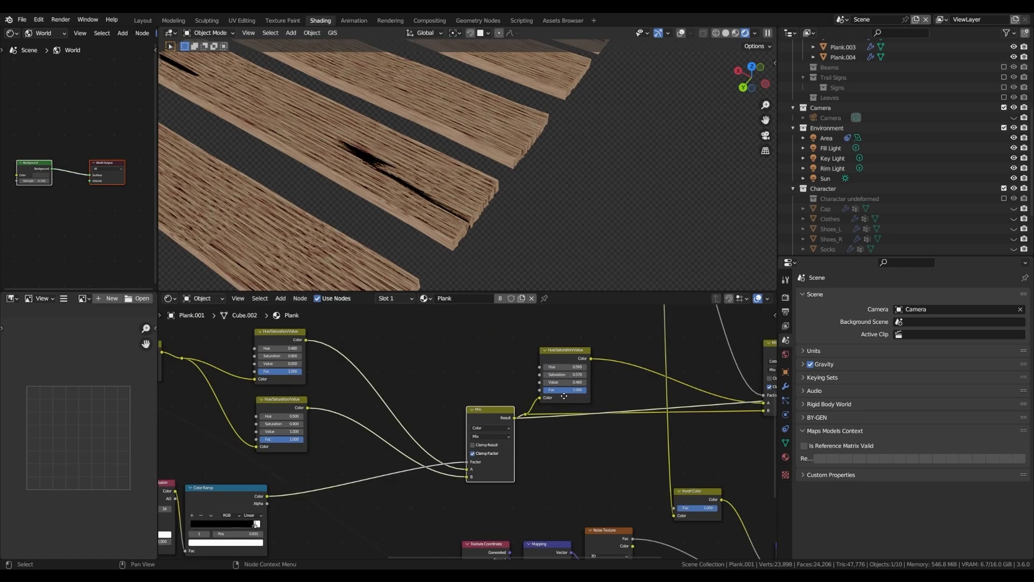
# Preview the greying Hue/Saturation/Value node, the second Ambient Occlusion's Color Ramp and the Map Range mask on the planks
pyautogui.moveTo(563, 394); pyautogui.dragTo(555, 399, button='middle')
pyautogui.scroll(2, 555, 398)
pyautogui.hotkey('ctrl', 'z')
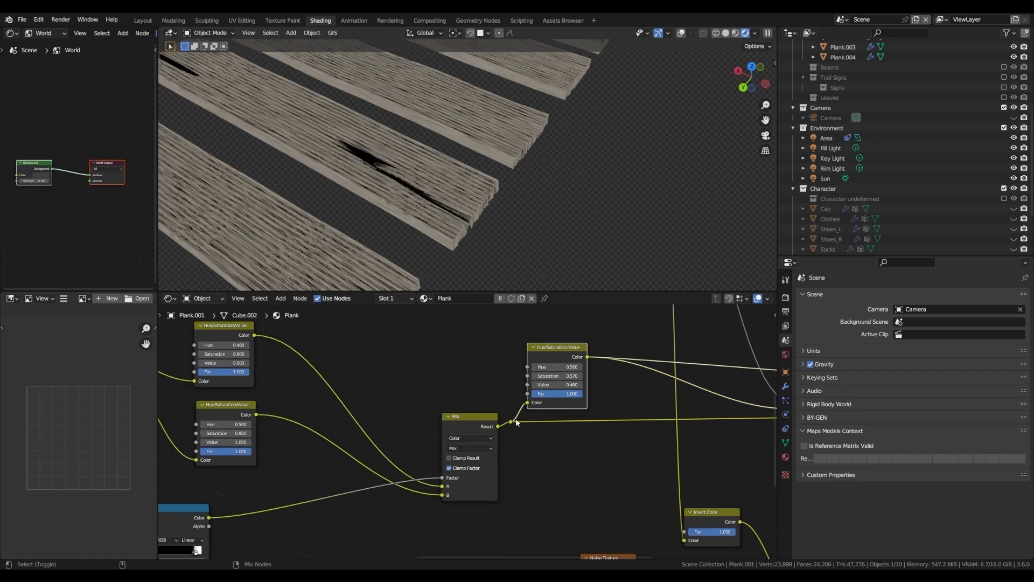
pyautogui.scroll(-2, 519, 442)
pyautogui.keyDown('shift'); pyautogui.scroll(3, 512, 404); pyautogui.keyUp('shift')
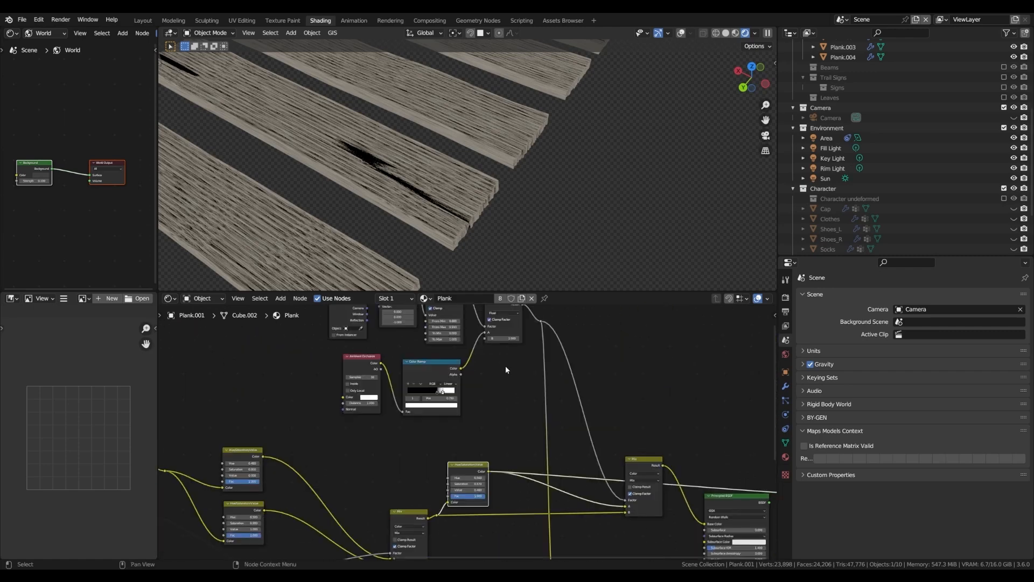
pyautogui.keyDown('shift'); pyautogui.scroll(2, 505, 370); pyautogui.keyUp('shift')
pyautogui.scroll(2, 506, 398)
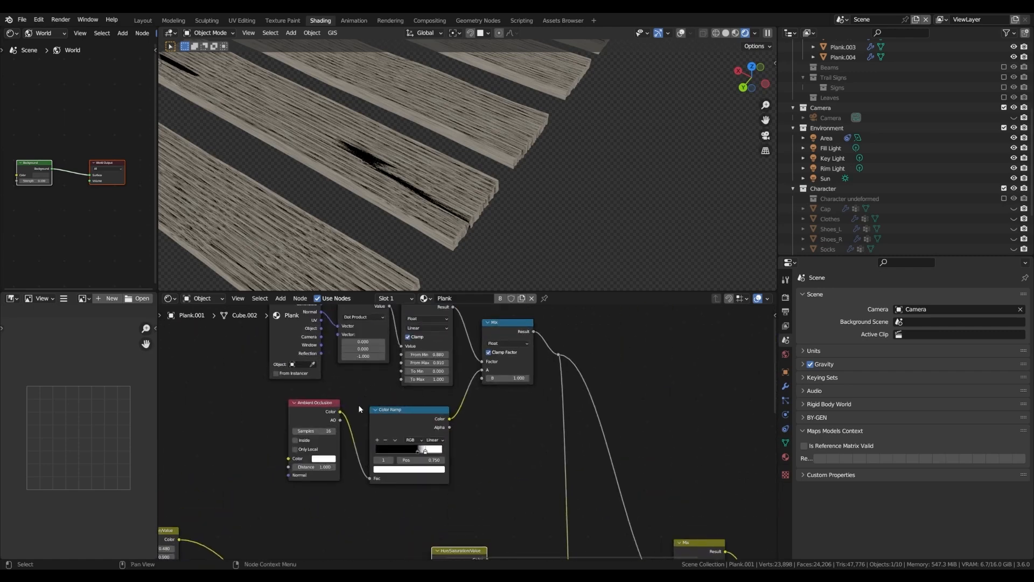
pyautogui.keyDown('ctrl'); pyautogui.keyDown('shift'); pyautogui.click(409, 421); pyautogui.keyUp('shift'); pyautogui.keyUp('ctrl')
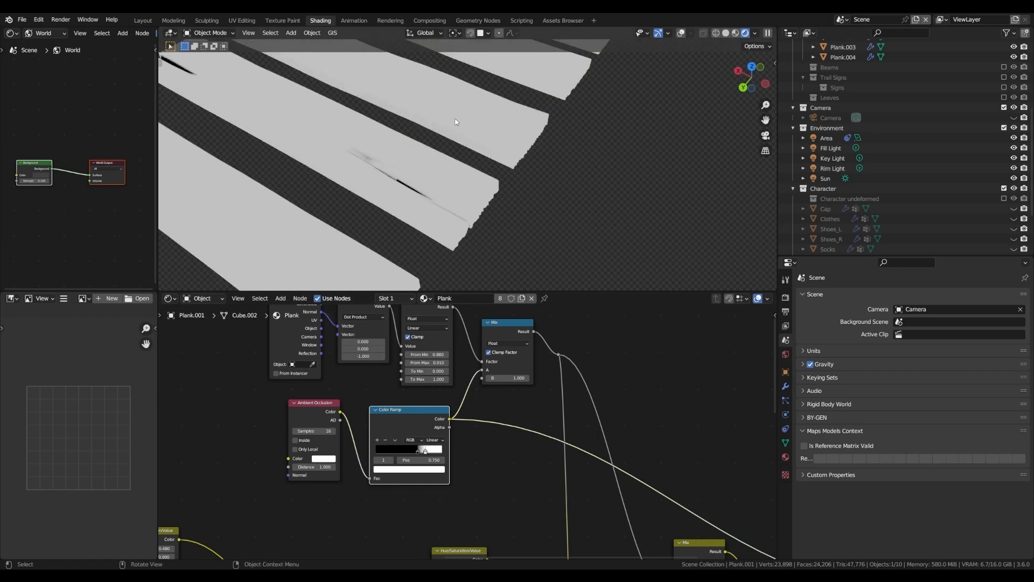
pyautogui.scroll(1, 424, 339)
pyautogui.keyDown('ctrl'); pyautogui.keyDown('shift'); pyautogui.click(425, 339); pyautogui.keyUp('shift'); pyautogui.keyUp('ctrl')
# Try moving Plank.004 around near the other planks while previewing the final color Mix
pyautogui.moveTo(435, 200); pyautogui.dragTo(401, 149, button='middle')
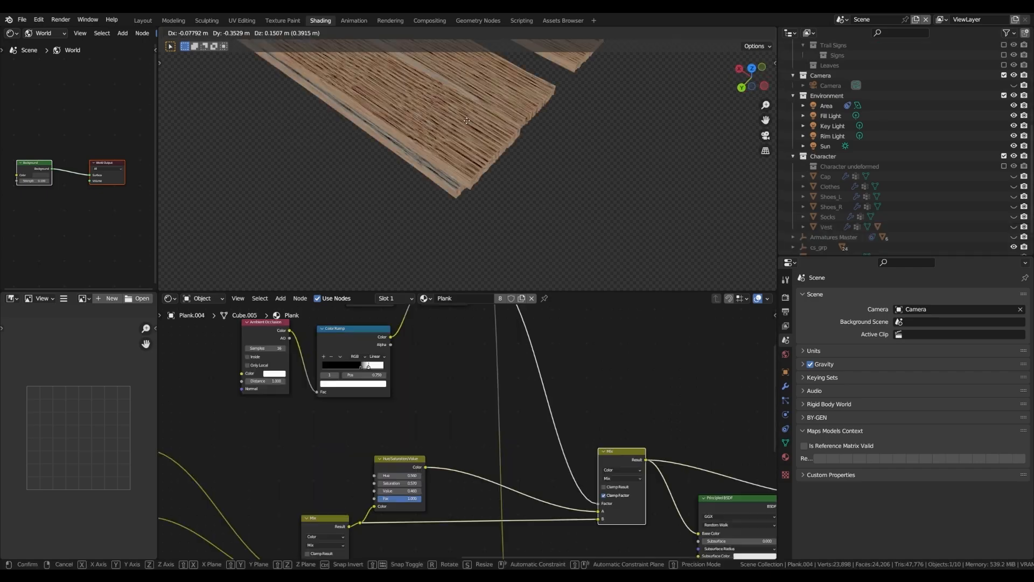
pyautogui.moveTo(415, 134); pyautogui.dragTo(347, 139, button='middle')
pyautogui.press('g')
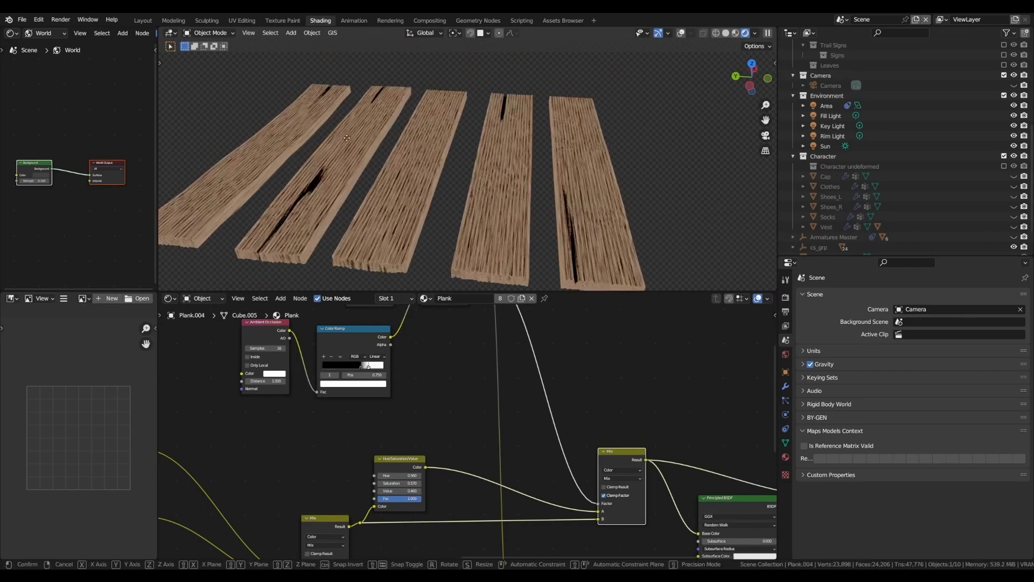
pyautogui.click(367, 117)
pyautogui.moveTo(366, 116); pyautogui.dragTo(439, 139, button='middle')
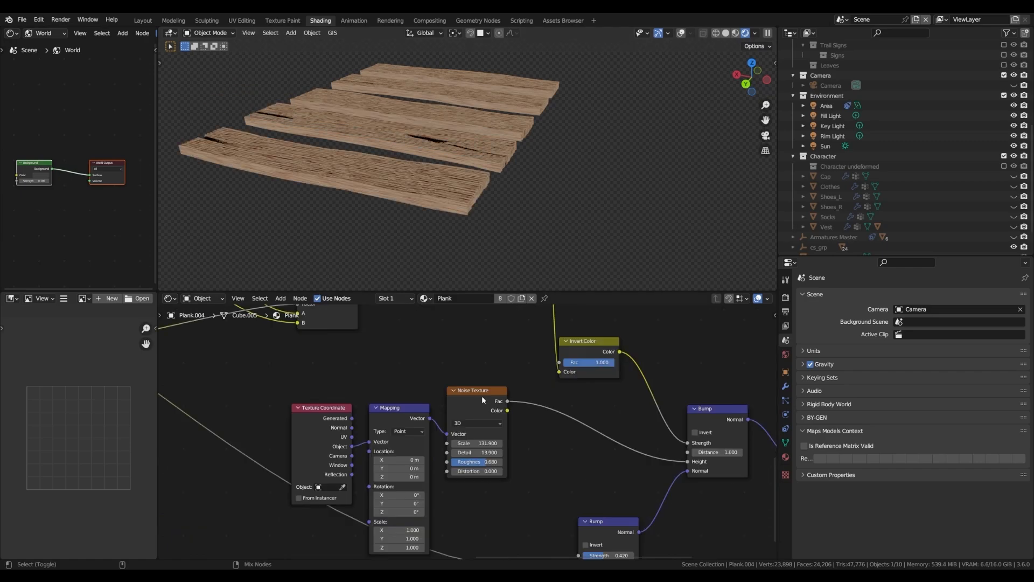
# Preview the fine Noise Texture and the combined Bump normals, and examine the finished Principled BSDF material on the planks
pyautogui.keyDown('ctrl'); pyautogui.keyDown('shift'); pyautogui.click(481, 395); pyautogui.keyUp('shift'); pyautogui.keyUp('ctrl')
pyautogui.moveTo(509, 353); pyautogui.dragTo(414, 369, button='middle')
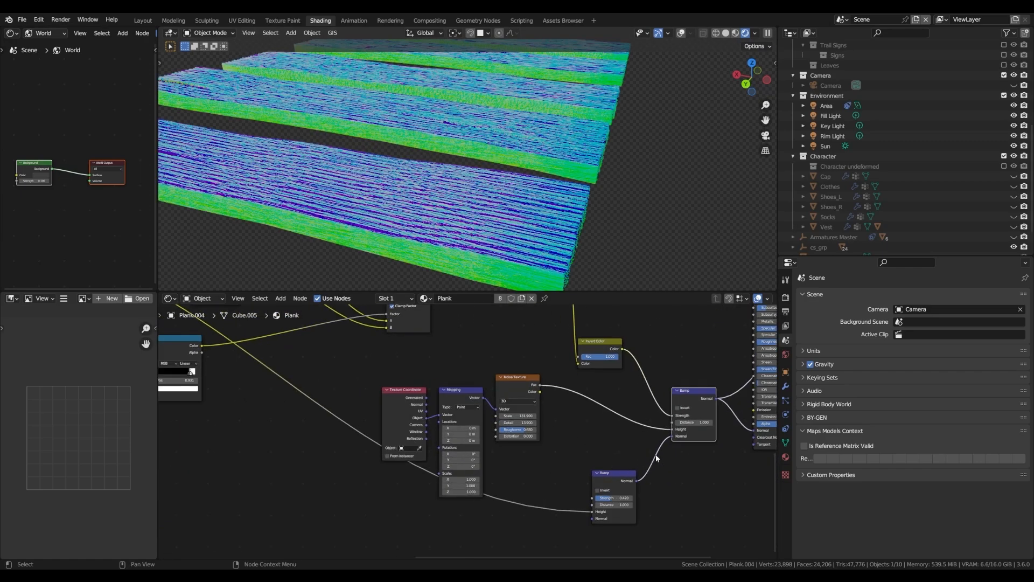
pyautogui.moveTo(695, 463); pyautogui.dragTo(533, 469, button='middle')
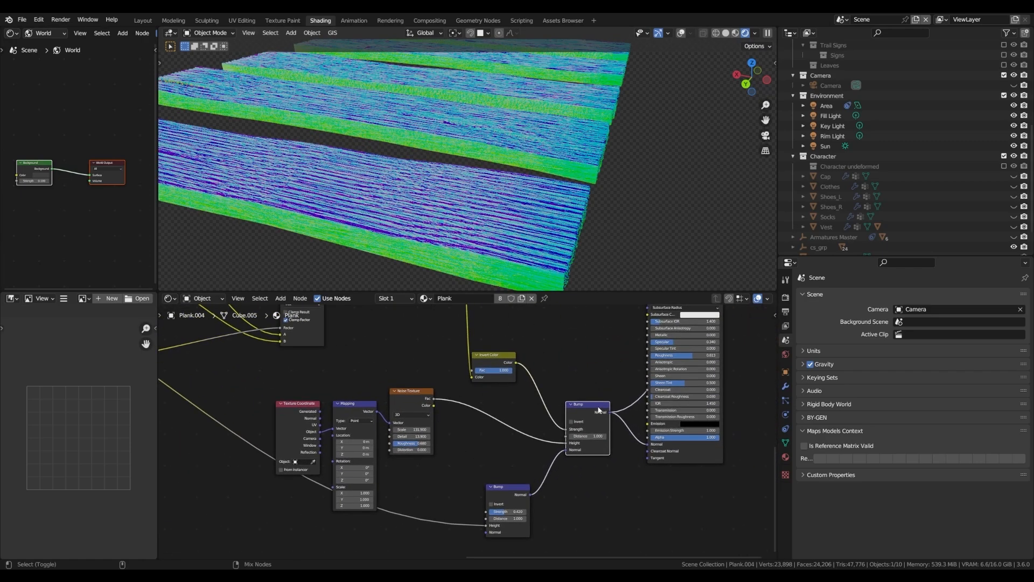
pyautogui.scroll(-3, 644, 420)
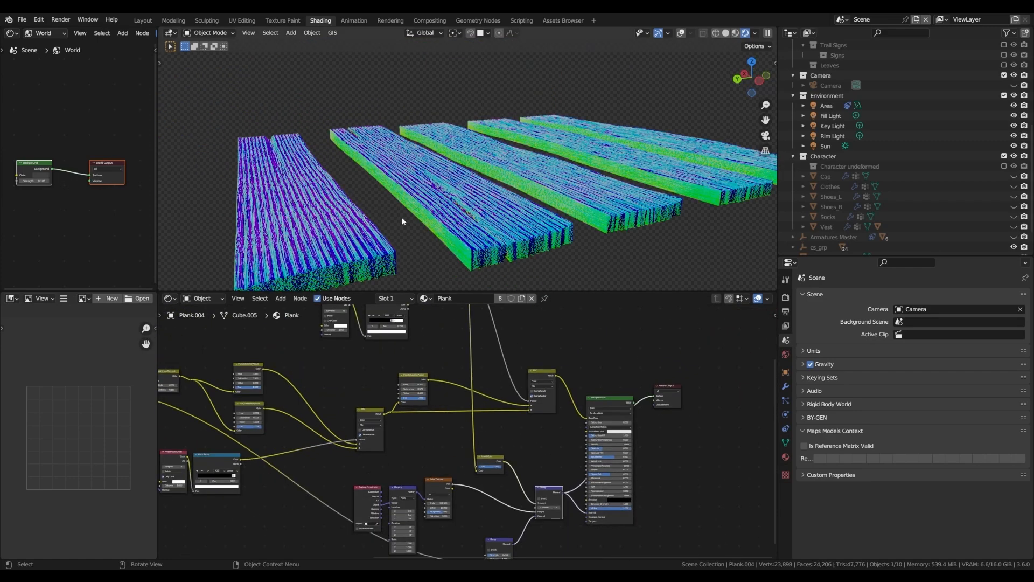
pyautogui.press('g')
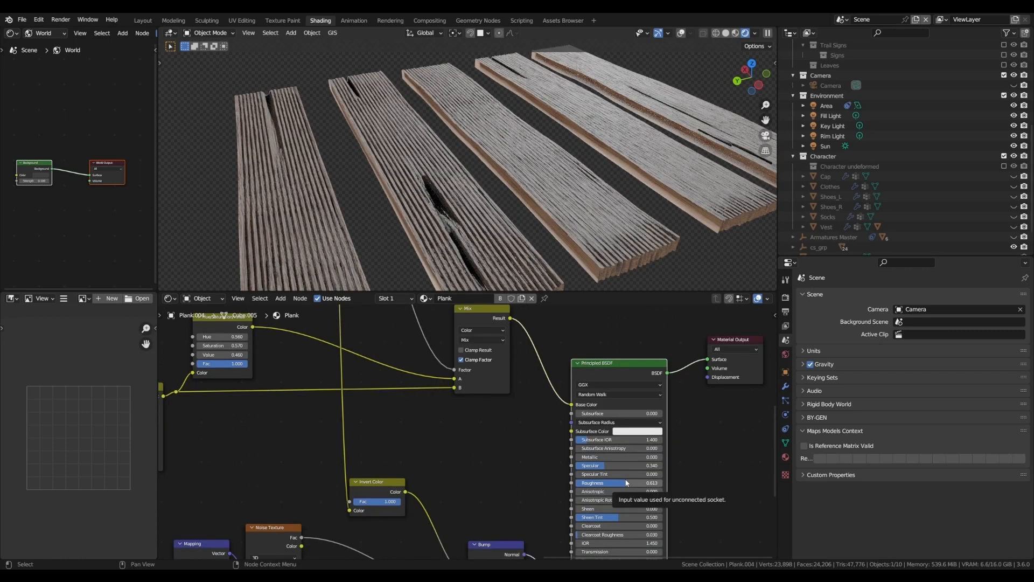
pyautogui.scroll(-2, 620, 474)
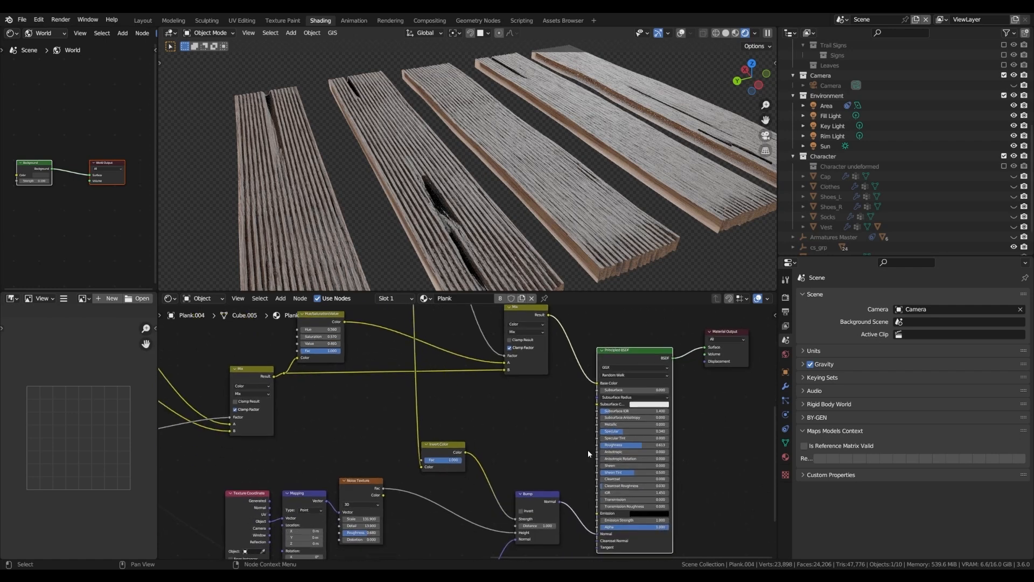
pyautogui.scroll(-2, 452, 445)
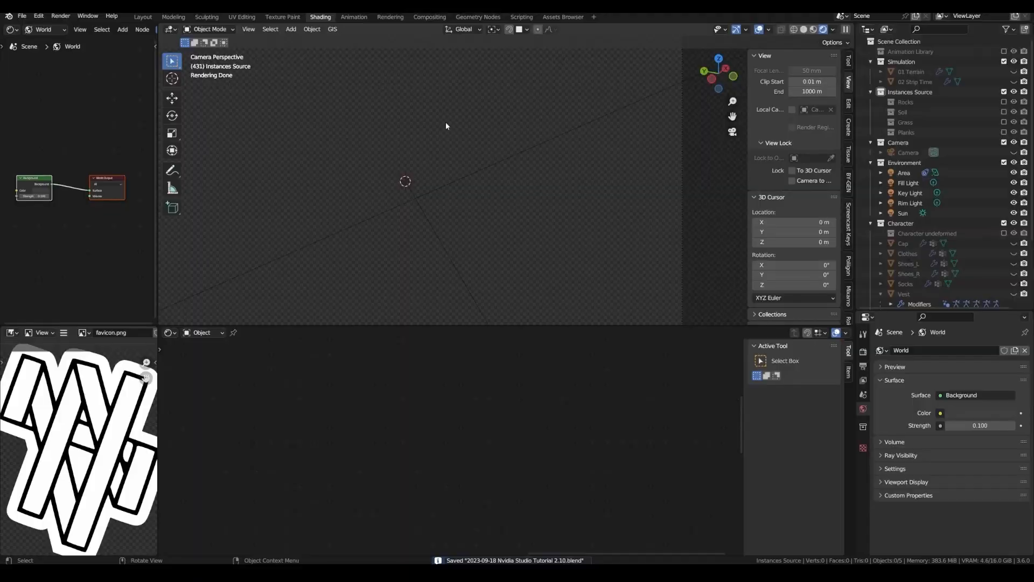
# Switch to the Geometry Nodes workspace and view the 01 Terrain chunk from the side in left orthographic view
pyautogui.click(478, 17)
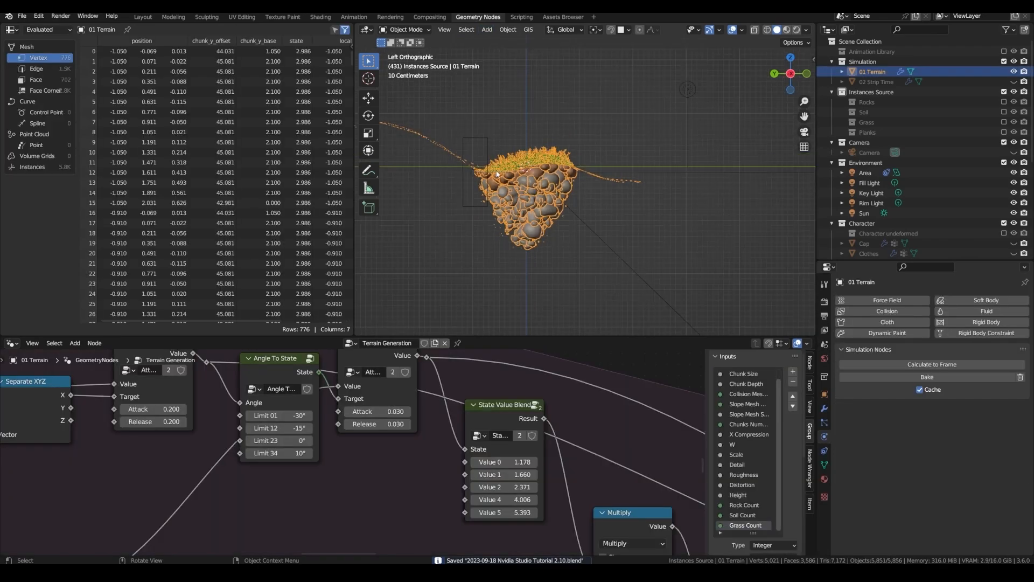
pyautogui.moveTo(497, 174); pyautogui.dragTo(527, 202, button='middle')
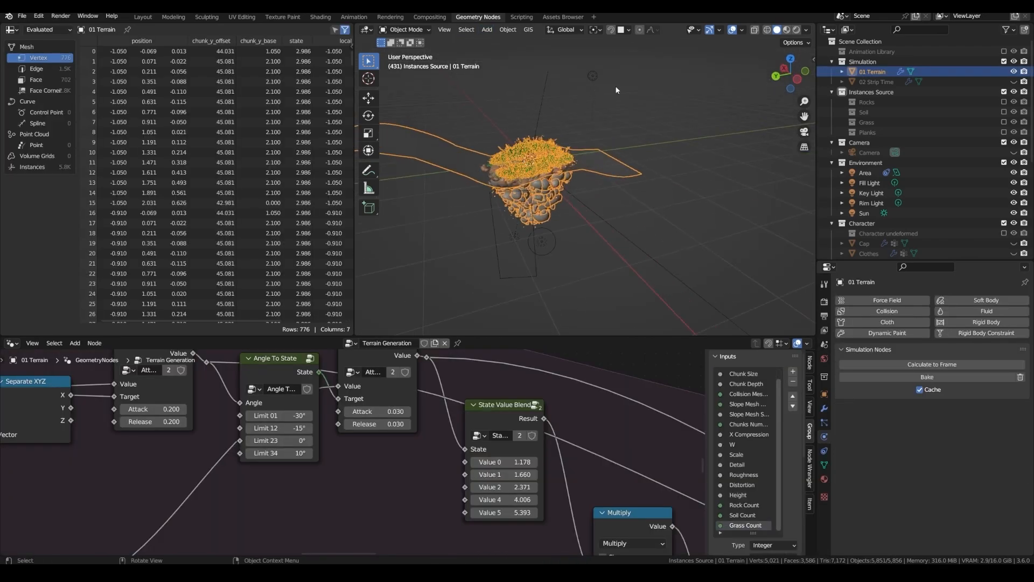
pyautogui.click(797, 79)
pyautogui.scroll(4, 490, 198)
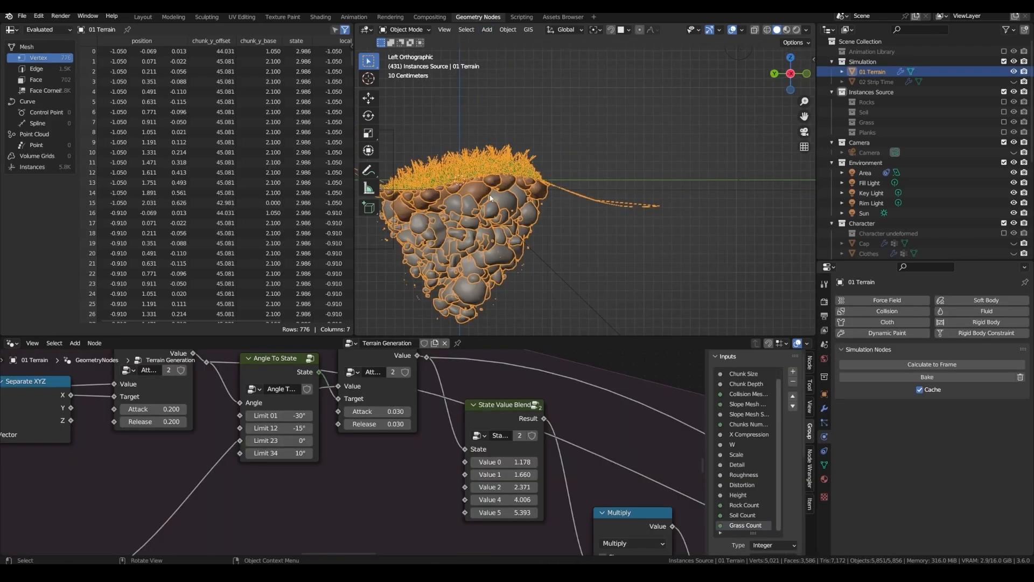
# Annotate the terrain chunk's side view with a freehand outline of planks along the ground, two upright posts and a rail above
pyautogui.click(369, 170)
pyautogui.keyDown('shift'); pyautogui.moveTo(427, 190); pyautogui.dragTo(473, 170, button='middle'); pyautogui.keyUp('shift')
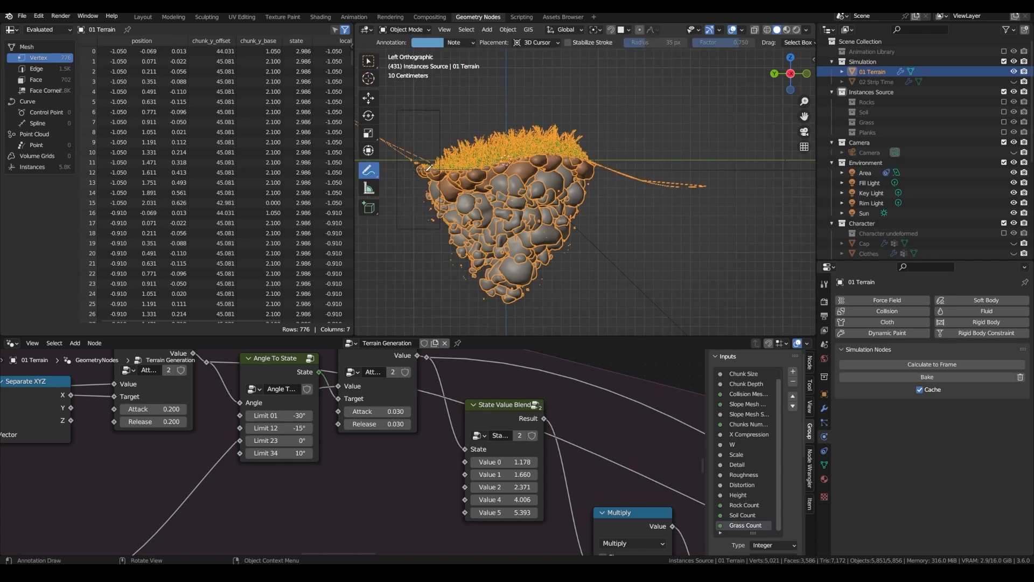
pyautogui.moveTo(521, 160); pyautogui.dragTo(592, 155)
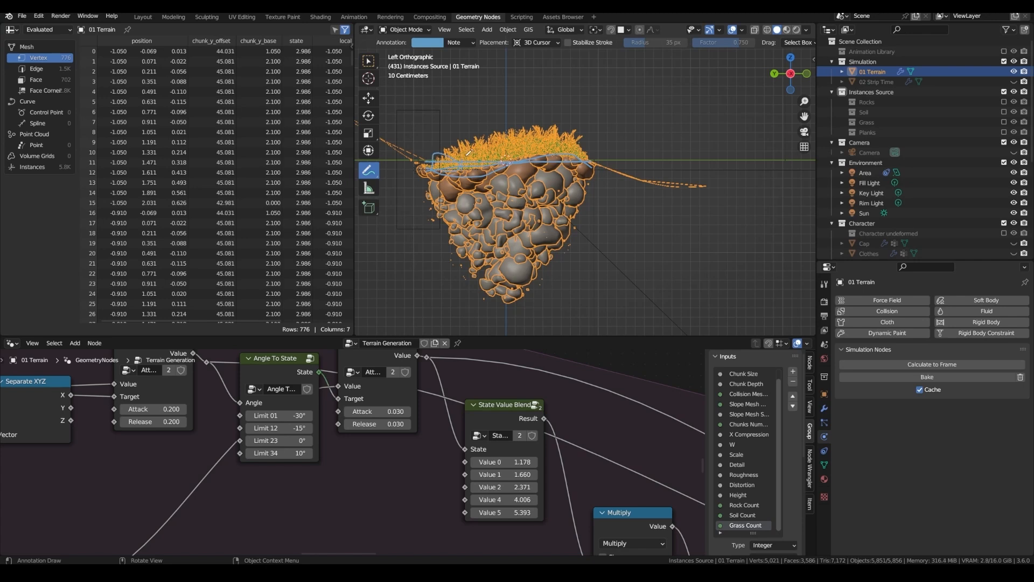
pyautogui.moveTo(526, 151)
pyautogui.mouseDown()
pyautogui.moveTo(440, 170)
pyautogui.moveTo(463, 189)
pyautogui.moveTo(596, 174)
pyautogui.mouseUp()
pyautogui.moveTo(458, 147); pyautogui.dragTo(470, 156)
pyautogui.moveTo(538, 159); pyautogui.dragTo(553, 156)
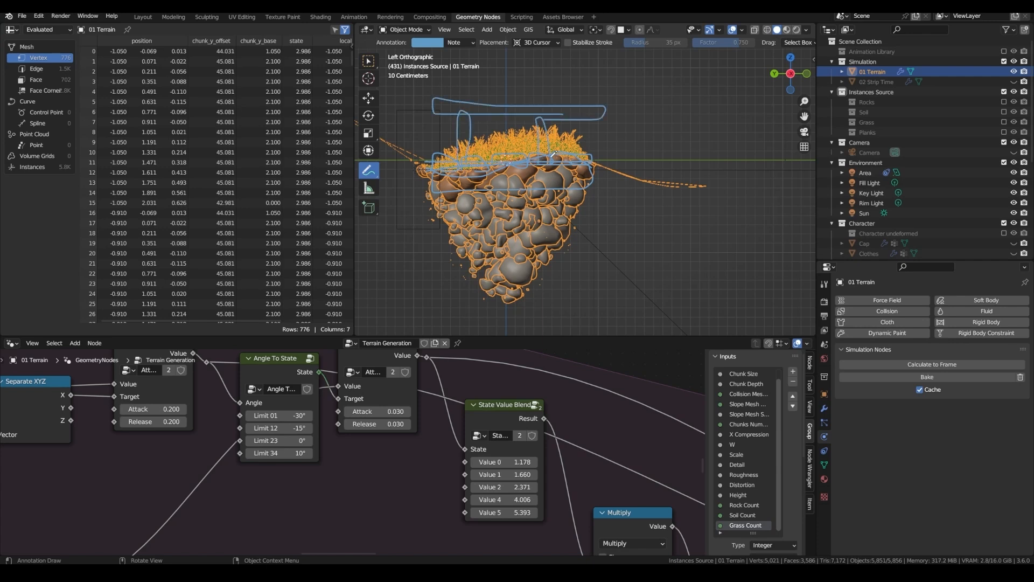
pyautogui.scroll(-5, 844, 187)
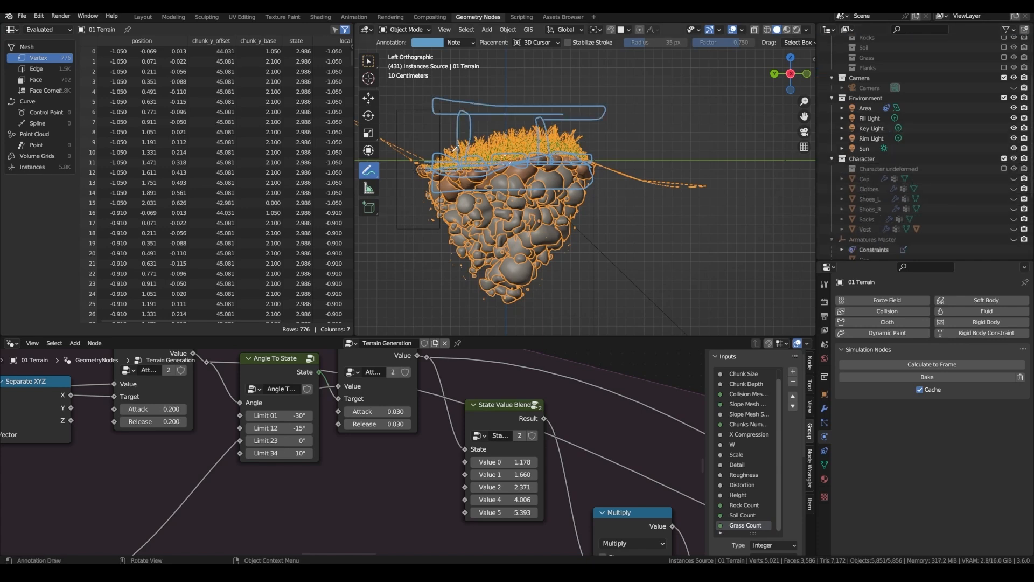
pyautogui.click(409, 33)
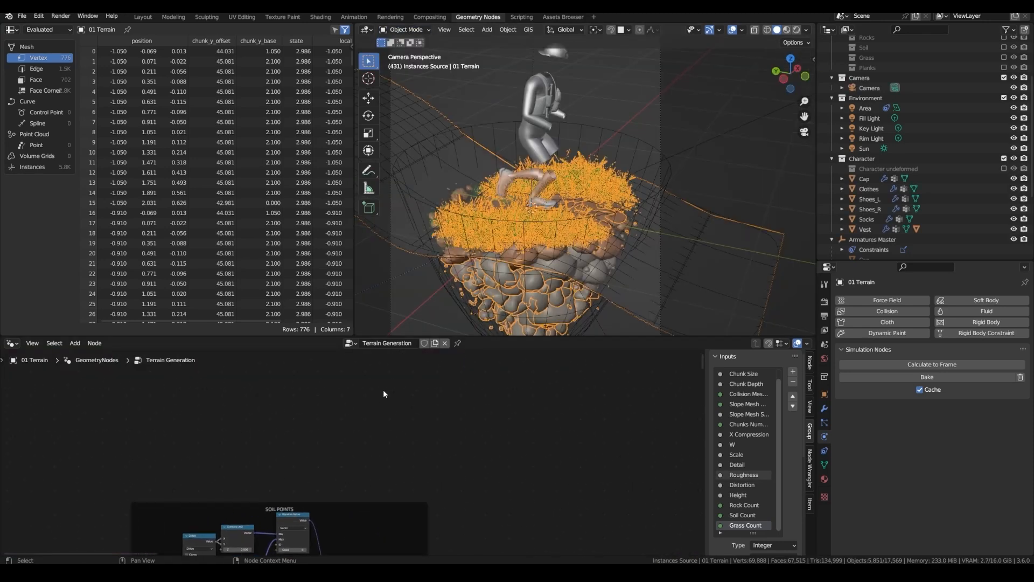
# Add a Curve Line in Terrain Generation whose Start takes Chunk Size divided by 2 through a Combine XYZ node's Y
pyautogui.hotkey('shift', 'a')
pyautogui.click(361, 339)
pyautogui.write('c')
pyautogui.moveTo(313, 383); pyautogui.dragTo(354, 394)
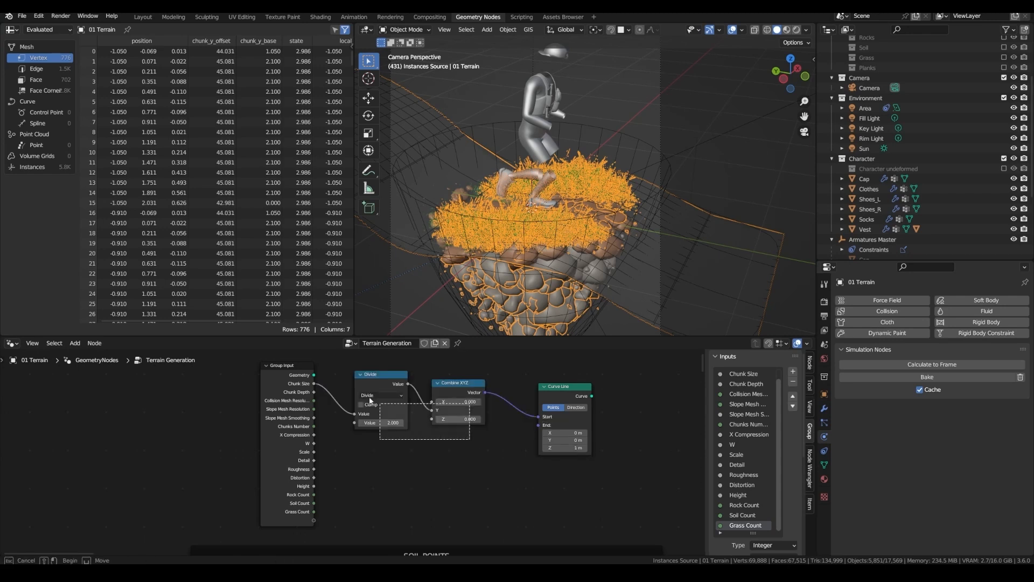
# Duplicate the Divide and Combine XYZ nodes with their links, set the copy's divisor to -2, and connect it to the Curve Line's End
pyautogui.hotkey('ctrl', 'shift', 'd')
pyautogui.click(370, 446)
pyautogui.click(383, 482)
pyautogui.write('-')
pyautogui.press('Return')
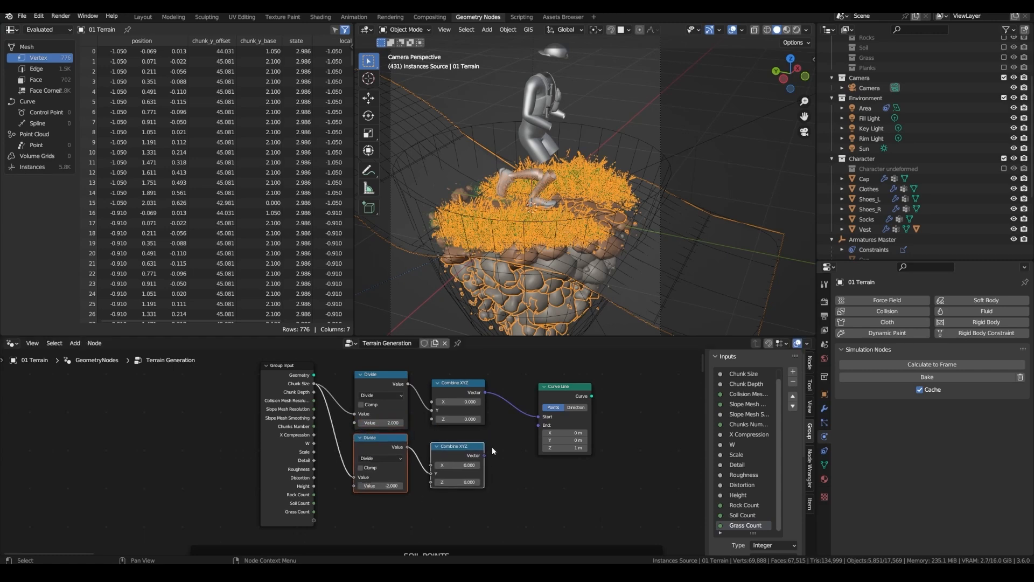
pyautogui.moveTo(485, 455); pyautogui.dragTo(537, 424)
# Add a Store Named Attribute node after the Curve Line that stores a true Boolean point attribute named bridge
pyautogui.hotkey('shift', 'a')
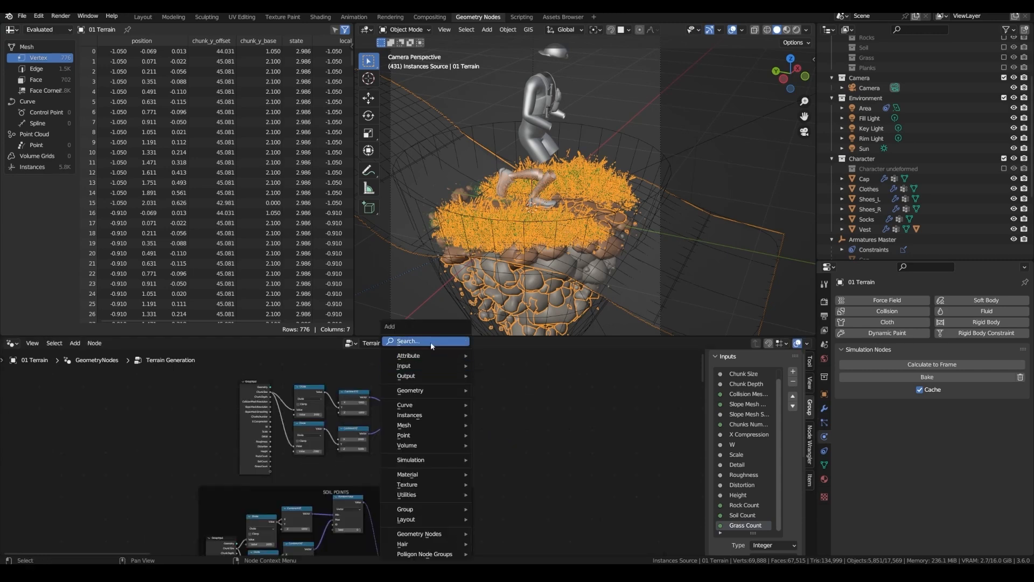
pyautogui.click(431, 342)
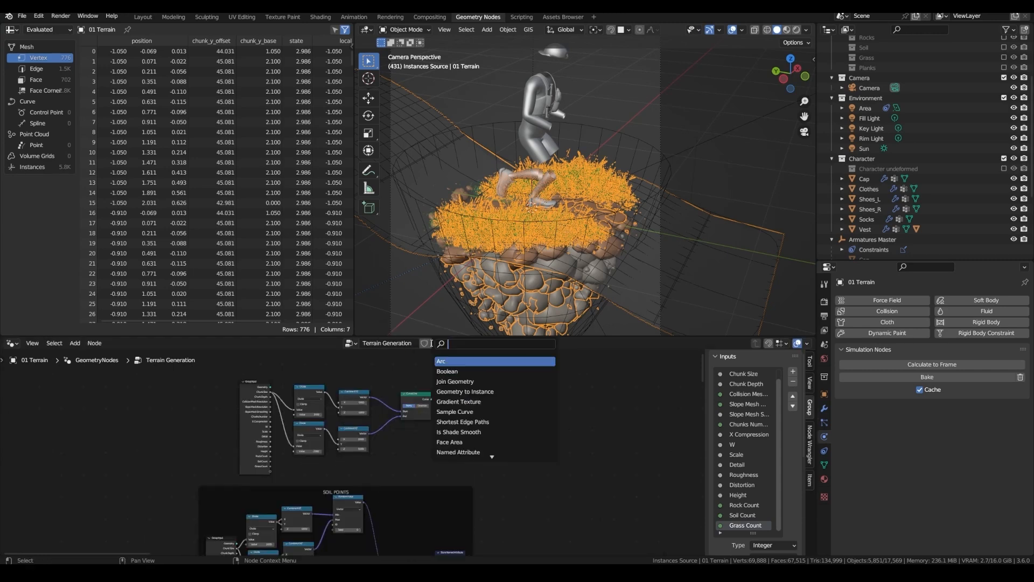
pyautogui.write('name')
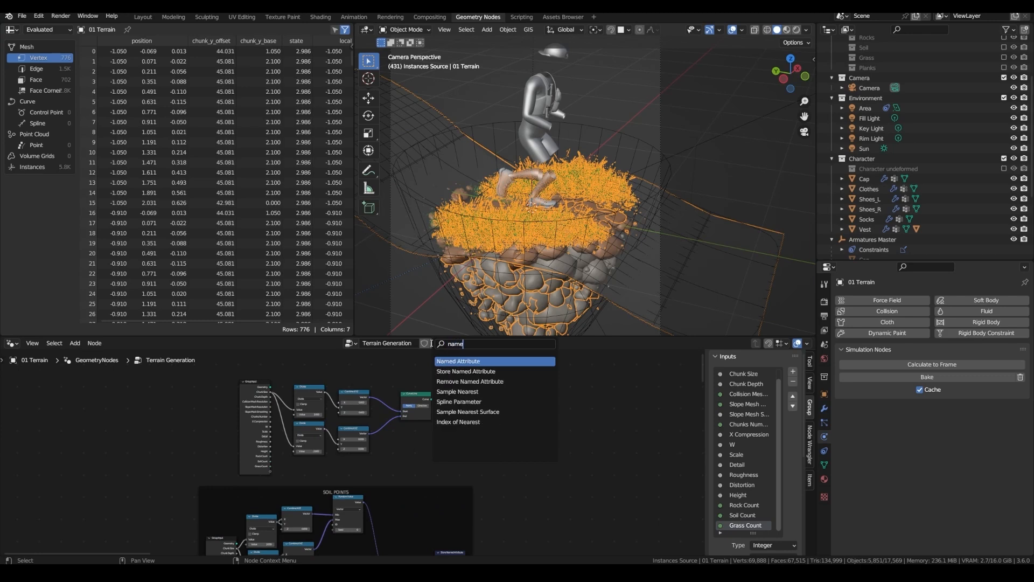
pyautogui.click(445, 363)
pyautogui.click(455, 412)
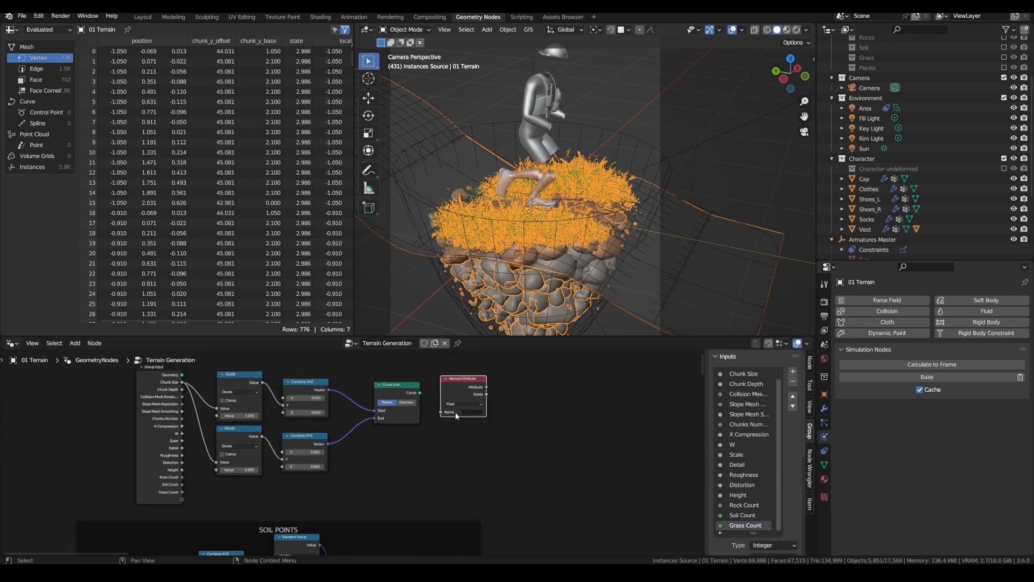
# Enclose the Curve Line node chain in a frame and give the frame a BRIDGE label
pyautogui.hotkey('ctrl', 'j')
pyautogui.moveTo(383, 393); pyautogui.dragTo(360, 392)
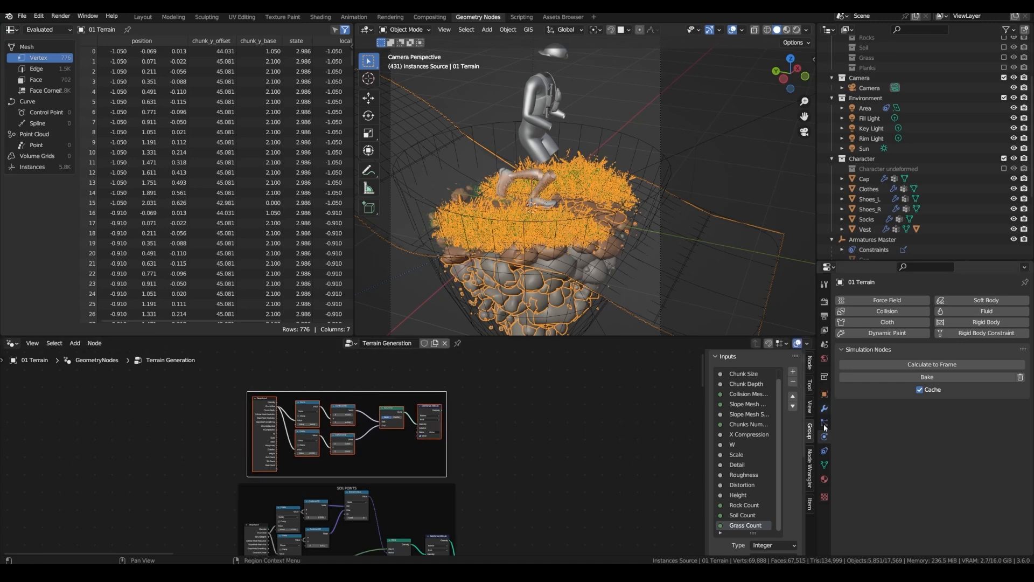
pyautogui.click(809, 362)
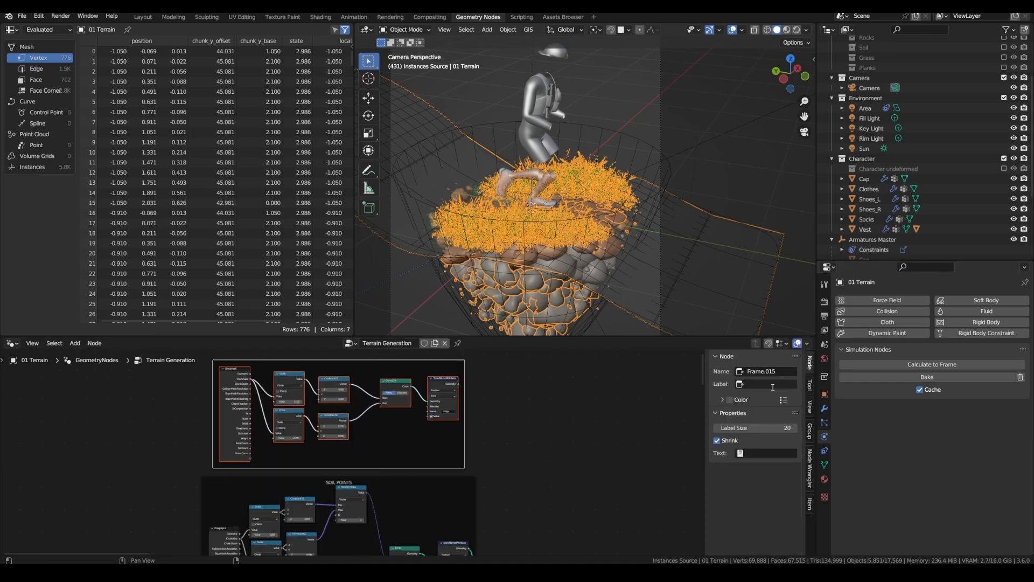
pyautogui.click(772, 386)
pyautogui.write('BRIDGE G')
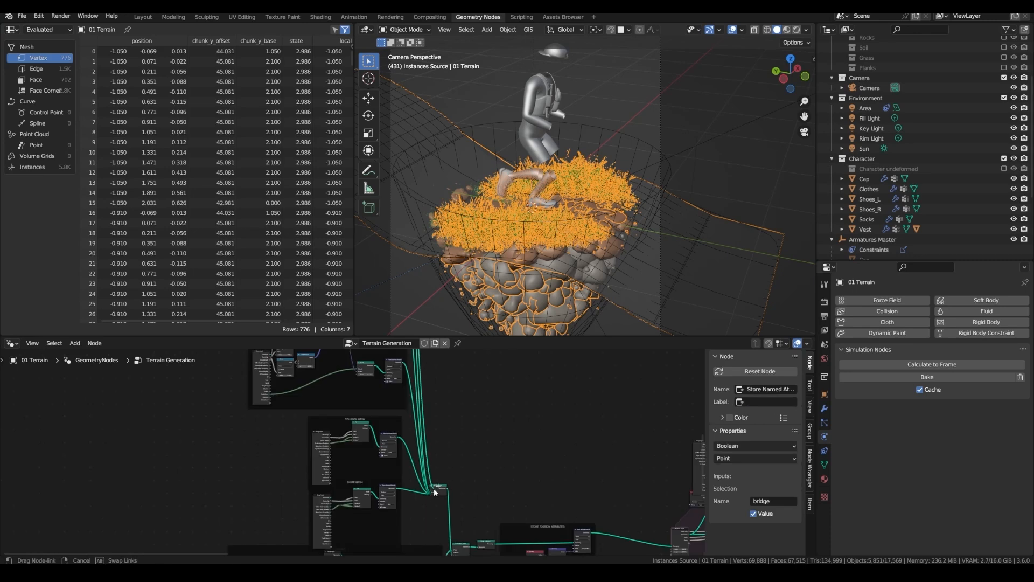
# Connect the bridge Store Named Attribute output to the shared Join Geometry node and save the file
pyautogui.moveTo(434, 488); pyautogui.dragTo(445, 464)
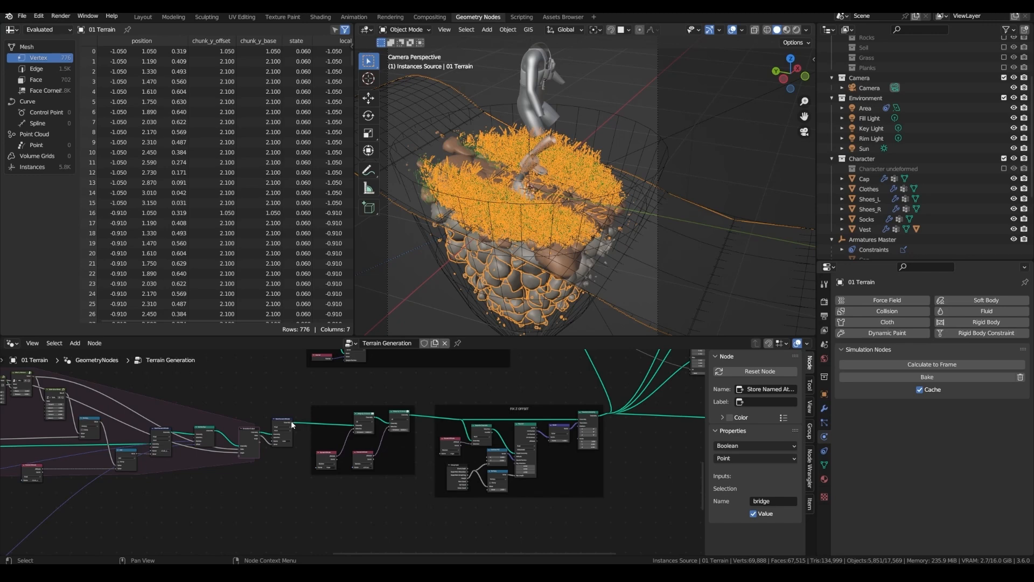
pyautogui.moveTo(291, 422); pyautogui.dragTo(566, 428, button='middle')
pyautogui.click(372, 420)
pyautogui.hotkey('ctrl', 's')
# Annotate the two outer terrain chunks with the numbers 0 and 2, and play the animation a few frames
pyautogui.moveTo(355, 270); pyautogui.dragTo(267, 262)
pyautogui.scroll(-4, 425, 218)
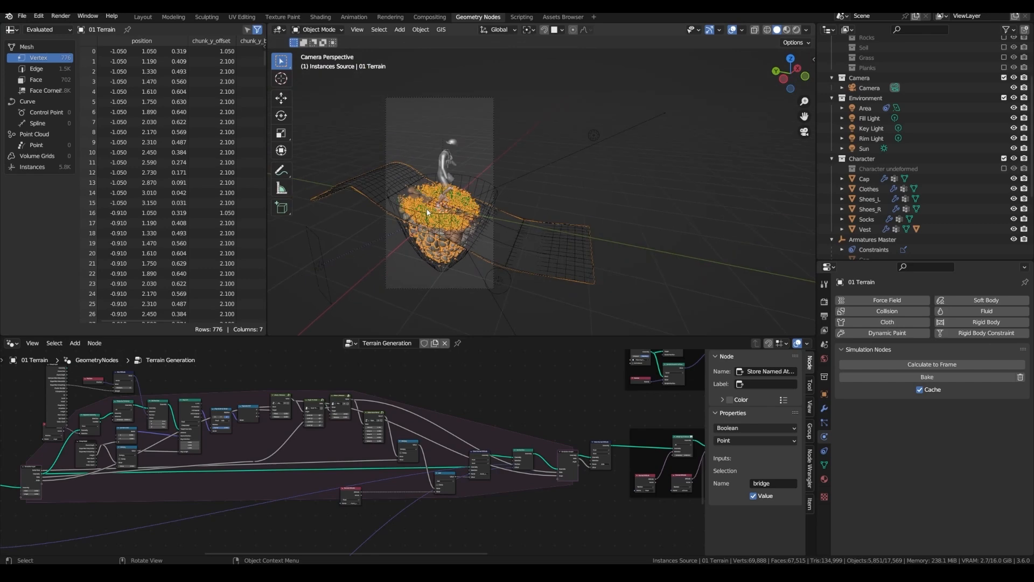
pyautogui.moveTo(428, 213)
pyautogui.mouseDown(button='middle')
pyautogui.moveTo(474, 206)
pyautogui.moveTo(431, 183)
pyautogui.mouseUp(button='middle')
pyautogui.hotkey('shift', 'space')
pyautogui.press('d')
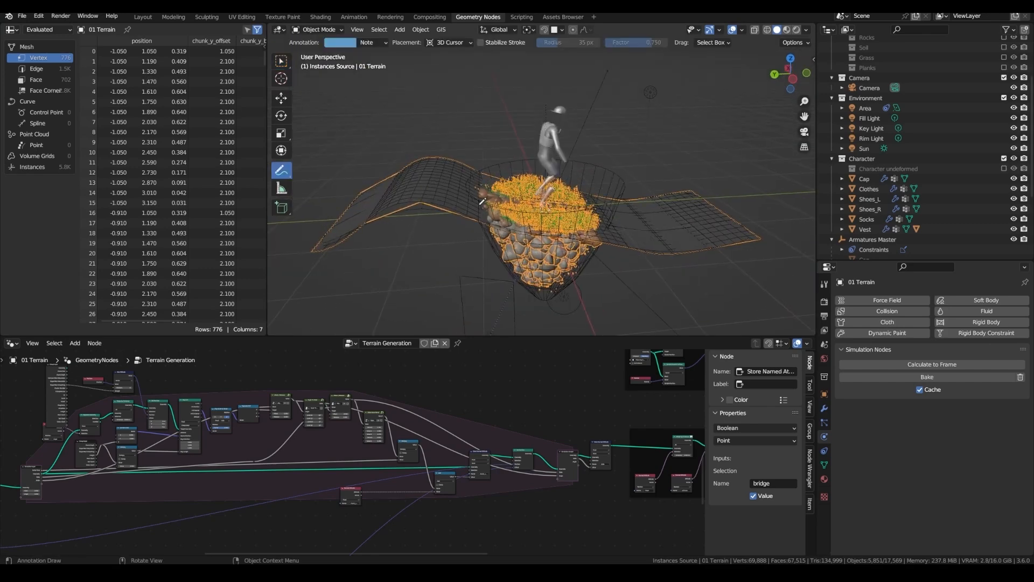
pyautogui.scroll(-3, 368, 209)
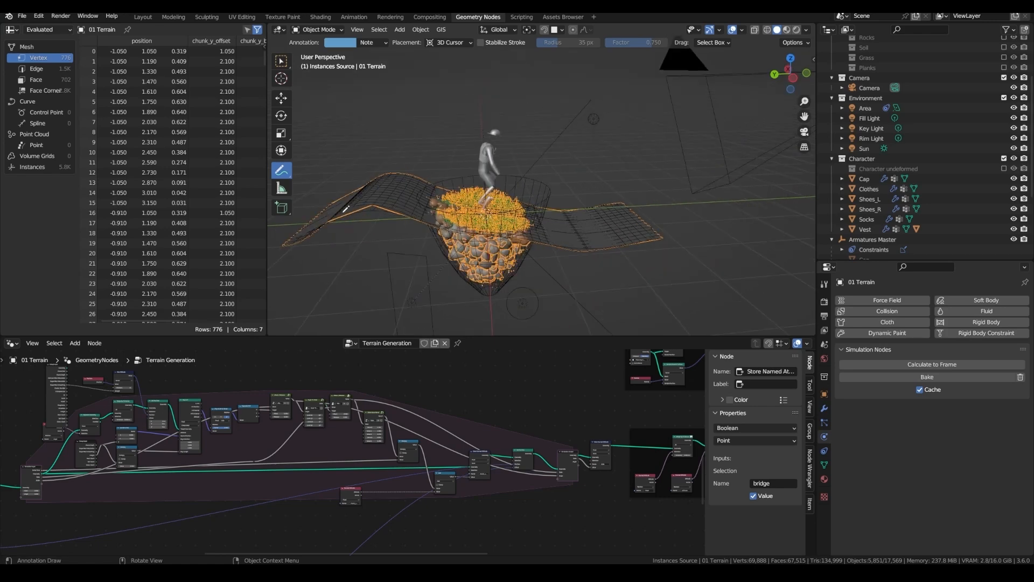
pyautogui.moveTo(332, 216); pyautogui.dragTo(331, 212)
pyautogui.moveTo(591, 229); pyautogui.dragTo(613, 252)
pyautogui.press('space')
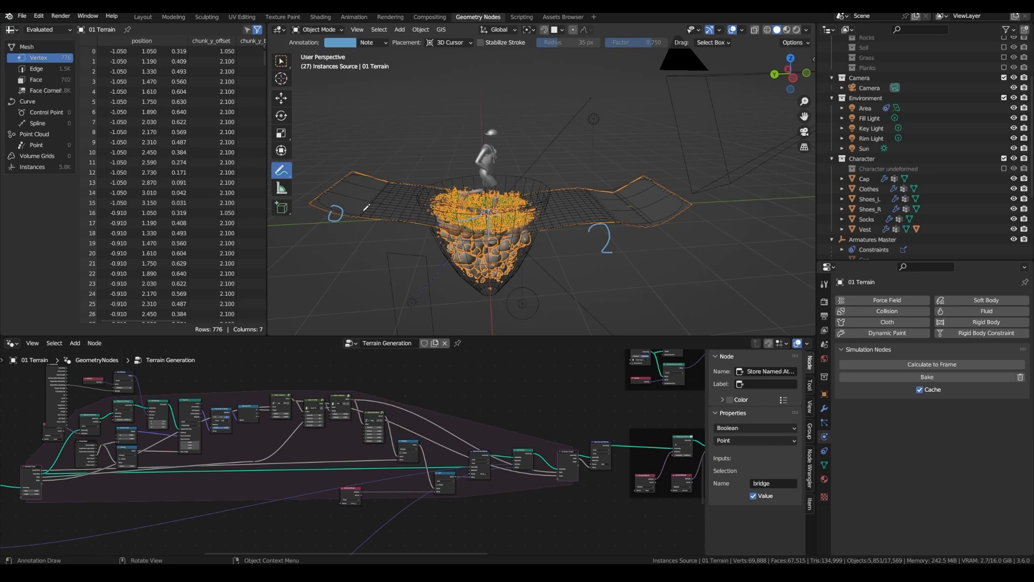
# Erase the 0 and 2 annotations and renumber the outer chunks by hand, starting with 1
pyautogui.keyDown('ctrl'); pyautogui.moveTo(496, 218); pyautogui.dragTo(334, 214); pyautogui.keyUp('ctrl')
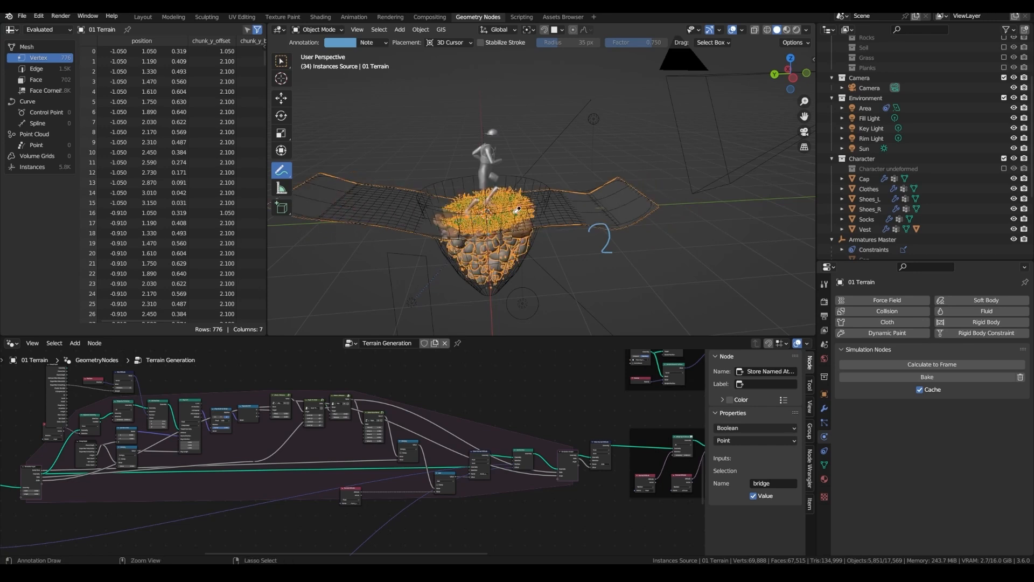
pyautogui.keyDown('ctrl'); pyautogui.moveTo(517, 210); pyautogui.dragTo(602, 240); pyautogui.keyUp('ctrl')
pyautogui.moveTo(314, 215); pyautogui.dragTo(331, 229)
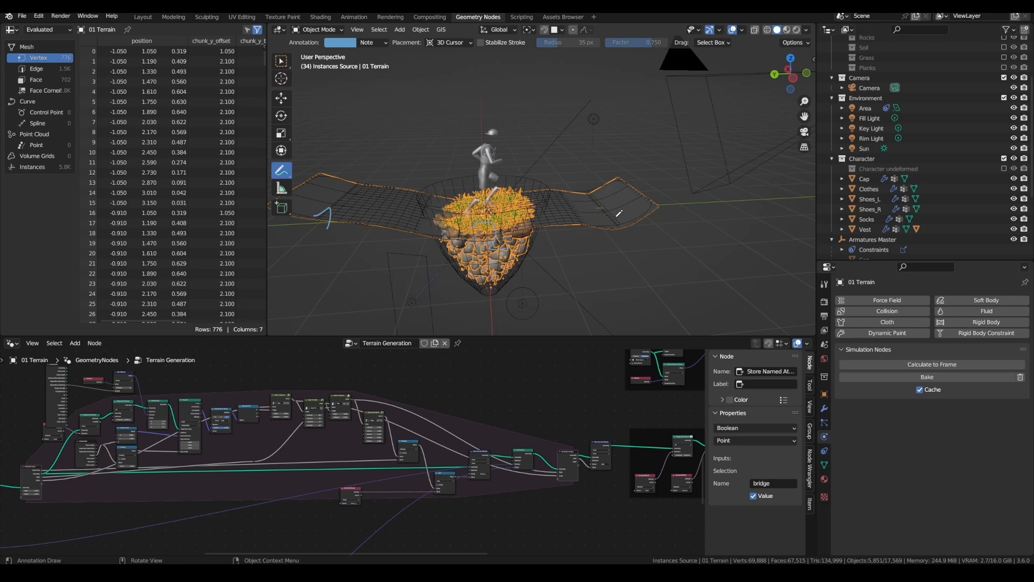
pyautogui.moveTo(622, 207); pyautogui.dragTo(639, 226)
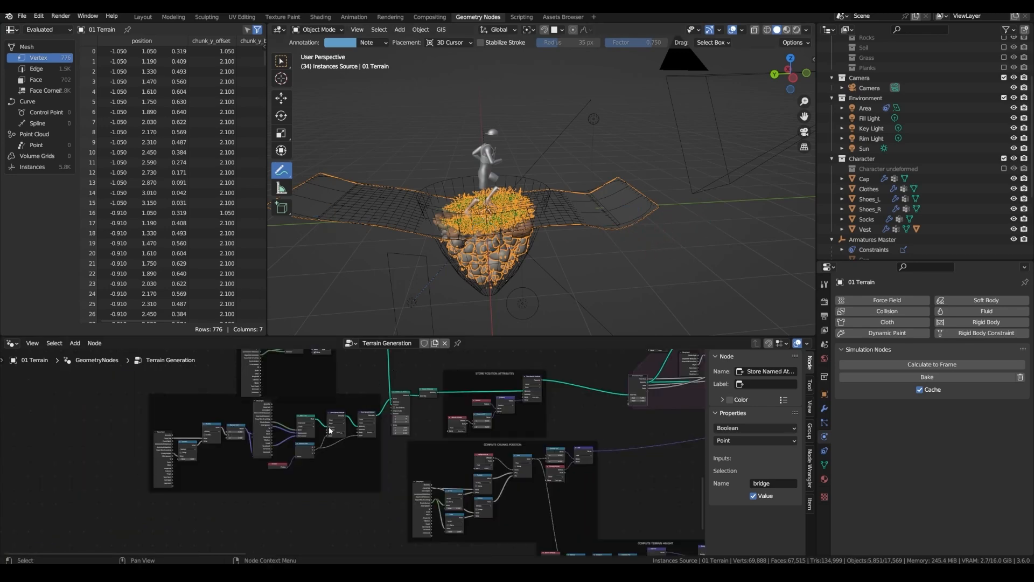
# Duplicate the chunk_y_base Store Named Attribute in the INITIALIZE CHUNKS frame and insert the copy at the end of the chain
pyautogui.scroll(3, 384, 426)
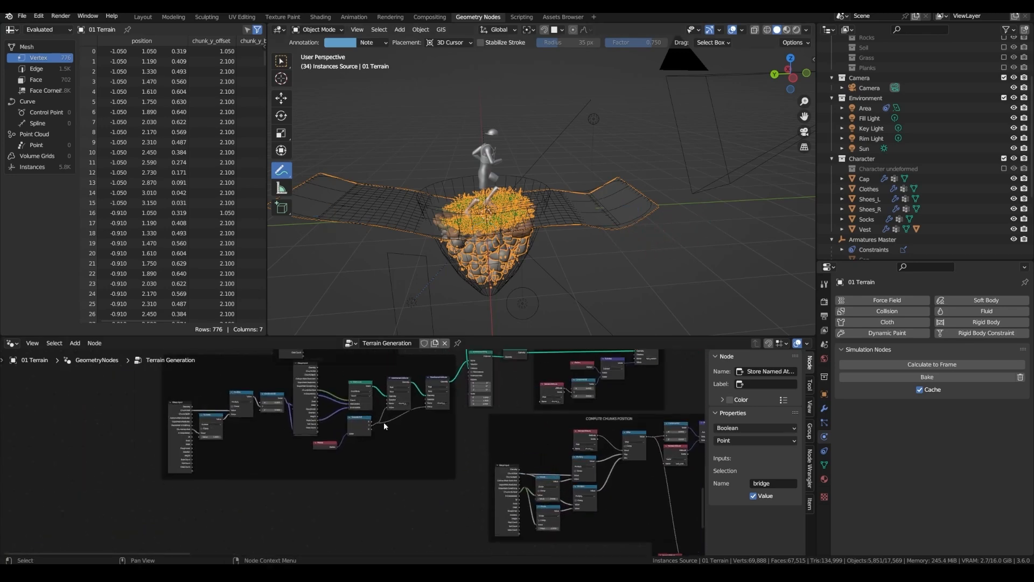
pyautogui.scroll(4, 383, 422)
pyautogui.moveTo(319, 350); pyautogui.dragTo(310, 372, button='middle')
pyautogui.moveTo(216, 374); pyautogui.dragTo(183, 399)
pyautogui.moveTo(280, 389); pyautogui.dragTo(361, 361, button='middle')
pyautogui.scroll(3, 395, 373)
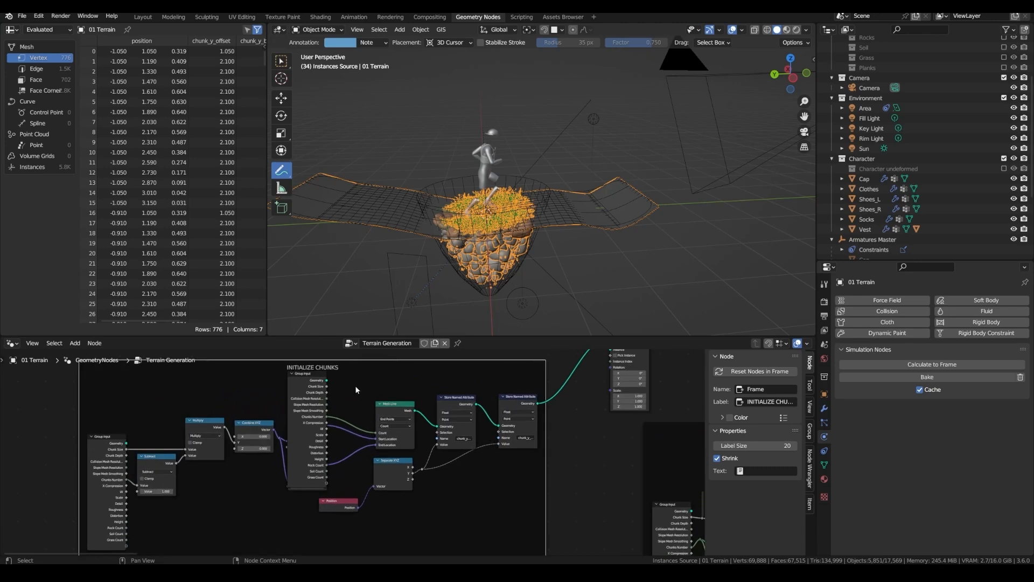
pyautogui.moveTo(354, 387); pyautogui.dragTo(267, 388)
pyautogui.click(428, 403)
pyautogui.hotkey('shift', 'd')
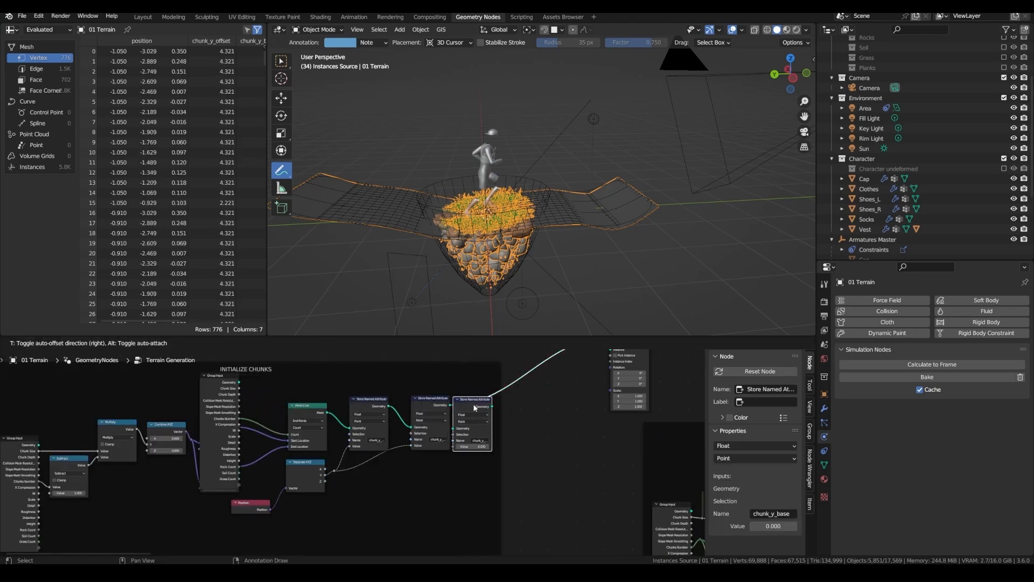
pyautogui.click(499, 402)
# Name the attribute stored by the duplicated Store Named Attribute node chunk_index
pyautogui.scroll(1, 511, 426)
pyautogui.click(496, 443)
pyautogui.write('chunk')
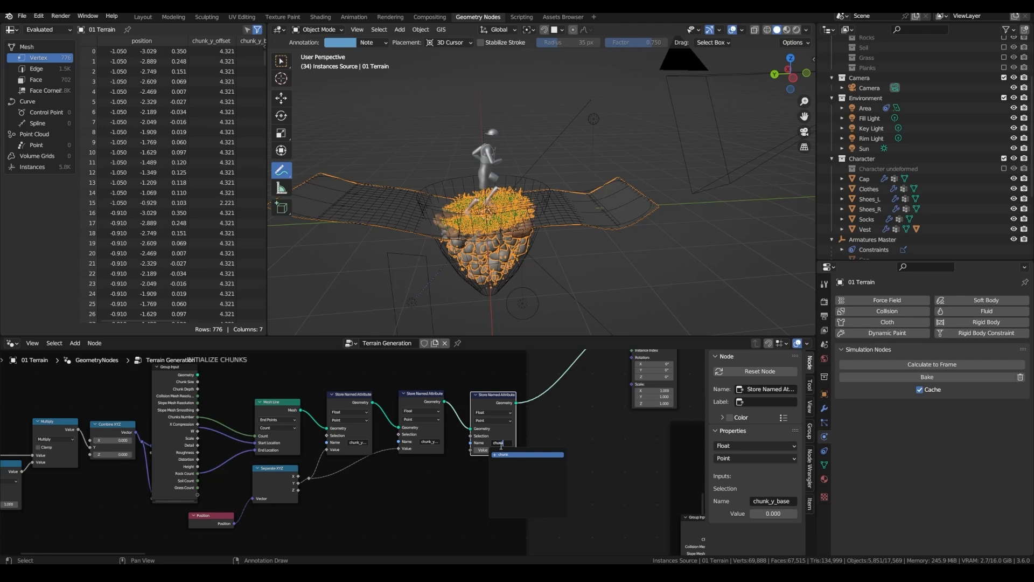
pyautogui.write('_index')
pyautogui.press('Return')
# Set the chunk_index attribute's data type to Integer and feed its Value from a new Index node
pyautogui.scroll(2, 468, 466)
pyautogui.moveTo(471, 441); pyautogui.dragTo(429, 486)
pyautogui.write('index')
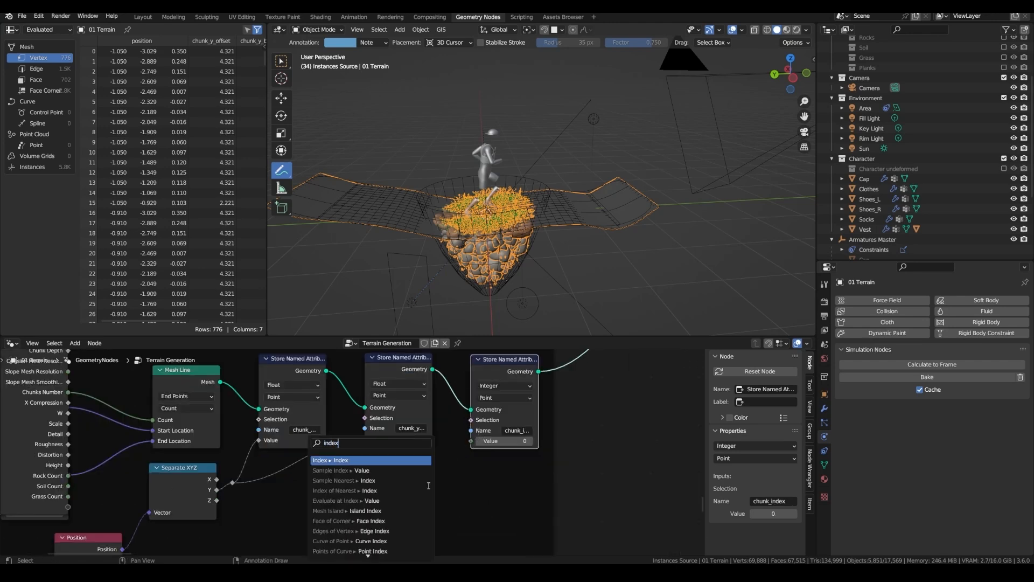
pyautogui.press('Return')
pyautogui.click(401, 457)
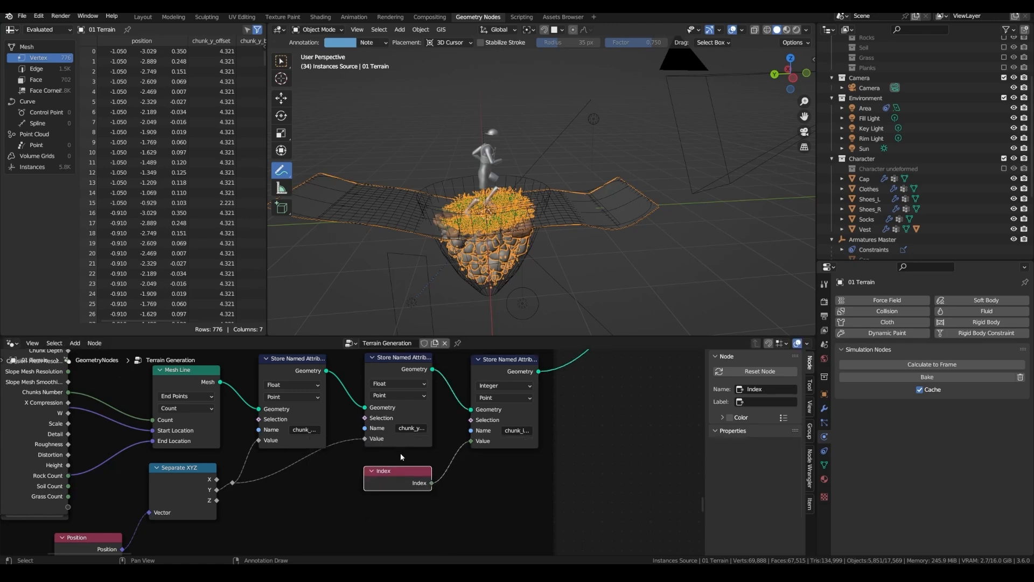
# Add a Divide node in the COMPUTE TERRAIN HEIGHT frame that divides the second Subtract result by the Group Input's Chunk Size
pyautogui.scroll(-6, 404, 444)
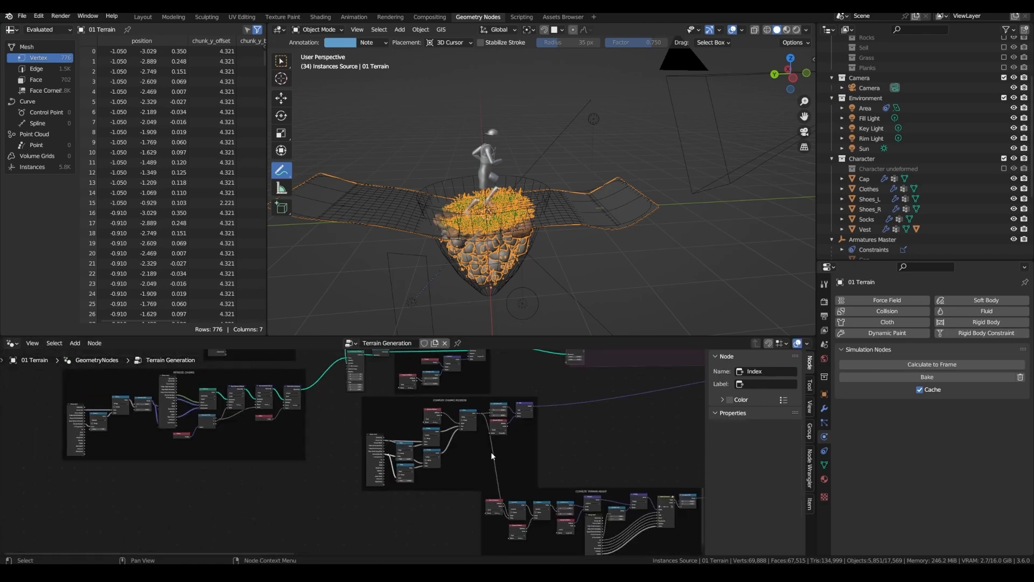
pyautogui.moveTo(491, 455); pyautogui.dragTo(333, 450, button='middle')
pyautogui.moveTo(421, 459); pyautogui.dragTo(332, 458, button='middle')
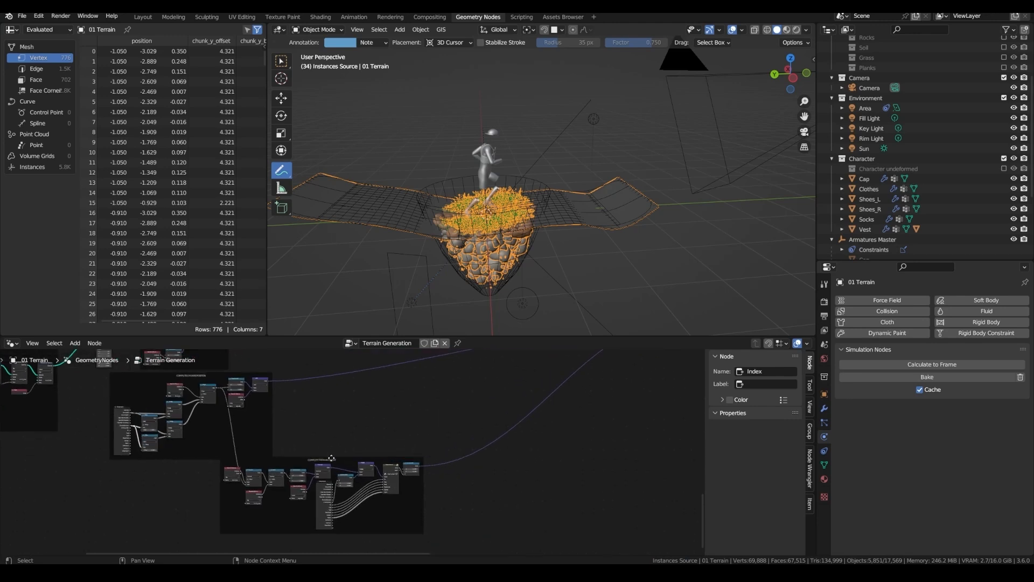
pyautogui.scroll(3, 329, 452)
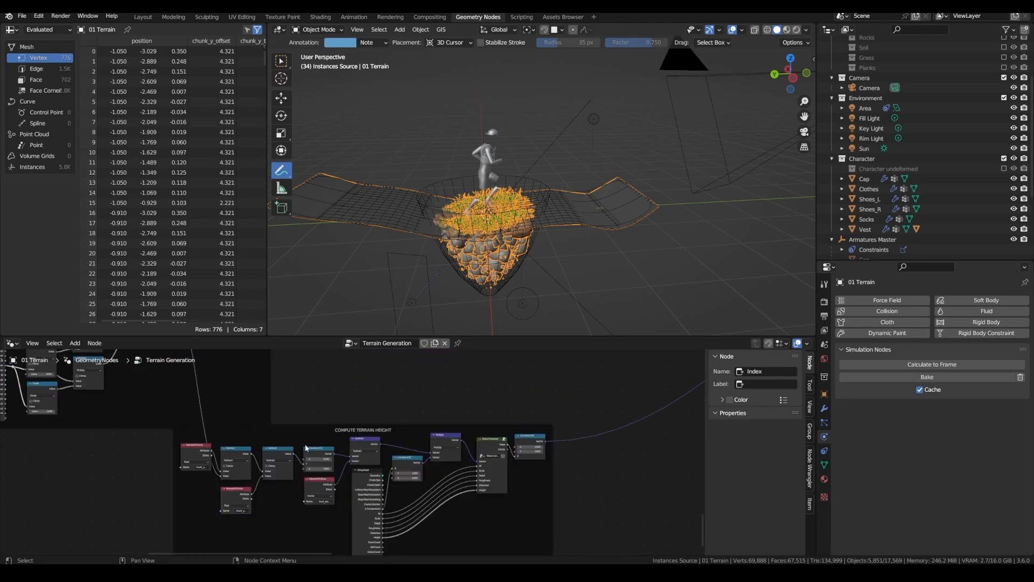
pyautogui.click(312, 454)
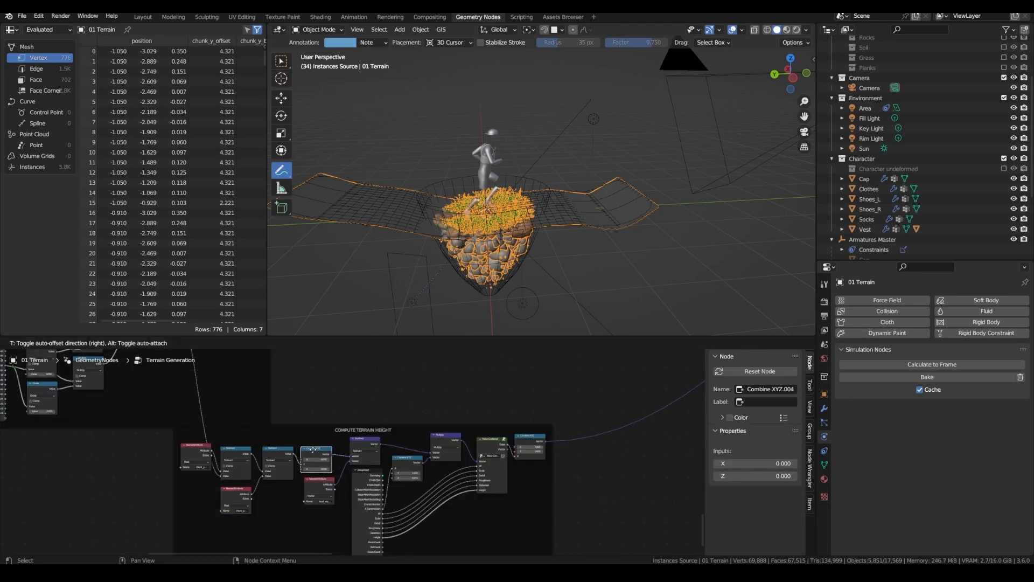
pyautogui.scroll(2, 251, 379)
pyautogui.moveTo(252, 376); pyautogui.dragTo(522, 478)
pyautogui.write('divid')
pyautogui.click(538, 459)
pyautogui.scroll(1, 366, 411)
pyautogui.moveTo(377, 412); pyautogui.dragTo(477, 492)
pyautogui.moveTo(477, 492); pyautogui.dragTo(549, 529)
# Save the file and preview the Divide result through a reroute in a Viewer on the simulation zone's terrain geometry
pyautogui.moveTo(439, 497); pyautogui.dragTo(478, 487)
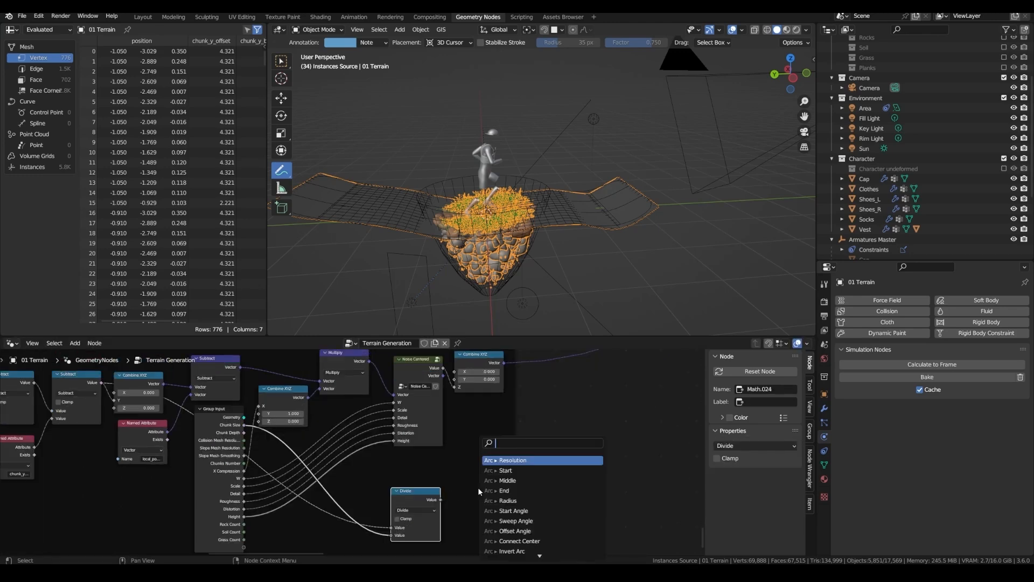
pyautogui.press('Escape')
pyautogui.hotkey('ctrl', 's')
pyautogui.scroll(-8, 332, 476)
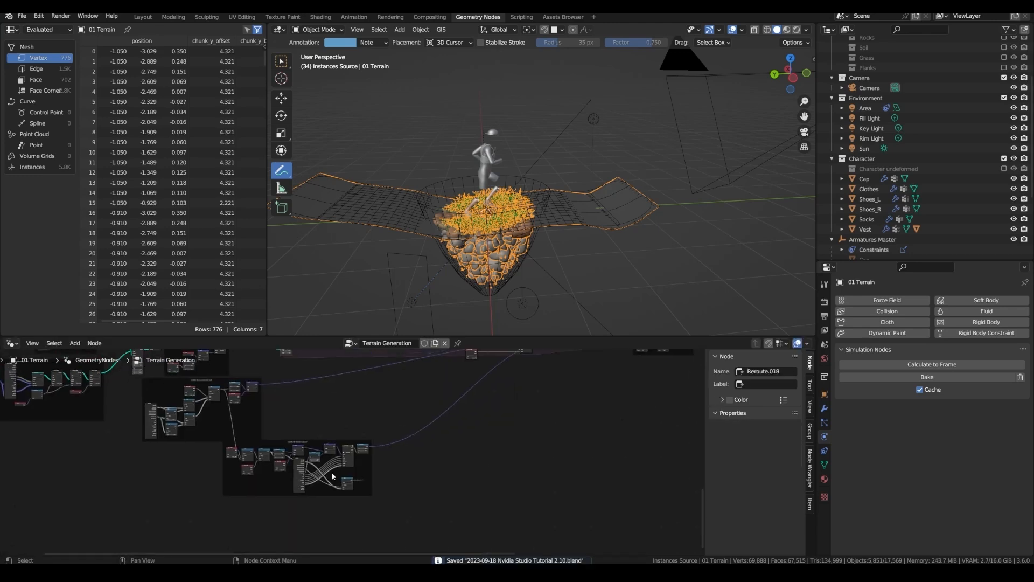
pyautogui.scroll(3, 332, 476)
pyautogui.moveTo(506, 362); pyautogui.dragTo(222, 474, button='middle')
pyautogui.scroll(2, 371, 406)
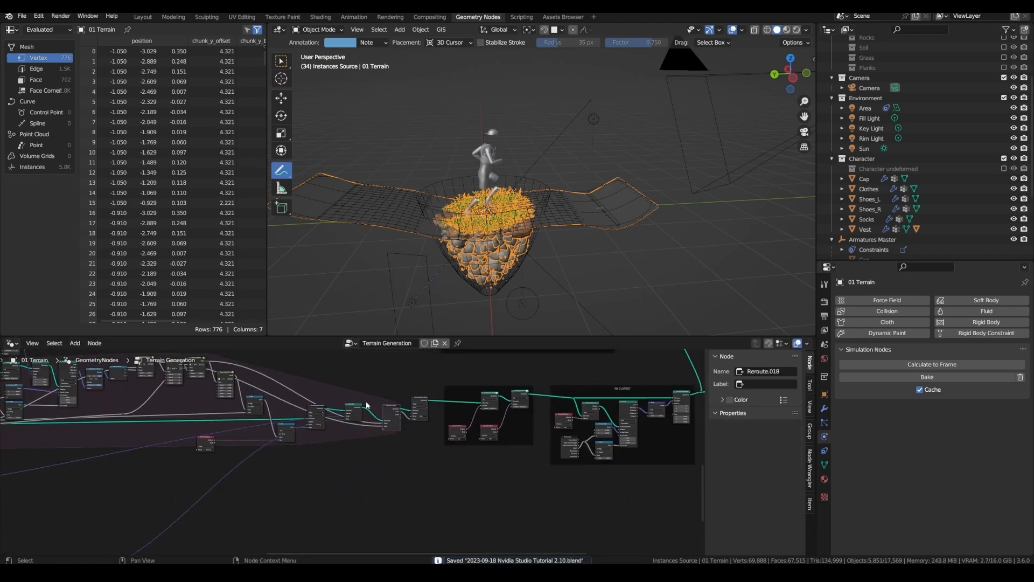
pyautogui.keyDown('ctrl'); pyautogui.keyDown('shift'); pyautogui.click(396, 411); pyautogui.keyUp('shift'); pyautogui.keyUp('ctrl')
pyautogui.moveTo(341, 457); pyautogui.dragTo(342, 459, button='middle')
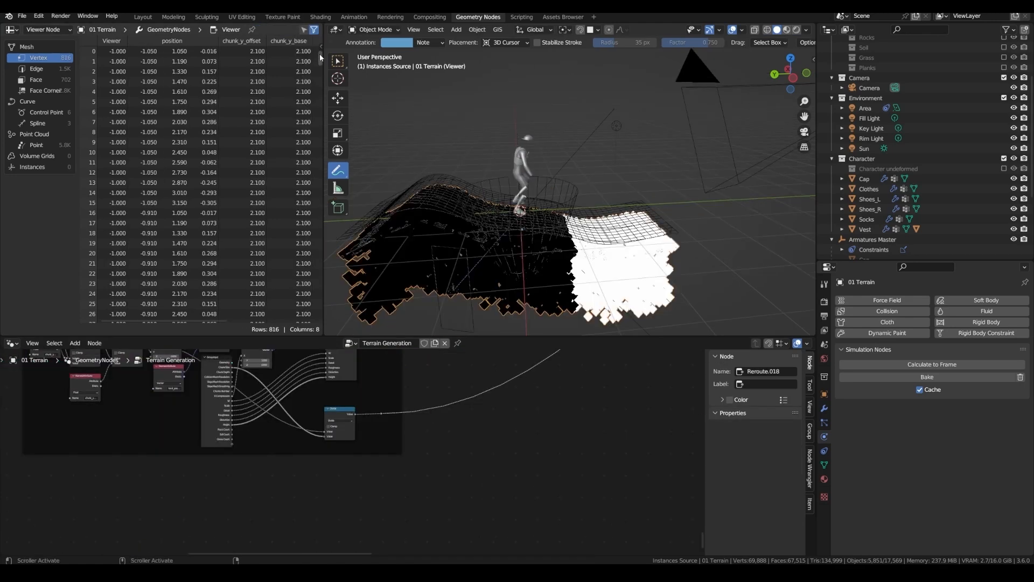
# Annotate the three previewed terrain chunks with the numbers -1, 0 and 1
pyautogui.moveTo(409, 234); pyautogui.dragTo(415, 234)
pyautogui.moveTo(418, 227)
pyautogui.mouseDown()
pyautogui.moveTo(429, 223)
pyautogui.moveTo(428, 237)
pyautogui.mouseUp()
pyautogui.moveTo(530, 248); pyautogui.dragTo(523, 249)
pyautogui.moveTo(599, 263); pyautogui.dragTo(604, 272)
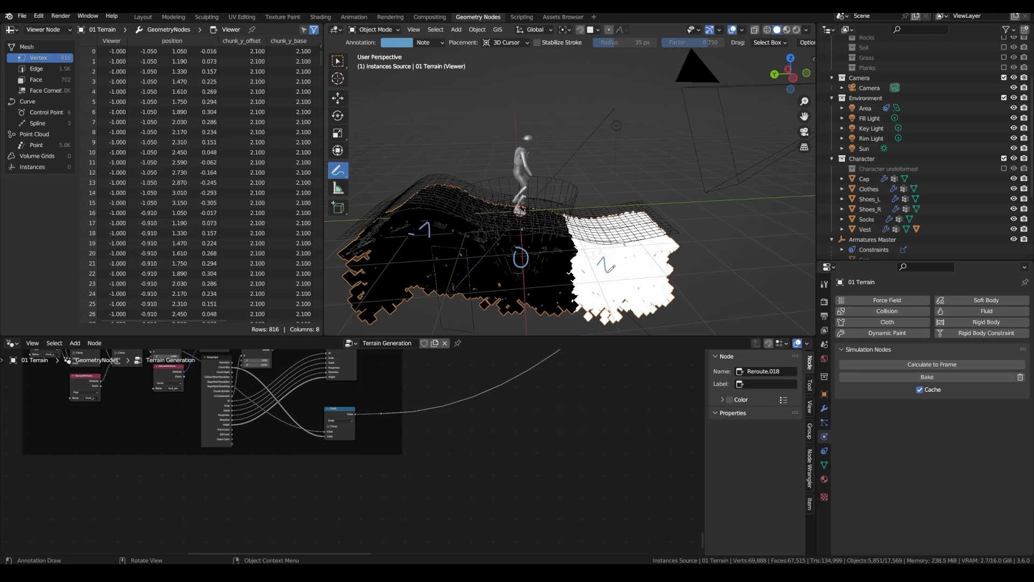
# Duplicate the Divide node, insert the copy after it, change it to Add and set its value to 1
pyautogui.scroll(2, 331, 418)
pyautogui.moveTo(331, 417); pyautogui.dragTo(312, 415)
pyautogui.hotkey('shift', 'd')
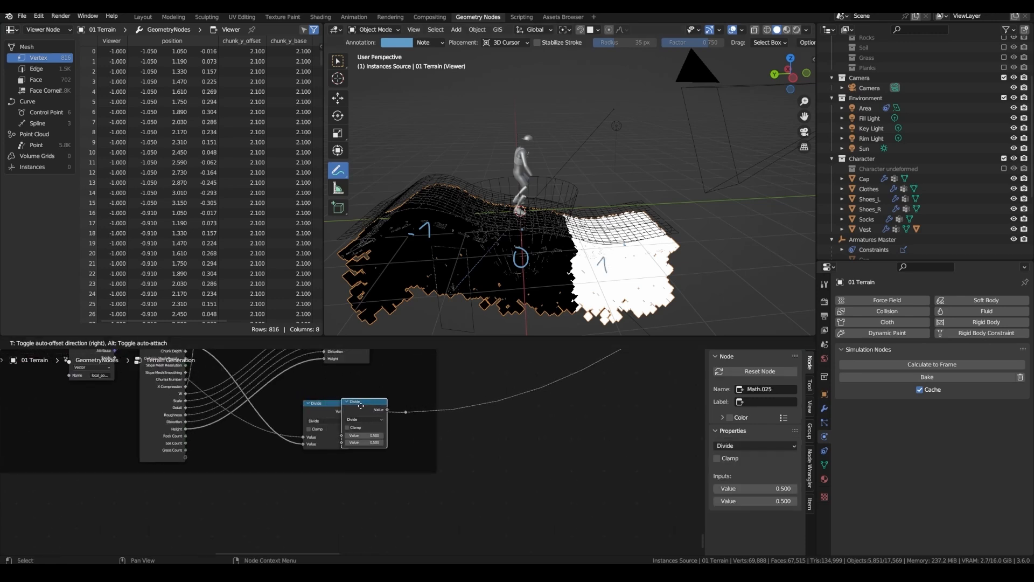
pyautogui.click(362, 414)
pyautogui.click(391, 420)
pyautogui.click(393, 433)
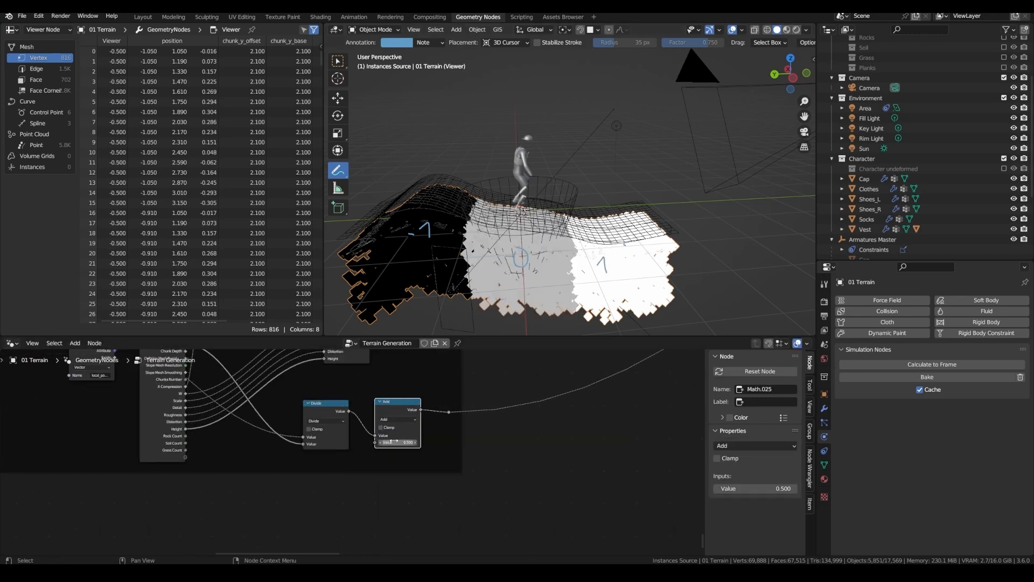
pyautogui.doubleClick(398, 442)
pyautogui.write('1')
pyautogui.press('Return')
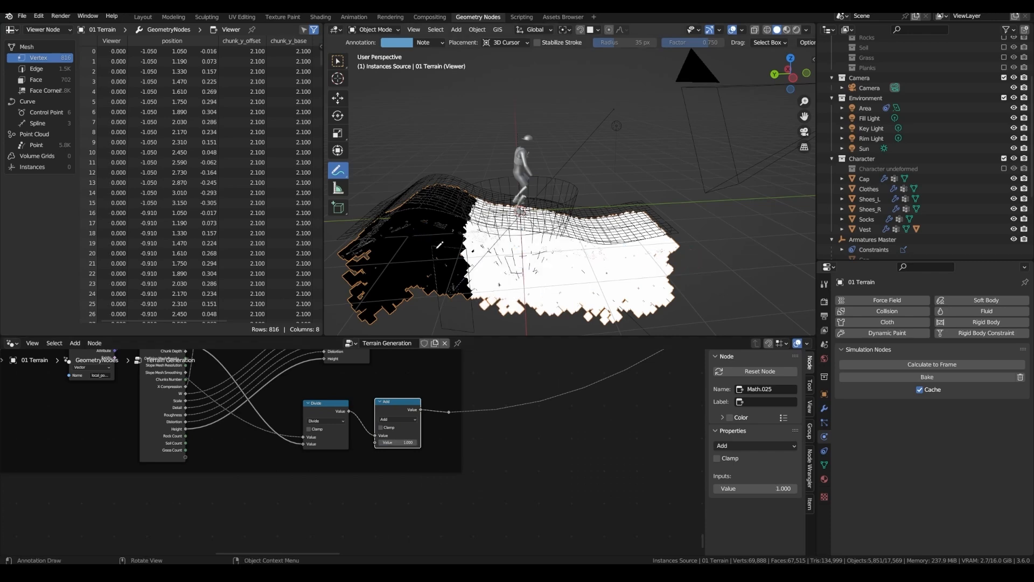
# Save the file and select the Add node together with the reroute that follows it
pyautogui.moveTo(414, 244); pyautogui.dragTo(412, 241)
pyautogui.hotkey('ctrl', 's')
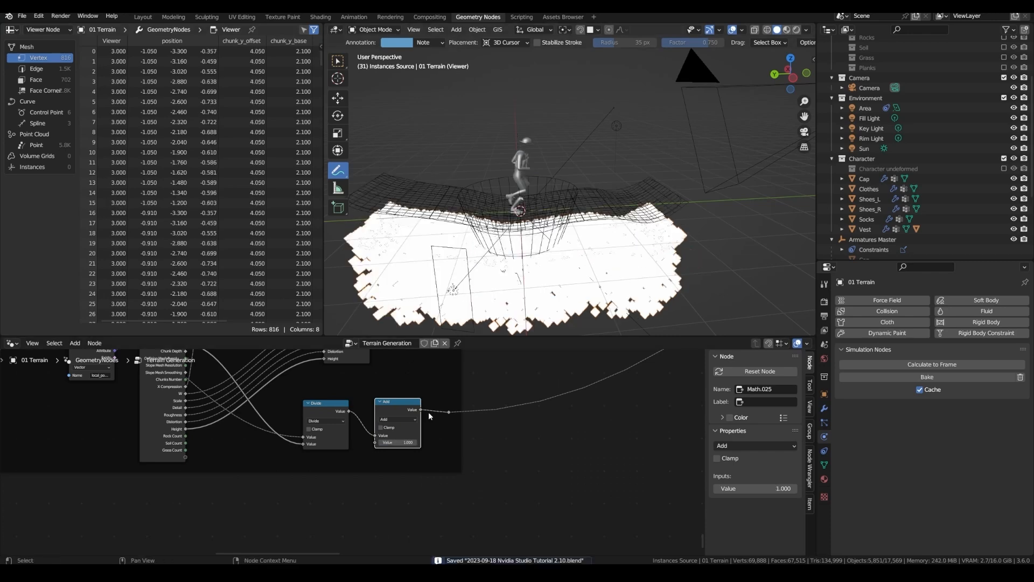
pyautogui.keyDown('shift'); pyautogui.click(449, 412); pyautogui.keyUp('shift')
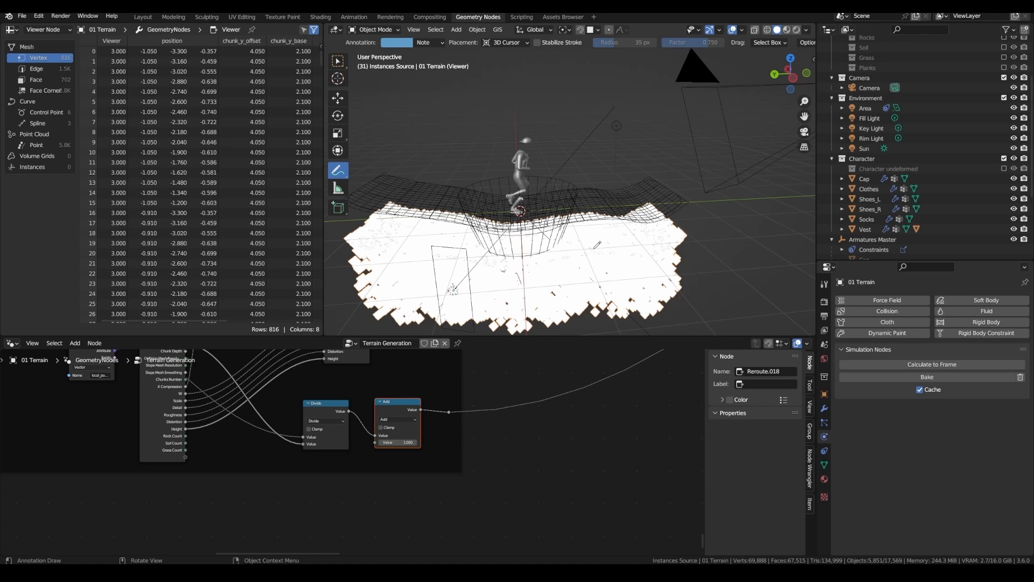
# Annotate the three previewed terrain chunks with the numbers 1, 2 and 3 and check the Viewer values in the spreadsheet
pyautogui.moveTo(596, 245); pyautogui.dragTo(598, 270)
pyautogui.moveTo(321, 62); pyautogui.dragTo(317, 177)
pyautogui.moveTo(403, 281); pyautogui.dragTo(410, 291)
pyautogui.moveTo(508, 276)
pyautogui.mouseDown()
pyautogui.moveTo(526, 277)
pyautogui.moveTo(525, 294)
pyautogui.mouseUp()
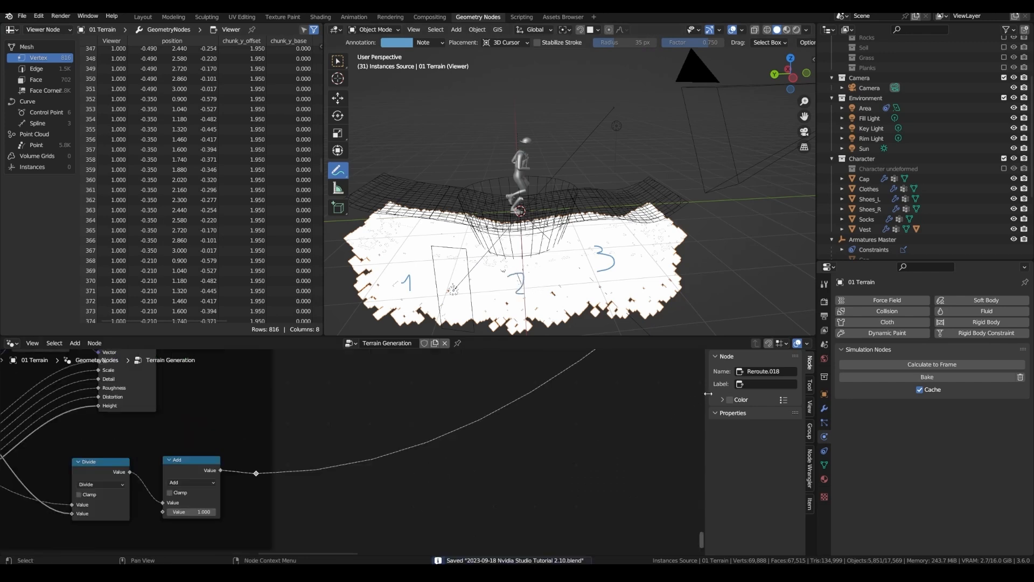
# Label the reroute after the Add node fake_chunk_index
pyautogui.click(757, 384)
pyautogui.write('fake_chunk')
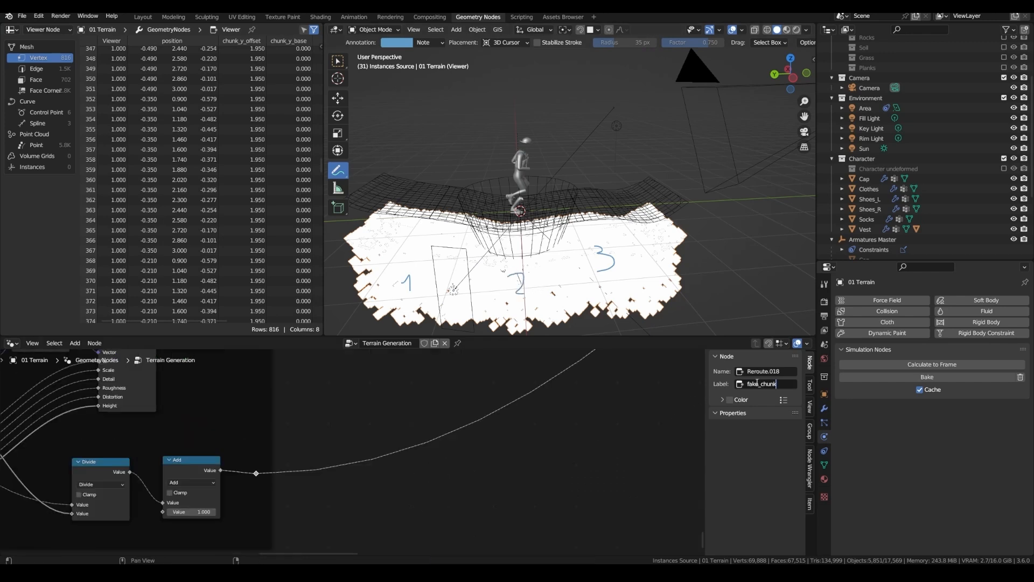
pyautogui.press('Return')
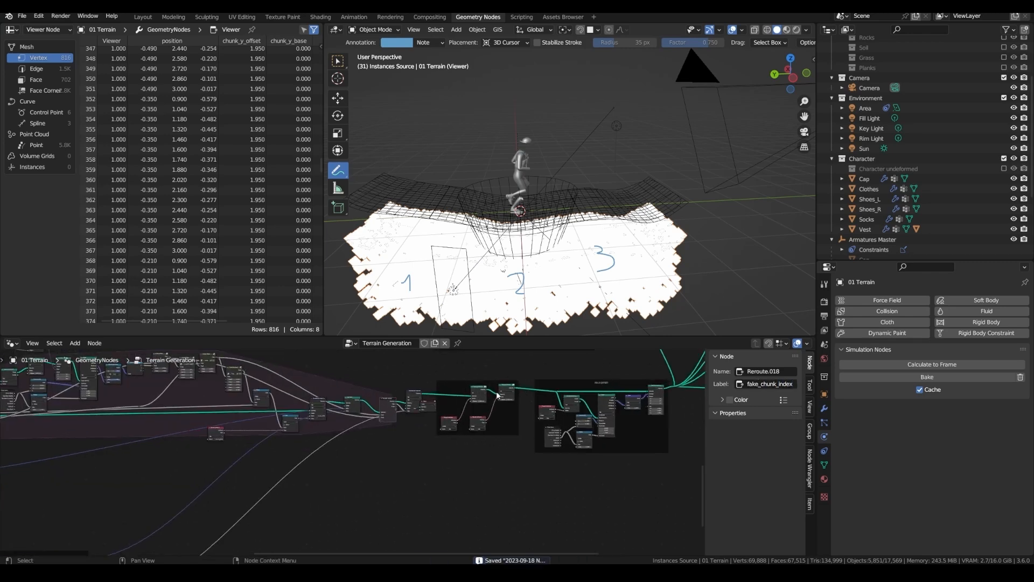
# Move the Viewer aside, duplicate the "state" Store Named Attribute node, insert the copy after it and name its attribute chunk_index
pyautogui.scroll(5, 465, 397)
pyautogui.click(370, 395)
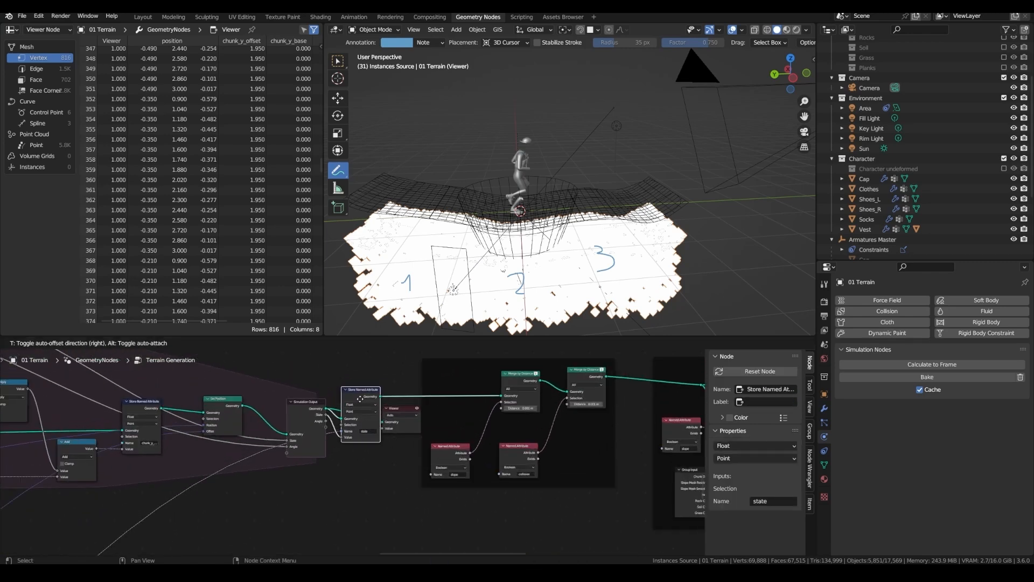
pyautogui.scroll(3, 393, 388)
pyautogui.moveTo(412, 418); pyautogui.dragTo(367, 529)
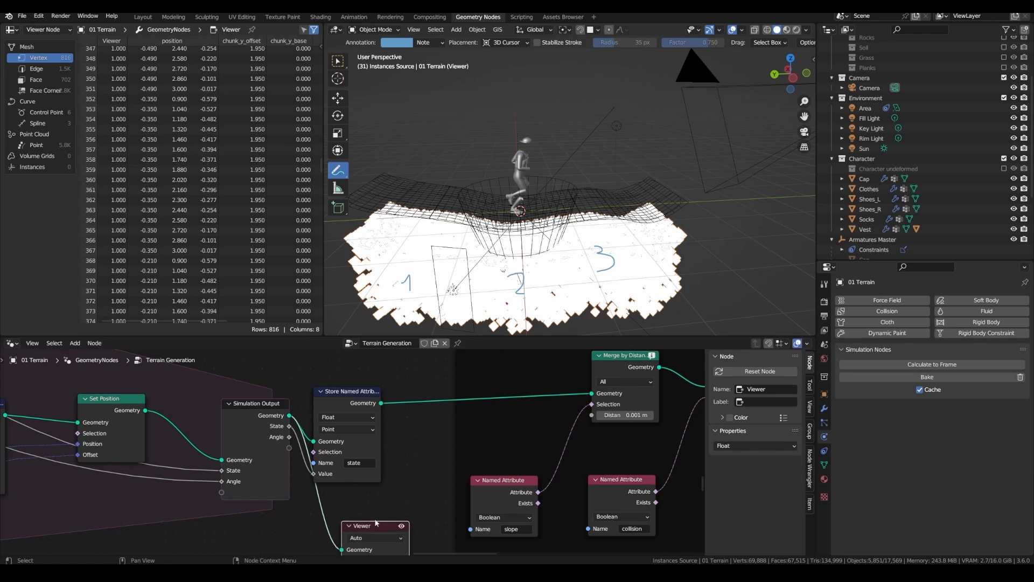
pyautogui.click(347, 393)
pyautogui.hotkey('shift', 'd')
pyautogui.click(425, 395)
pyautogui.click(453, 461)
pyautogui.write('chunk')
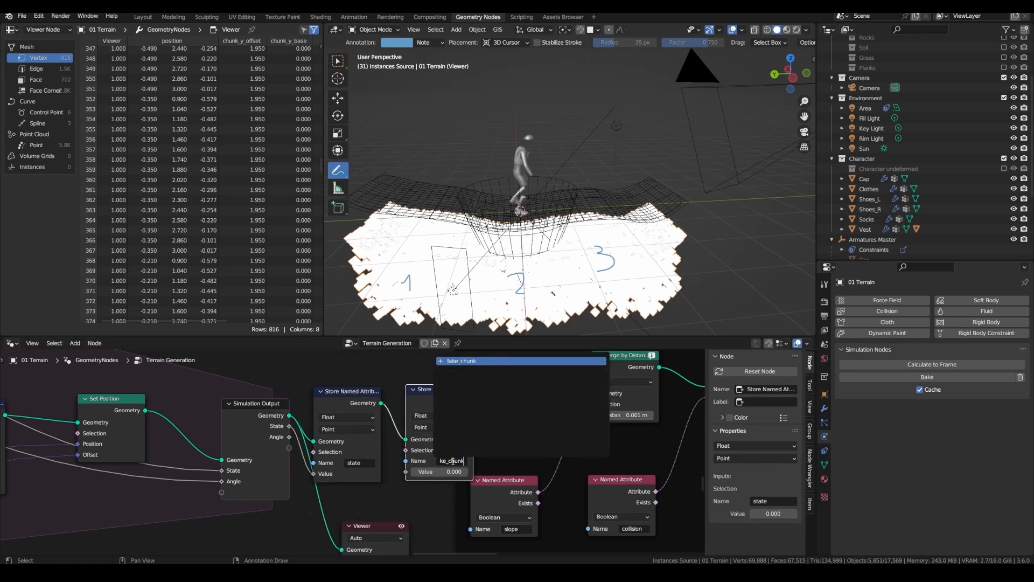
pyautogui.press('Down')
pyautogui.press('Return')
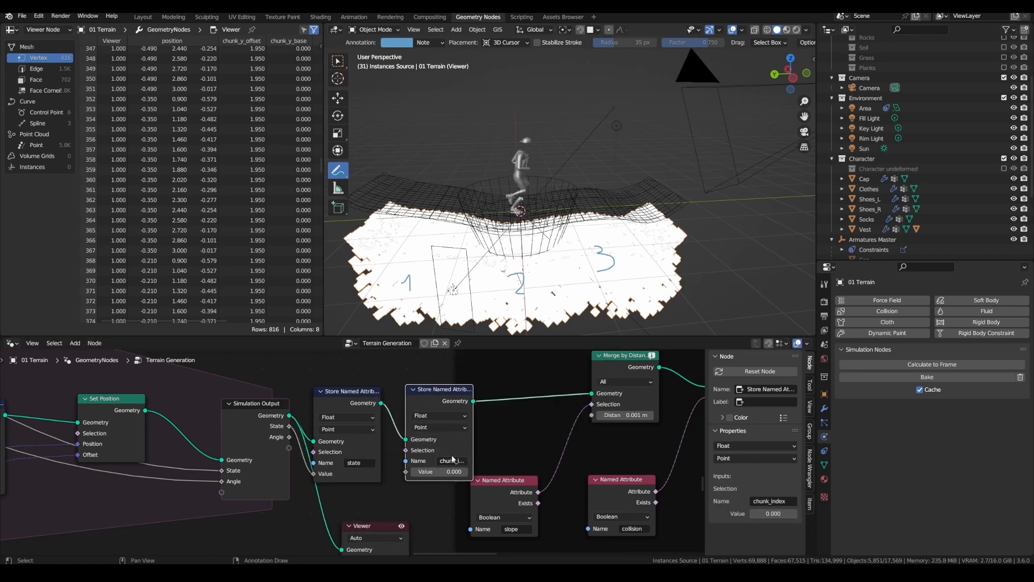
# Make the chunk_index attribute an Integer and feed the fake_chunk_index reroute into its Value
pyautogui.scroll(-5, 371, 395)
pyautogui.moveTo(370, 395); pyautogui.dragTo(301, 533, button='middle')
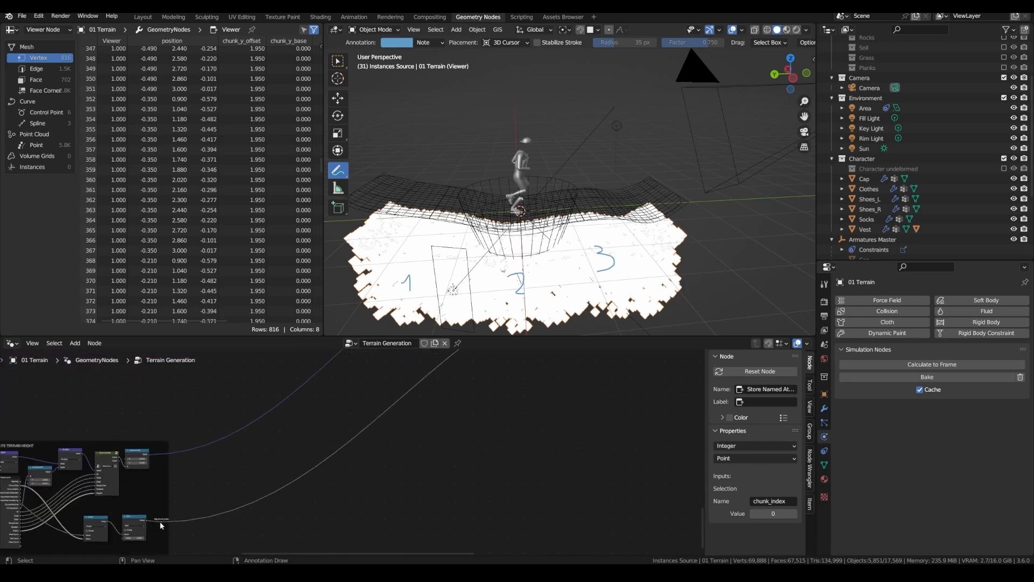
pyautogui.click(35, 462)
pyautogui.moveTo(35, 463); pyautogui.dragTo(377, 378, button='middle')
pyautogui.moveTo(551, 448); pyautogui.dragTo(533, 462)
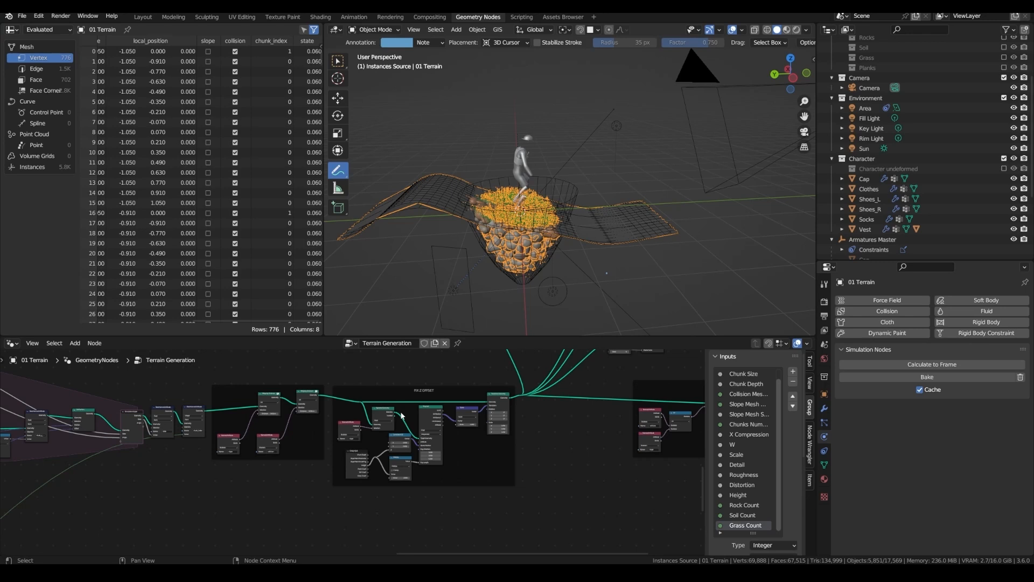
# Add a Named Attribute node in the free space below the frames and have it read the Integer attribute chunk_index
pyautogui.moveTo(401, 416); pyautogui.dragTo(432, 392, button='middle')
pyautogui.hotkey('shift', 'a')
pyautogui.write('named')
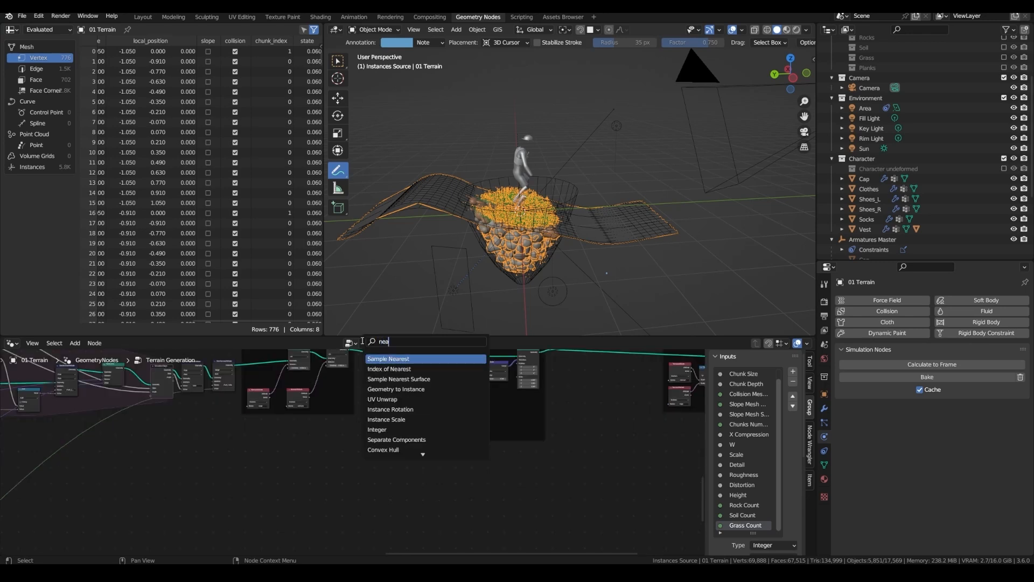
pyautogui.press('Return')
pyautogui.scroll(2, 482, 510)
pyautogui.moveTo(482, 511); pyautogui.dragTo(409, 501, button='middle')
pyautogui.click(367, 512)
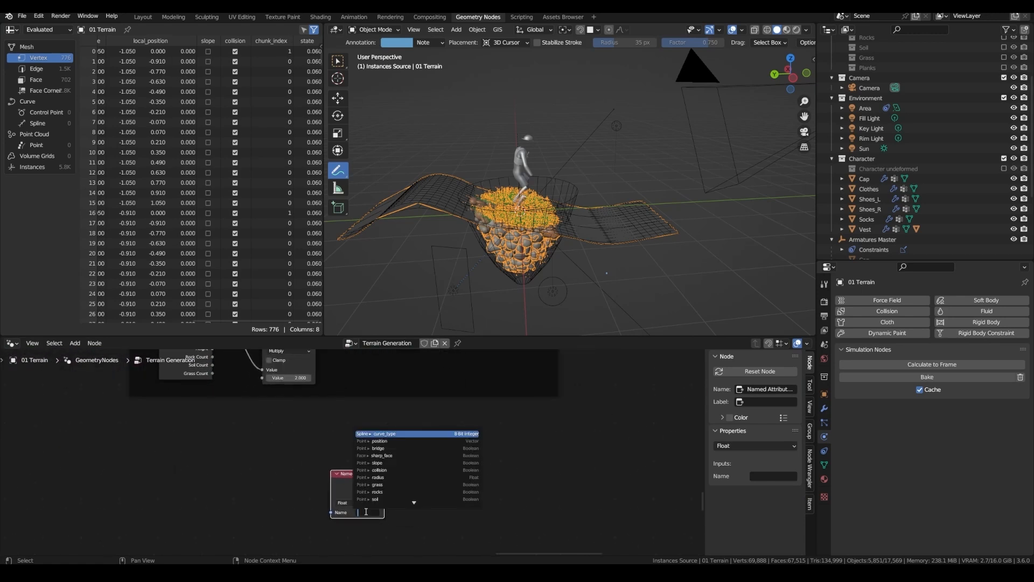
pyautogui.click(388, 457)
# Add a Random Value node with the chunk_index attribute as its ID
pyautogui.moveTo(371, 472); pyautogui.dragTo(445, 474)
pyautogui.write('fl')
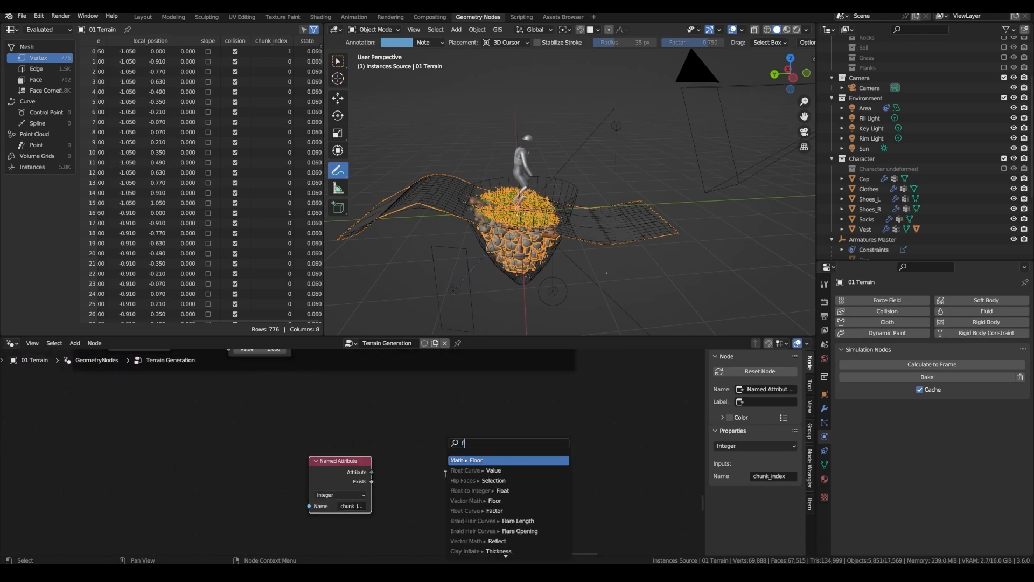
pyautogui.press('BackSpace')
pyautogui.press('BackSpace')
pyautogui.write('random')
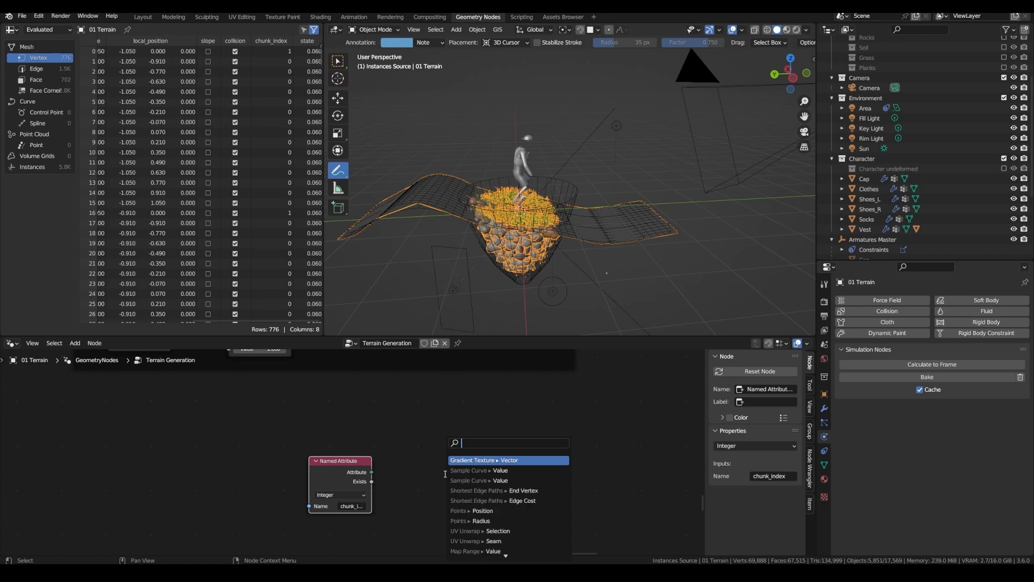
pyautogui.press('Return')
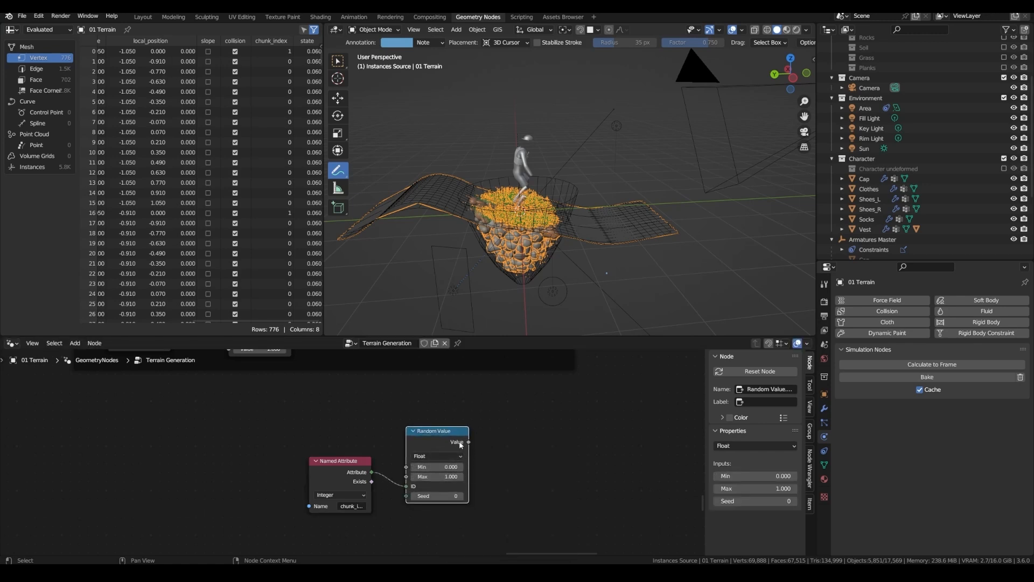
# Add a Greater Than Compare node fed by the Random Value output and save the file
pyautogui.moveTo(468, 442); pyautogui.dragTo(509, 448)
pyautogui.write('grathe')
pyautogui.hotkey('ctrl', 'a')
pyautogui.write('great')
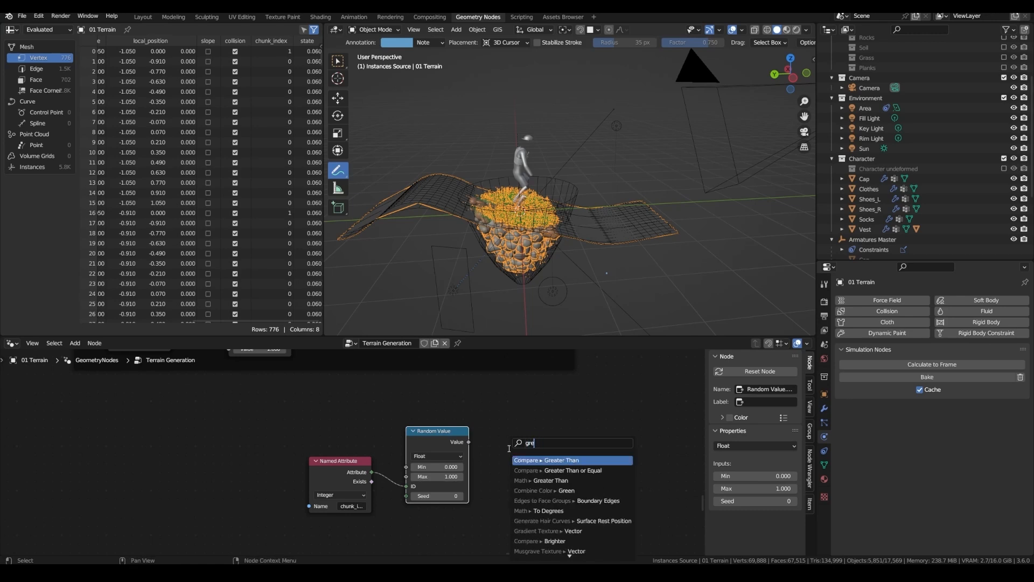
pyautogui.press('Return')
pyautogui.scroll(-2, 485, 431)
pyautogui.hotkey('ctrl', 's')
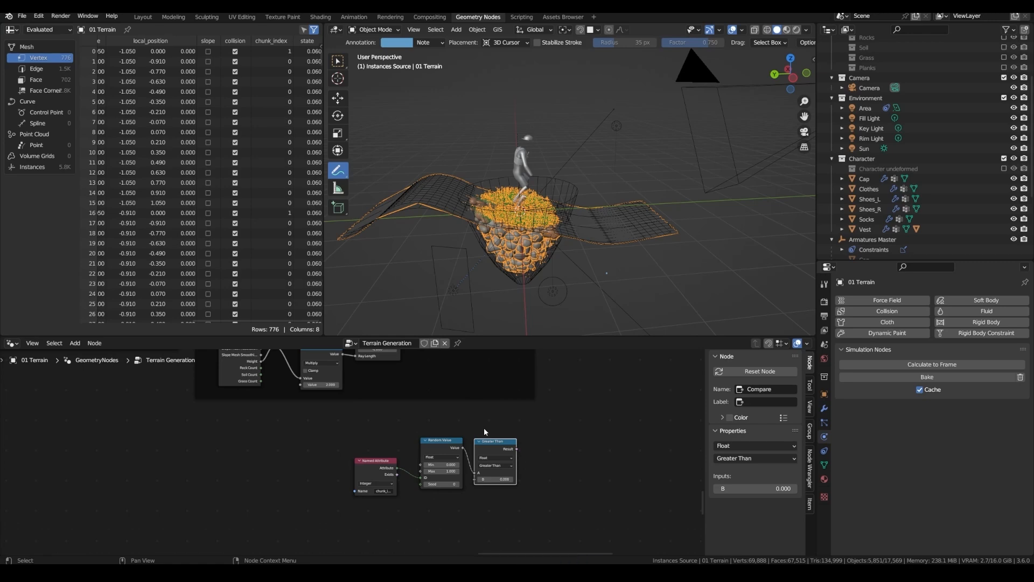
# Preview the Compare result on the terrain geometry in the Viewer and save the file
pyautogui.scroll(-2, 484, 429)
pyautogui.moveTo(484, 429); pyautogui.dragTo(485, 450, button='middle')
pyautogui.scroll(-3, 459, 493)
pyautogui.hotkey('ctrl', 's')
pyautogui.keyDown('ctrl'); pyautogui.keyDown('shift'); pyautogui.click(475, 378); pyautogui.keyUp('shift'); pyautogui.keyUp('ctrl')
pyautogui.keyDown('ctrl'); pyautogui.keyDown('shift'); pyautogui.click(485, 450); pyautogui.keyUp('shift'); pyautogui.keyUp('ctrl')
pyautogui.scroll(2, 487, 464)
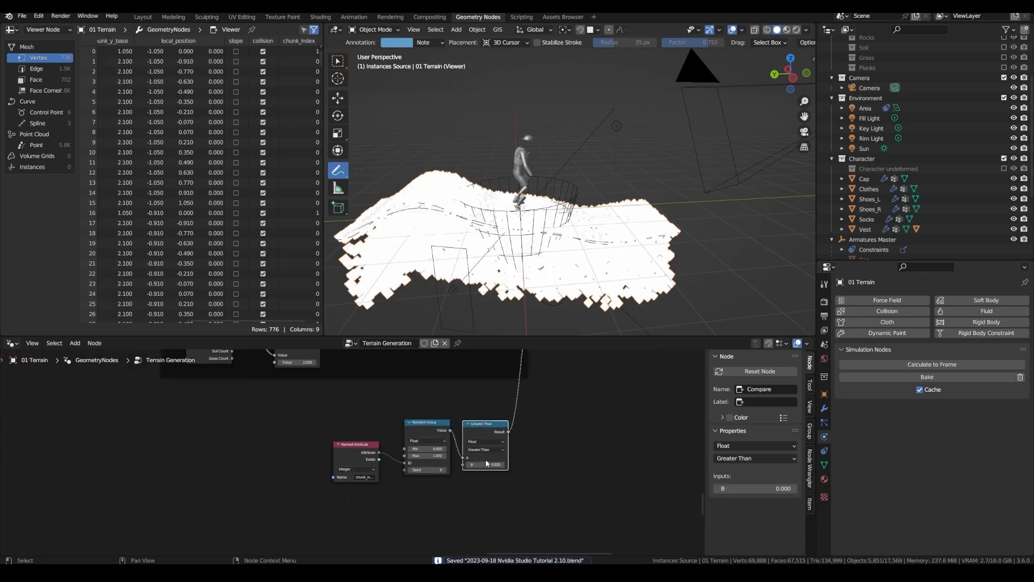
# Switch the Compare node to Less Than with B set to 0.1
pyautogui.scroll(2, 486, 463)
pyautogui.click(483, 465)
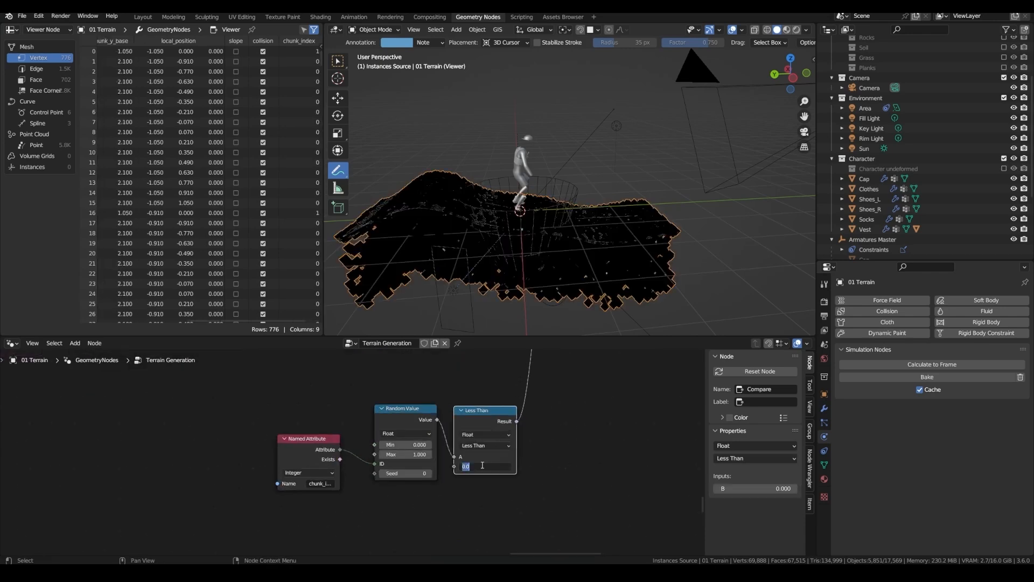
pyautogui.write('0.1')
pyautogui.press('Return')
# Play the animation to check which chunks the random comparison picks, stop it and save the file
pyautogui.press('space')
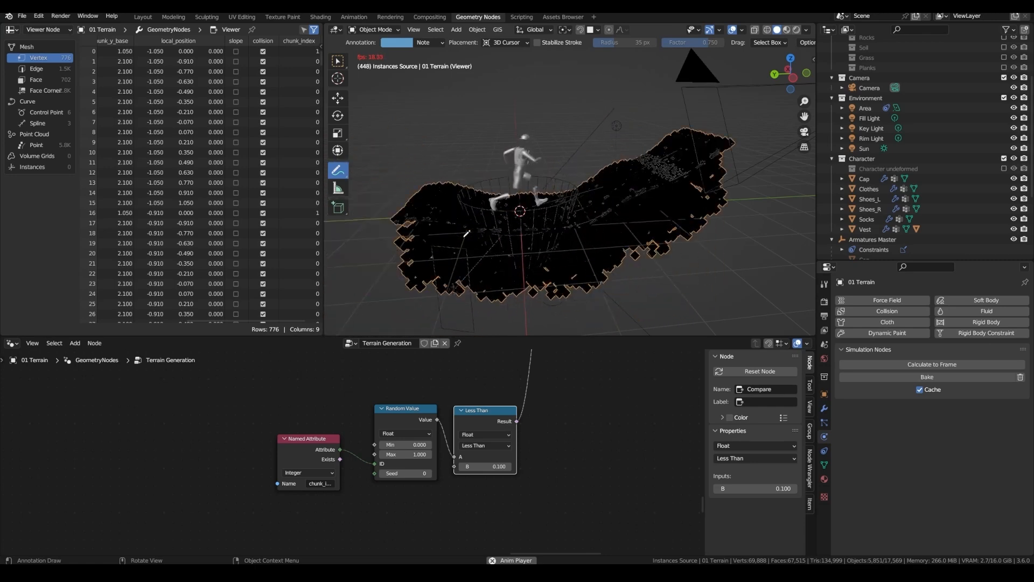
pyautogui.press('space')
pyautogui.hotkey('ctrl', 's')
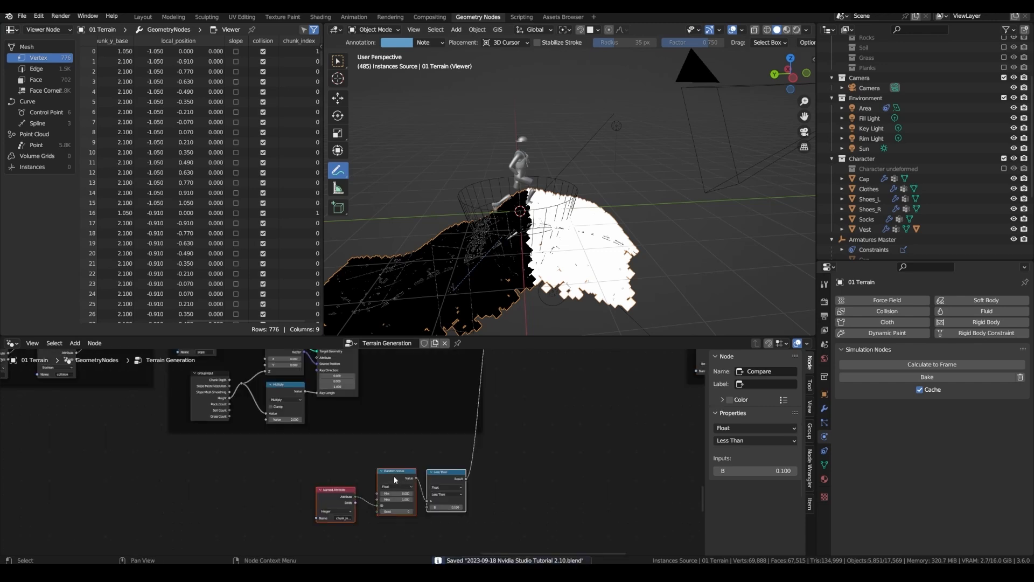
# Move the chunk_index Named Attribute, Random Value and Less Than nodes together to a new spot below the frame
pyautogui.moveTo(395, 480); pyautogui.dragTo(303, 513)
pyautogui.moveTo(303, 513); pyautogui.dragTo(346, 440, button='middle')
pyautogui.moveTo(347, 440); pyautogui.dragTo(341, 477)
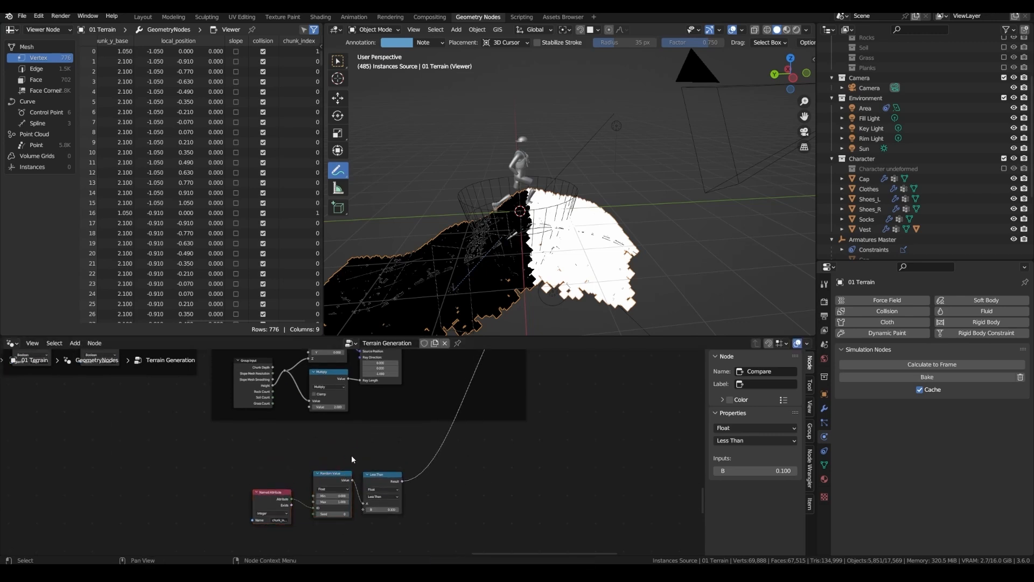
pyautogui.moveTo(415, 285); pyautogui.dragTo(468, 233)
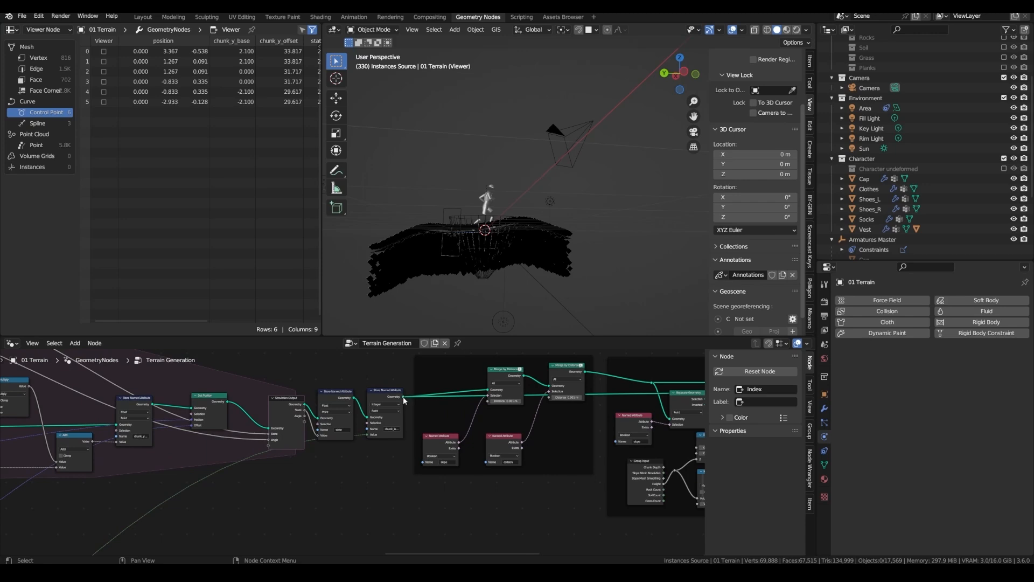
# Branch a Separate Geometry node off the geometry output of the chunk_index Store Named Attribute node
pyautogui.click(403, 400)
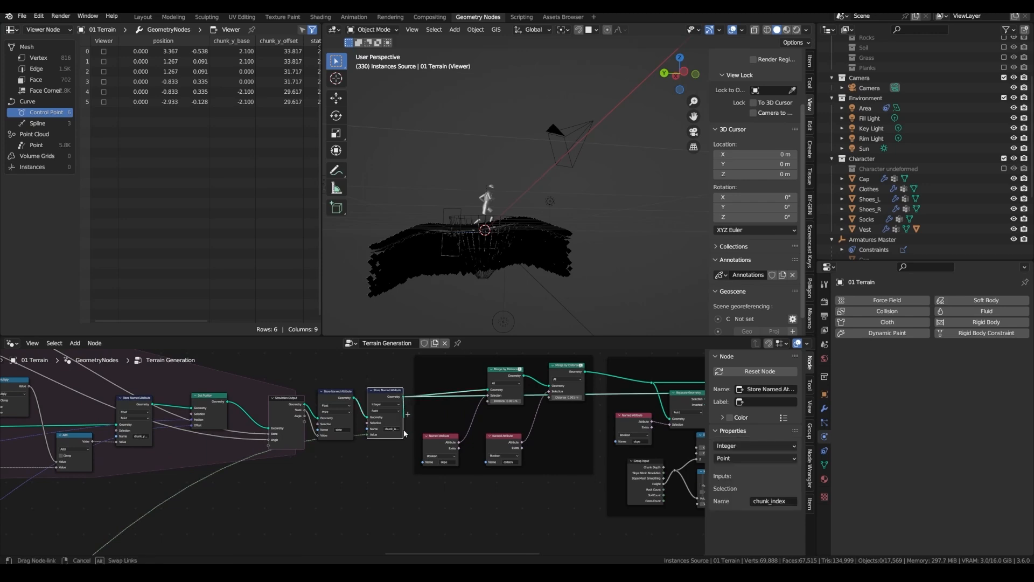
pyautogui.moveTo(403, 397); pyautogui.dragTo(441, 464)
pyautogui.write('sepea')
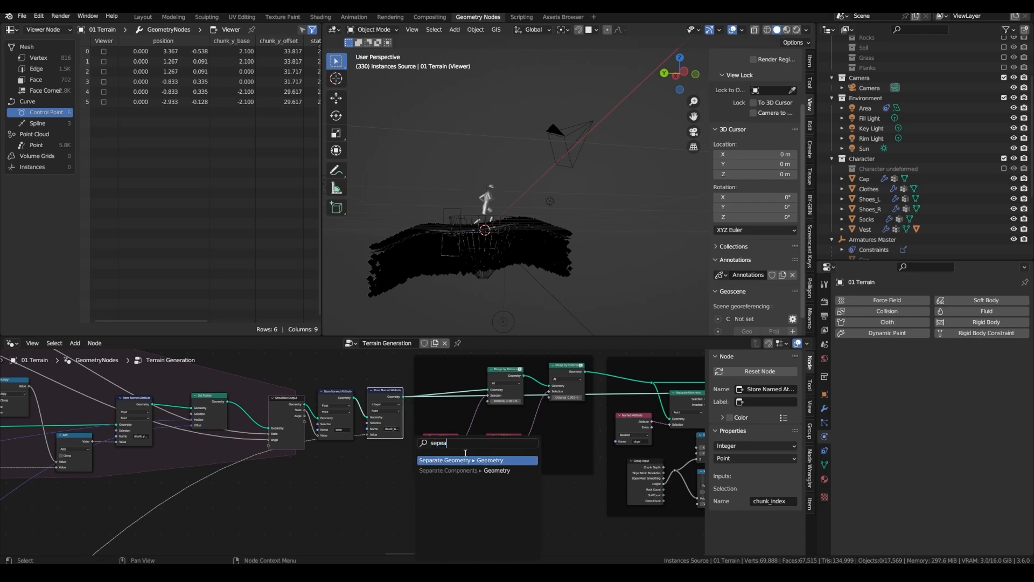
pyautogui.press('Return')
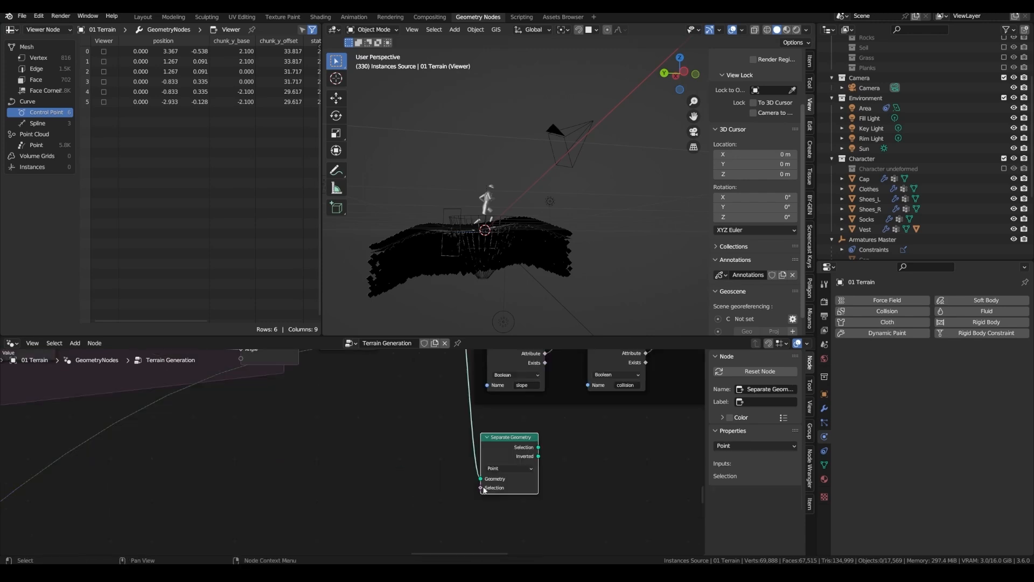
# Drive the Separate Geometry selection with a Boolean Named Attribute node reading "bridge"
pyautogui.moveTo(480, 487); pyautogui.dragTo(322, 482)
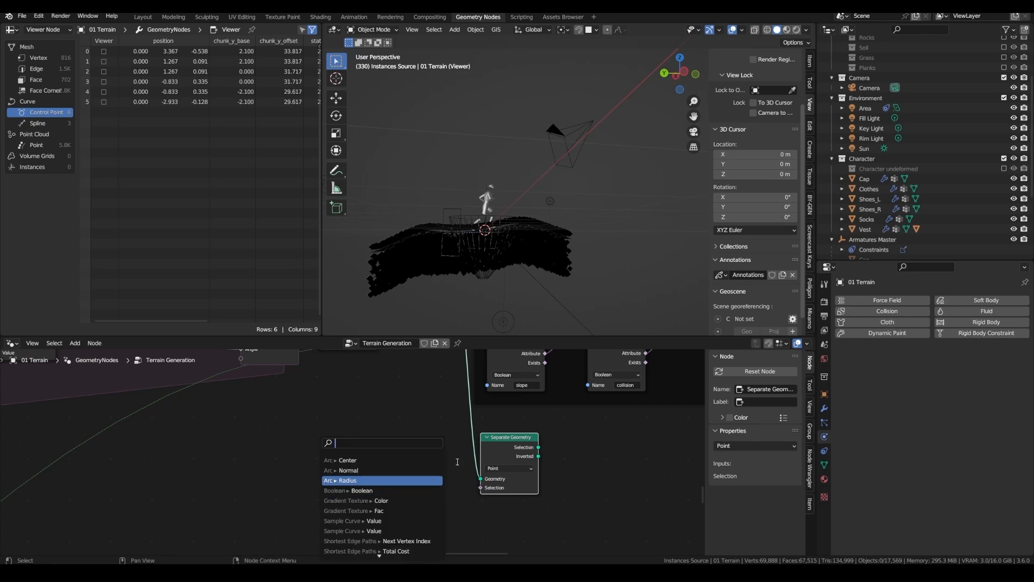
pyautogui.write('named')
pyautogui.press('Return')
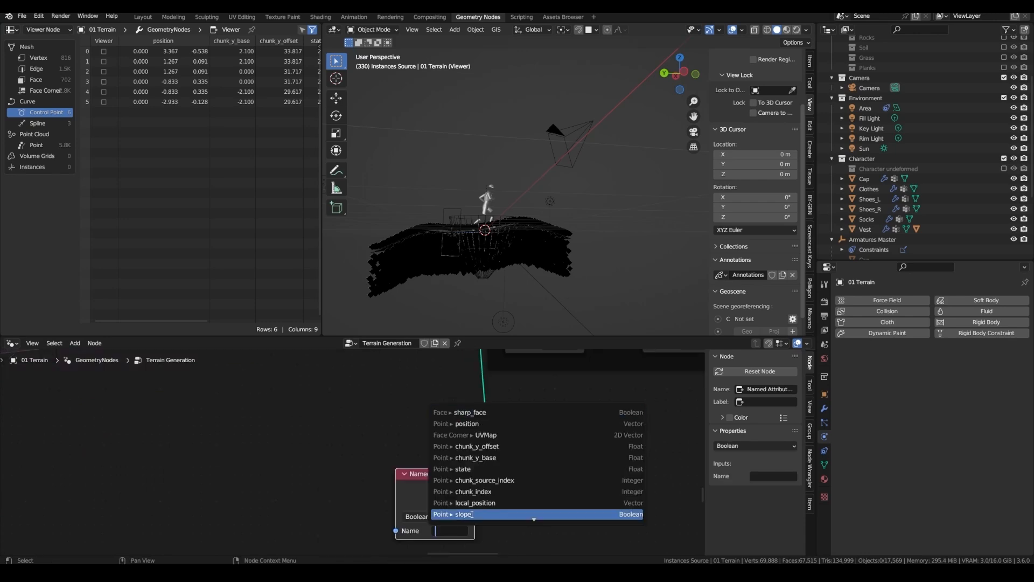
pyautogui.write('bridge')
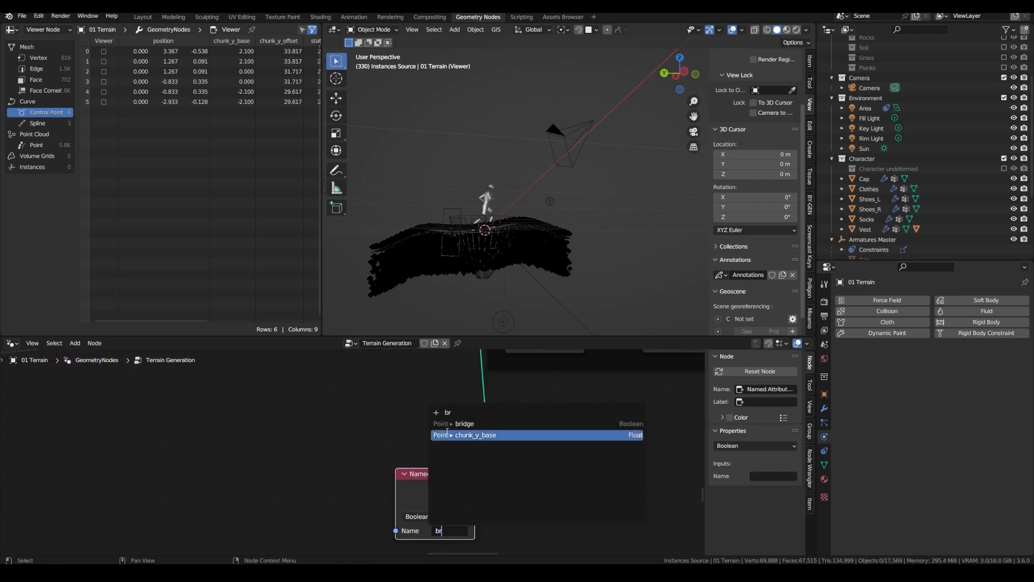
pyautogui.press('Return')
# Add a Sample Index node fed by the separated selection geometry and set its data type to Vector
pyautogui.scroll(5, 448, 310)
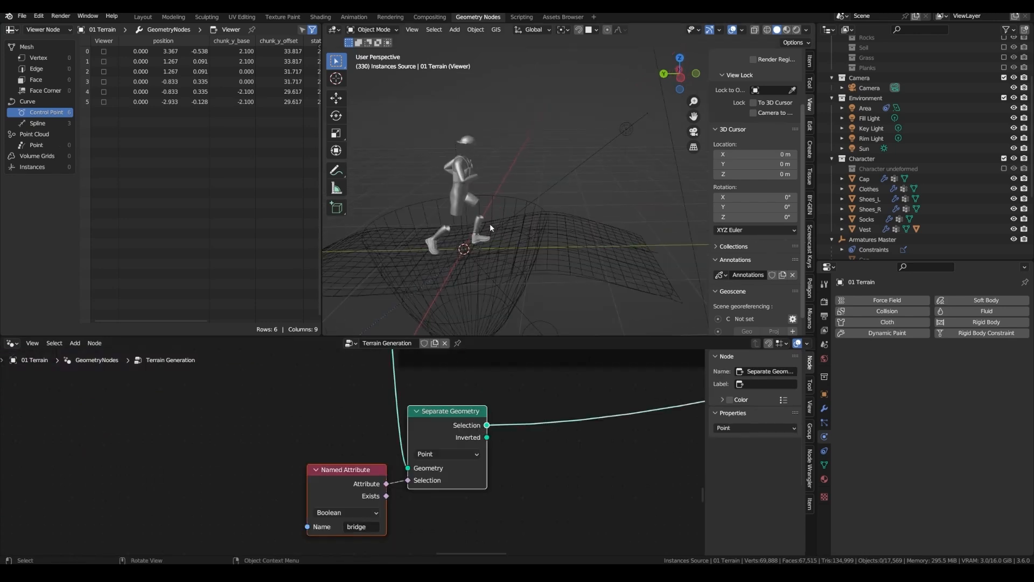
pyautogui.write('s')
pyautogui.write('ample')
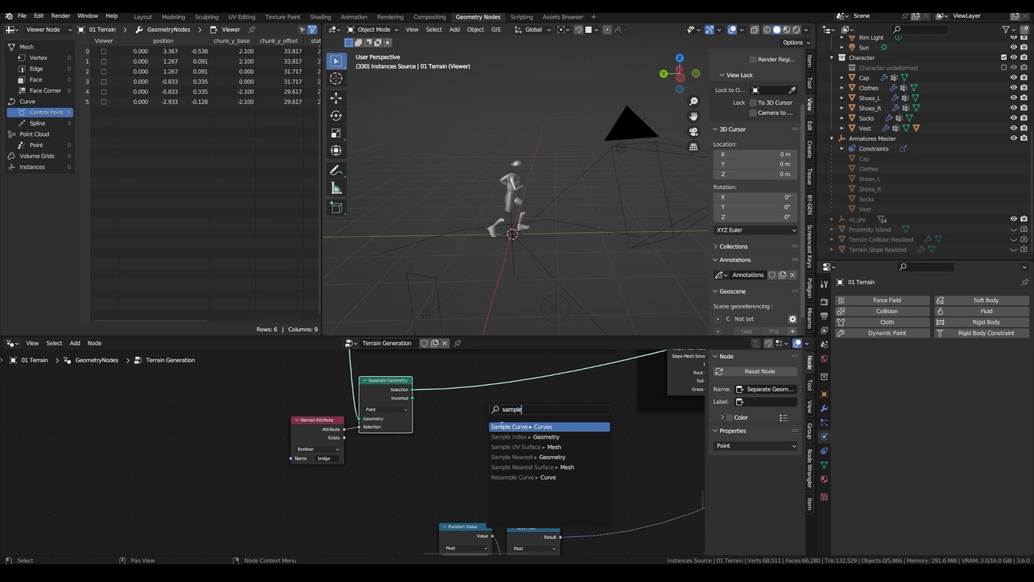
pyautogui.click(504, 436)
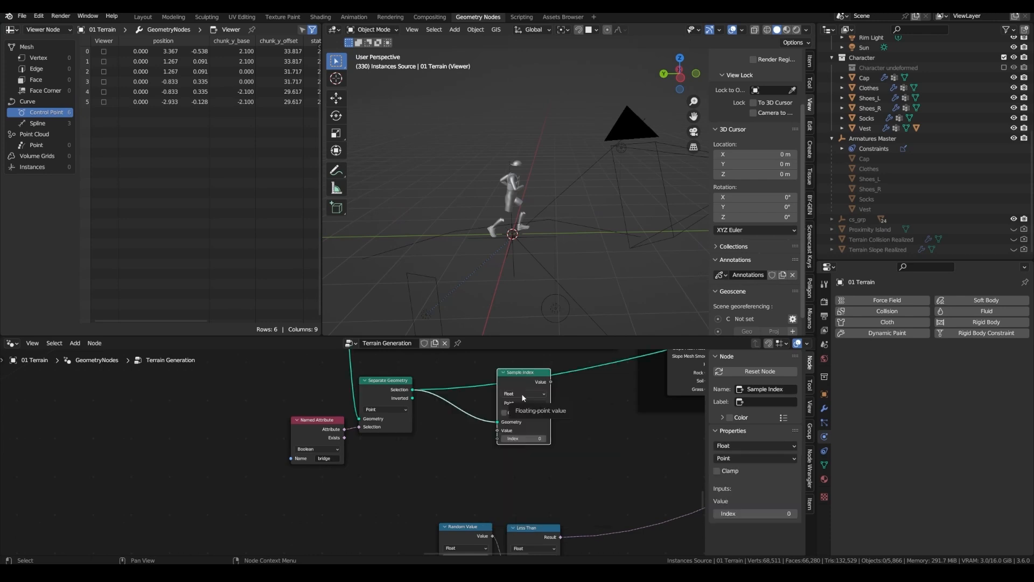
pyautogui.click(521, 394)
# Connect a Curve Tangent node to the Sample Index Value and save the file
pyautogui.moveTo(494, 433); pyautogui.dragTo(421, 452)
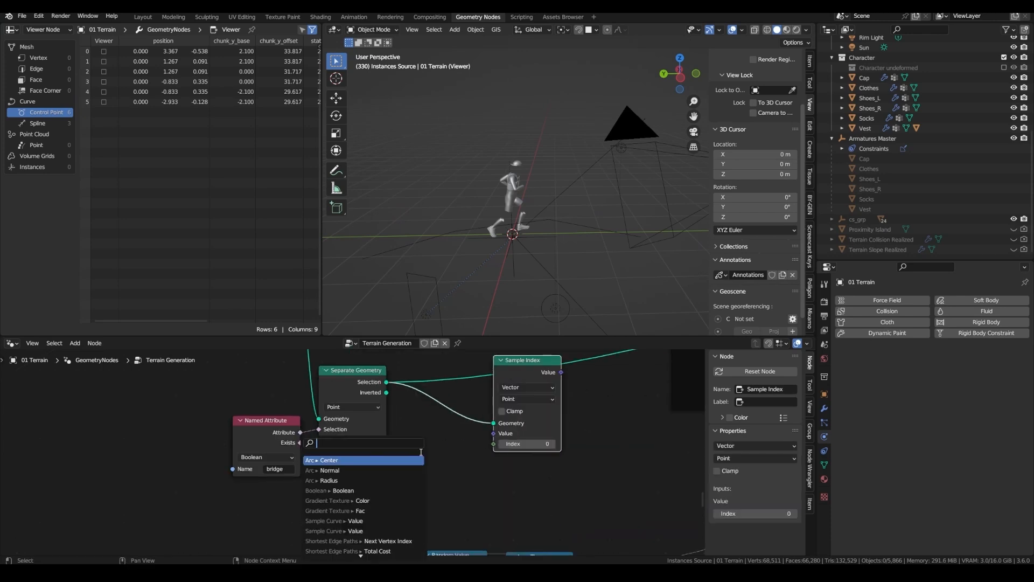
pyautogui.write('tangent')
pyautogui.press('Return')
pyautogui.hotkey('ctrl', 's')
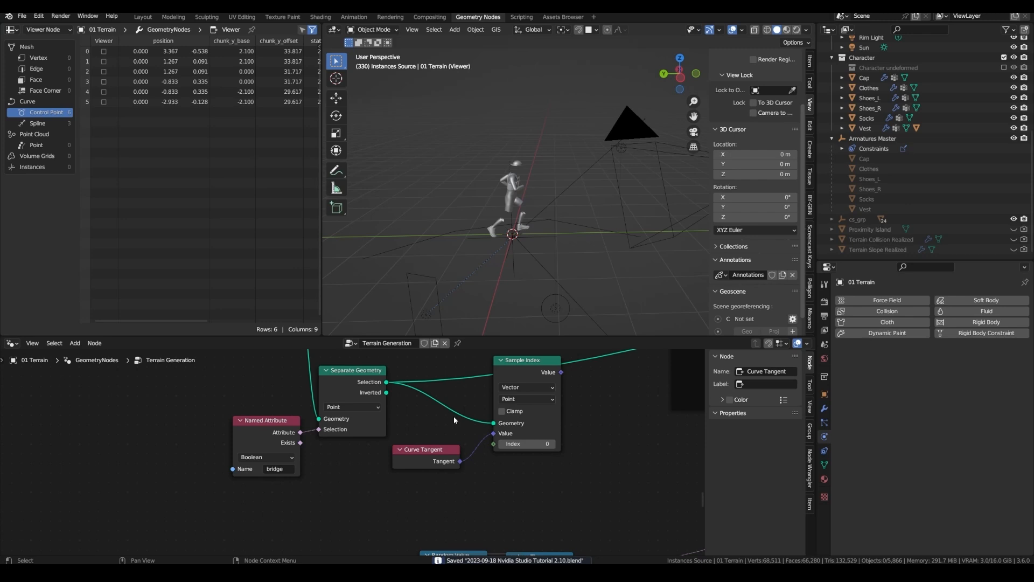
# Shift the Curve Tangent node, duplicate the "bridge" Named Attribute node below it and have the copy read chunk_source_index
pyautogui.moveTo(432, 452); pyautogui.dragTo(370, 459)
pyautogui.click(285, 440)
pyautogui.hotkey('shift', 'd')
pyautogui.click(360, 510)
pyautogui.click(358, 536)
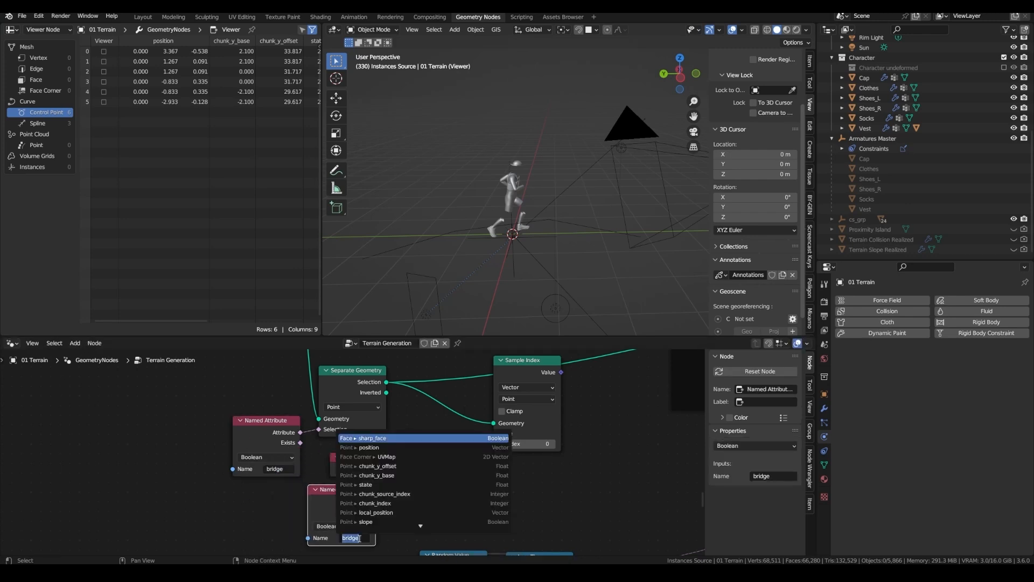
pyautogui.click(373, 494)
# Multiply the chunk_source_index attribute by 2 with a Math node and line both nodes up below Curve Tangent
pyautogui.moveTo(333, 502); pyautogui.dragTo(424, 505)
pyautogui.write('mul')
pyautogui.press('Return')
pyautogui.click(423, 496)
pyautogui.doubleClick(439, 545)
pyautogui.write('2')
pyautogui.moveTo(301, 497); pyautogui.dragTo(198, 508)
pyautogui.moveTo(431, 485); pyautogui.dragTo(354, 484)
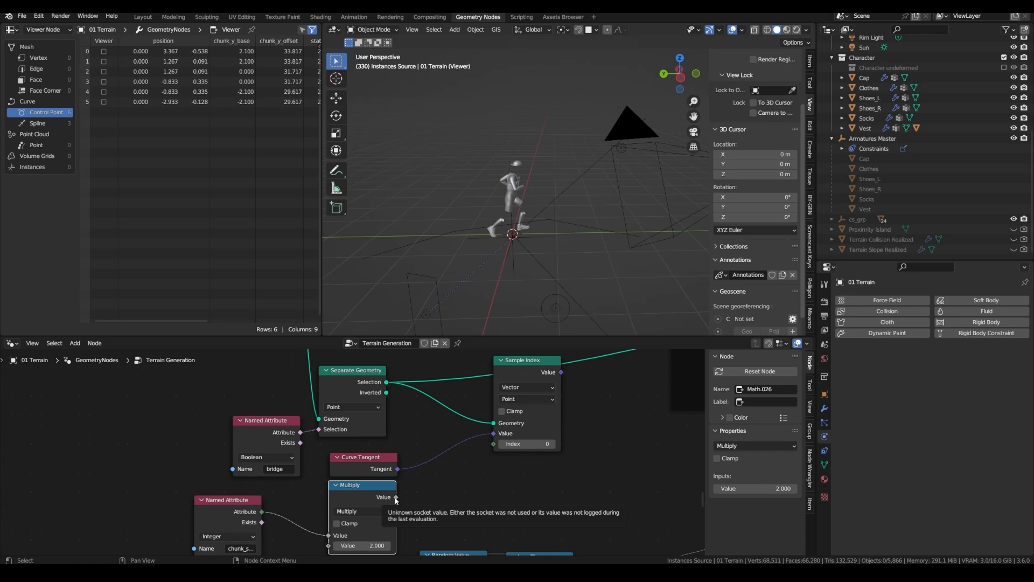
# Connect the Multiply result to the Sample Index node's Index input and preview the sampled tangent in the Viewer
pyautogui.moveTo(396, 496); pyautogui.dragTo(493, 446)
pyautogui.moveTo(541, 372); pyautogui.dragTo(506, 397, button='middle')
pyautogui.moveTo(505, 397); pyautogui.dragTo(473, 434)
pyautogui.keyDown('ctrl'); pyautogui.keyDown('shift'); pyautogui.click(473, 434); pyautogui.keyUp('shift'); pyautogui.keyUp('ctrl')
pyautogui.moveTo(494, 430); pyautogui.dragTo(438, 432, button='middle')
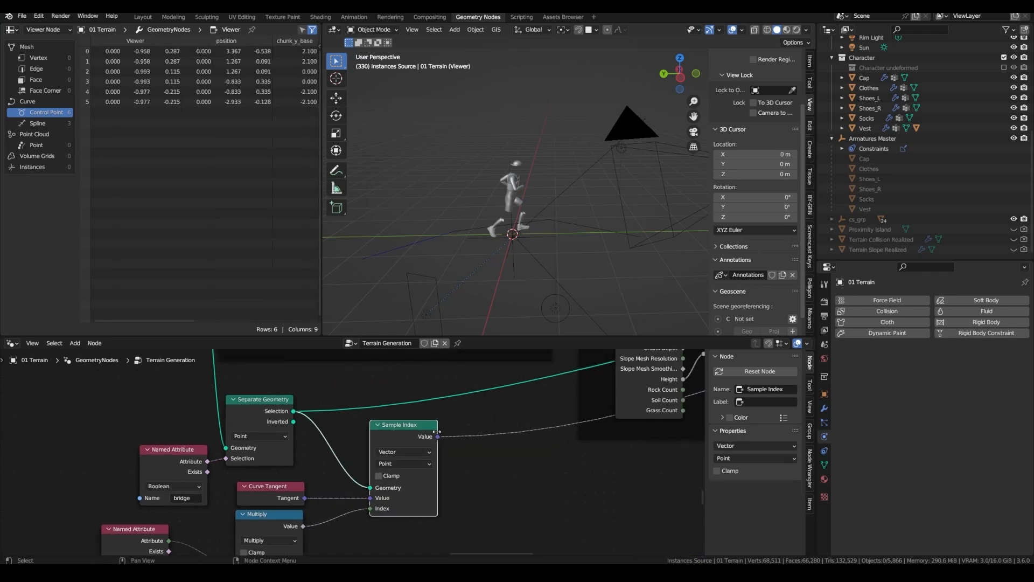
# Add an Align Euler to Vector node and feed the Sample Index value into its Vector input
pyautogui.moveTo(438, 437); pyautogui.dragTo(483, 466)
pyautogui.write('a')
pyautogui.moveTo(478, 479); pyautogui.dragTo(477, 498)
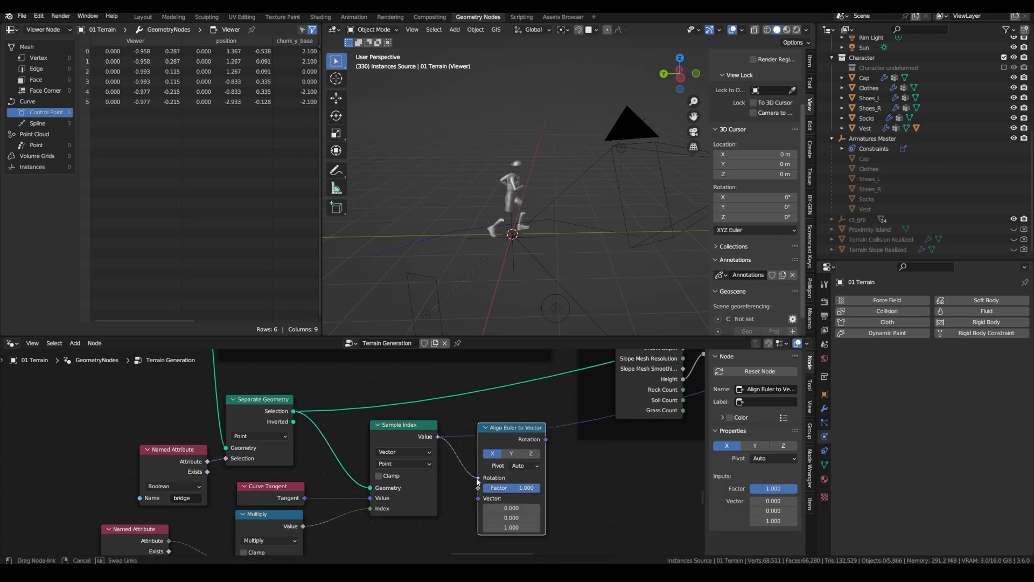
pyautogui.moveTo(493, 444); pyautogui.dragTo(412, 424, button='middle')
# Add a Separate XYZ node fed by the Align Euler to Vector rotation and preview its X output
pyautogui.moveTo(465, 419); pyautogui.dragTo(493, 473)
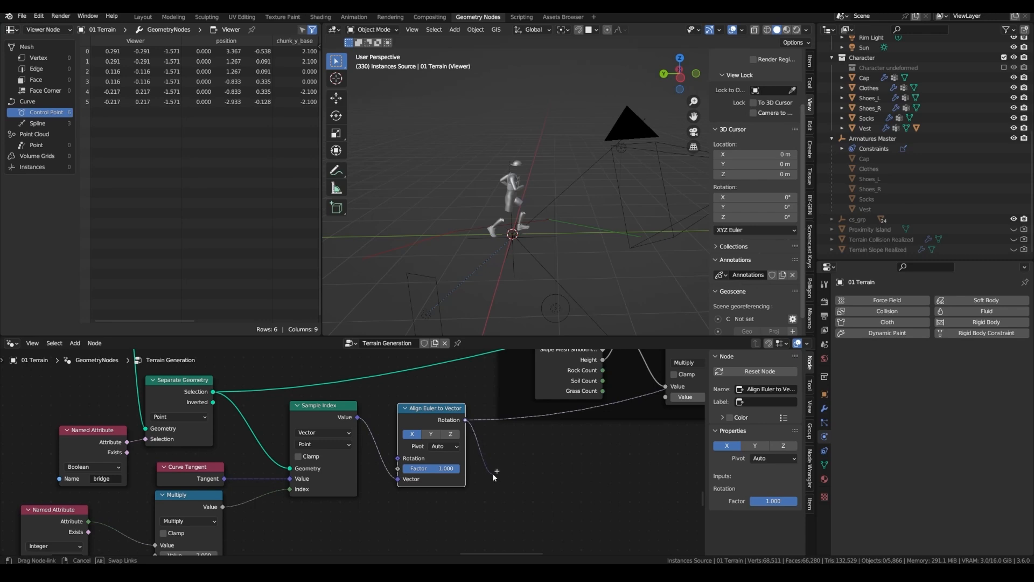
pyautogui.moveTo(492, 472); pyautogui.dragTo(493, 474)
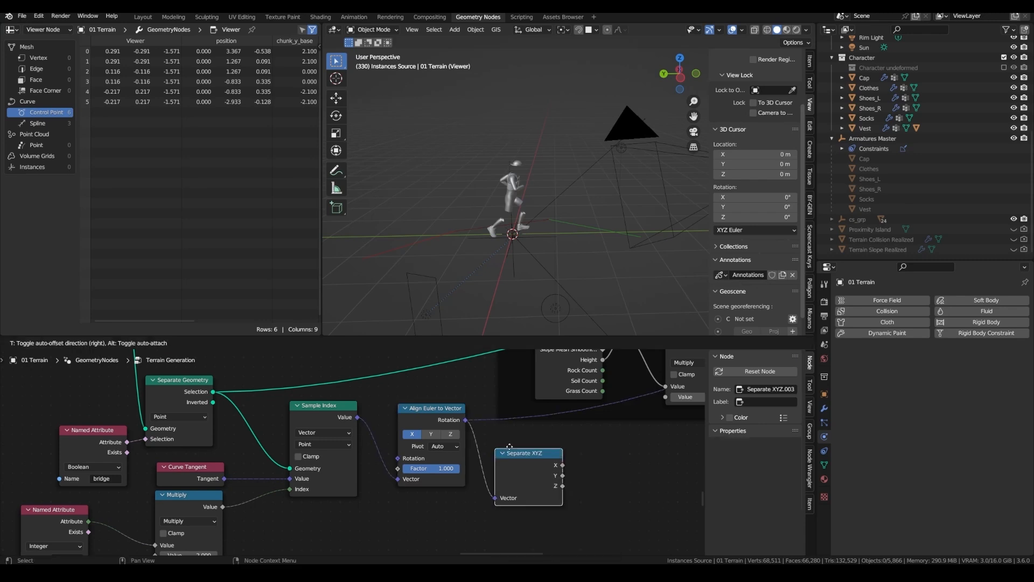
pyautogui.click(512, 455)
pyautogui.keyDown('ctrl'); pyautogui.keyDown('shift'); pyautogui.click(531, 463); pyautogui.keyUp('shift'); pyautogui.keyUp('ctrl')
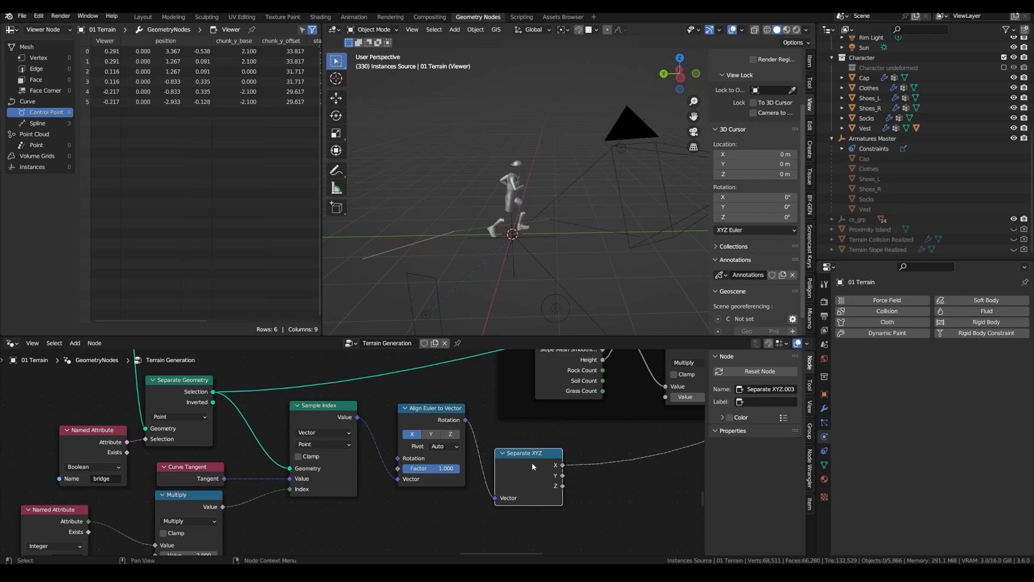
# Draw annotation strokes in the 3D viewport upward beside the character and along the curve
pyautogui.click(336, 170)
pyautogui.moveTo(495, 216); pyautogui.dragTo(483, 171)
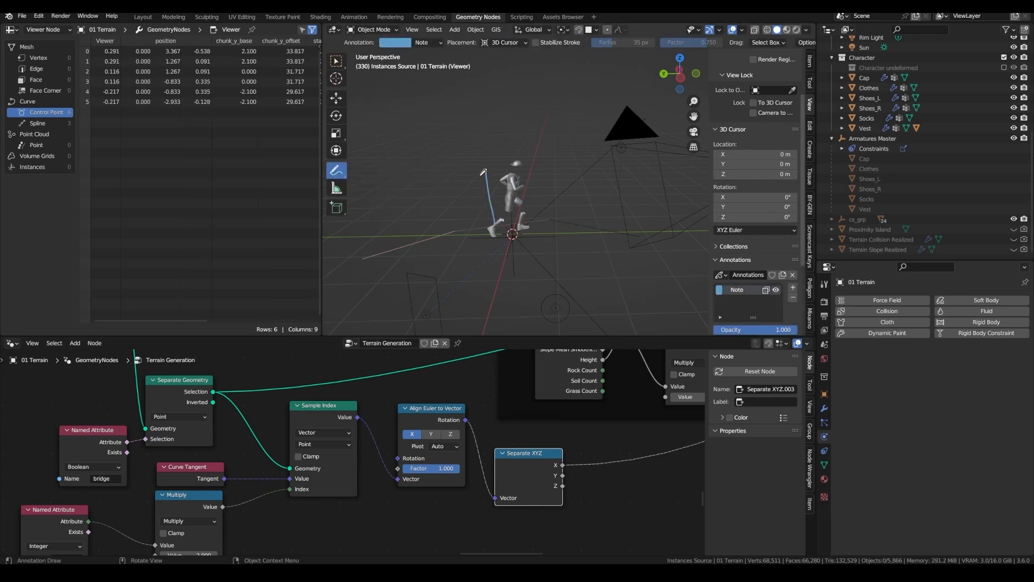
pyautogui.moveTo(500, 221)
pyautogui.mouseDown()
pyautogui.moveTo(491, 147)
pyautogui.moveTo(487, 156)
pyautogui.mouseUp()
pyautogui.moveTo(499, 222); pyautogui.dragTo(382, 256)
pyautogui.moveTo(485, 225)
pyautogui.mouseDown()
pyautogui.moveTo(434, 221)
pyautogui.moveTo(453, 217)
pyautogui.mouseUp()
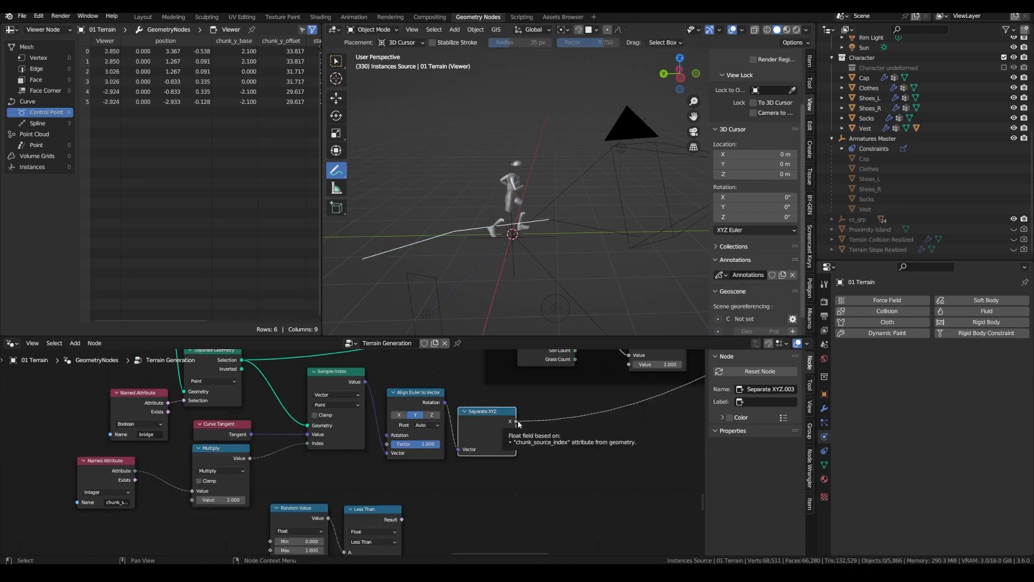
# Add a Compare node set to Equal, fed by the X output of Separate XYZ
pyautogui.moveTo(516, 430); pyautogui.dragTo(545, 435)
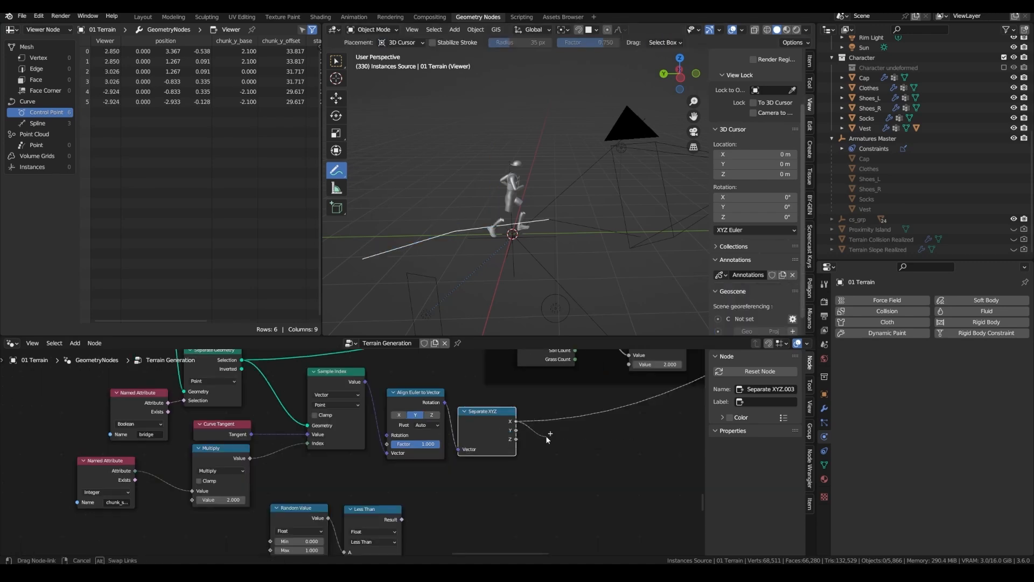
pyautogui.moveTo(545, 436); pyautogui.dragTo(545, 435)
pyautogui.write('m')
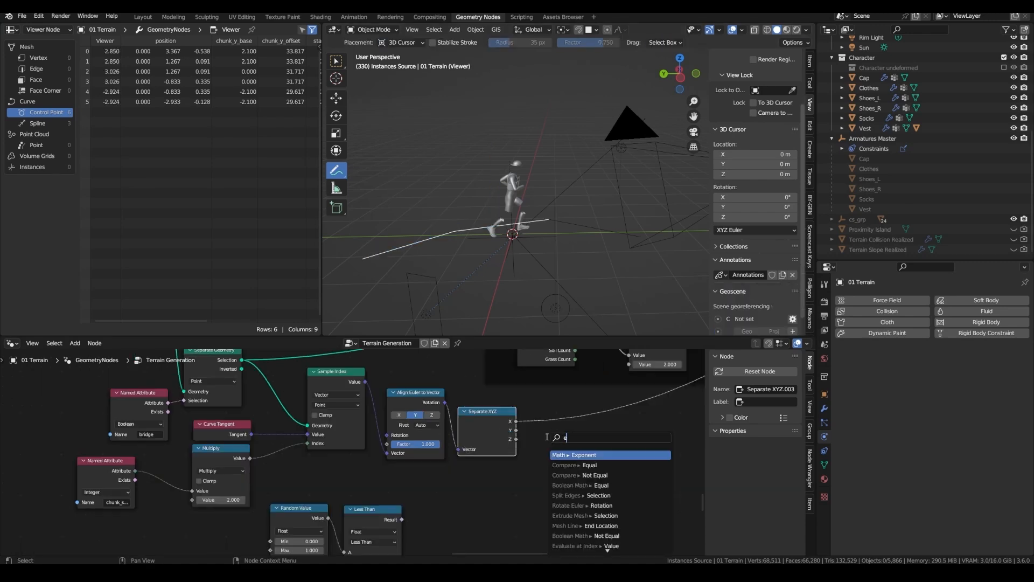
pyautogui.write('a')
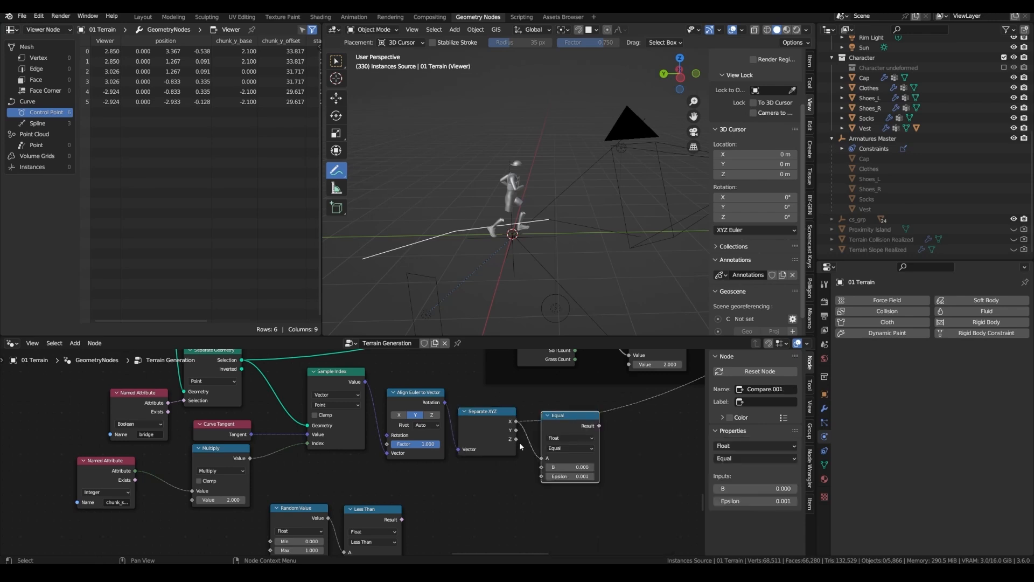
# Set the Equal node's B value to pi
pyautogui.moveTo(576, 466); pyautogui.dragTo(514, 467, button='middle')
pyautogui.scroll(3, 514, 468)
pyautogui.click(503, 466)
pyautogui.write('p')
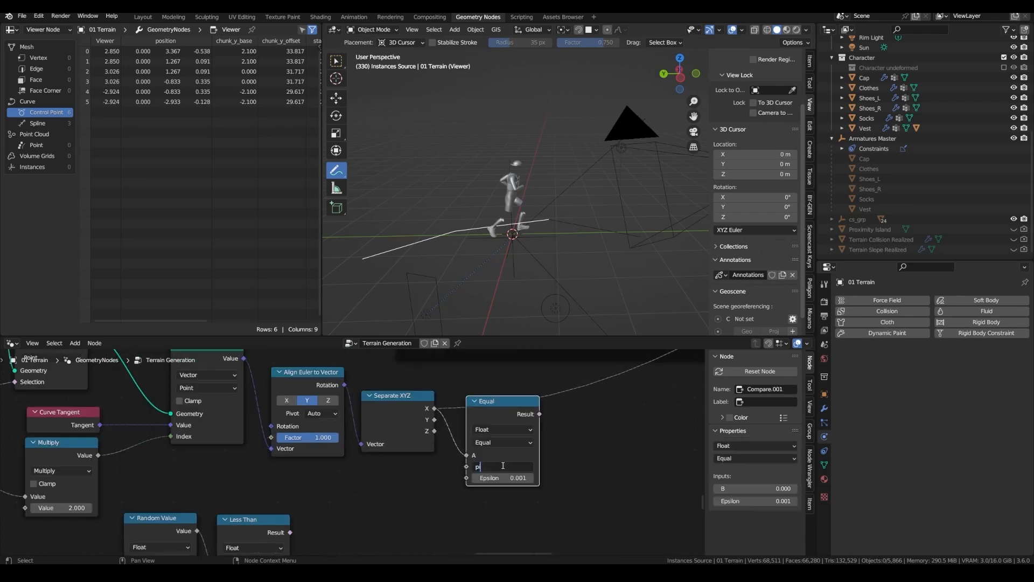
pyautogui.write('i')
pyautogui.press('Return')
pyautogui.moveTo(503, 466); pyautogui.dragTo(529, 432, button='middle')
# Add a Math node converting 10 degrees To Radians, connect it to the Equal node's Epsilon and save the file
pyautogui.hotkey('shift', 'a')
pyautogui.write('math')
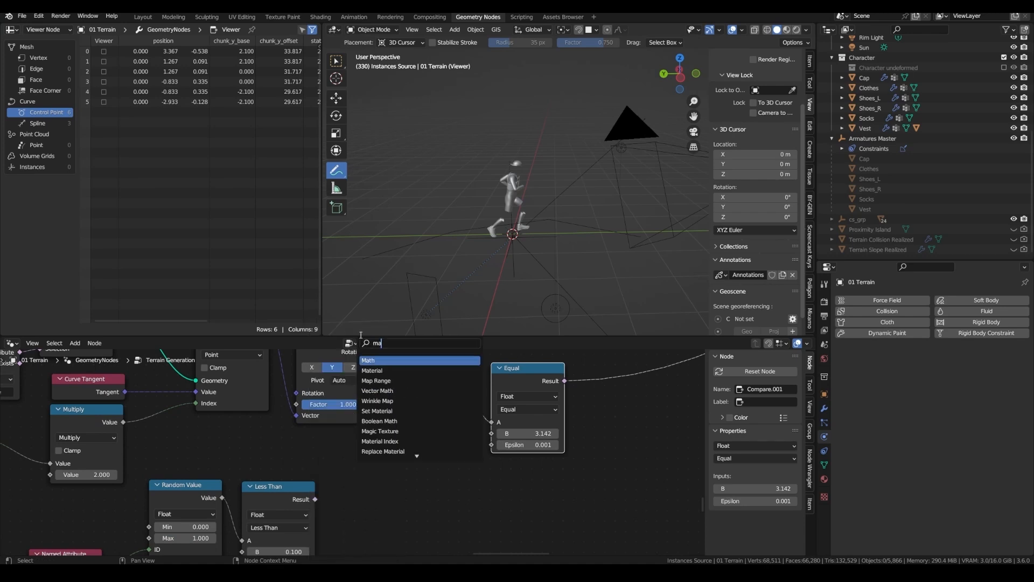
pyautogui.press('Return')
pyautogui.click(352, 427)
pyautogui.click(379, 457)
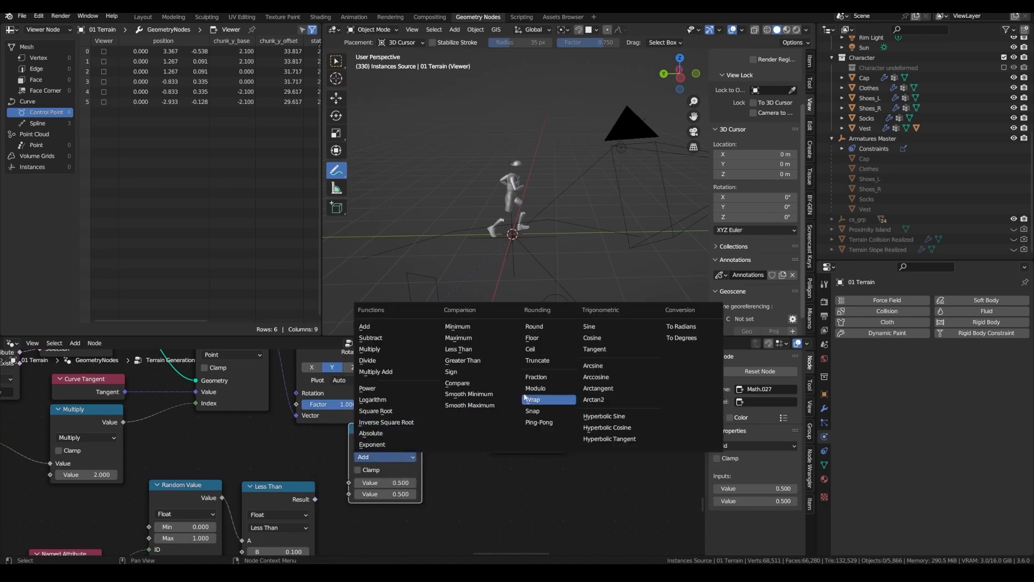
pyautogui.click(681, 327)
pyautogui.moveTo(422, 442); pyautogui.dragTo(492, 445)
pyautogui.moveTo(385, 428); pyautogui.dragTo(424, 432)
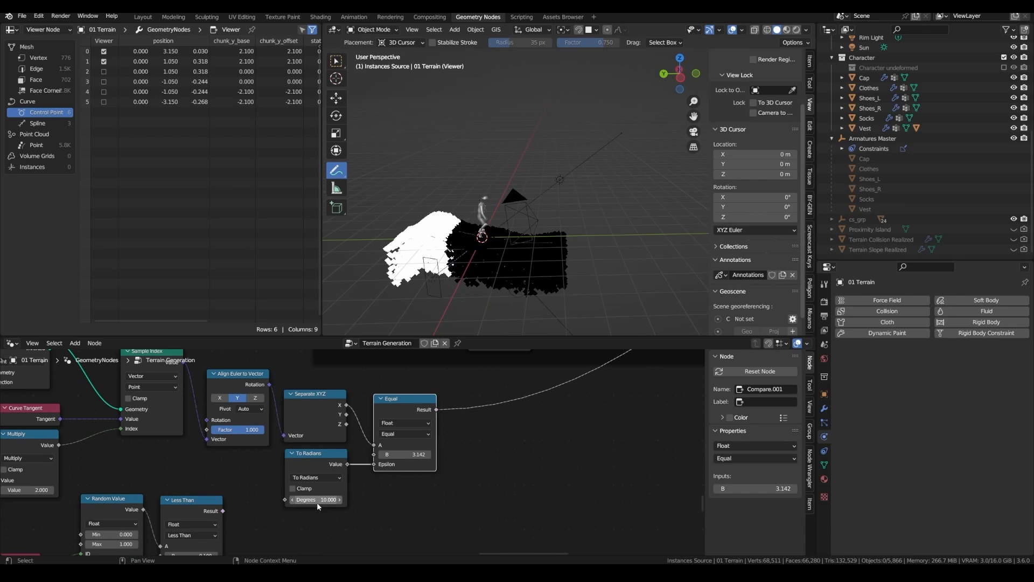
pyautogui.hotkey('ctrl', 's')
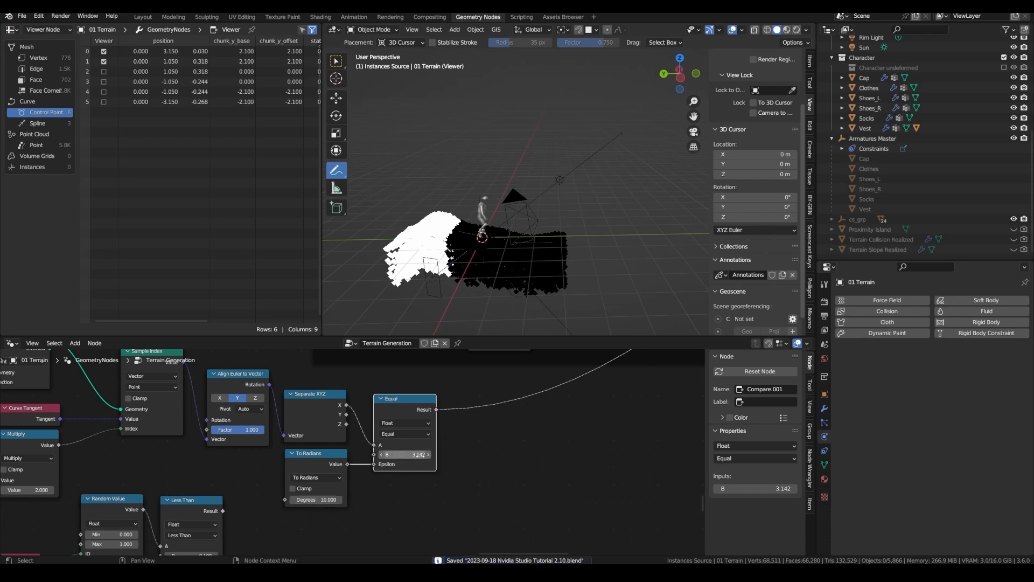
# Insert a Multiply node with value 2 between To Radians and Epsilon, and check the mask by playing the animation and returning to frame 1
pyautogui.click(329, 500)
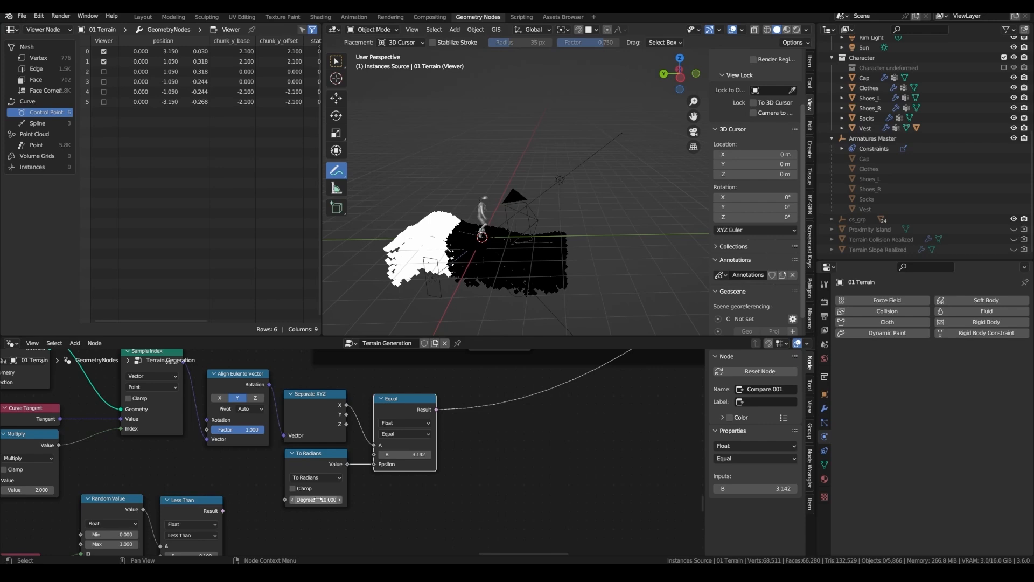
pyautogui.press('Return')
pyautogui.moveTo(328, 464)
pyautogui.mouseDown()
pyautogui.moveTo(258, 469)
pyautogui.moveTo(337, 481)
pyautogui.mouseUp()
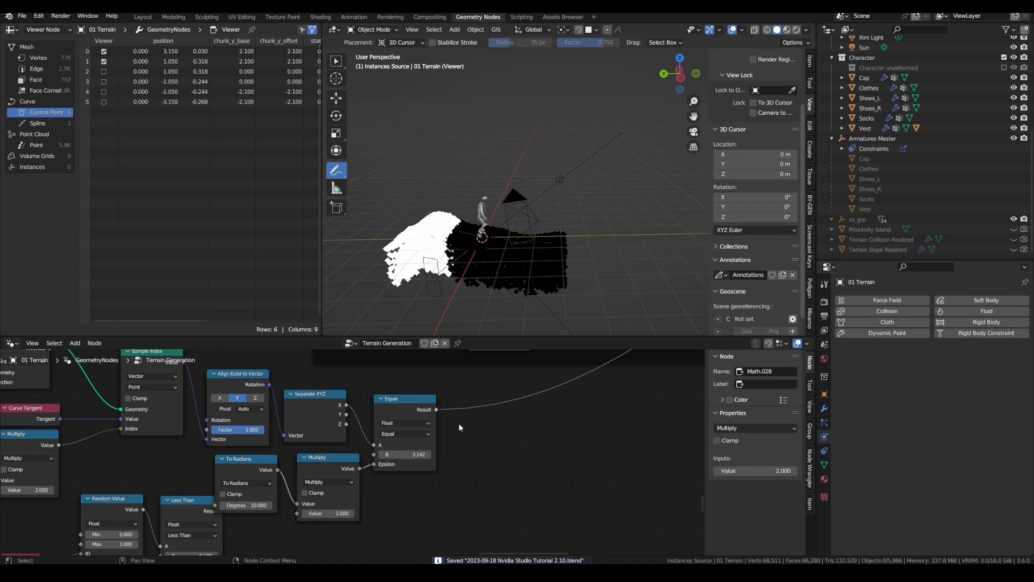
pyautogui.press('space')
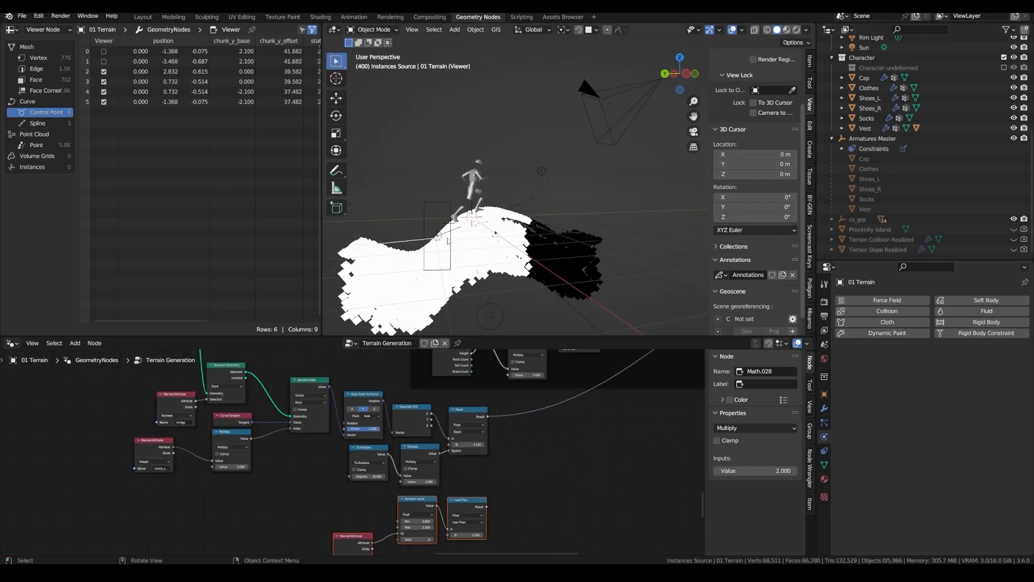
pyautogui.hotkey('shift', 'Left')
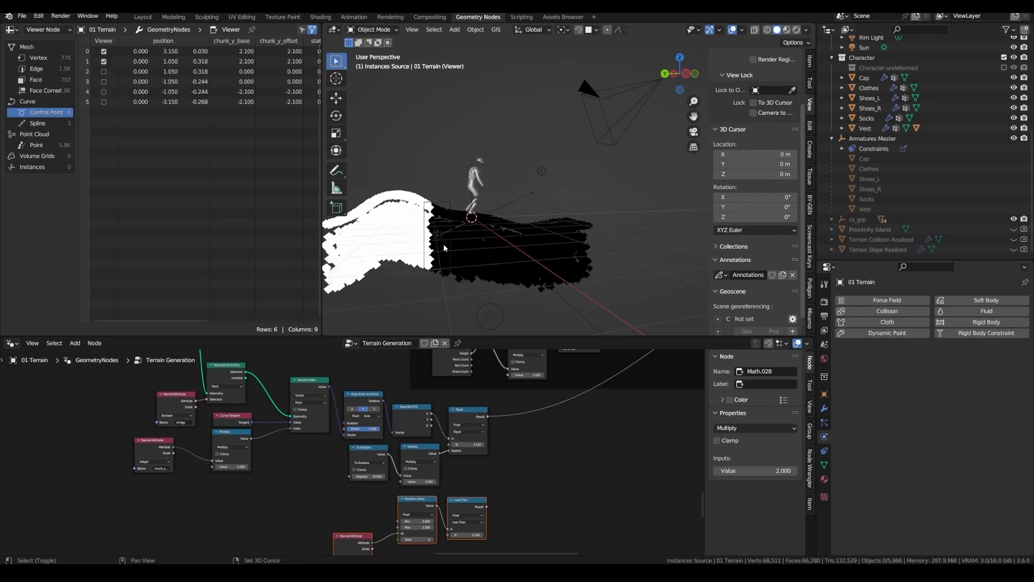
# Combine the Equal and Less Than results with a Boolean Math node set to And, and edit the Less Than threshold
pyautogui.moveTo(497, 504); pyautogui.dragTo(497, 462, button='middle')
pyautogui.moveTo(488, 465); pyautogui.dragTo(526, 440)
pyautogui.write('ad')
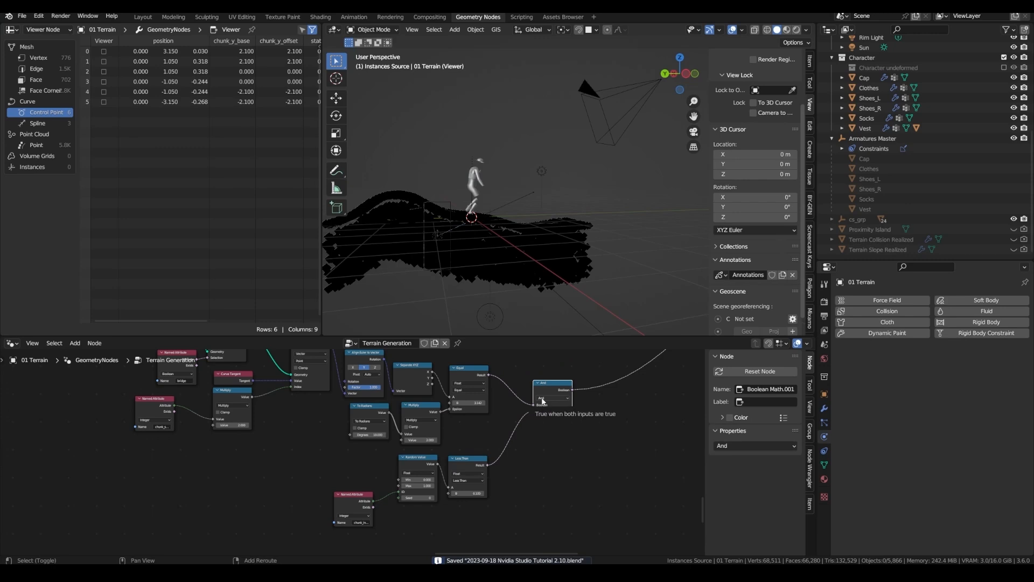
pyautogui.scroll(2, 484, 469)
pyautogui.click(469, 493)
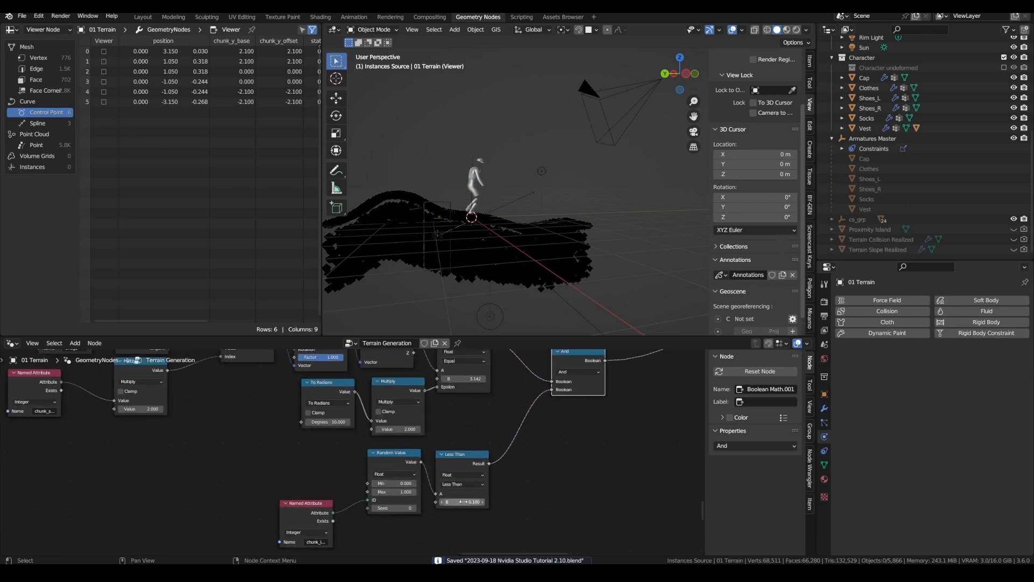
pyautogui.write('0')
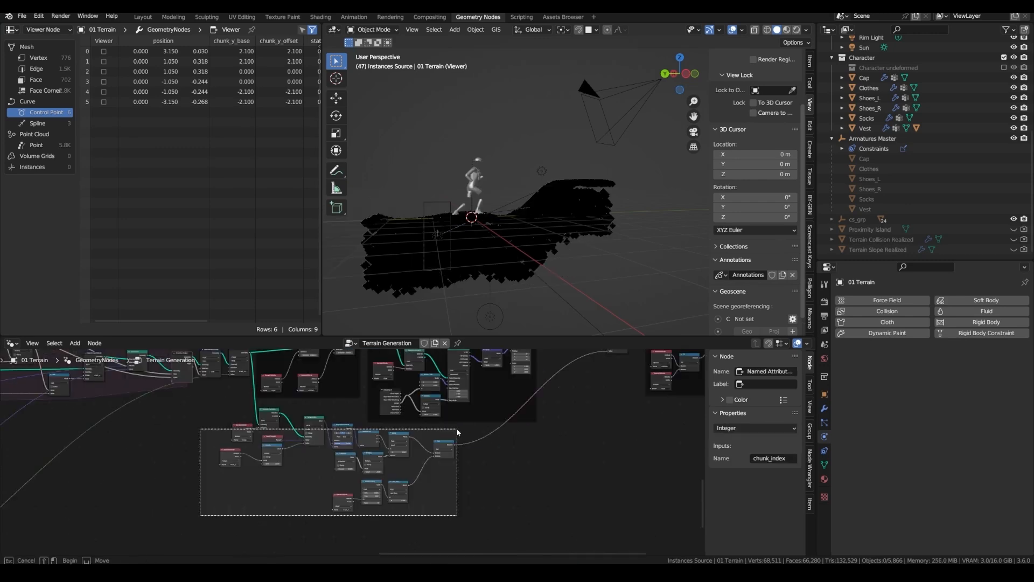
# Group the chunk mask nodes, from the Named Attributes to the And node, in a frame labelled BRIDGE CHUNK SELECTION
pyautogui.moveTo(457, 427); pyautogui.dragTo(454, 428)
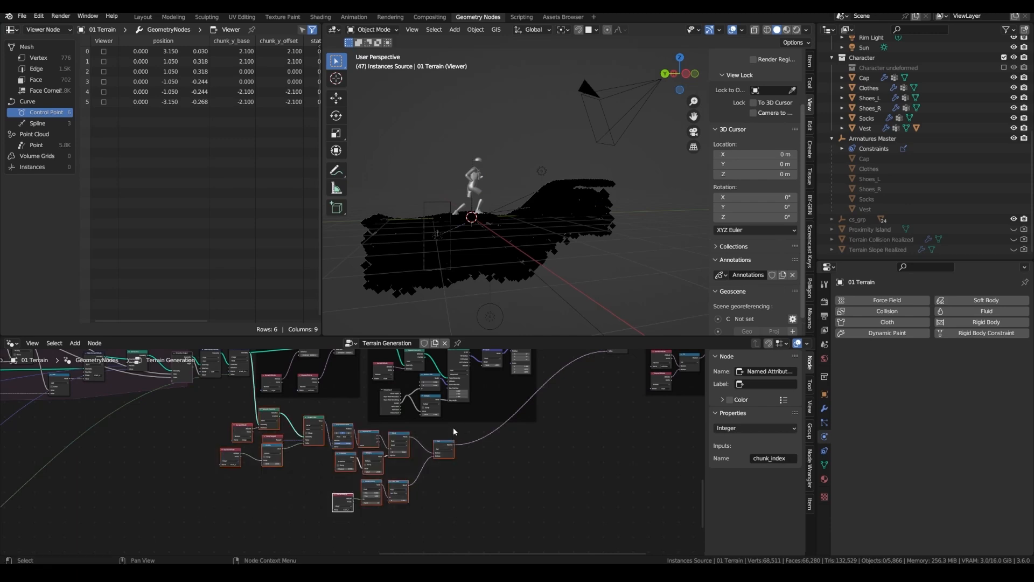
pyautogui.hotkey('ctrl', 'j')
pyautogui.click(756, 401)
pyautogui.write('BRIDGE CH')
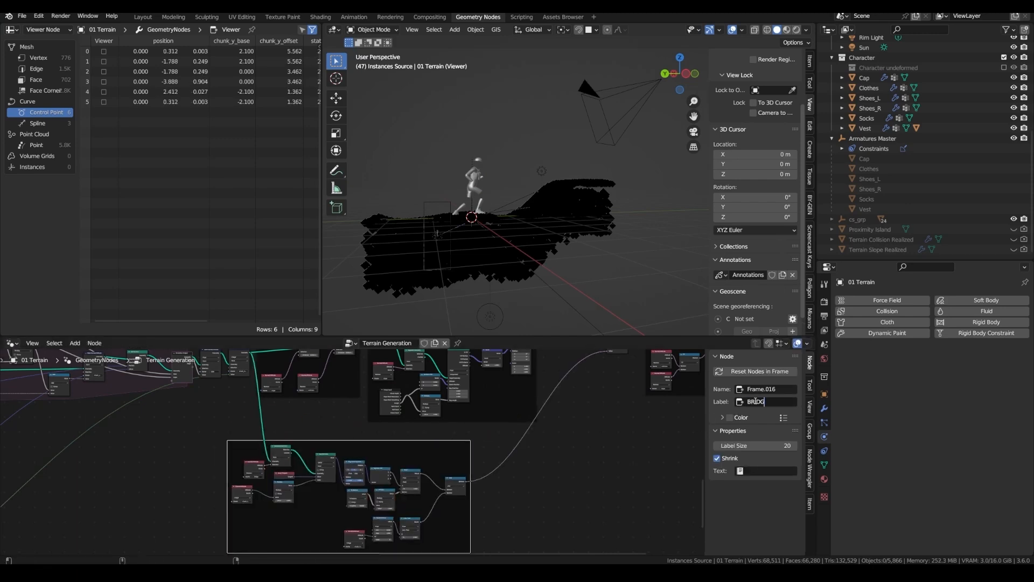
pyautogui.write('UNK MASK')
pyautogui.press('Return')
# Make room before the downstream frames and insert a Store Named Attribute node on the main geometry link with the name biome
pyautogui.moveTo(514, 501); pyautogui.dragTo(272, 384)
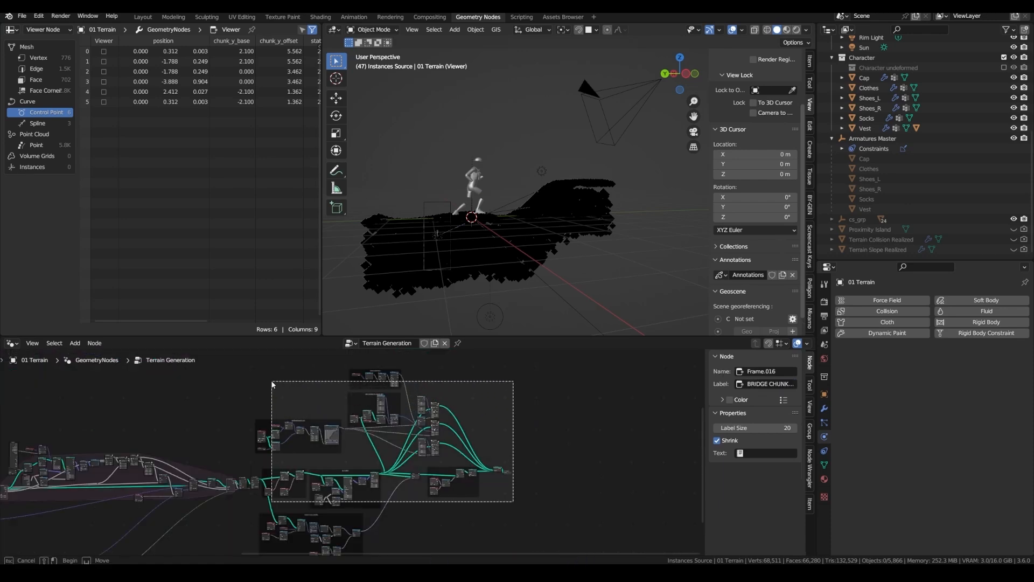
pyautogui.hotkey('shift', 'a')
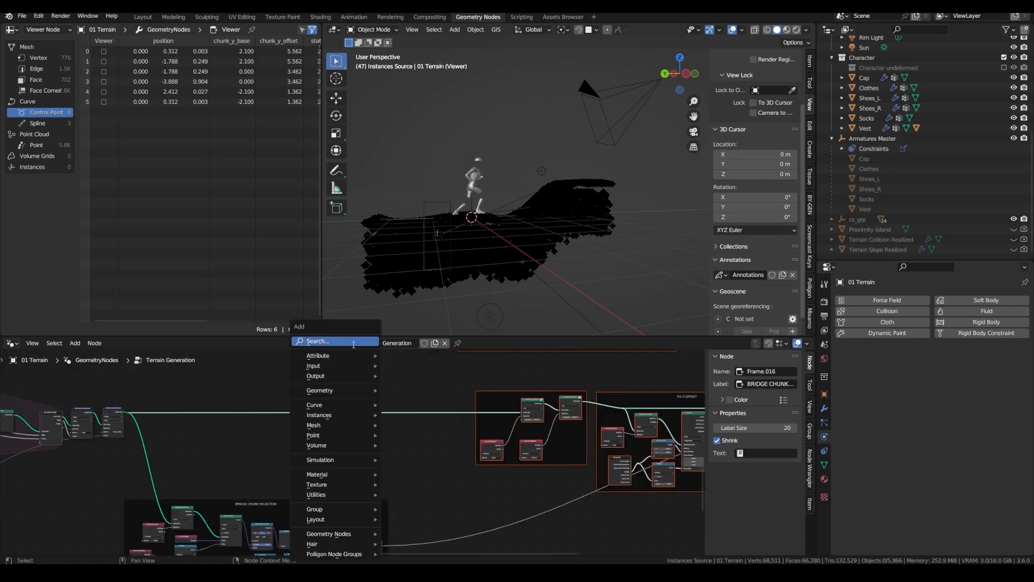
pyautogui.click(354, 343)
pyautogui.write('stor')
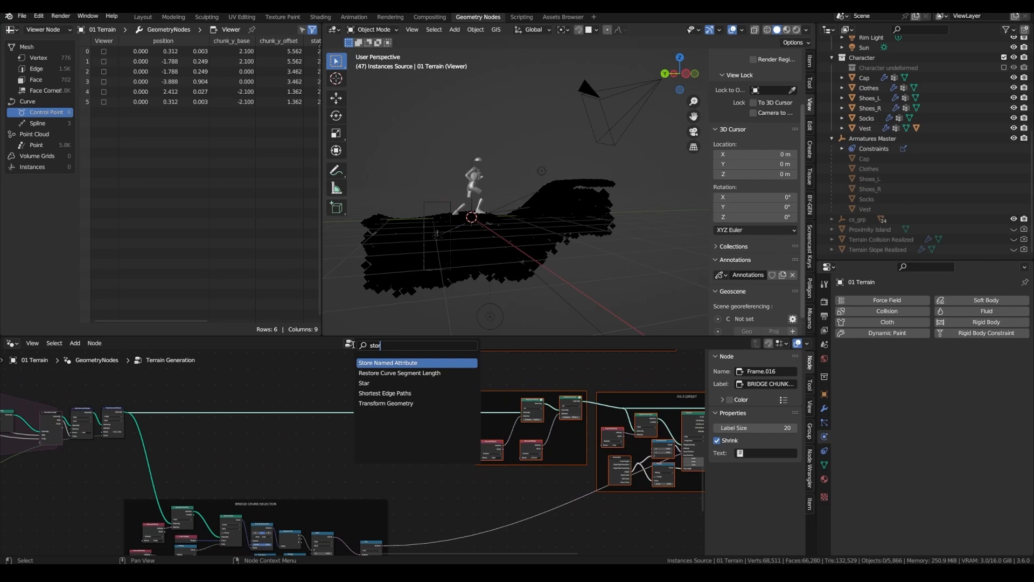
pyautogui.click(435, 431)
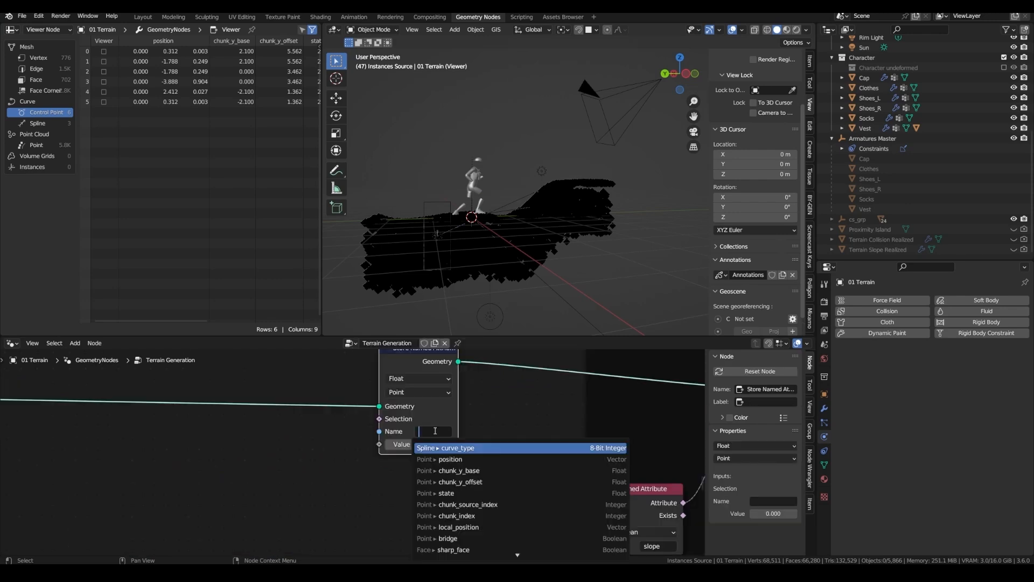
pyautogui.write('biome')
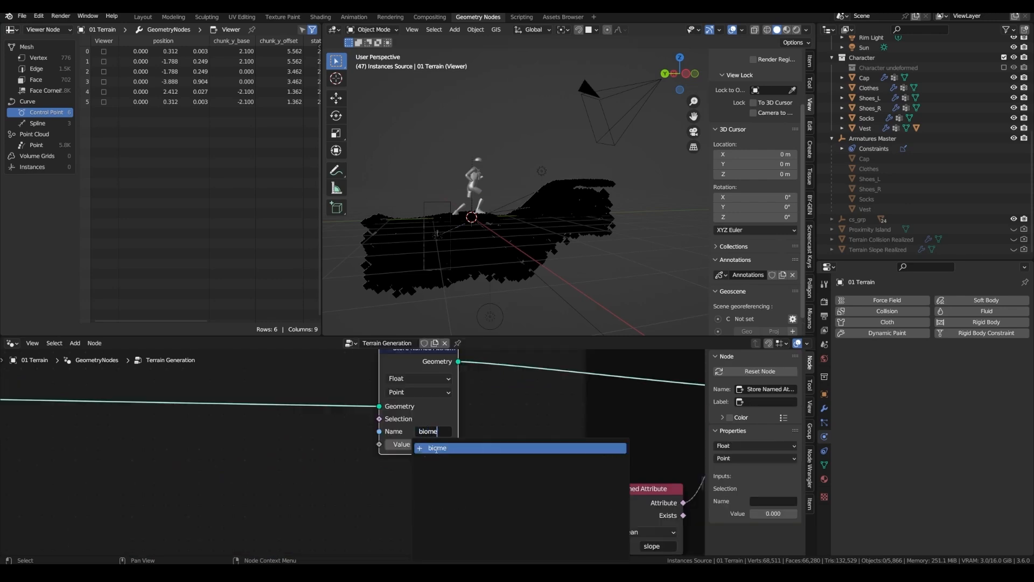
pyautogui.click(437, 449)
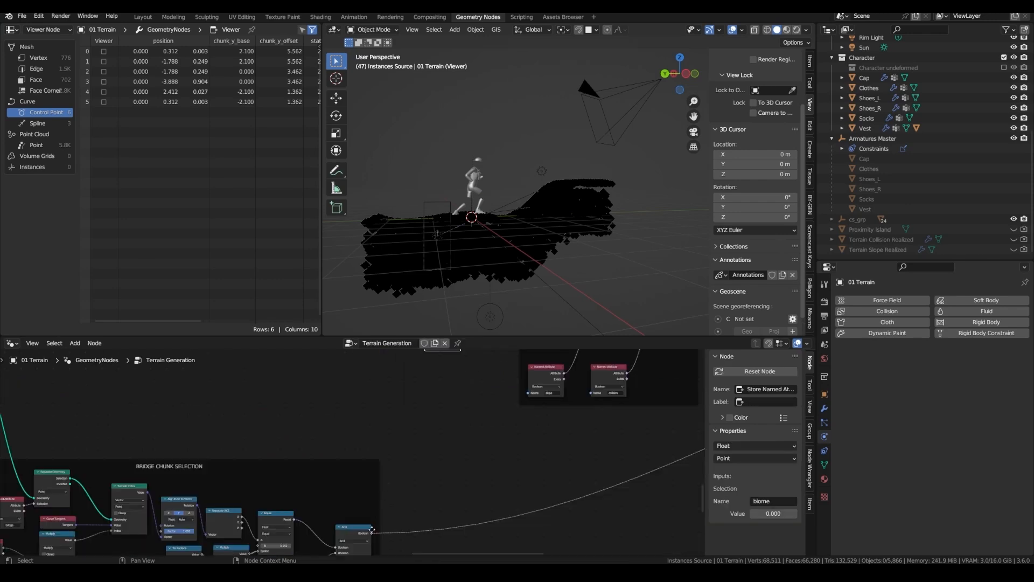
# Connect the And result to the Value of the biome Store Named Attribute node and change the attribute's data type
pyautogui.moveTo(372, 534); pyautogui.dragTo(427, 411)
pyautogui.scroll(3, 442, 381)
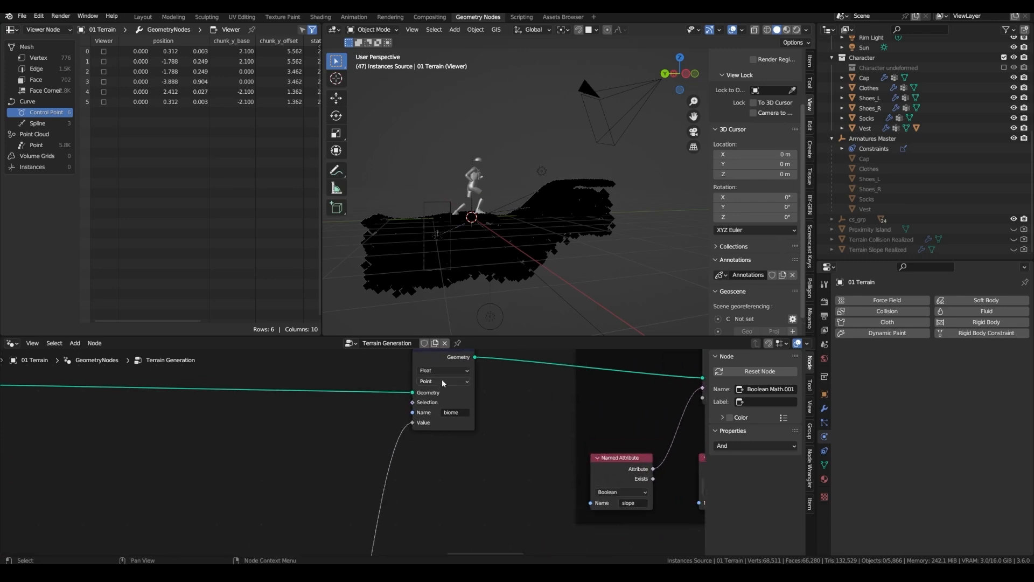
pyautogui.click(453, 371)
pyautogui.click(439, 383)
pyautogui.scroll(-4, 441, 413)
pyautogui.moveTo(387, 430); pyautogui.dragTo(385, 395, button='middle')
pyautogui.scroll(-4, 385, 404)
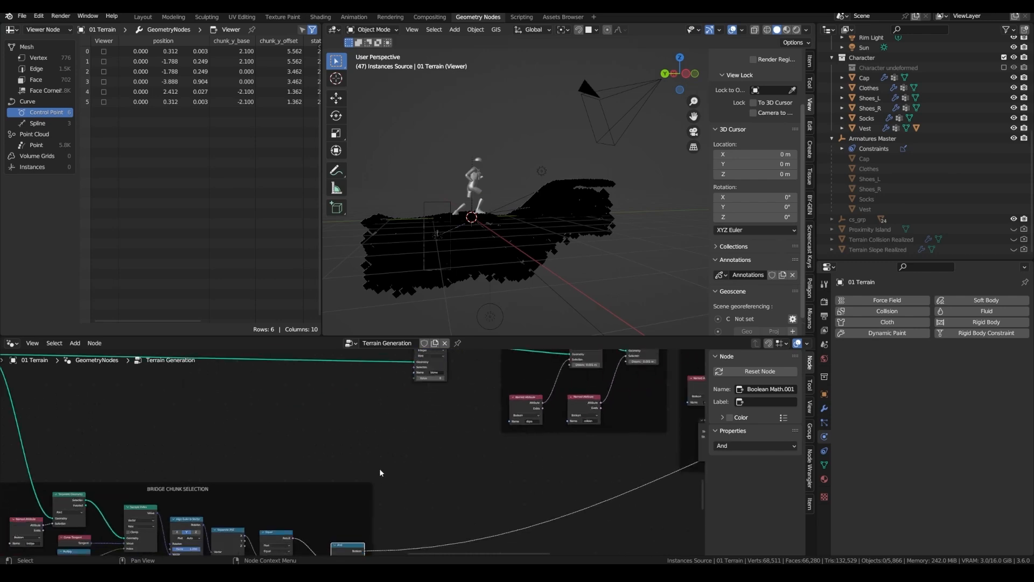
pyautogui.moveTo(369, 532); pyautogui.dragTo(370, 501, button='middle')
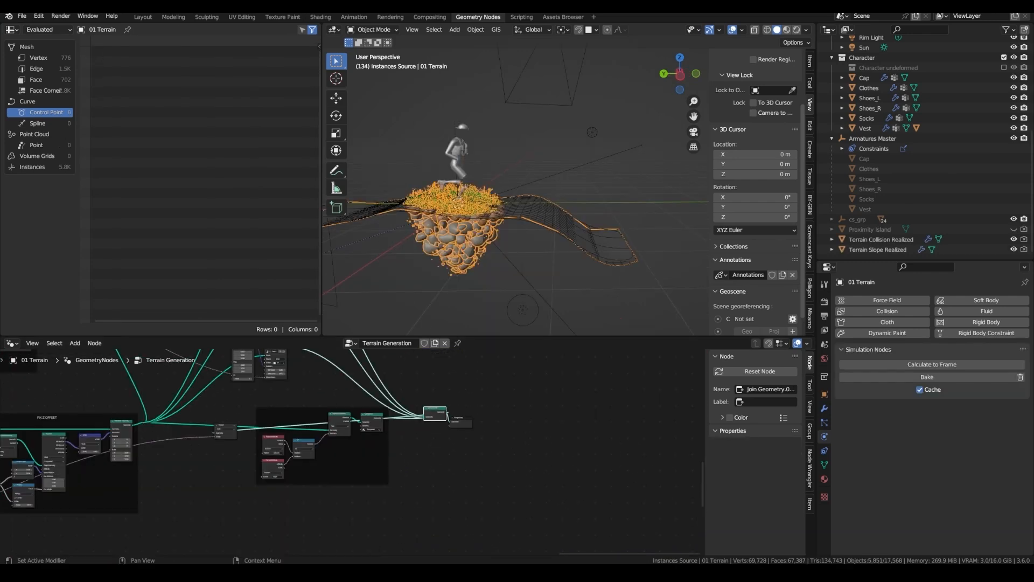
# Branch a Separate Geometry node off the offset terrain geometry and feed its Selection from a Boolean Named Attribute named bridge
pyautogui.scroll(2, 337, 435)
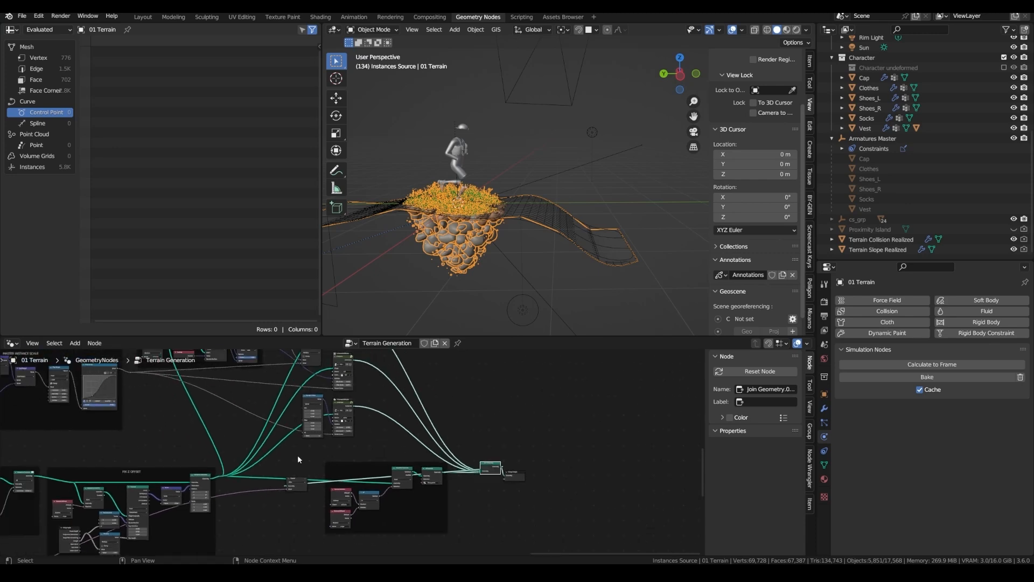
pyautogui.click(302, 481)
pyautogui.scroll(-1, 268, 472)
pyautogui.moveTo(243, 397); pyautogui.dragTo(311, 502)
pyautogui.moveTo(245, 398); pyautogui.dragTo(291, 487)
pyautogui.write('sepa')
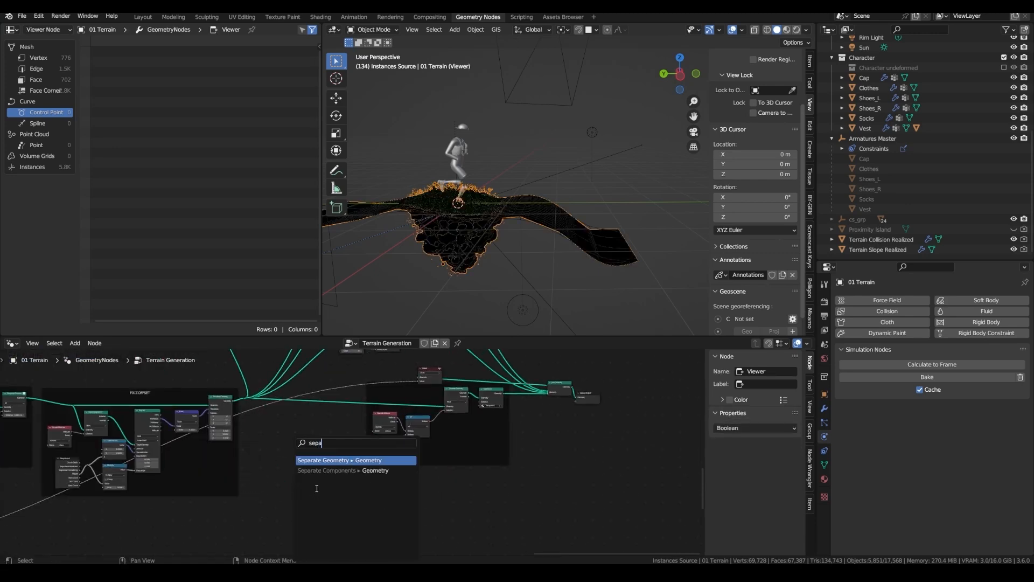
pyautogui.click(315, 461)
pyautogui.moveTo(396, 460); pyautogui.dragTo(346, 462)
pyautogui.write('name')
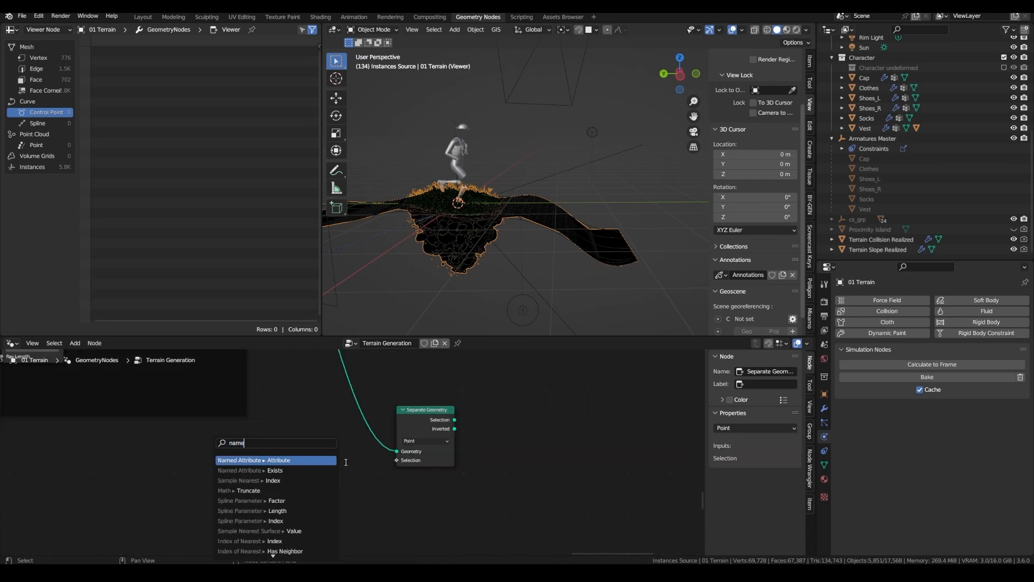
pyautogui.click(327, 459)
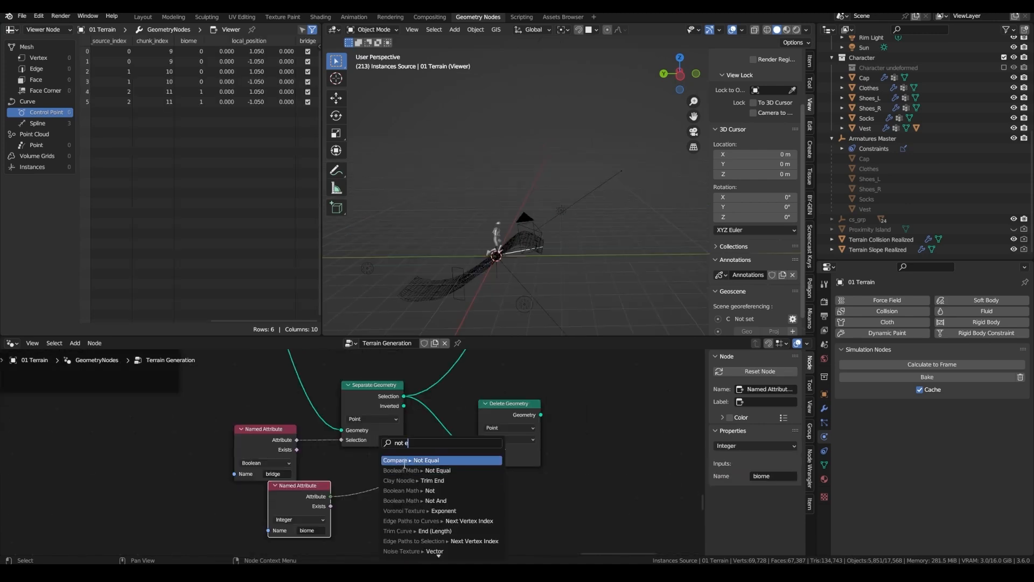
# Compare the integer biome attribute with a Not Equal node and set its B value to 1
pyautogui.click(395, 463)
pyautogui.click(396, 434)
pyautogui.click(399, 527)
pyautogui.write('1')
pyautogui.press('Return')
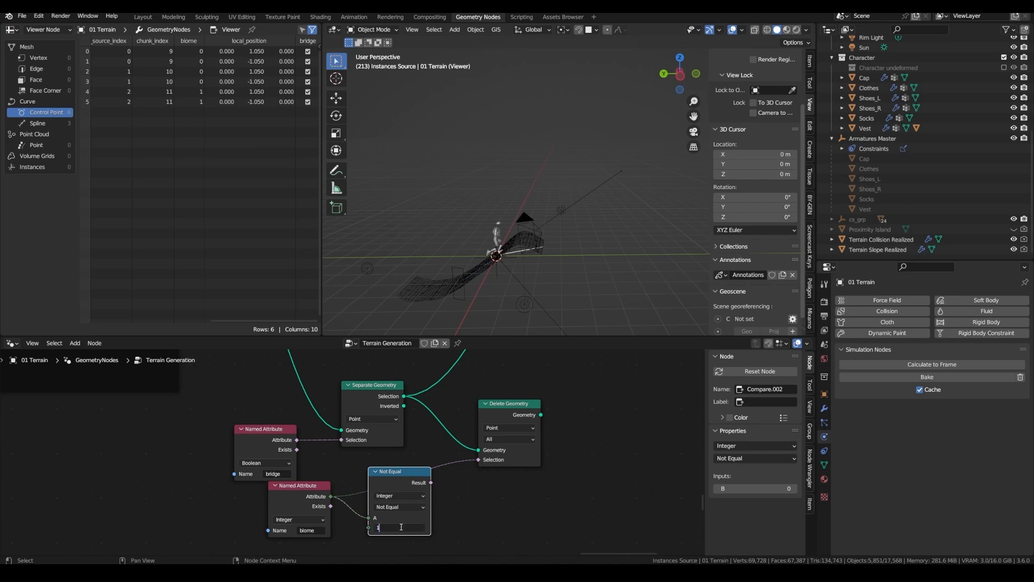
# Connect the Not Equal result to the Delete Geometry Selection, preview that node in the Viewer, and save the file
pyautogui.moveTo(431, 482); pyautogui.dragTo(477, 459)
pyautogui.keyDown('ctrl'); pyautogui.keyDown('shift'); pyautogui.click(505, 408); pyautogui.keyUp('shift'); pyautogui.keyUp('ctrl')
pyautogui.hotkey('ctrl', 's')
pyautogui.scroll(3, 496, 290)
pyautogui.moveTo(494, 289); pyautogui.dragTo(496, 313, button='middle')
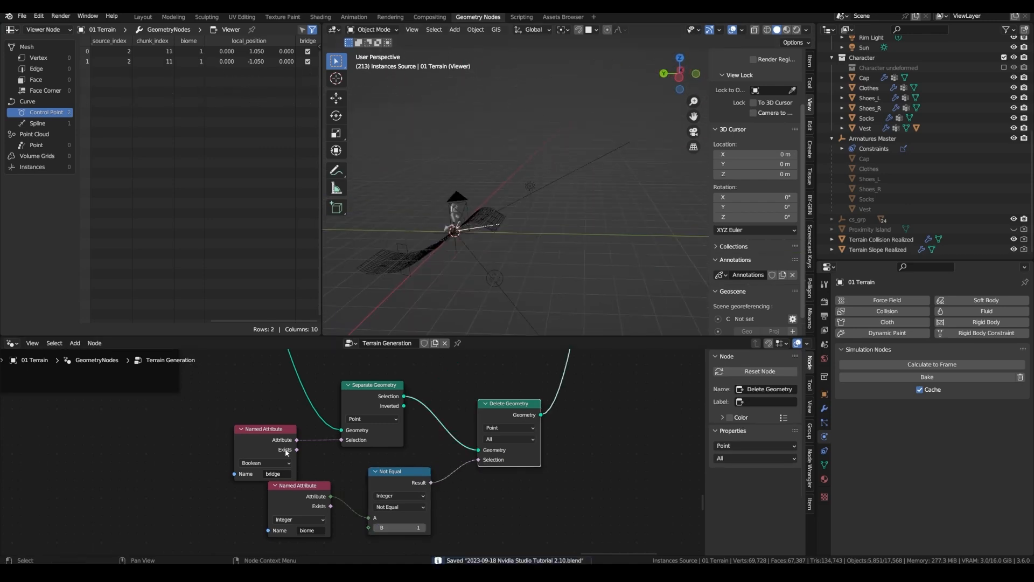
# Tidy the bridge and biome Named Attribute nodes and place a duplicate of the rocks Instancer beside Delete Geometry
pyautogui.moveTo(286, 453); pyautogui.dragTo(283, 439)
pyautogui.moveTo(296, 487); pyautogui.dragTo(254, 479)
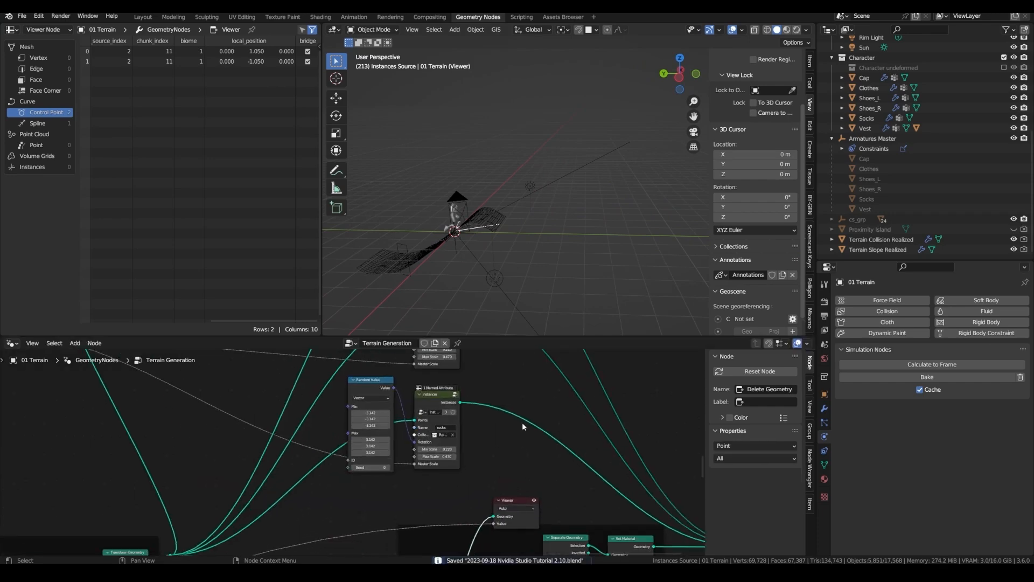
pyautogui.scroll(3, 464, 405)
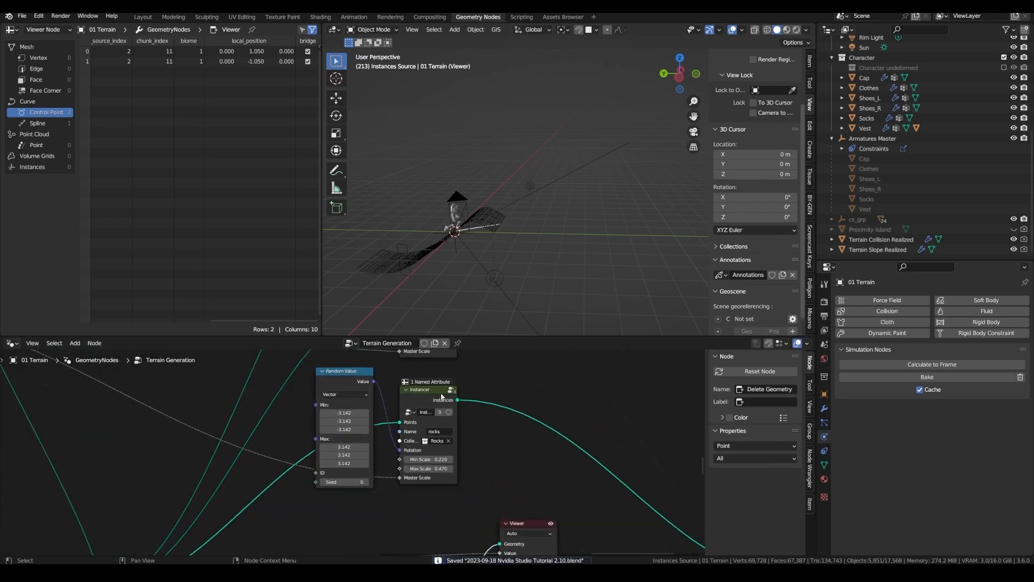
pyautogui.scroll(-7, 442, 397)
pyautogui.click(439, 397)
pyautogui.hotkey('shift', 'd')
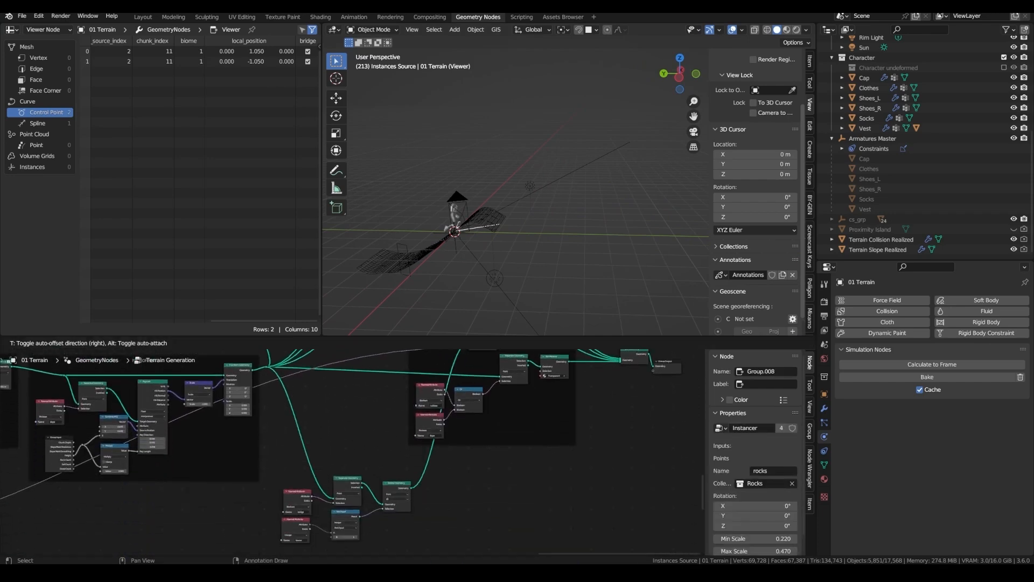
pyautogui.click(431, 512)
# Set the duplicated Instancer's Name to bridge and its collection to Planks
pyautogui.scroll(4, 425, 517)
pyautogui.click(501, 435)
pyautogui.write('bridge')
pyautogui.press('Return')
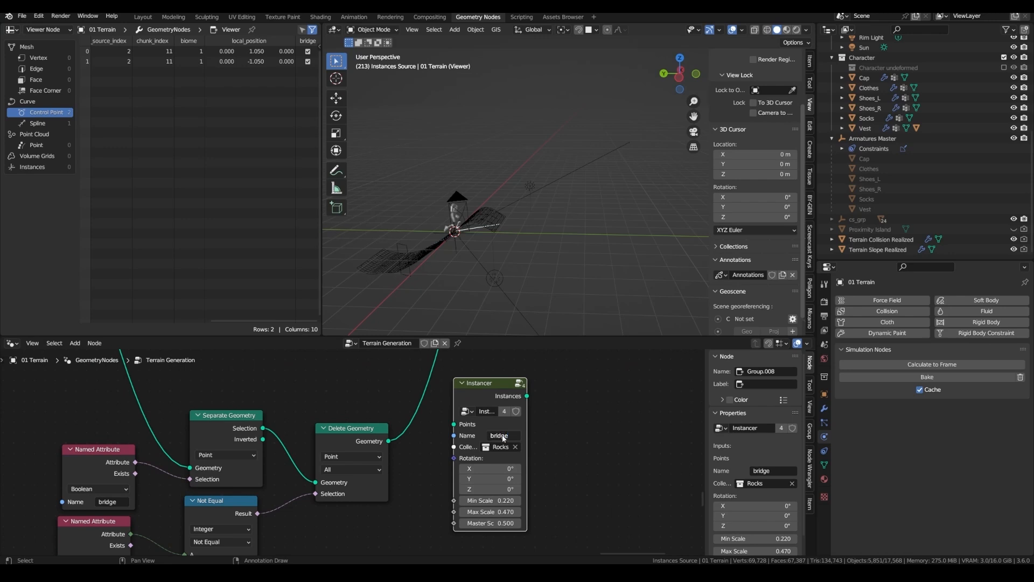
pyautogui.click(497, 446)
pyautogui.press('BackSpace')
pyautogui.write('p')
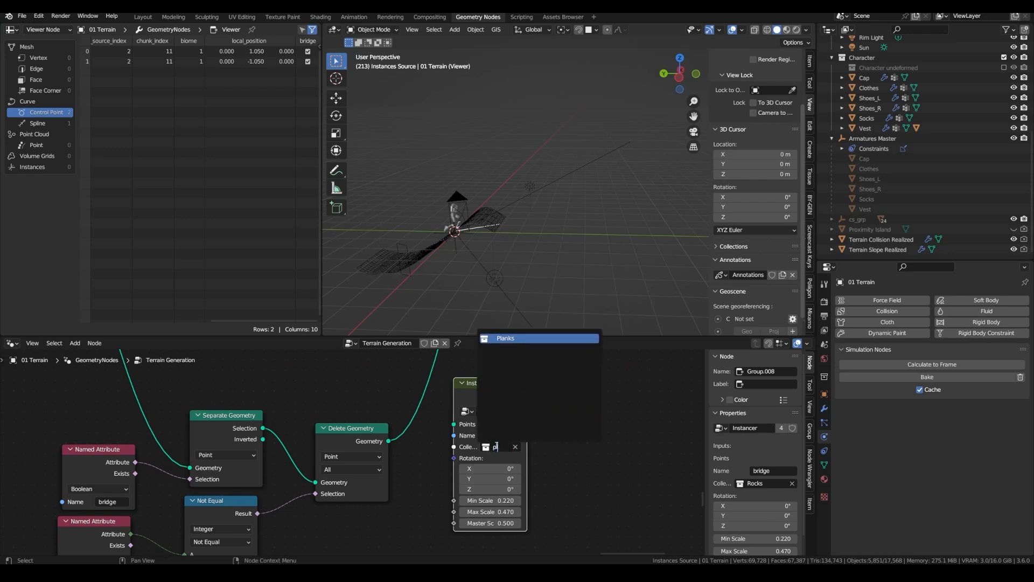
pyautogui.press('Return')
# Insert a Resample Curve node between Delete Geometry and the bridge Instancer and set its mode to Length
pyautogui.scroll(5, 482, 227)
pyautogui.moveTo(428, 443); pyautogui.dragTo(454, 403, button='middle')
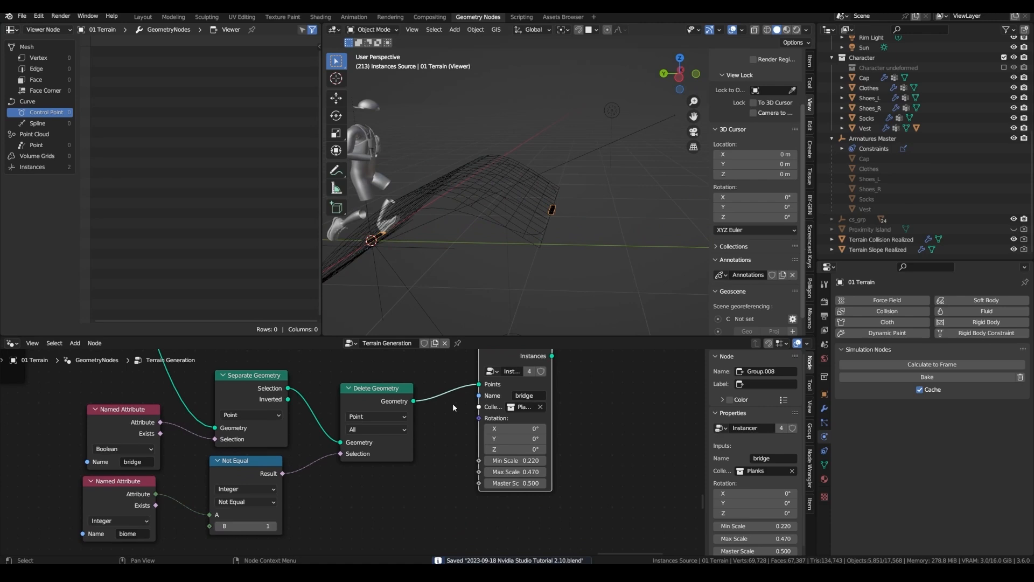
pyautogui.hotkey('shift', 'a')
pyautogui.click(401, 341)
pyautogui.write('res')
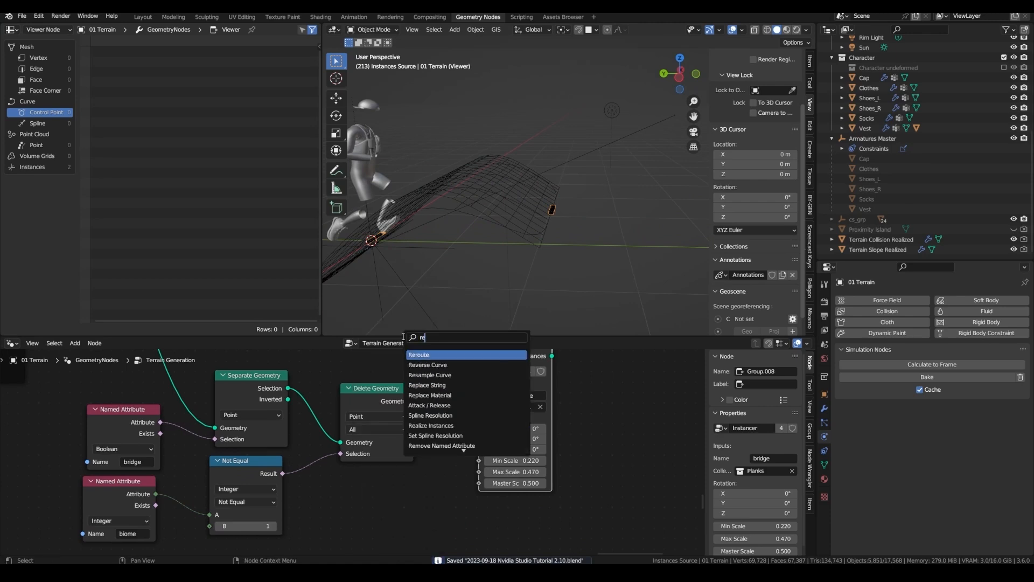
pyautogui.press('Return')
pyautogui.click(433, 367)
pyautogui.click(489, 390)
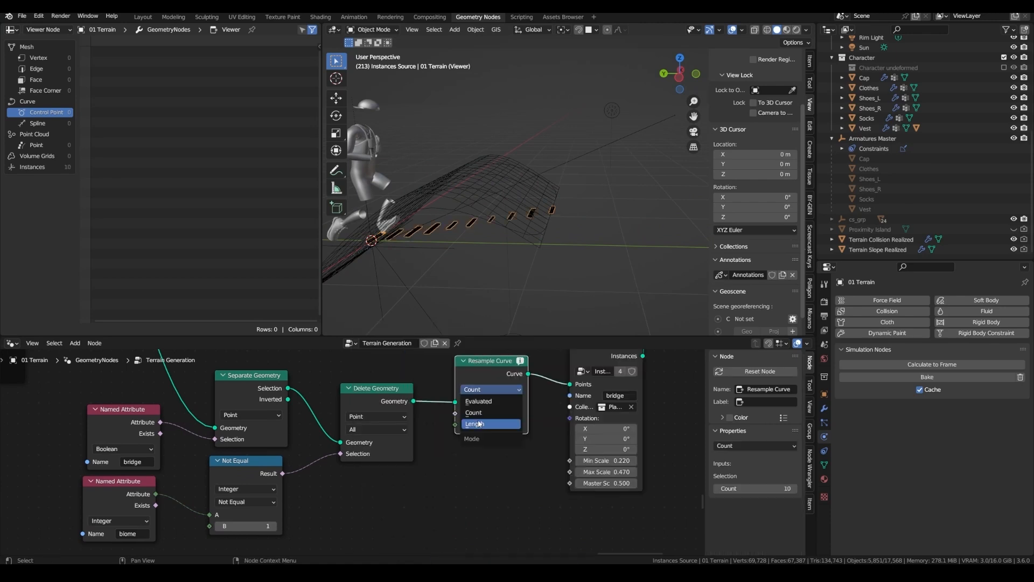
pyautogui.click(478, 424)
# Set the bridge Instancer's Min Scale, Max Scale and Master Scale to 1
pyautogui.moveTo(474, 389); pyautogui.dragTo(401, 409, button='middle')
pyautogui.moveTo(540, 481); pyautogui.dragTo(540, 504)
pyautogui.write('1')
pyautogui.press('Return')
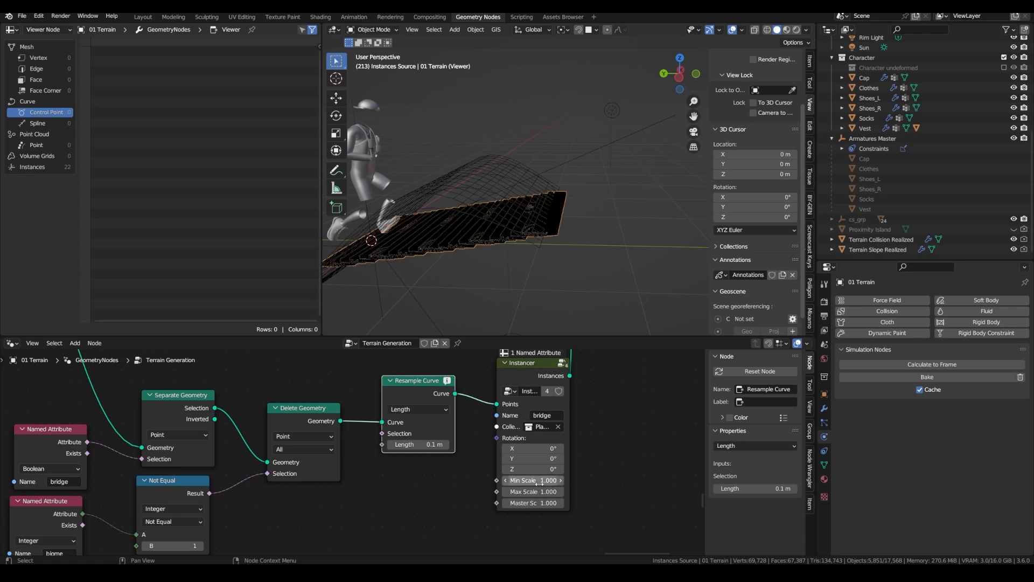
# Increase the Resample Curve length to 0.28 m to space out the planks
pyautogui.moveTo(470, 432); pyautogui.dragTo(523, 435, button='middle')
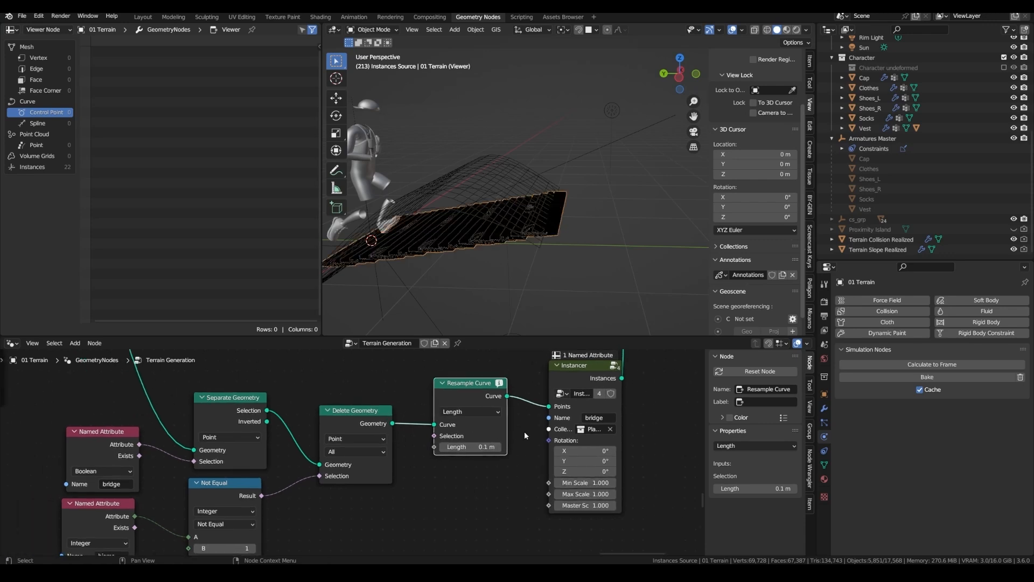
pyautogui.moveTo(472, 446); pyautogui.dragTo(487, 447)
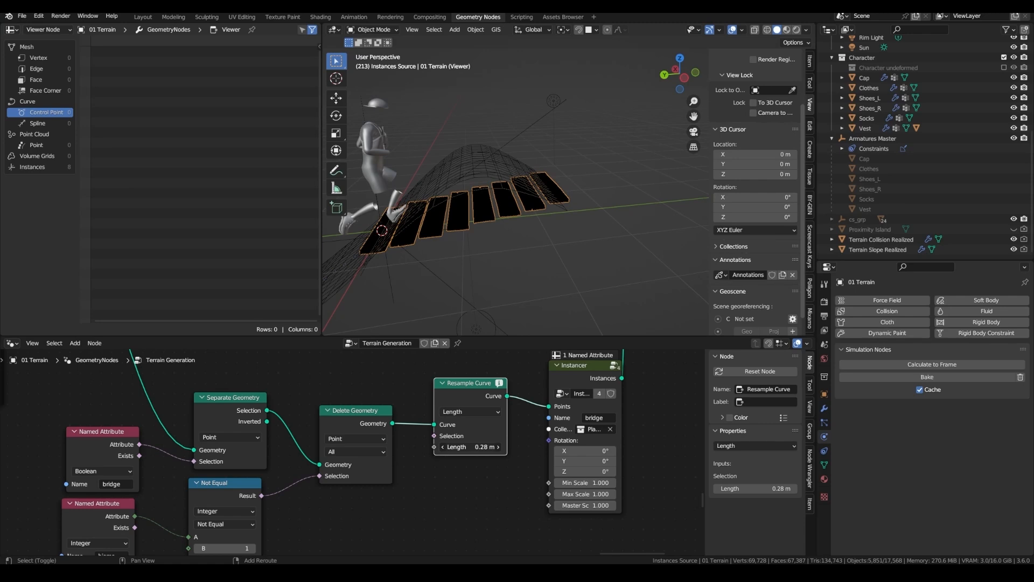
pyautogui.moveTo(474, 237); pyautogui.dragTo(461, 231, button='middle')
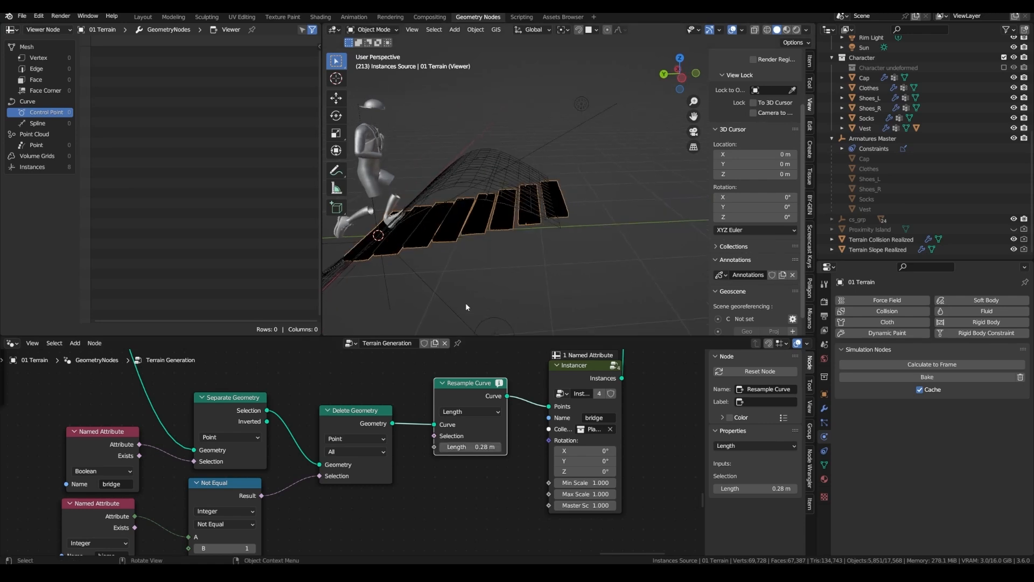
# Return to the first frame, mute the Delete Geometry node, and save the file
pyautogui.hotkey('shift', 'Left')
pyautogui.scroll(-1, 426, 371)
pyautogui.click(390, 389)
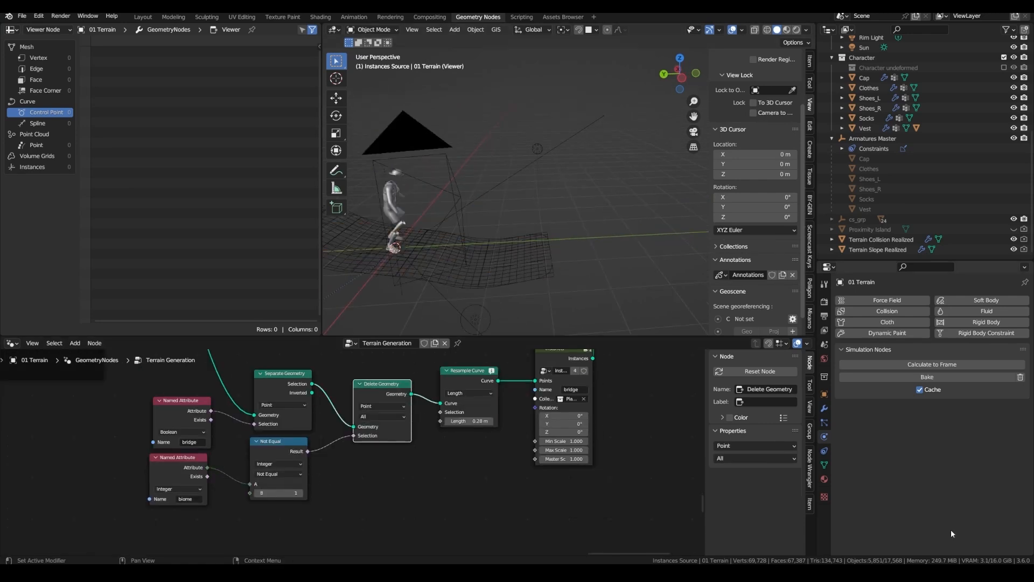
pyautogui.press('m')
pyautogui.scroll(-2, 438, 405)
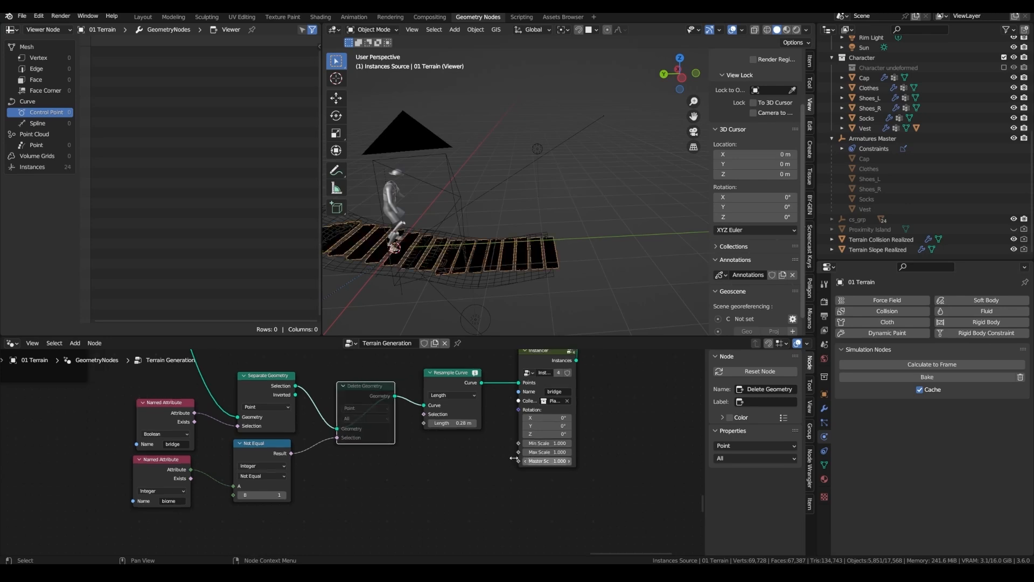
pyautogui.hotkey('ctrl', 's')
# Add a Curve Tangent node and an Align Euler to Vector node on the Y axis to drive the bridge Instancer's Rotation
pyautogui.hotkey('shift', 'a')
pyautogui.write('curve')
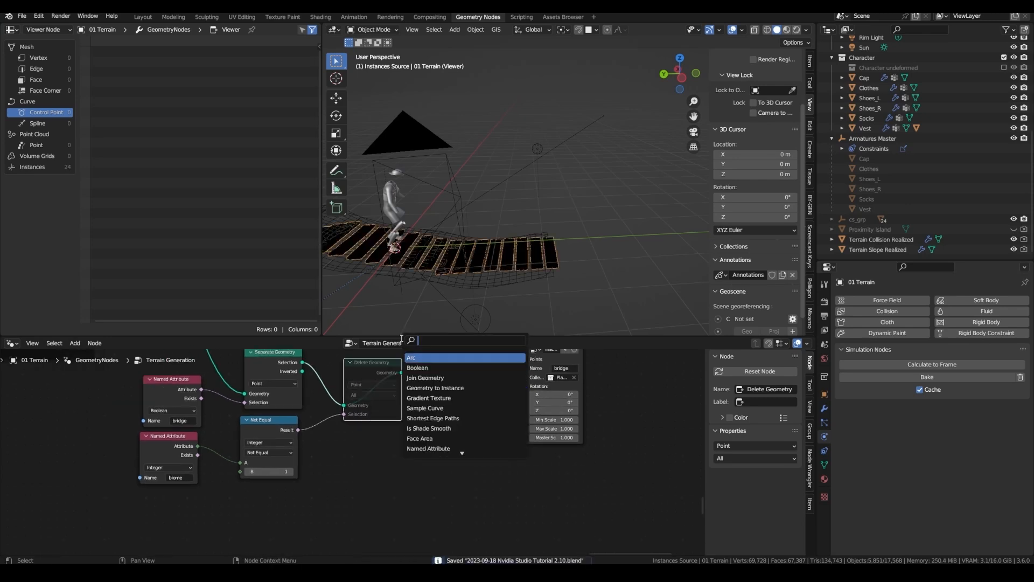
pyautogui.moveTo(374, 475); pyautogui.dragTo(430, 476)
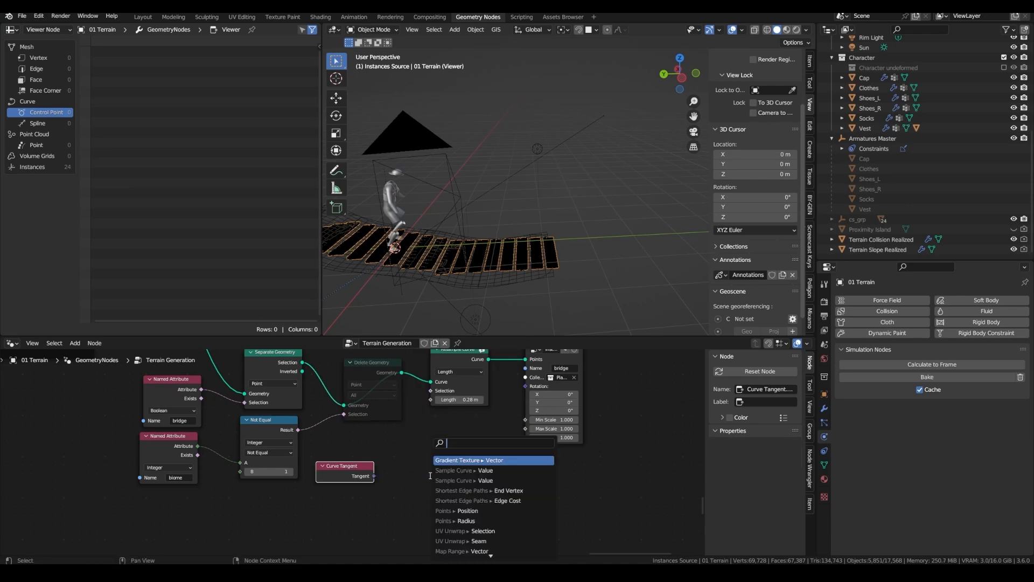
pyautogui.write('align')
pyautogui.press('Return')
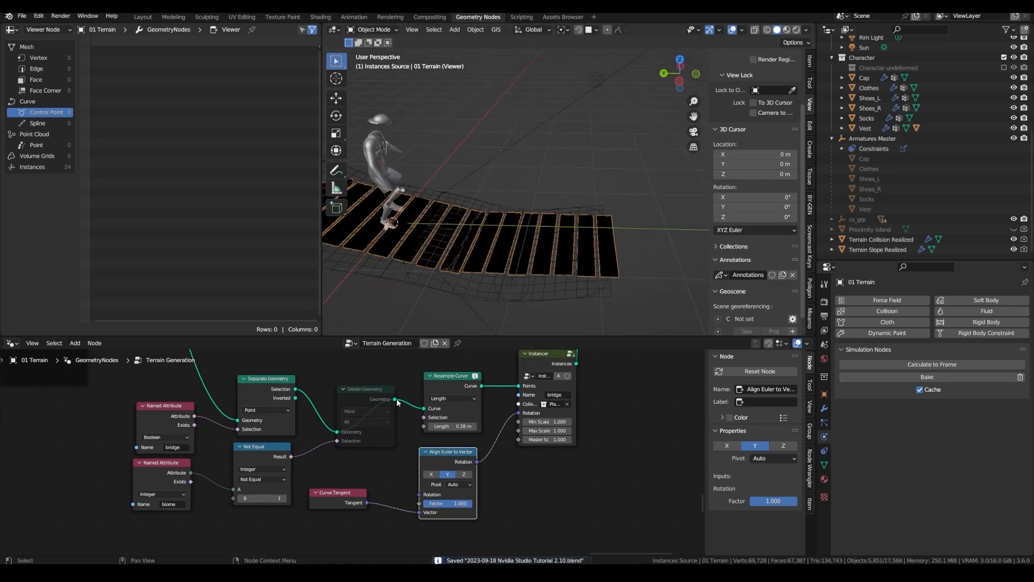
# Connect the curve output of the master scale frame to the bridge Instancer's Master Scale
pyautogui.scroll(4, 374, 400)
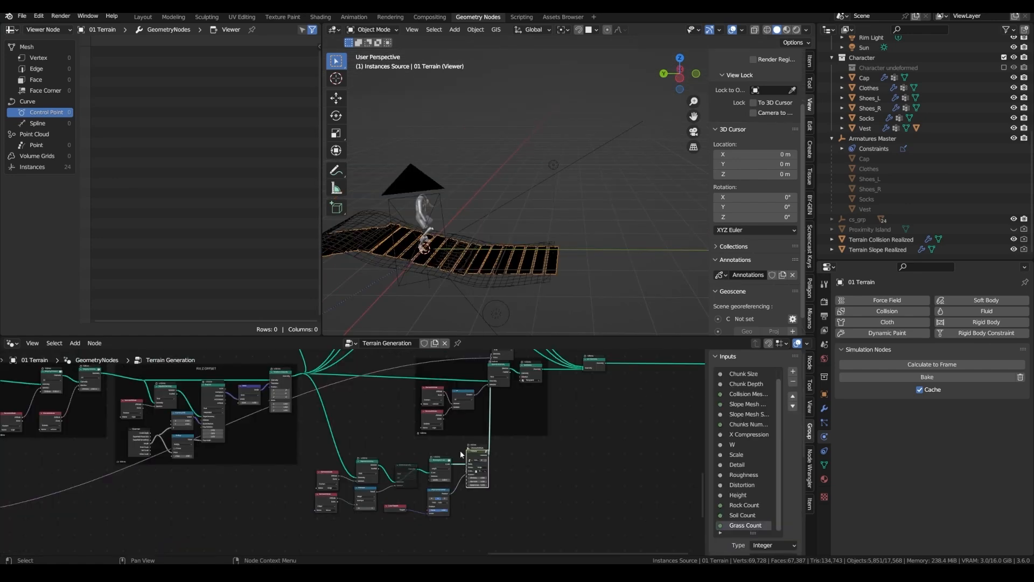
pyautogui.scroll(5, 460, 454)
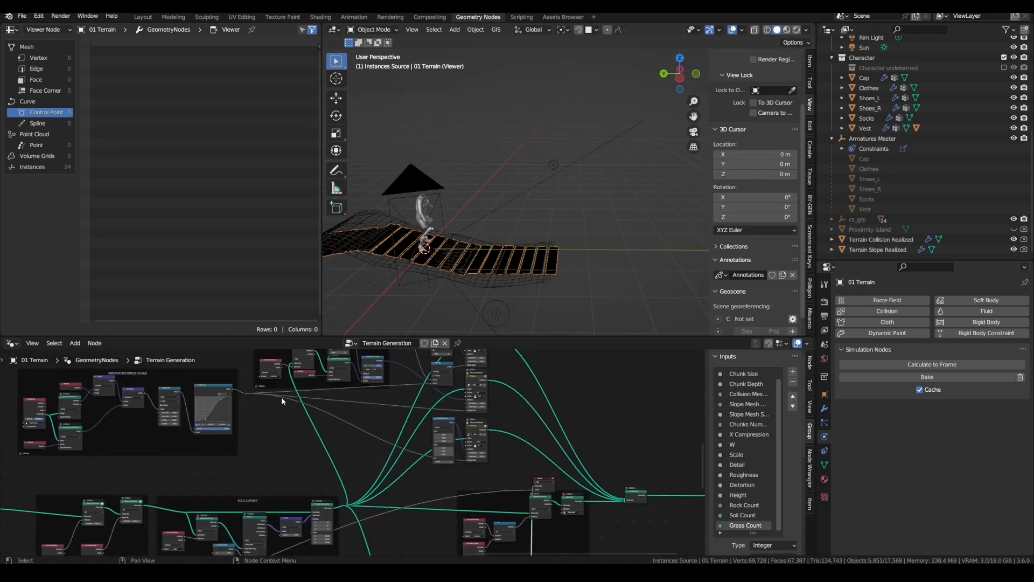
pyautogui.moveTo(234, 393); pyautogui.dragTo(519, 477)
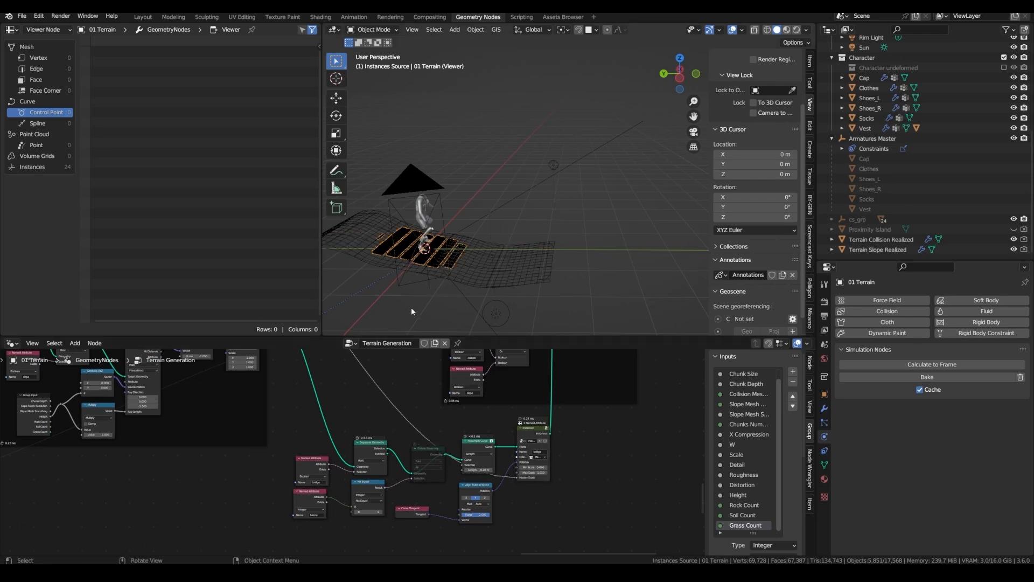
# Play the animation to check how the bridge planks scale around the character, and save the file
pyautogui.press('space')
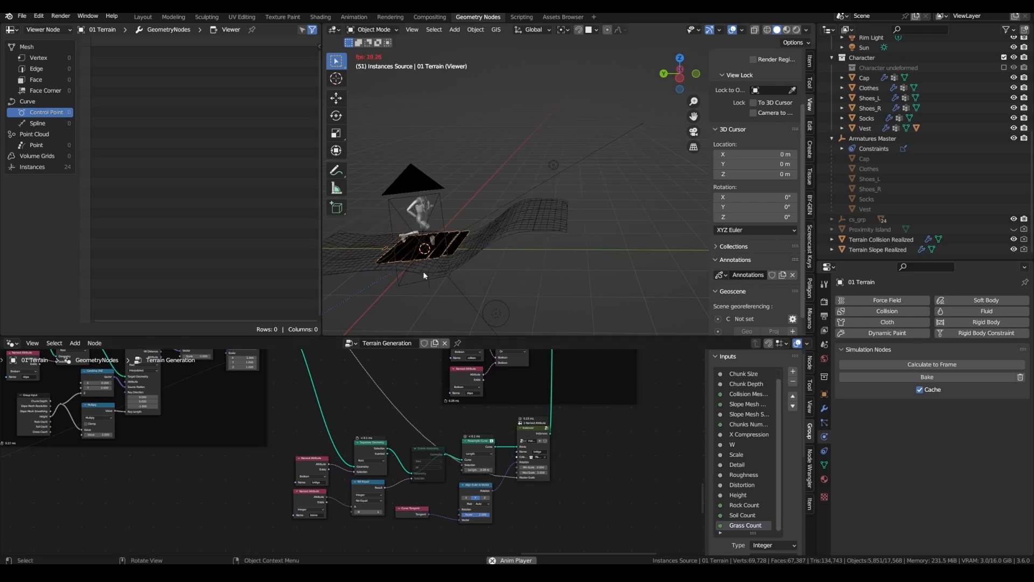
pyautogui.press('space')
pyautogui.hotkey('ctrl', 's')
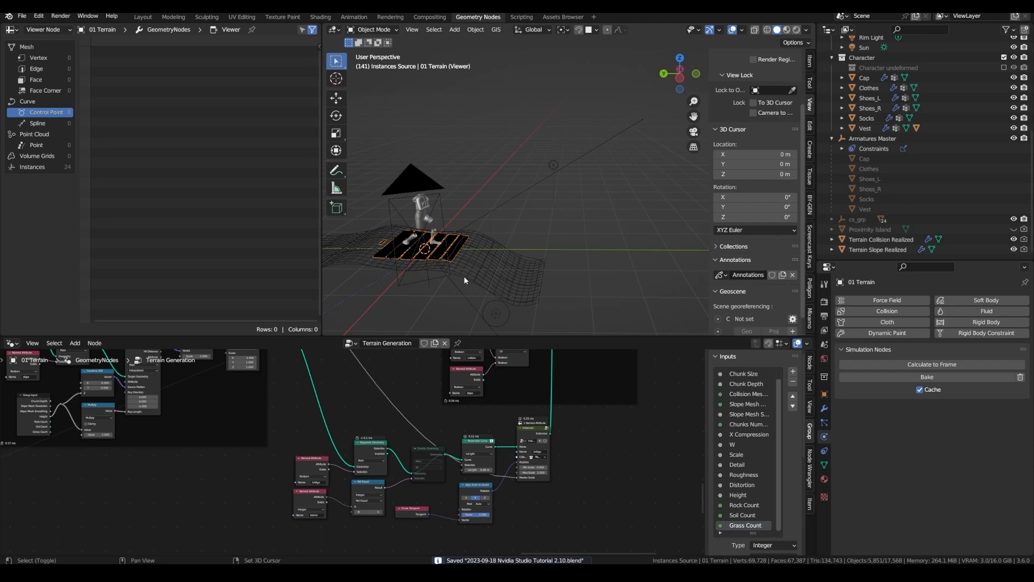
# Connect the bridge Instancer's output to Join Geometry and add a Set Position node after the FIX Z OFFSET frame's Transform Geometry
pyautogui.moveTo(345, 552); pyautogui.dragTo(510, 404)
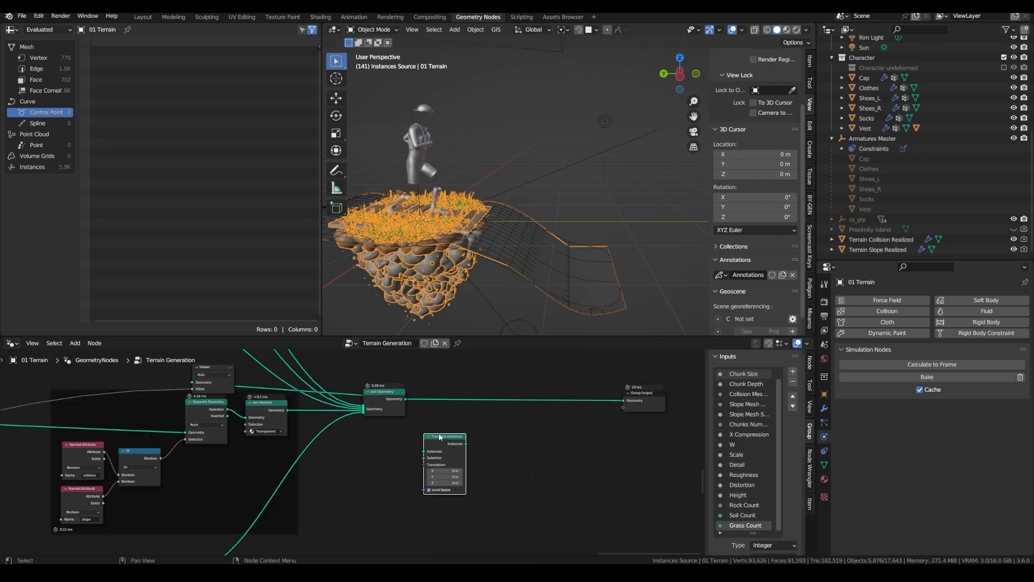
pyautogui.moveTo(161, 431); pyautogui.dragTo(598, 496, button='middle')
pyautogui.hotkey('shift', 'a')
pyautogui.write('set')
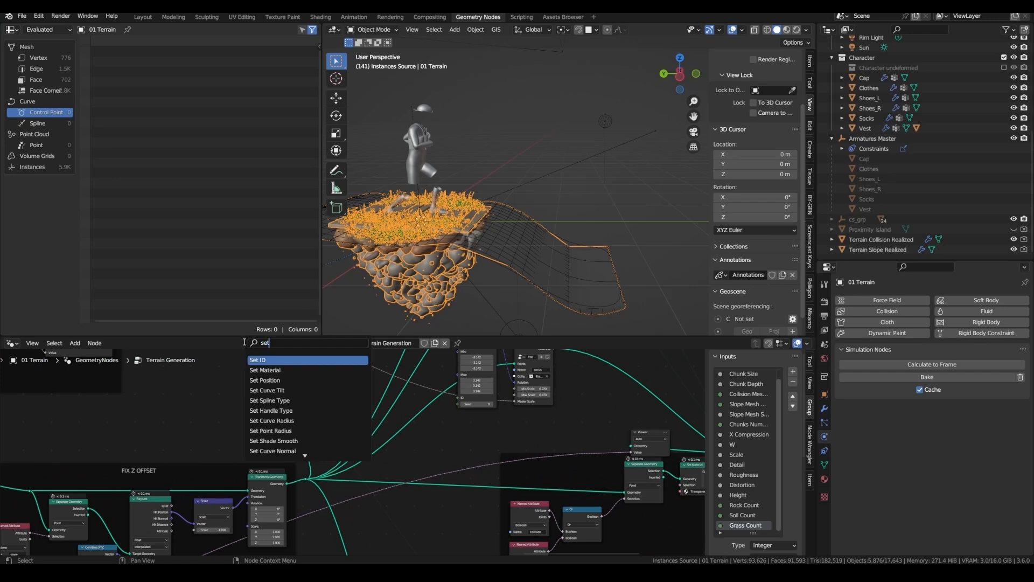
pyautogui.write(' p')
# Link Transform Geometry directly to the downstream Separate Geometry, bypassing Set Position, and add a reroute where the two links split
pyautogui.moveTo(85, 433); pyautogui.dragTo(462, 442)
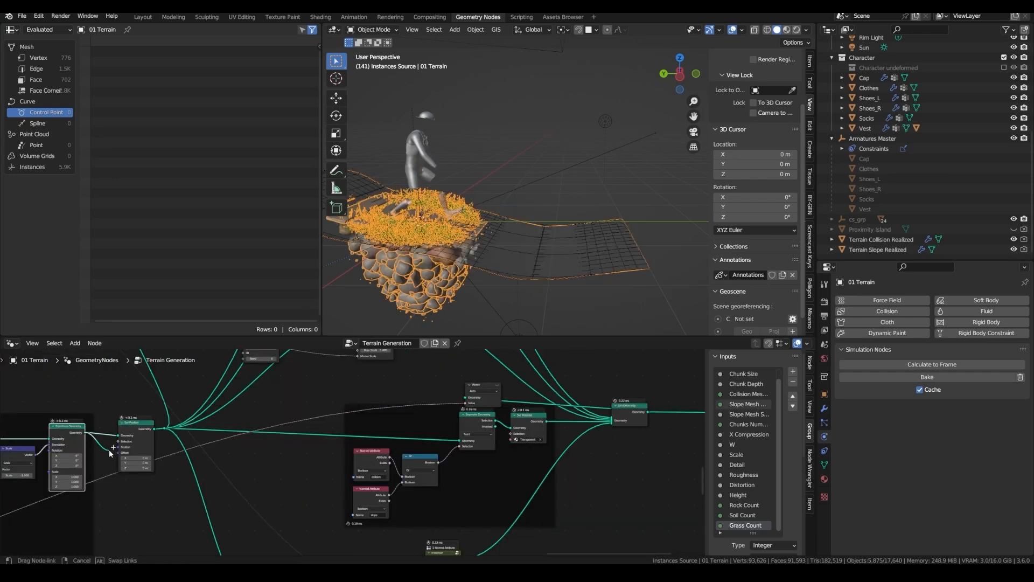
pyautogui.keyDown('shift'); pyautogui.moveTo(92, 429); pyautogui.dragTo(205, 419, button='middle'); pyautogui.keyUp('shift')
pyautogui.scroll(4, 113, 426)
pyautogui.keyDown('shift'); pyautogui.moveTo(213, 438); pyautogui.dragTo(213, 442, button='right'); pyautogui.keyUp('shift')
pyautogui.moveTo(214, 442); pyautogui.dragTo(311, 464, button='middle')
pyautogui.scroll(1, 318, 464)
pyautogui.moveTo(353, 465); pyautogui.dragTo(351, 449)
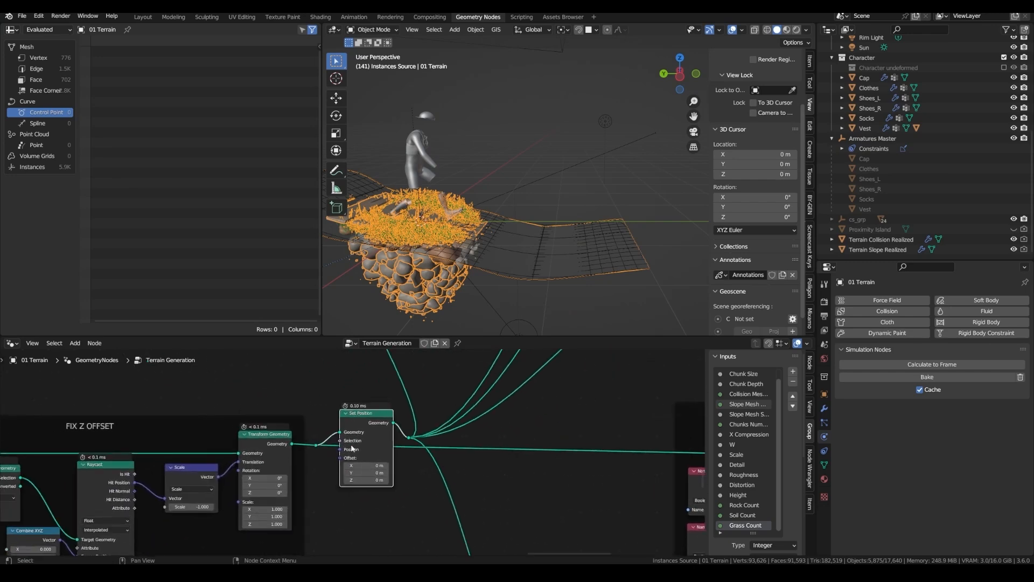
pyautogui.scroll(1, 352, 448)
pyautogui.moveTo(368, 483)
pyautogui.keyDown('shift'); pyautogui.mouseDown()
pyautogui.moveTo(383, 483)
pyautogui.moveTo(341, 483)
pyautogui.moveTo(361, 483)
pyautogui.mouseUp(); pyautogui.keyUp('shift')
pyautogui.hotkey('ctrl', 'z')
# Drive the Set Position Selection with a Boolean Named Attribute inverted by a Boolean Math node set to Not
pyautogui.moveTo(339, 441); pyautogui.dragTo(265, 374)
pyautogui.write('name')
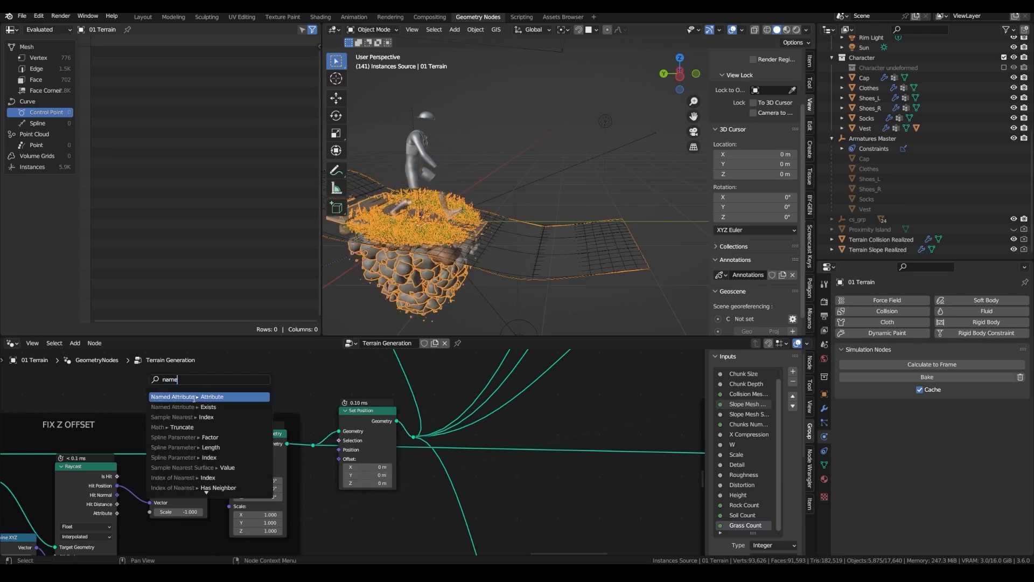
pyautogui.click(193, 399)
pyautogui.moveTo(252, 362); pyautogui.dragTo(286, 359)
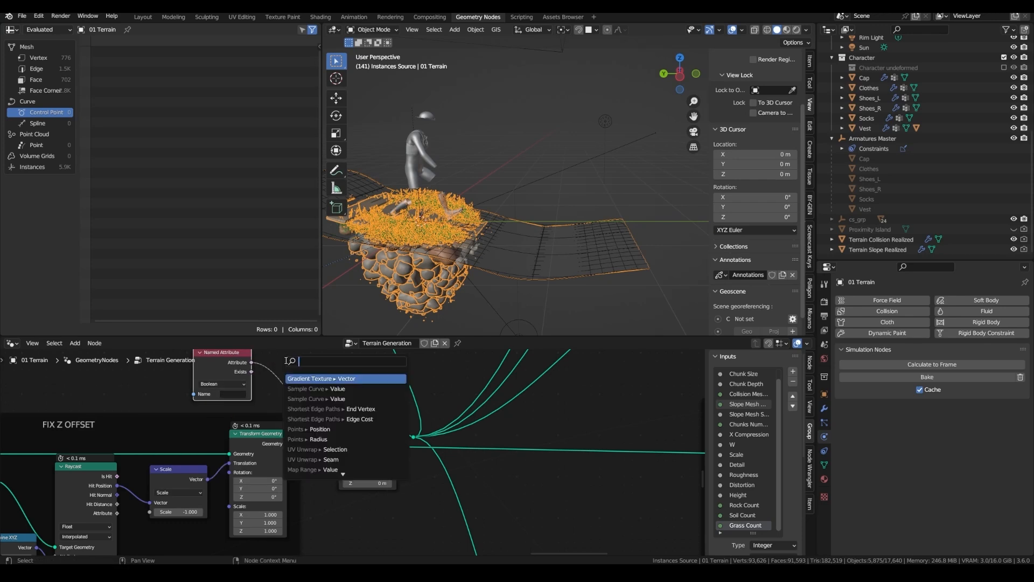
pyautogui.write('not')
pyautogui.press('Return')
pyautogui.click(273, 364)
pyautogui.moveTo(330, 370); pyautogui.dragTo(341, 442)
# Set the name of the Named Attribute feeding the Not node to bridge
pyautogui.moveTo(206, 405); pyautogui.dragTo(287, 424, button='middle')
pyautogui.scroll(2, 286, 424)
pyautogui.click(312, 413)
pyautogui.write('bridge')
pyautogui.press('Return')
pyautogui.scroll(-2, 434, 431)
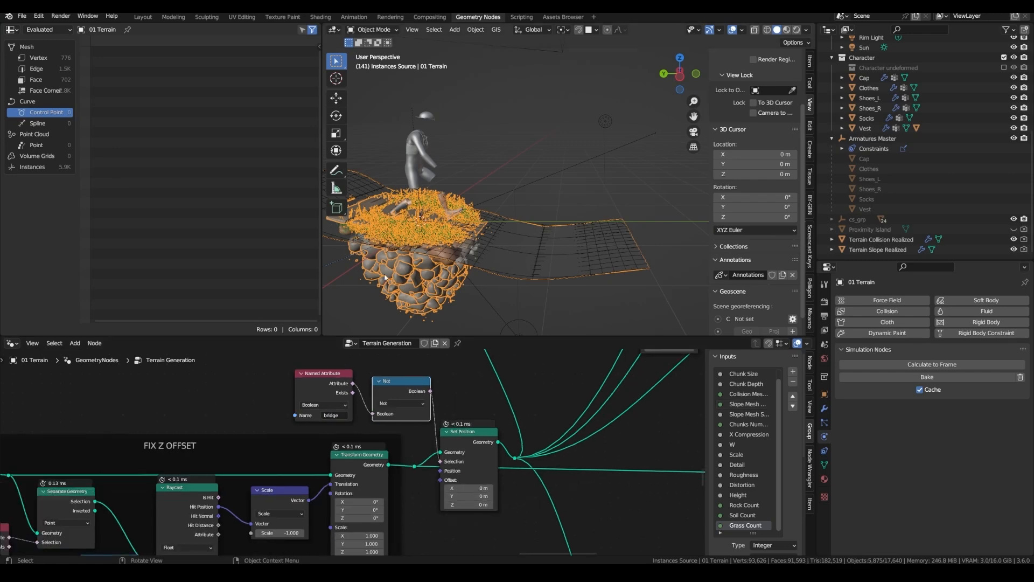
# Sketch a blue annotation in the viewport outlining the hanging dip across the floating terrain chunk, and save the file
pyautogui.moveTo(425, 237); pyautogui.dragTo(515, 213, button='middle')
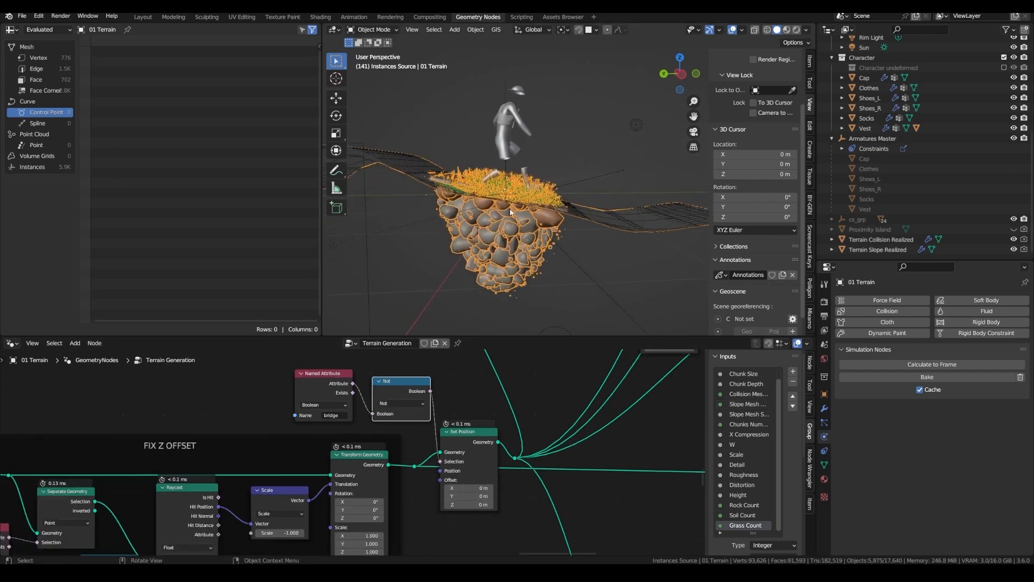
pyautogui.click(336, 170)
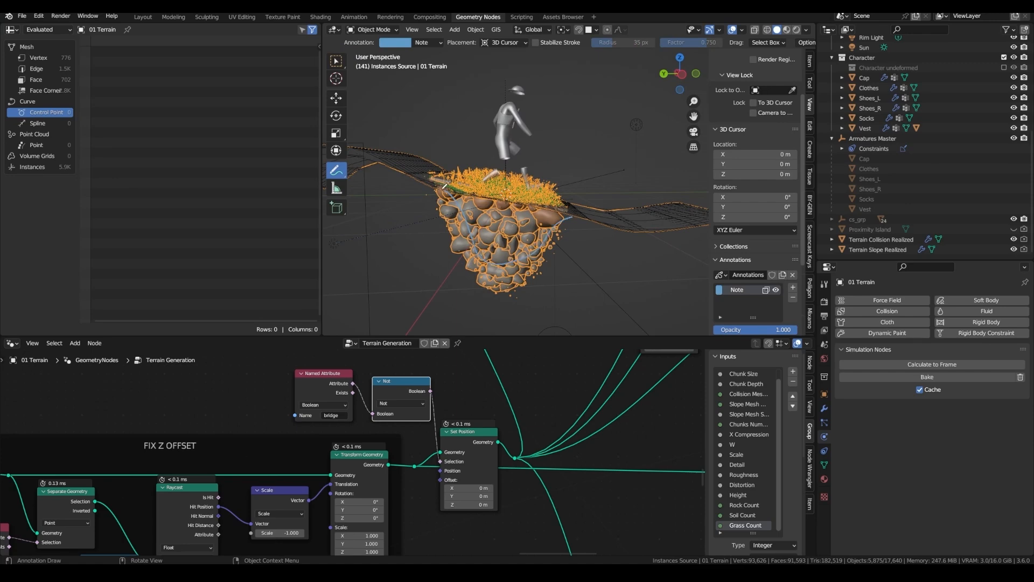
pyautogui.scroll(-4, 368, 401)
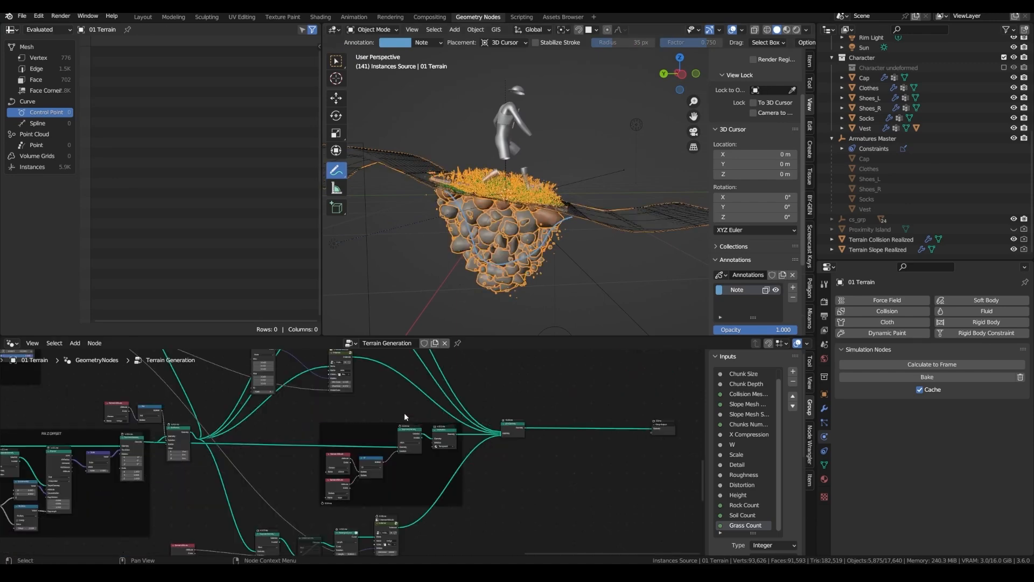
pyautogui.scroll(1, 315, 406)
pyautogui.moveTo(316, 406); pyautogui.dragTo(373, 426, button='middle')
pyautogui.hotkey('ctrl', 's')
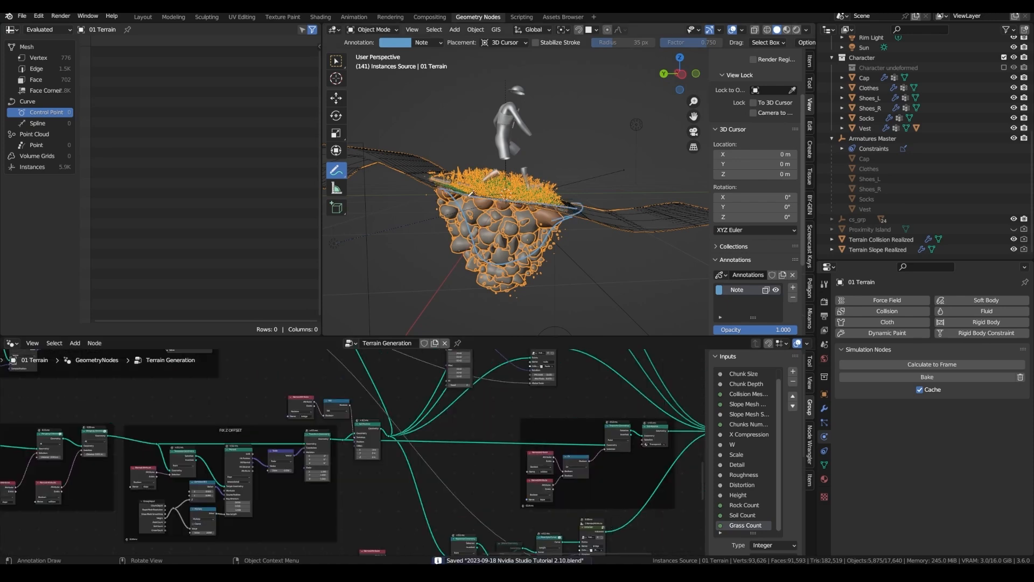
# Add a Named Attribute node below the FIX Z OFFSET frame, set to Vector with the name local_position
pyautogui.scroll(2, 380, 423)
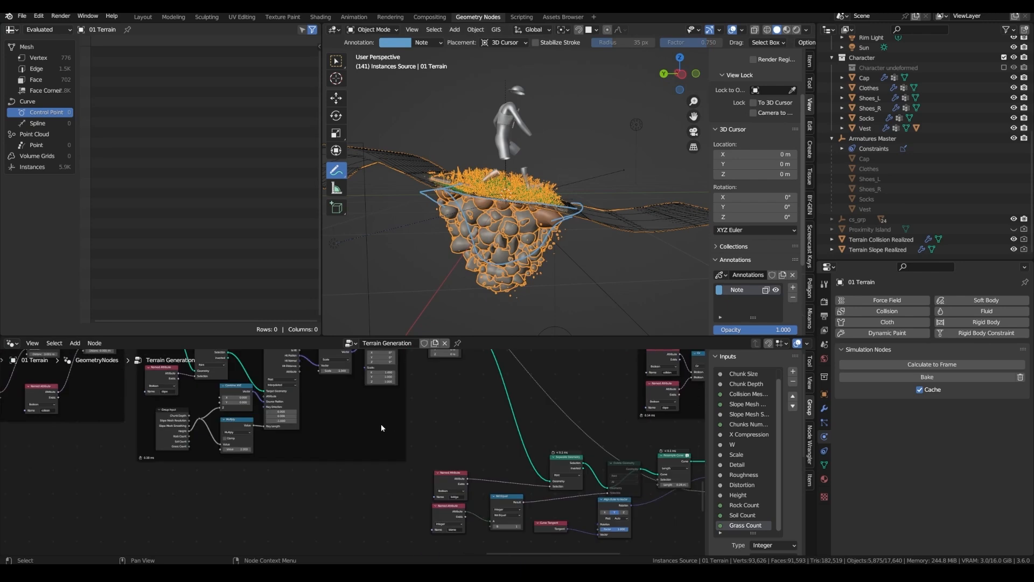
pyautogui.hotkey('shift', 'a')
pyautogui.click(308, 340)
pyautogui.write('name')
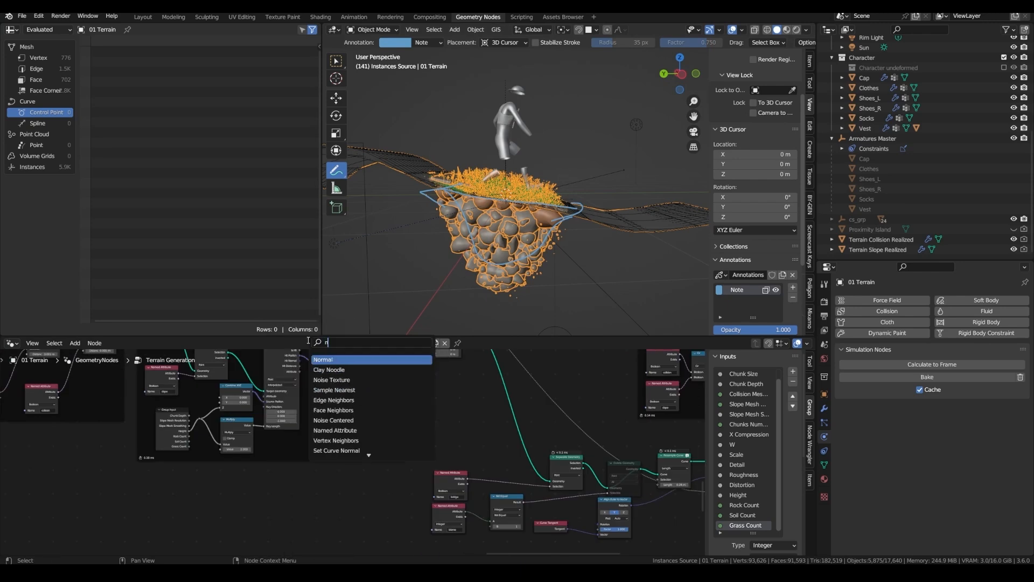
pyautogui.click(328, 359)
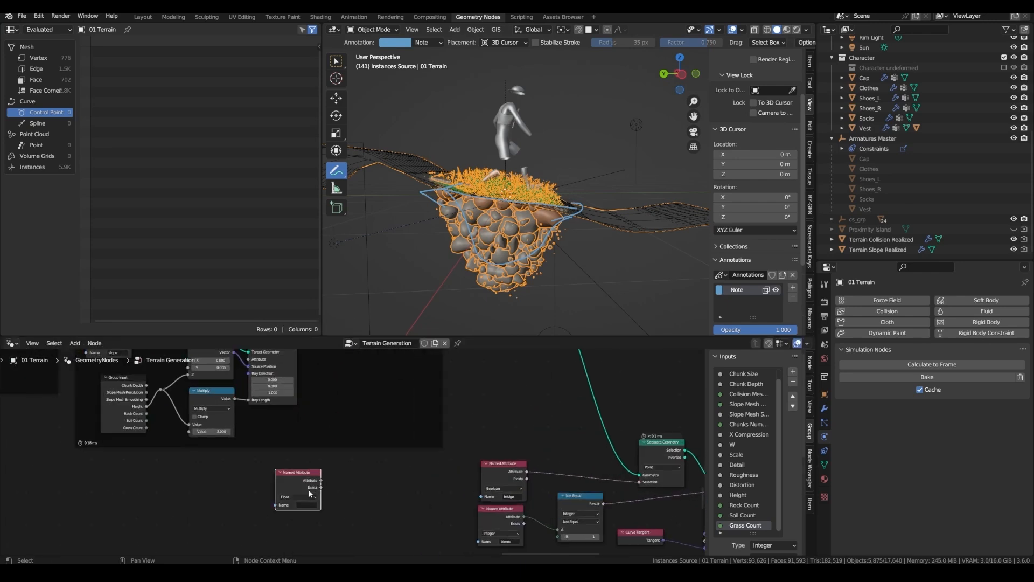
pyautogui.click(312, 504)
pyautogui.click(313, 505)
# Link the local_position attribute to a new Separate XYZ node and preview its Y output in the Viewer
pyautogui.moveTo(346, 460); pyautogui.dragTo(383, 474)
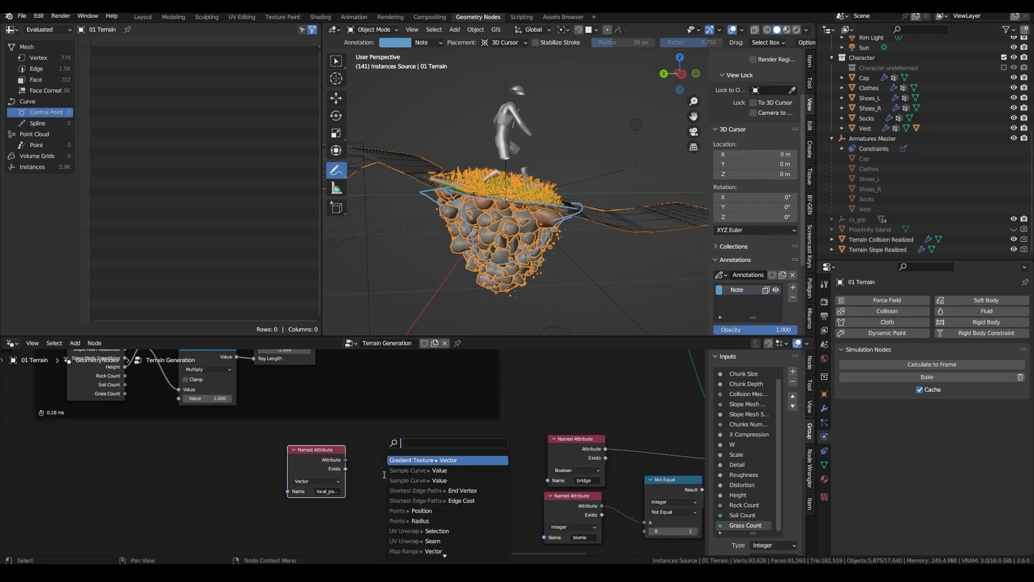
pyautogui.write('spea')
pyautogui.click(414, 489)
pyautogui.click(402, 469)
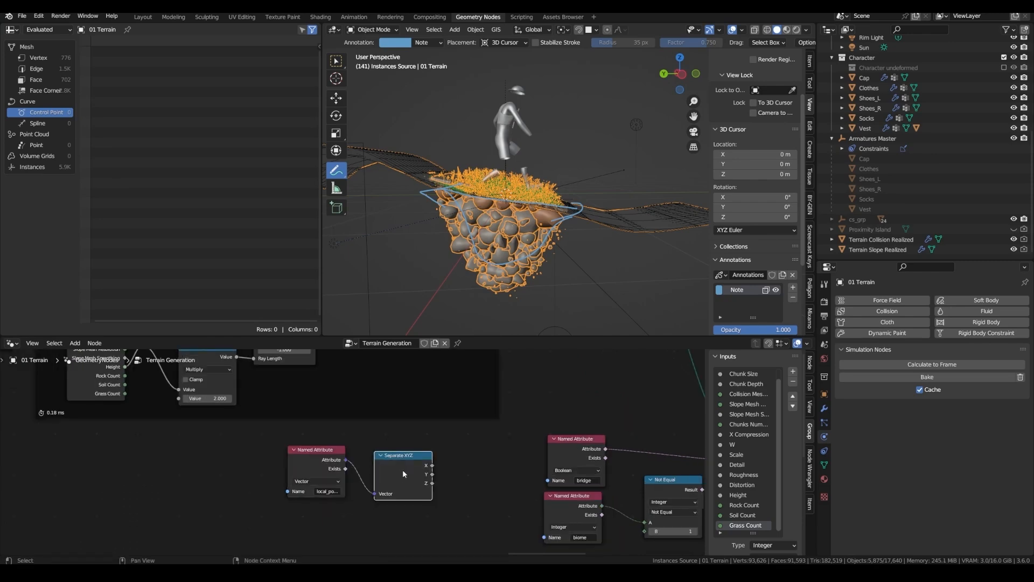
pyautogui.keyDown('ctrl'); pyautogui.keyDown('shift'); pyautogui.click(403, 469); pyautogui.keyUp('shift'); pyautogui.keyUp('ctrl')
pyautogui.keyDown('ctrl'); pyautogui.keyDown('shift'); pyautogui.click(403, 470); pyautogui.keyUp('shift'); pyautogui.keyUp('ctrl')
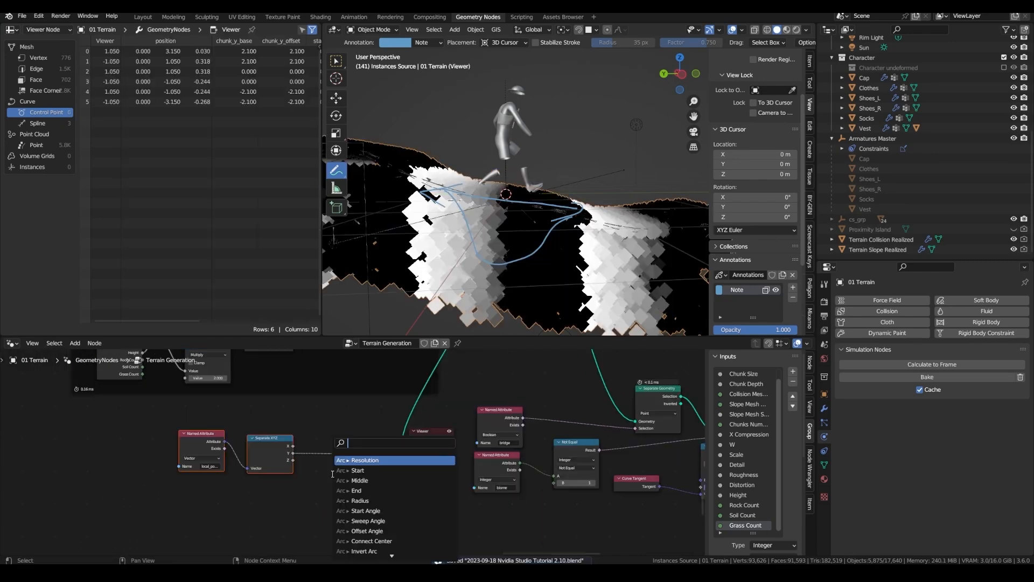
# Feed Separate XYZ's Y output into a new Map Range node and add a Group Input node
pyautogui.write('map')
pyautogui.press('Down')
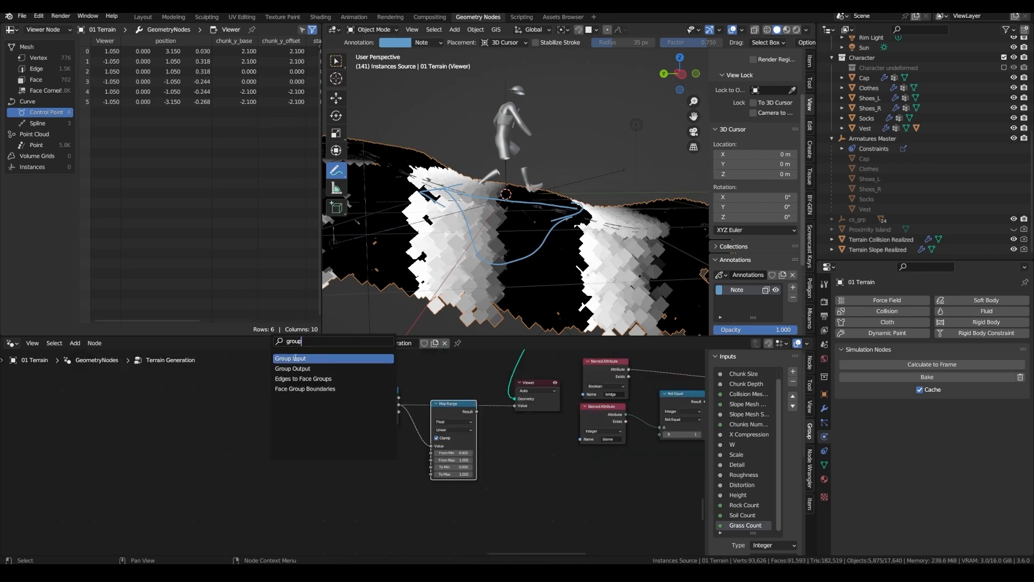
pyautogui.click(297, 359)
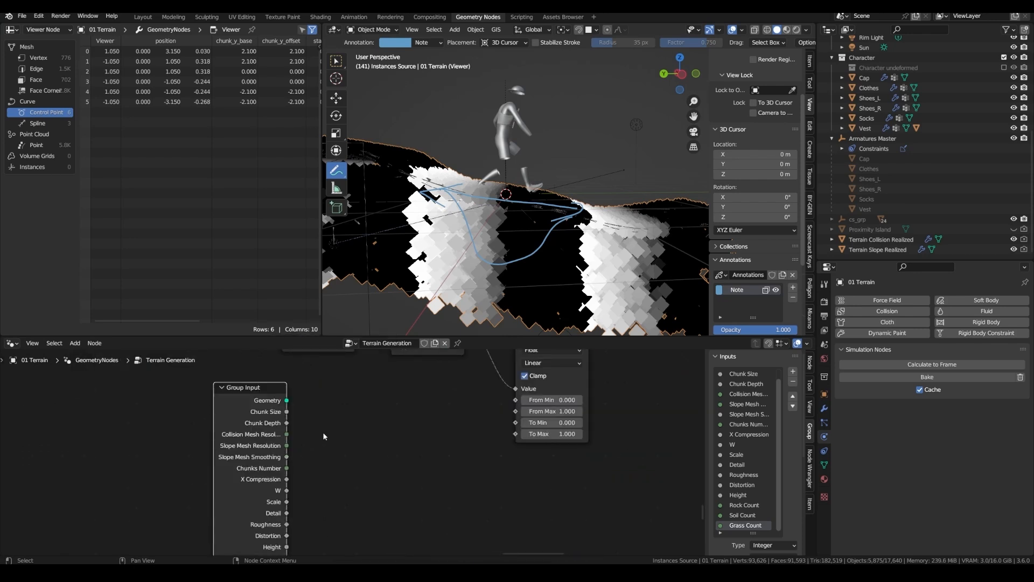
# Drive Map Range's From Min with Chunk Size divided by 2, and From Max with a duplicate Divide using the negated divisor
pyautogui.moveTo(323, 434); pyautogui.dragTo(288, 448, button='middle')
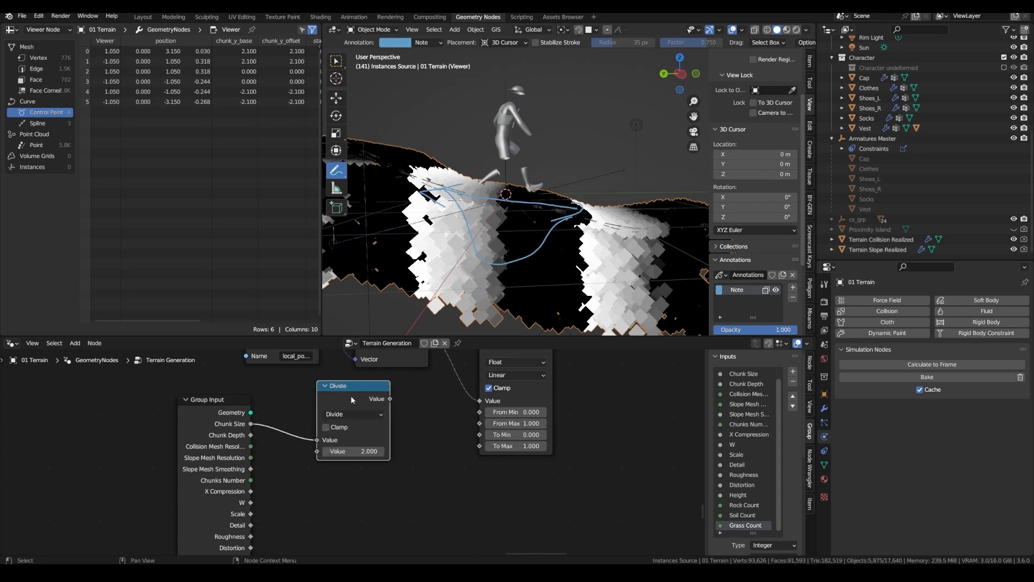
pyautogui.moveTo(352, 395); pyautogui.dragTo(351, 393)
pyautogui.hotkey('ctrl', 'shift', 'd')
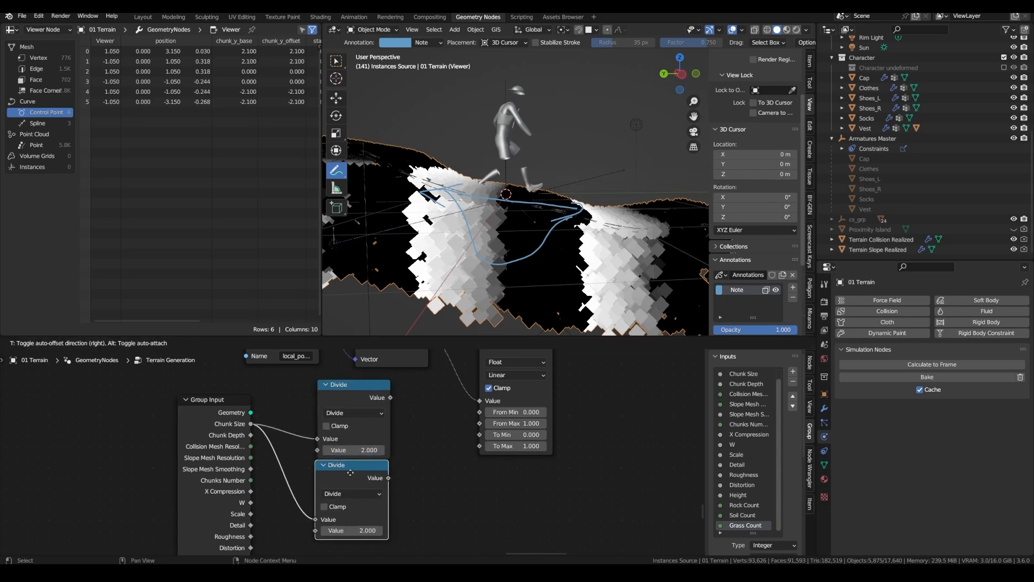
pyautogui.click(348, 472)
pyautogui.click(354, 530)
pyautogui.write('-')
pyautogui.press('Return')
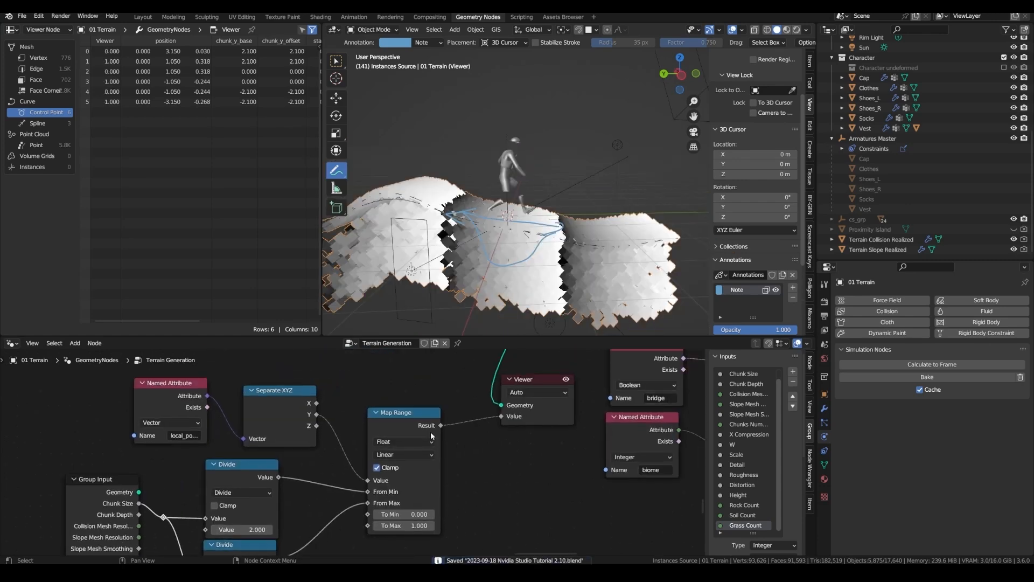
# Insert a Float Curve between Map Range and the Viewer, shaped as a U with its middle point at about 0.5, 0
pyautogui.hotkey('shift', 'a')
pyautogui.write('floa')
pyautogui.press('Return')
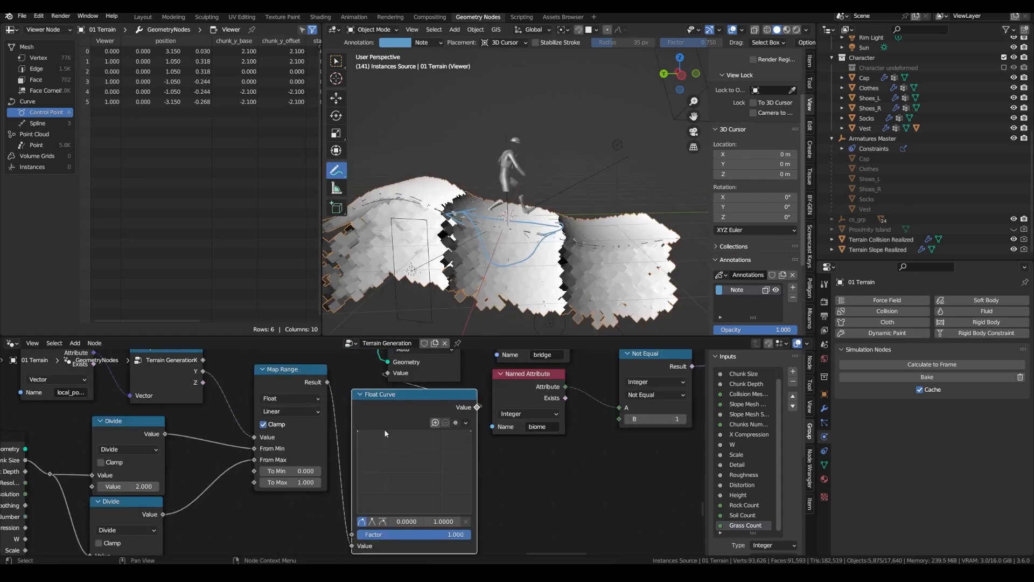
pyautogui.click(413, 449)
pyautogui.moveTo(418, 448); pyautogui.dragTo(417, 521)
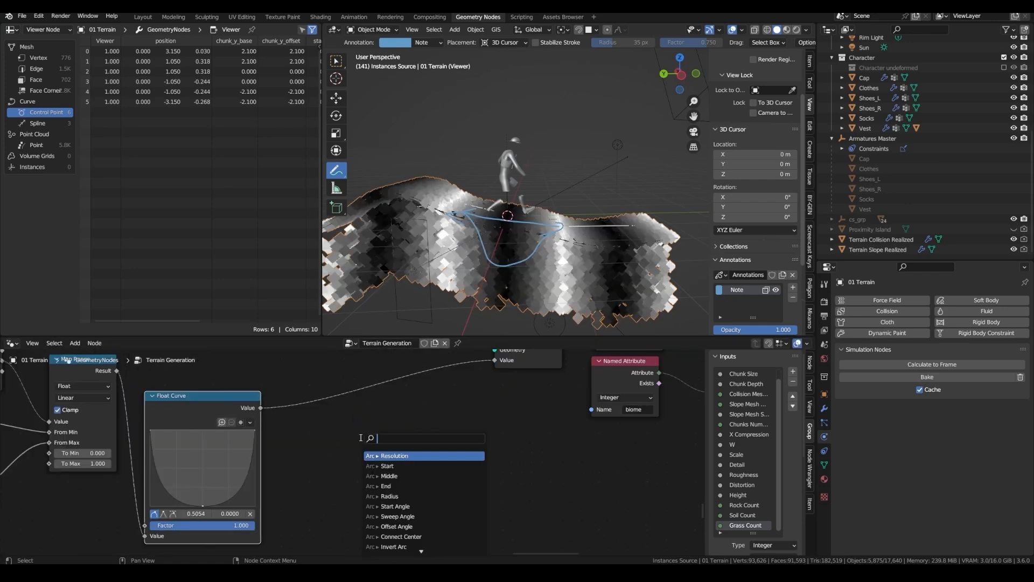
# Connect the Float Curve value to the Factor of a new Float Mix node with A set to -1
pyautogui.write('mix')
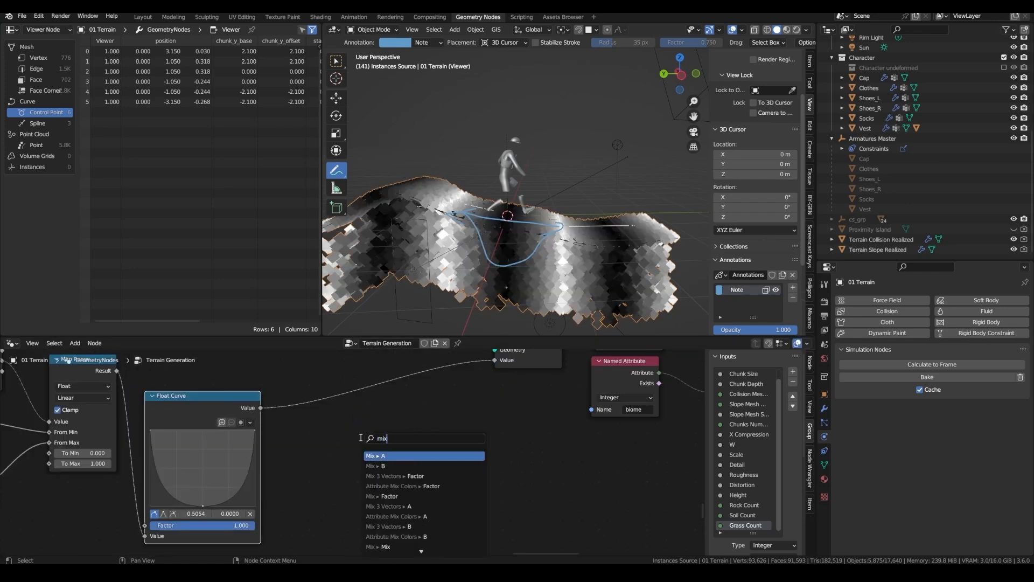
pyautogui.press('Return')
pyautogui.click(418, 472)
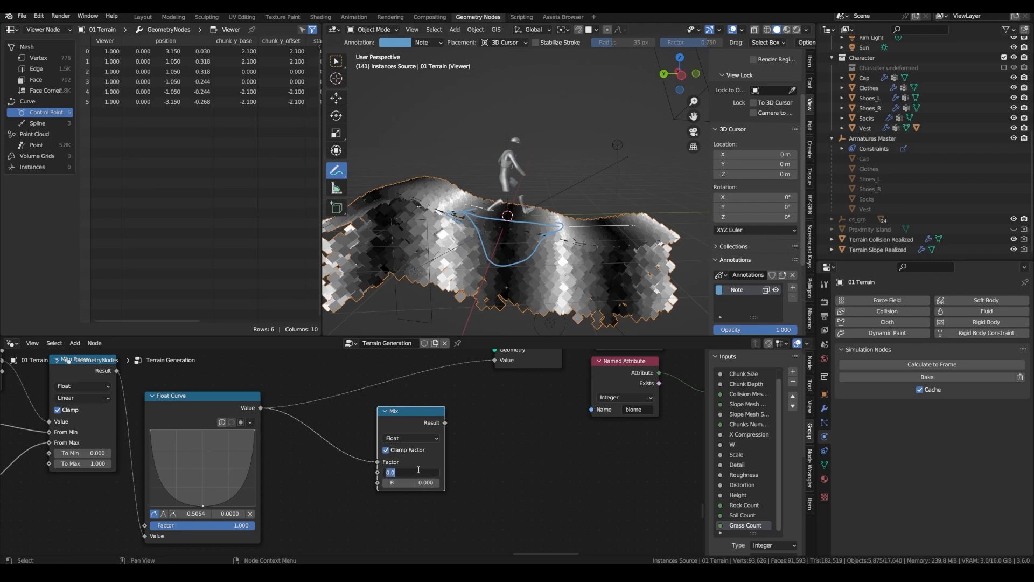
pyautogui.write('-1')
pyautogui.press('Return')
# Route the Mix result through Combine XYZ's Z into the Set Position Offset, and save the file
pyautogui.moveTo(504, 428); pyautogui.dragTo(477, 474, button='middle')
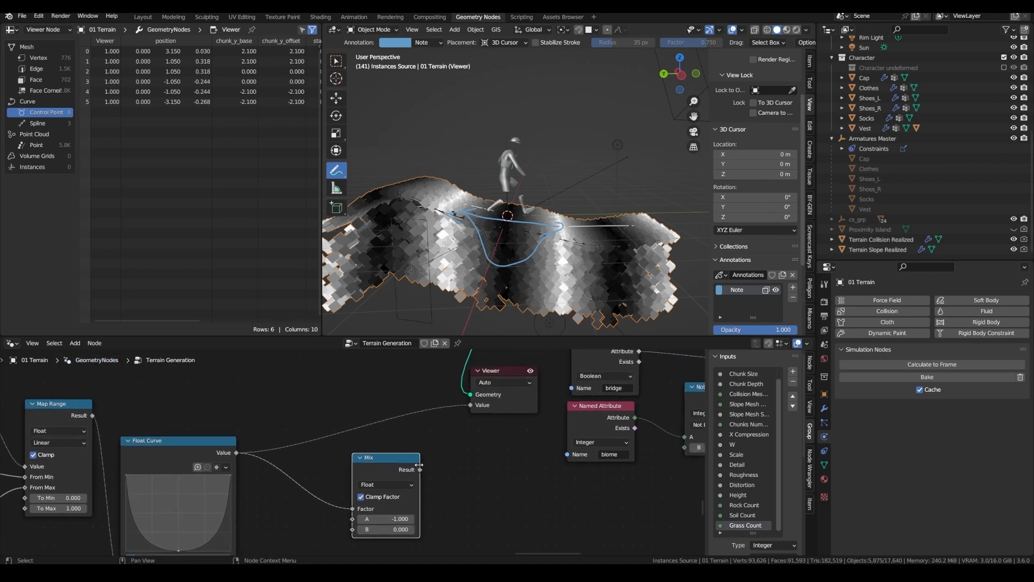
pyautogui.hotkey('shift', 'a')
pyautogui.write('com')
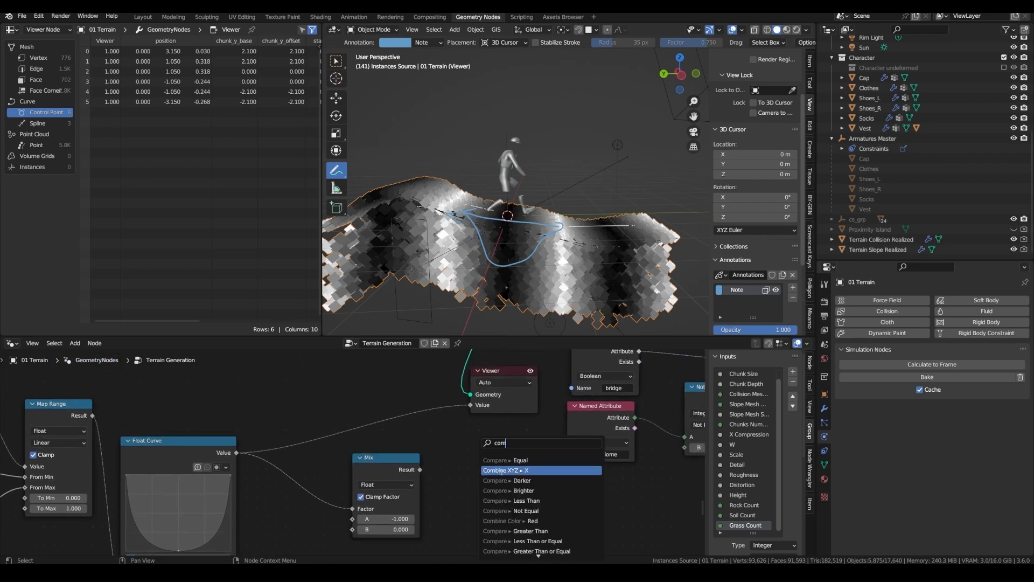
pyautogui.click(502, 471)
pyautogui.scroll(-1, 507, 477)
pyautogui.moveTo(521, 470); pyautogui.dragTo(484, 450)
pyautogui.scroll(-1, 478, 382)
pyautogui.hotkey('ctrl', 's')
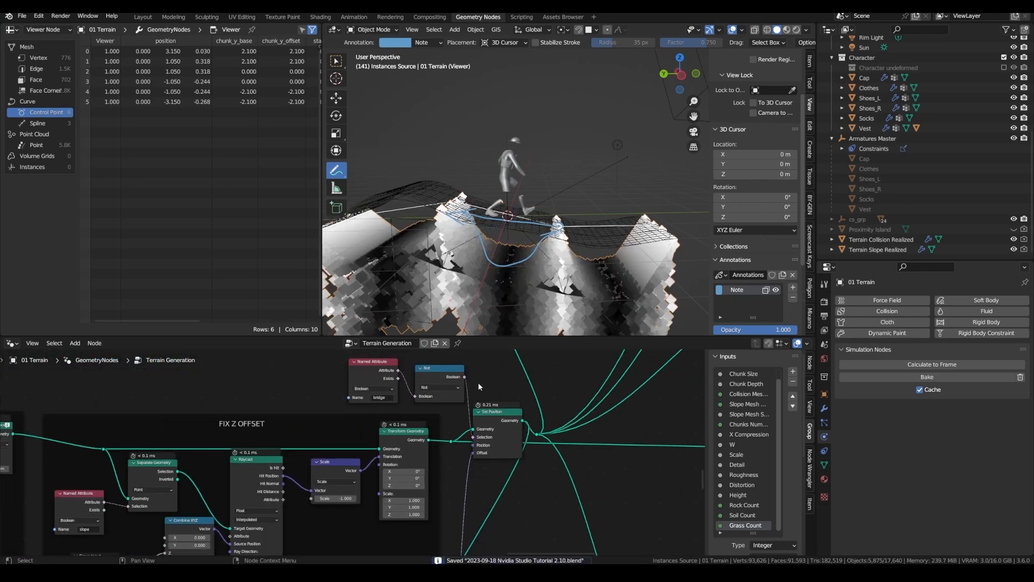
# Duplicate the bridge Named Attribute as an Integer named biome and compare it with an Equal node whose B is 1
pyautogui.moveTo(333, 354); pyautogui.dragTo(402, 371)
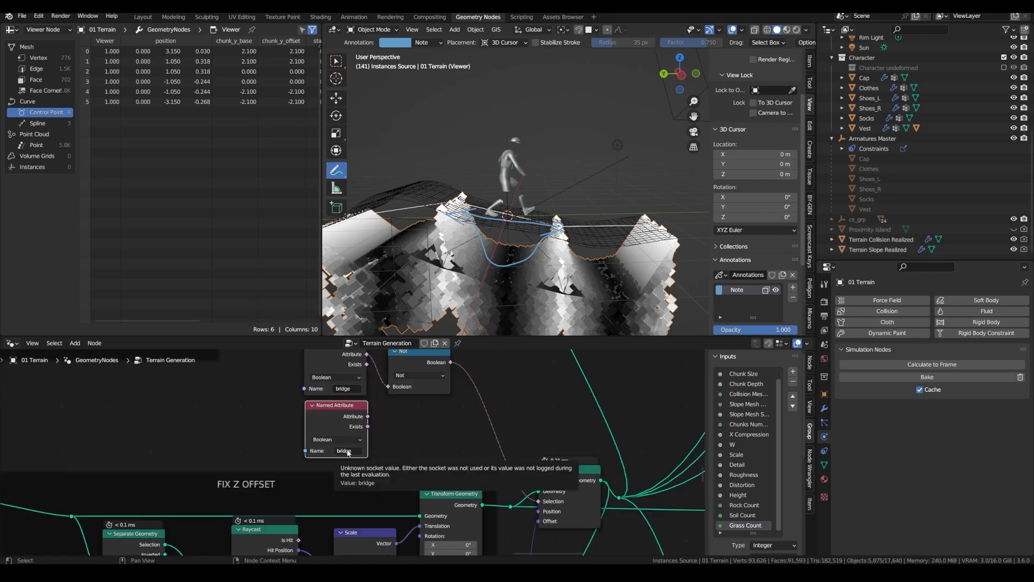
pyautogui.click(351, 452)
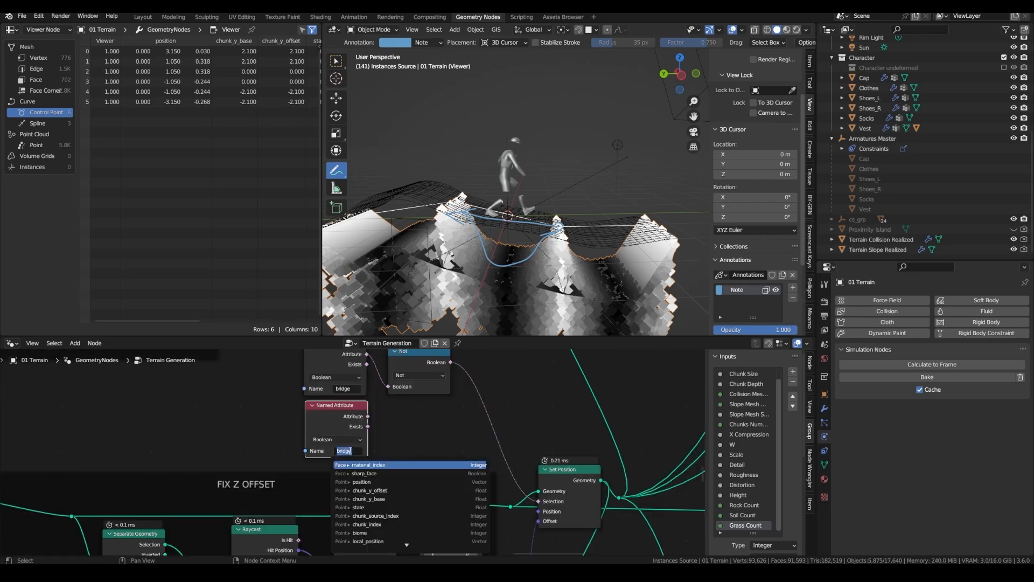
pyautogui.write('bio')
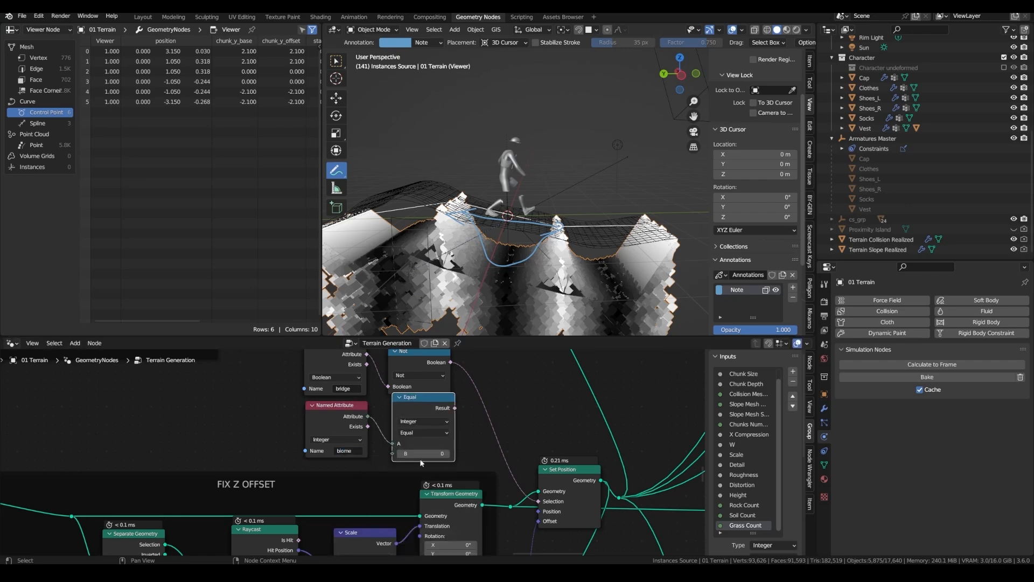
pyautogui.write('1')
pyautogui.press('Return')
pyautogui.moveTo(445, 408); pyautogui.dragTo(437, 416)
# Combine the Equal and Not results with a Boolean Math And node driving the Set Position Selection, and save the file
pyautogui.moveTo(448, 416); pyautogui.dragTo(477, 416)
pyautogui.write('a')
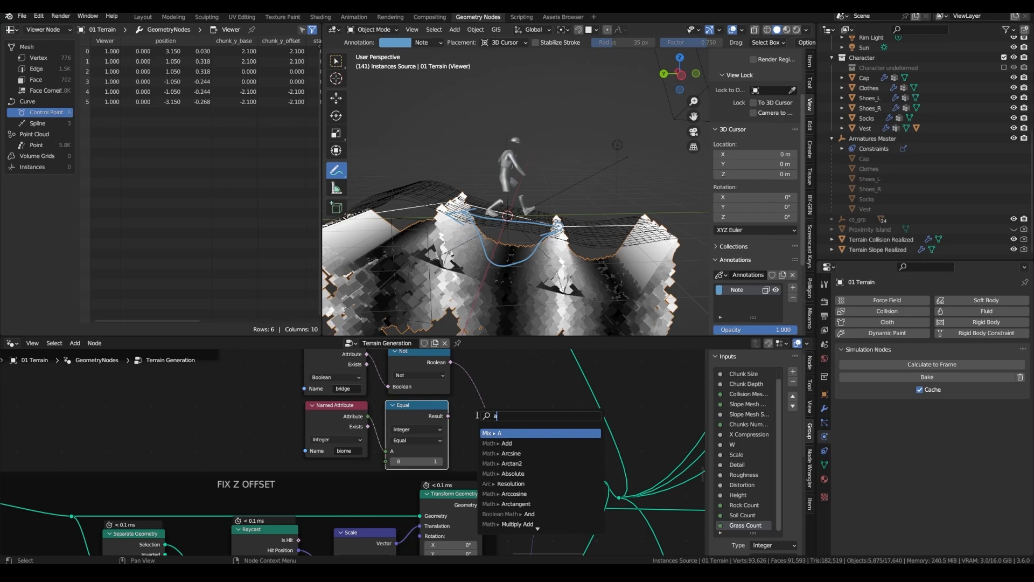
pyautogui.click(509, 514)
pyautogui.moveTo(451, 362); pyautogui.dragTo(480, 408)
pyautogui.scroll(-2, 520, 374)
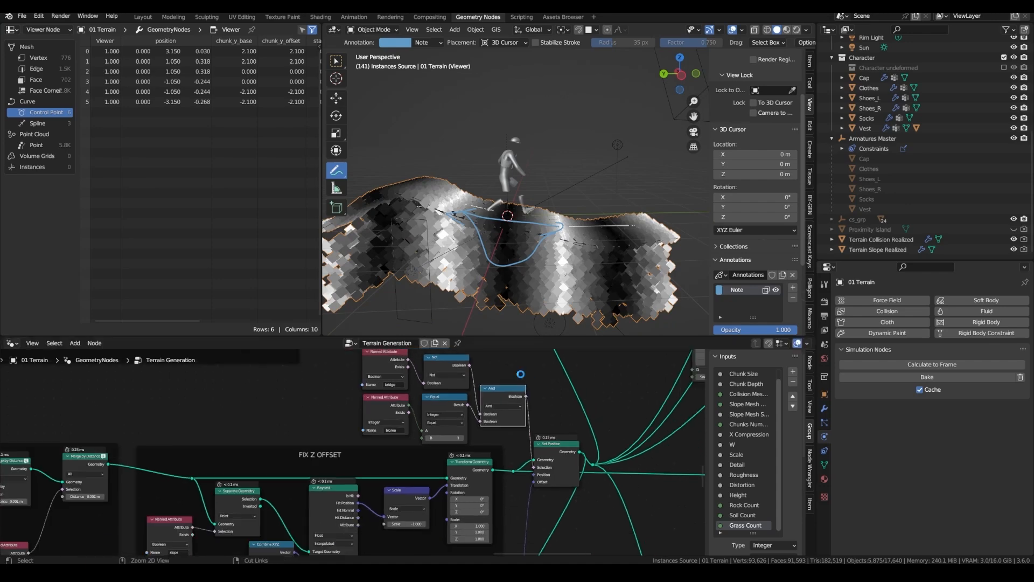
pyautogui.hotkey('ctrl', 's')
# Play the animation from the first frame and examine how the offset behaves on the terrain chunks
pyautogui.scroll(-1, 520, 373)
pyautogui.scroll(-2, 522, 377)
pyautogui.hotkey('shift', 'Left')
pyautogui.press('space')
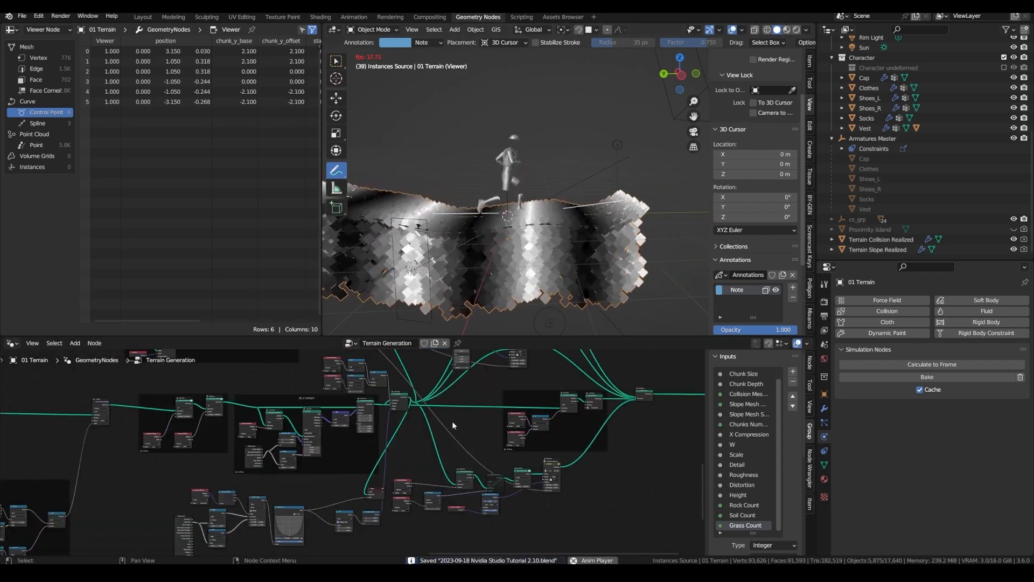
pyautogui.scroll(2, 518, 434)
pyautogui.moveTo(518, 435); pyautogui.dragTo(401, 439, button='middle')
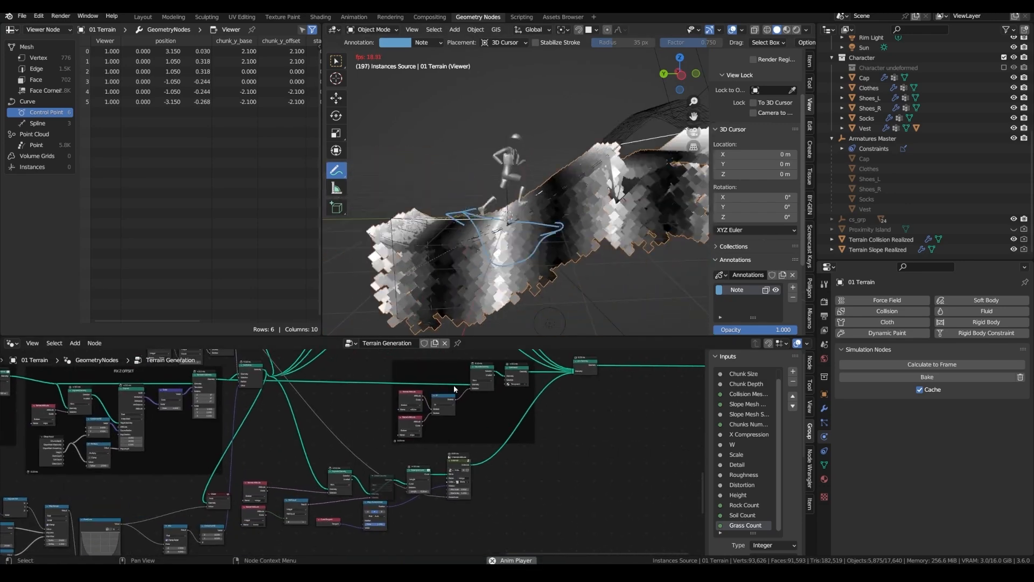
pyautogui.press('space')
pyautogui.keyDown('shift'); pyautogui.moveTo(537, 229); pyautogui.dragTo(470, 234, button='middle'); pyautogui.keyUp('shift')
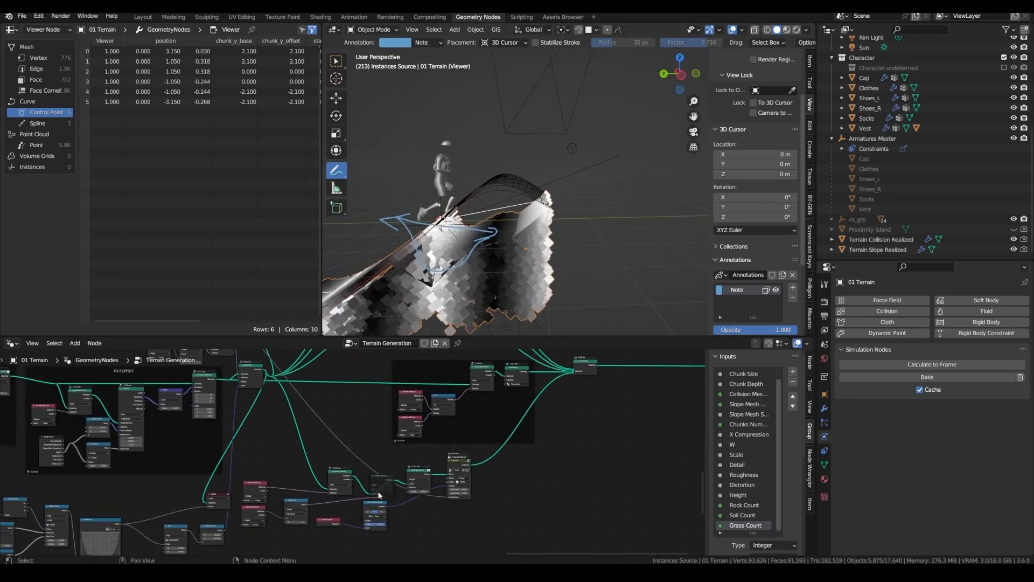
# Unmute the Delete Geometry node ahead of Resample Curve and preview the Join Geometry output
pyautogui.scroll(6, 395, 494)
pyautogui.click(378, 464)
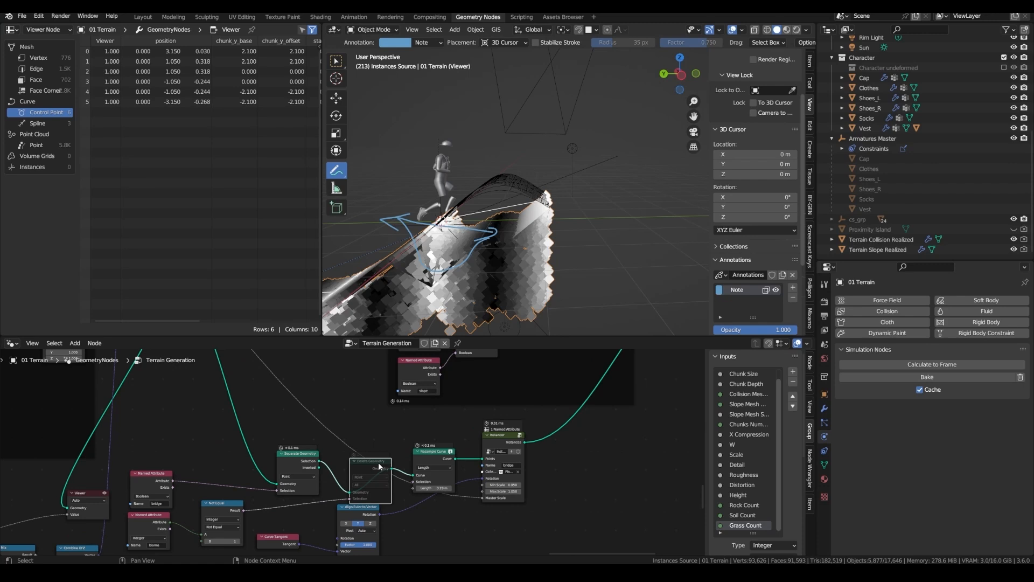
pyautogui.press('m')
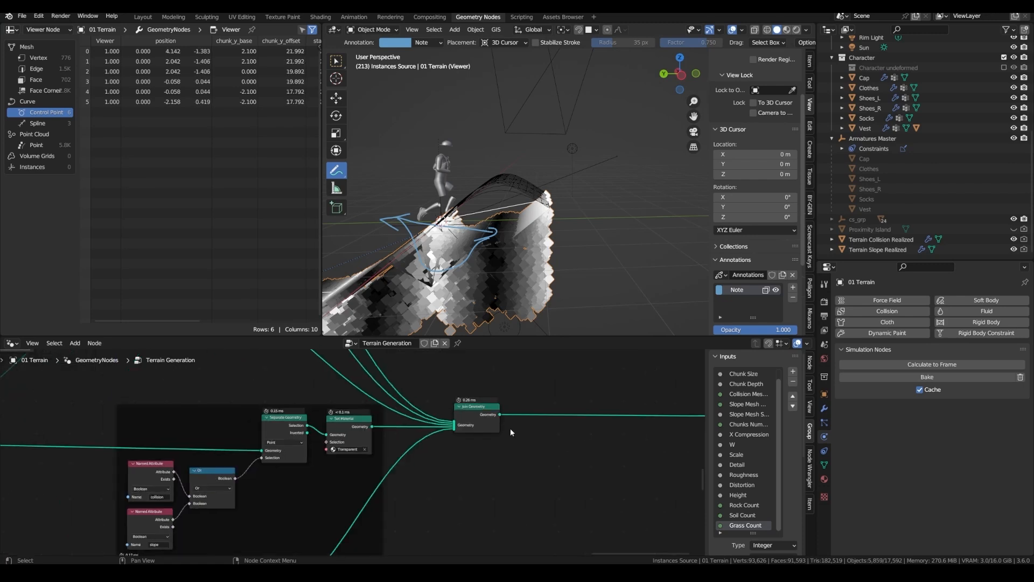
pyautogui.keyDown('ctrl'); pyautogui.keyDown('shift'); pyautogui.click(486, 415); pyautogui.keyUp('shift'); pyautogui.keyUp('ctrl')
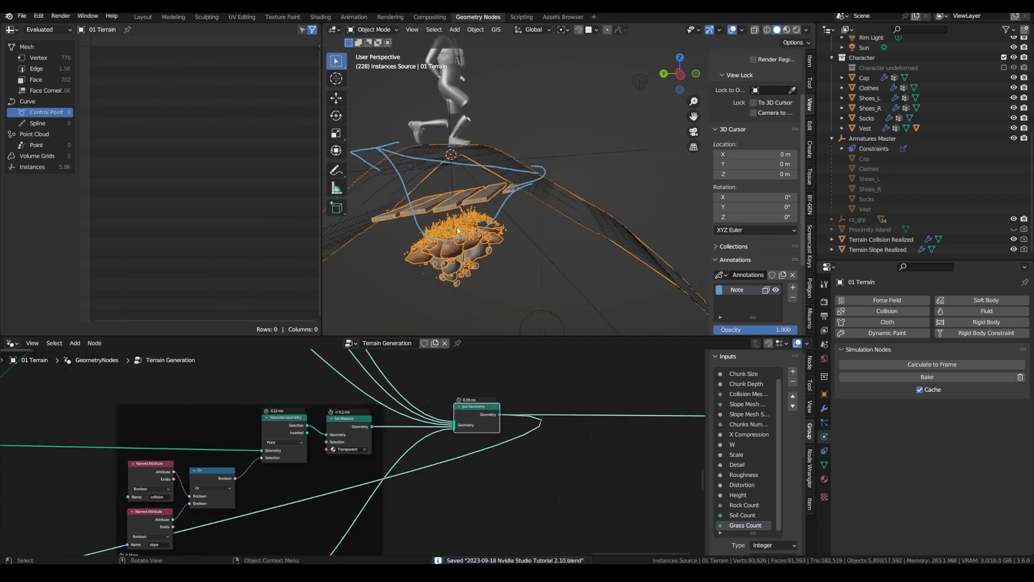
# Set A of the Mix node that feeds the Combine XYZ Z input to -1.750 and save the file
pyautogui.moveTo(334, 431); pyautogui.dragTo(431, 398, button='middle')
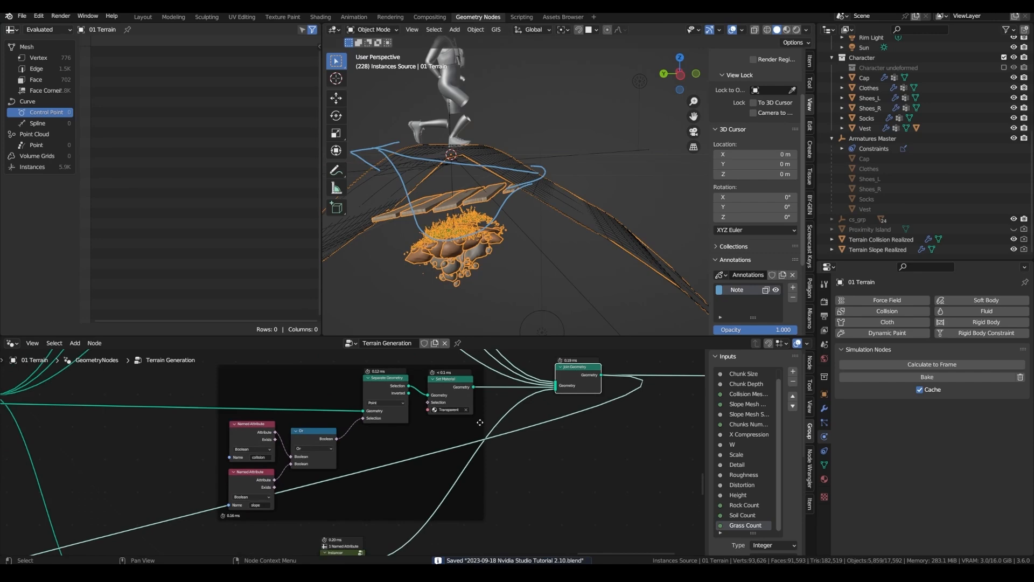
pyautogui.scroll(-4, 354, 419)
pyautogui.moveTo(355, 424); pyautogui.dragTo(456, 354, button='middle')
pyautogui.scroll(9, 367, 502)
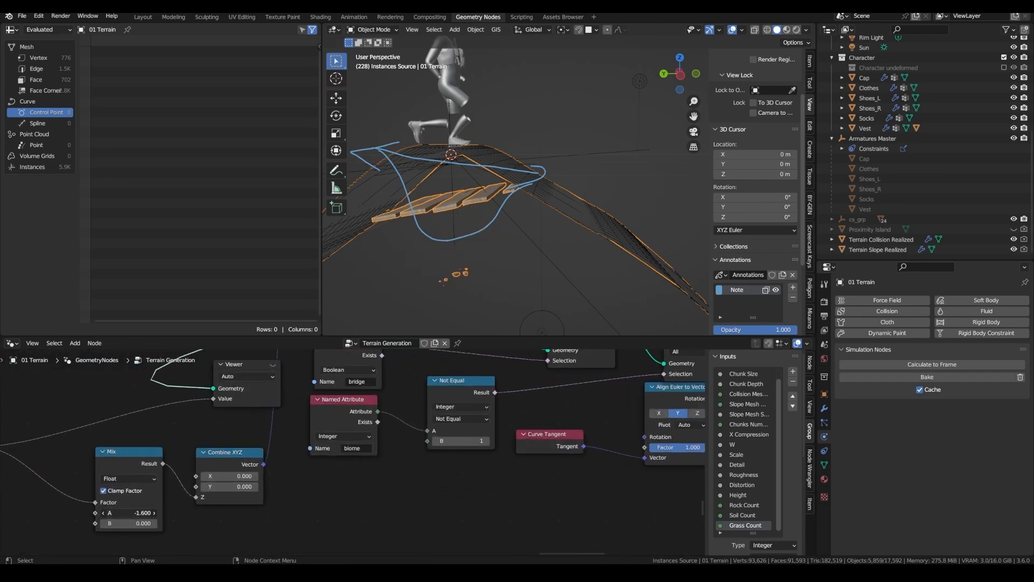
pyautogui.click(154, 512)
pyautogui.press('Return')
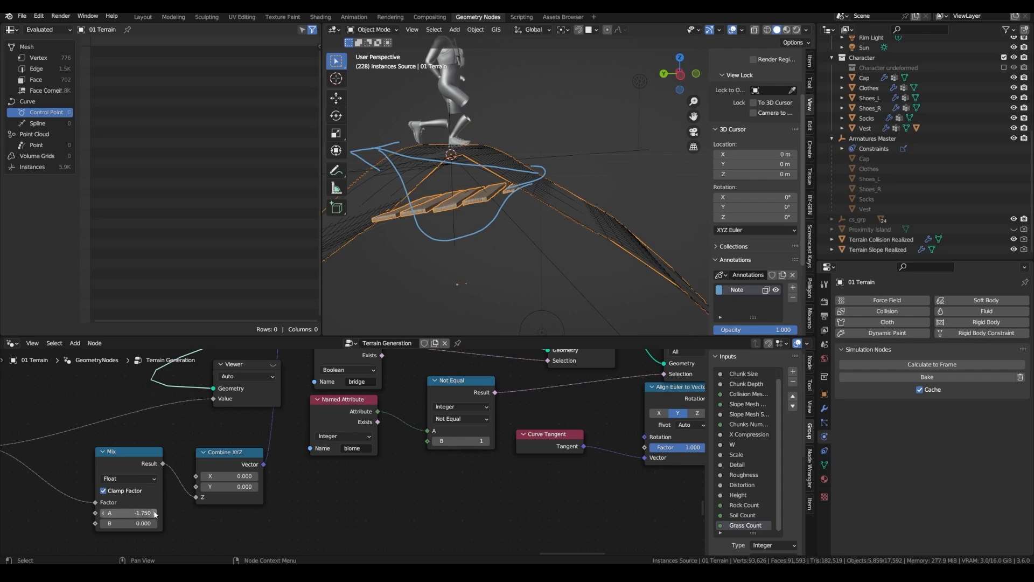
pyautogui.hotkey('ctrl', 's')
pyautogui.scroll(-3, 419, 247)
pyautogui.scroll(4, 431, 226)
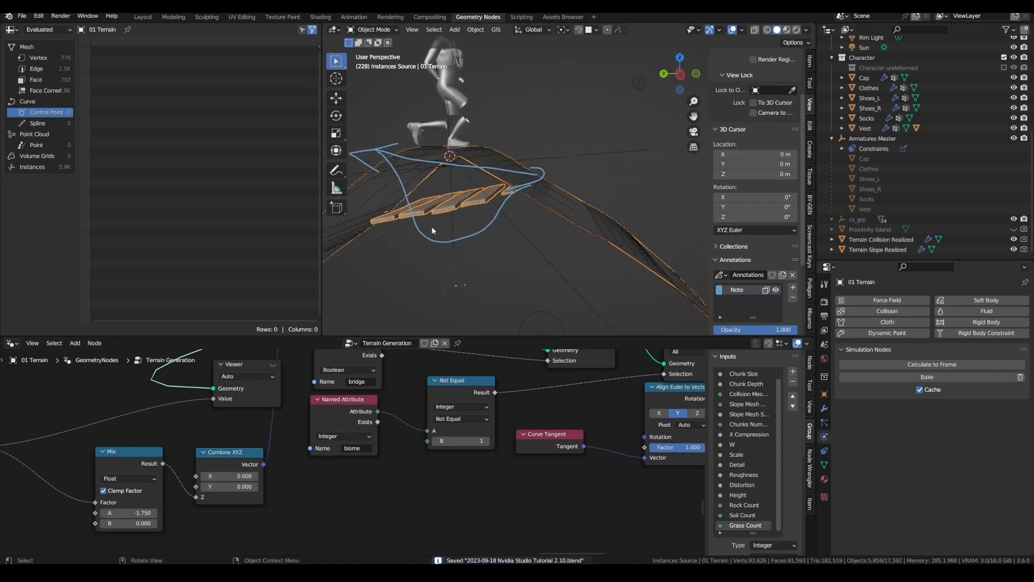
pyautogui.moveTo(432, 226); pyautogui.dragTo(437, 209, button='middle')
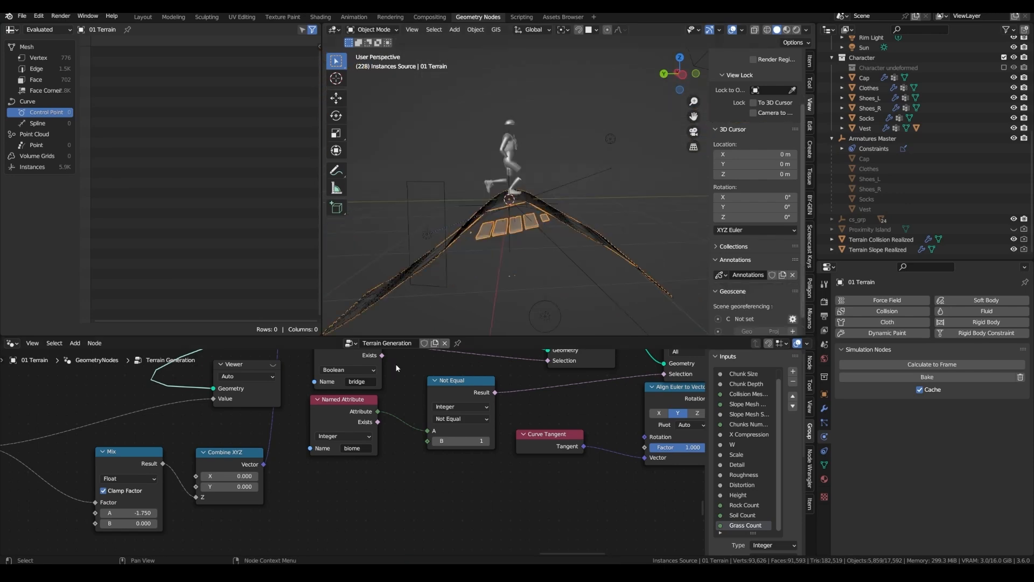
pyautogui.scroll(3, 395, 238)
pyautogui.moveTo(501, 221); pyautogui.dragTo(515, 213, button='middle')
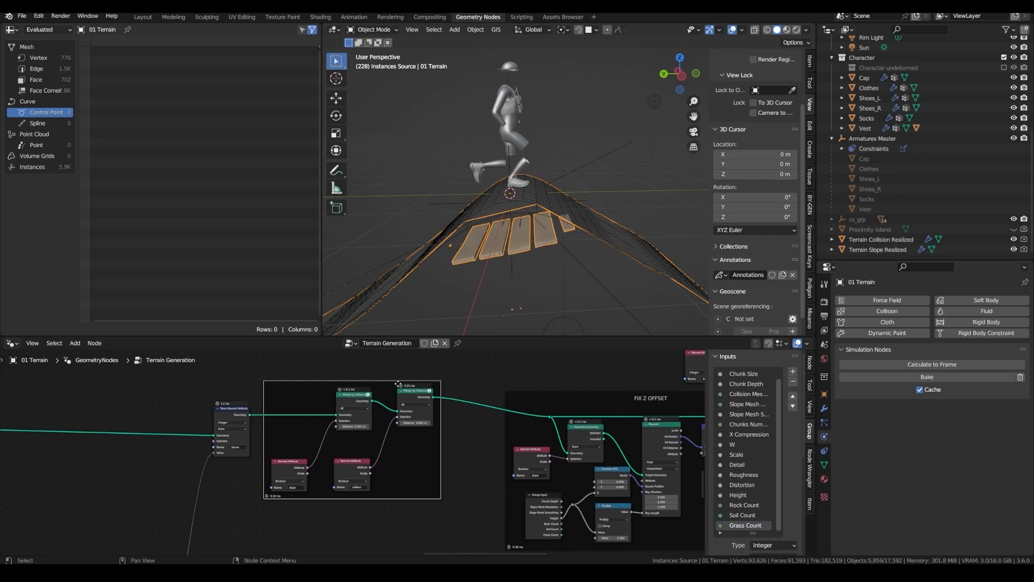
# Move the plank branch's Resample Curve, Separate Geometry, Delete Geometry and Named Attribute nodes closer together
pyautogui.moveTo(440, 388); pyautogui.dragTo(460, 391)
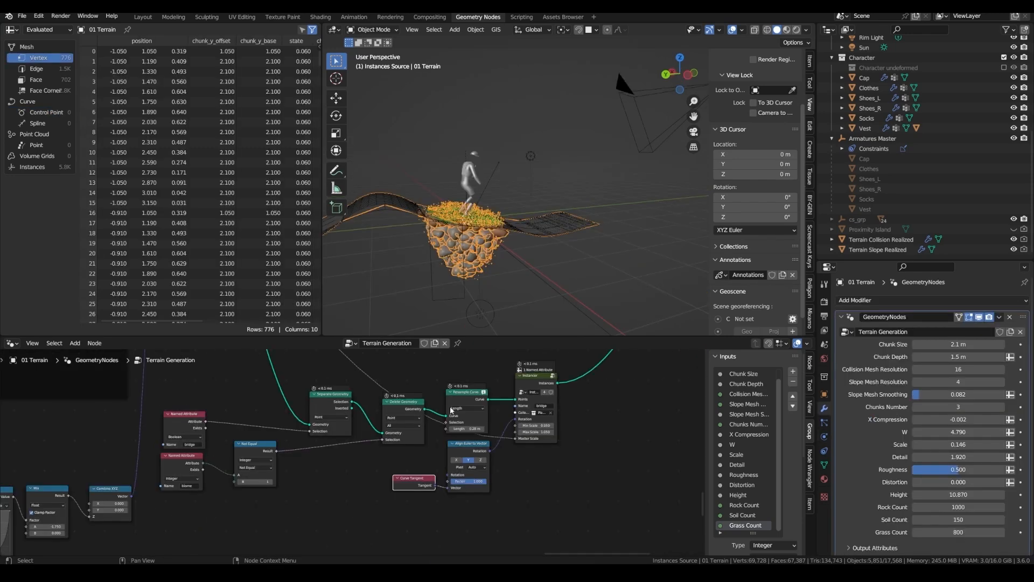
pyautogui.moveTo(451, 410); pyautogui.dragTo(456, 400)
pyautogui.moveTo(352, 394); pyautogui.dragTo(372, 383)
pyautogui.moveTo(183, 414); pyautogui.dragTo(291, 425)
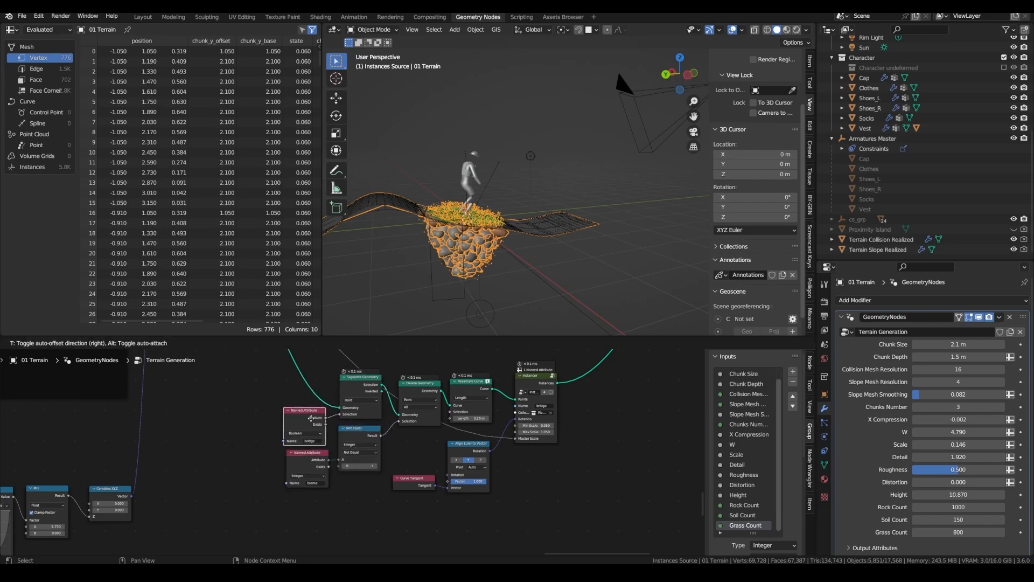
pyautogui.scroll(-5, 400, 401)
pyautogui.scroll(-4, 400, 400)
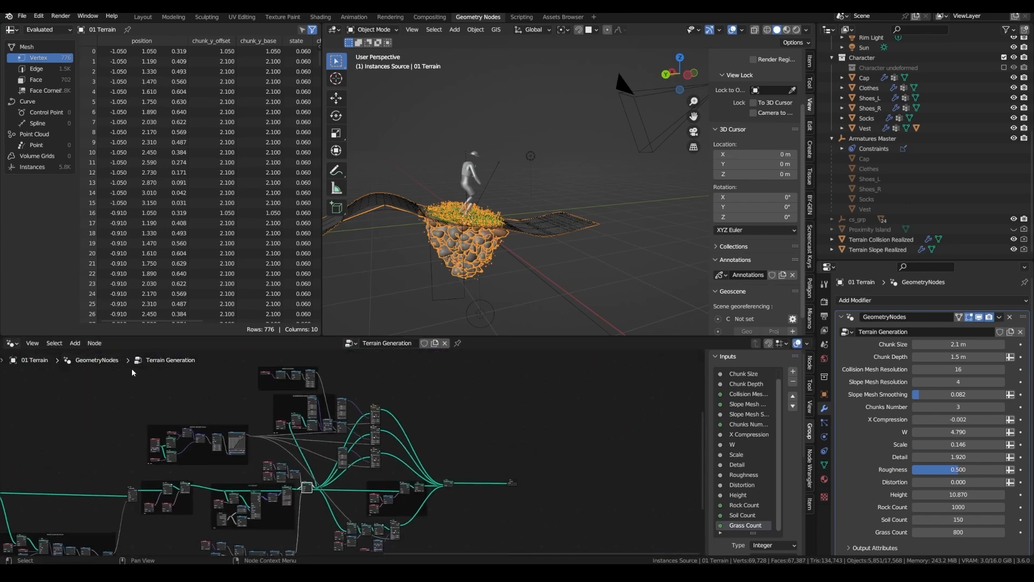
# Enclose the nodes that offset the bridge instances, through to their Set Position node, in a new frame
pyautogui.press('a')
pyautogui.scroll(6, 161, 439)
pyautogui.click(151, 433)
pyautogui.moveTo(151, 433); pyautogui.dragTo(150, 353, button='middle')
pyautogui.moveTo(107, 468); pyautogui.dragTo(341, 449)
pyautogui.click(540, 411)
pyautogui.scroll(2, 399, 452)
pyautogui.moveTo(341, 448); pyautogui.dragTo(351, 380, button='middle')
pyautogui.hotkey('ctrl', 'j')
# Label the new frame BRIDGE INSTANCES OFFSET and save the file
pyautogui.click(810, 363)
pyautogui.doubleClick(773, 399)
pyautogui.write('BRIDGE INSTANCES OFFSET')
pyautogui.press('Return')
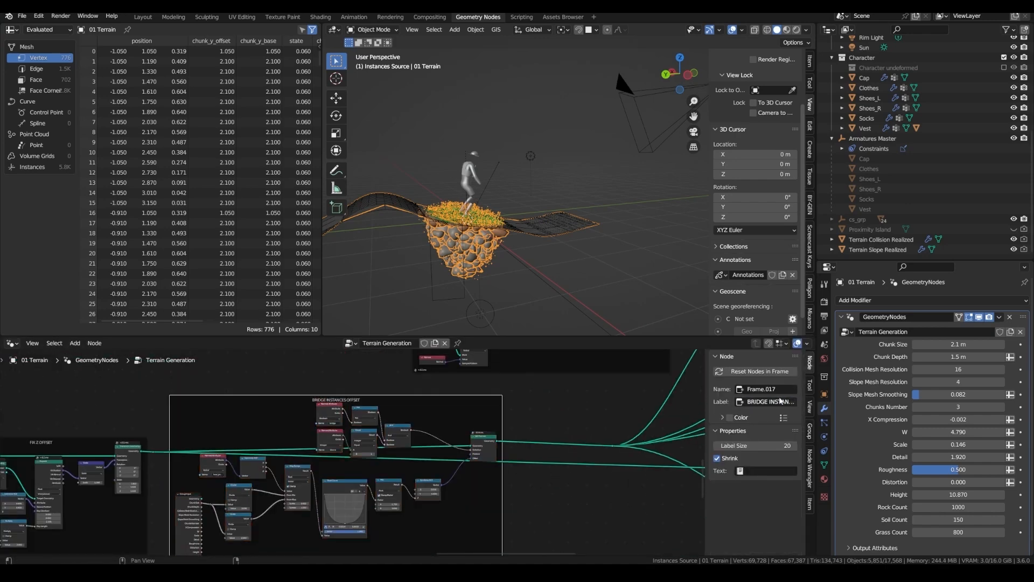
pyautogui.hotkey('ctrl', 's')
# Insert a Set Position node between the last Merge by Distance and the FIX Z OFFSET frame, shifting the downstream nodes to make room
pyautogui.scroll(-6, 485, 436)
pyautogui.moveTo(105, 447); pyautogui.dragTo(358, 434, button='middle')
pyautogui.hotkey('shift', 'a')
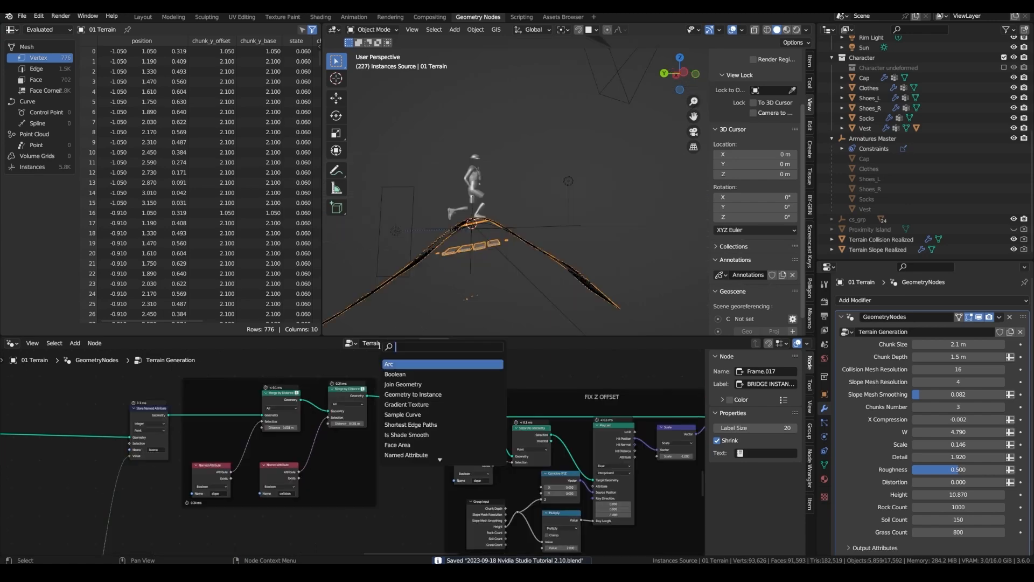
pyautogui.write('set')
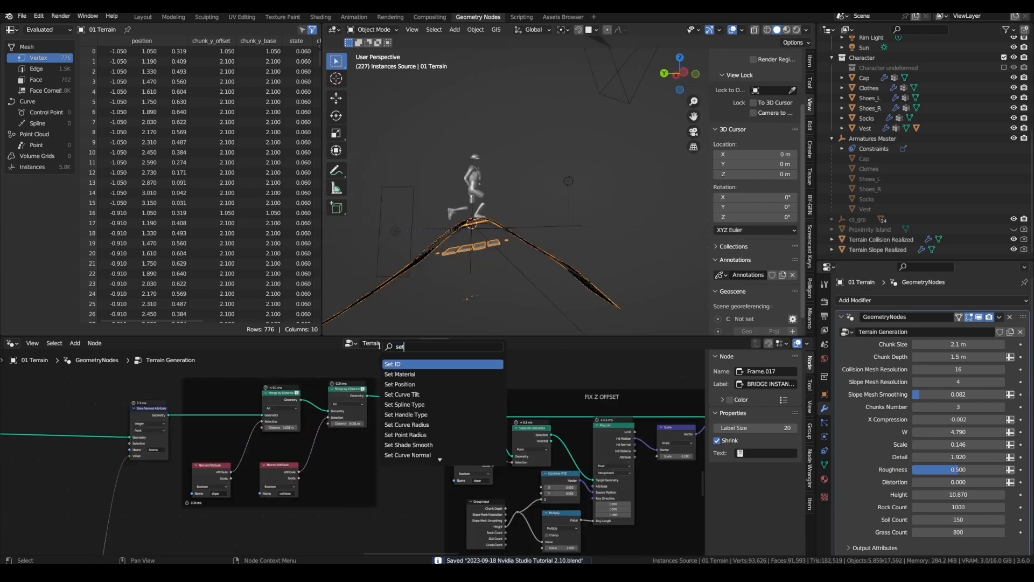
pyautogui.click(457, 384)
pyautogui.click(460, 425)
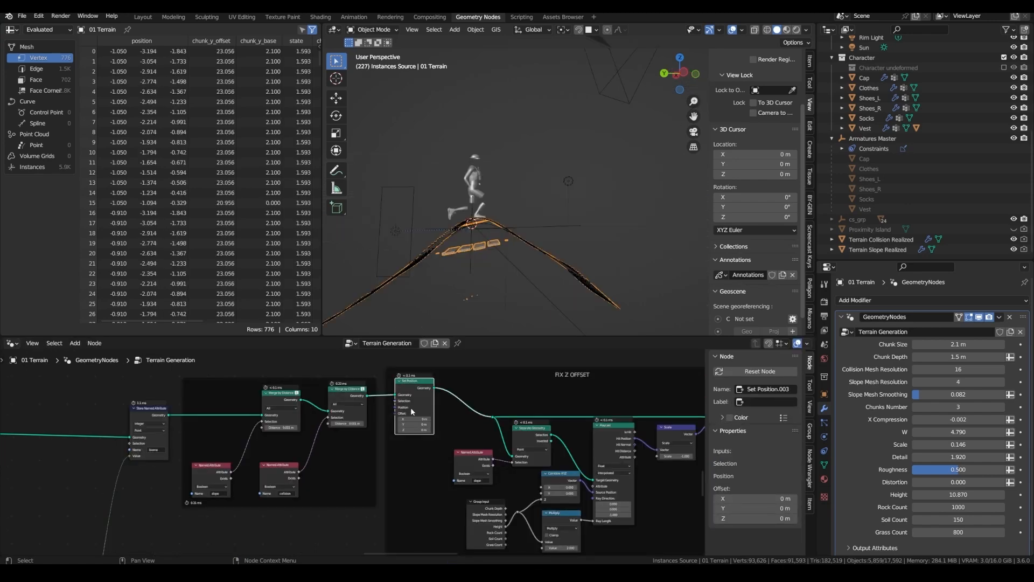
pyautogui.moveTo(244, 373); pyautogui.dragTo(132, 364)
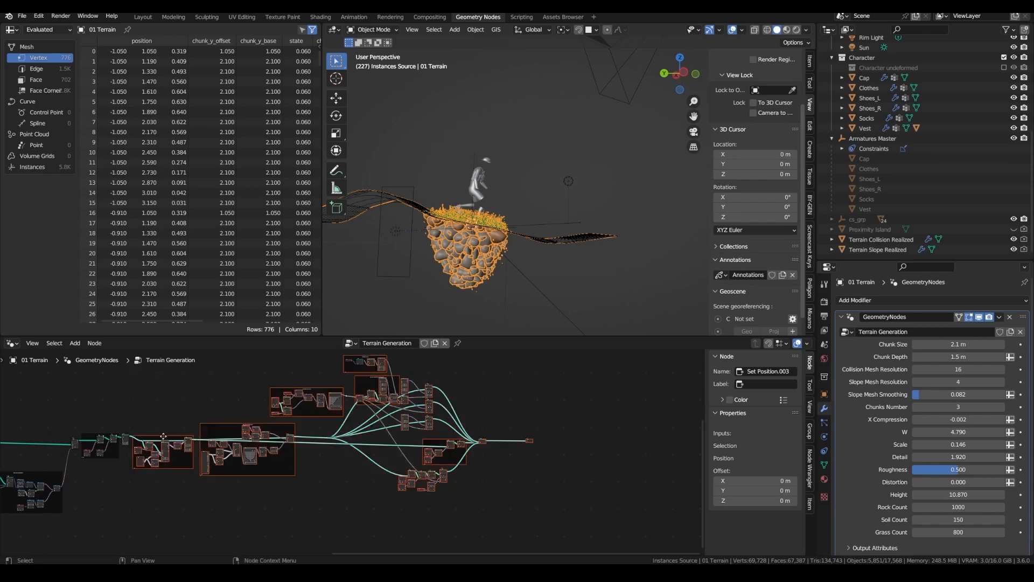
# Name the two Boolean Named Attributes feeding the new Set Position's Or node slope and collision
pyautogui.click(338, 397)
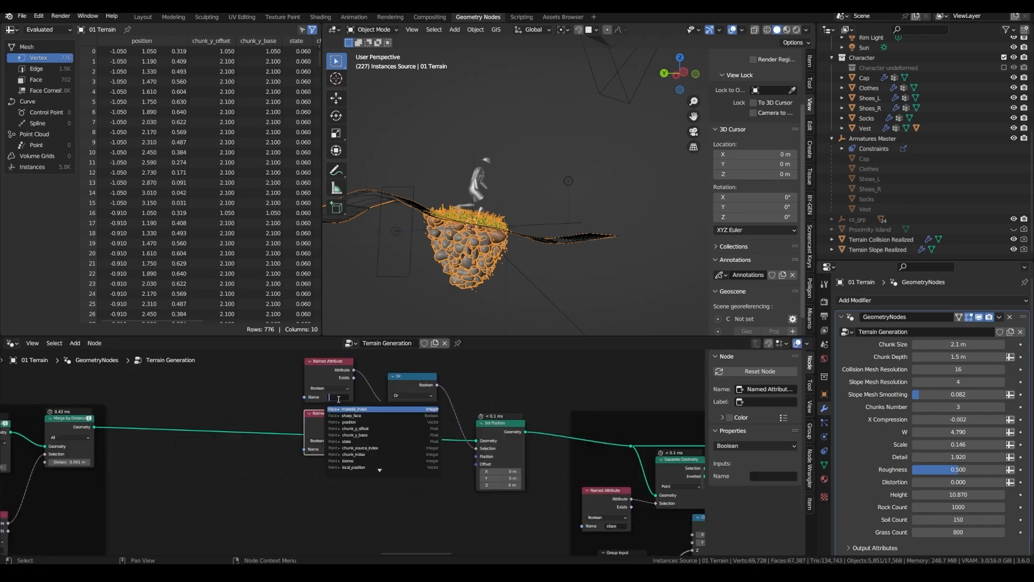
pyautogui.write('slope')
pyautogui.press('Return')
pyautogui.click(346, 447)
pyautogui.write('col')
# Add an Integer biome Named Attribute, compare it in an Equal node with B at 1, and feed the result to the And node
pyautogui.moveTo(466, 412); pyautogui.dragTo(399, 476)
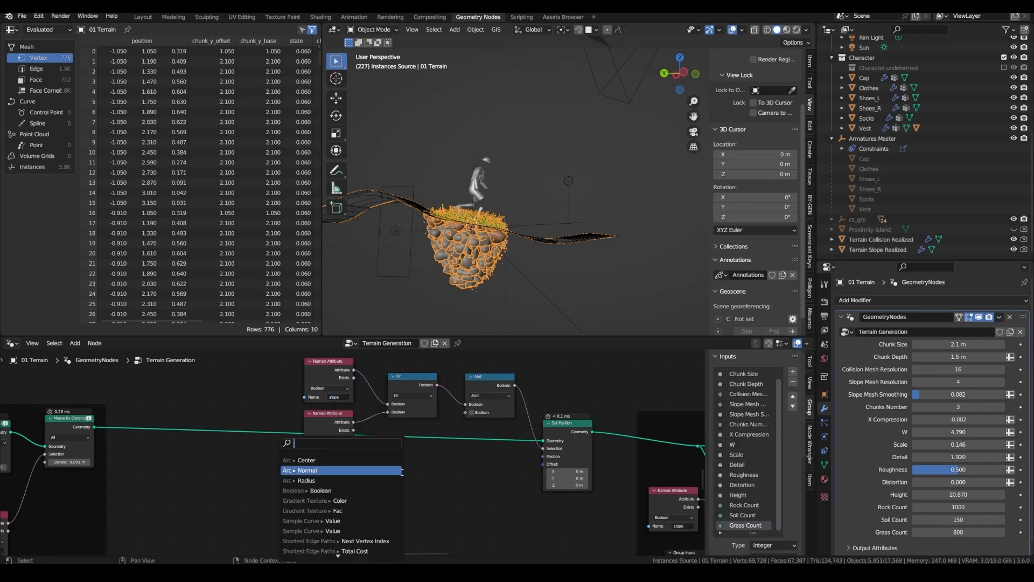
pyautogui.write('name')
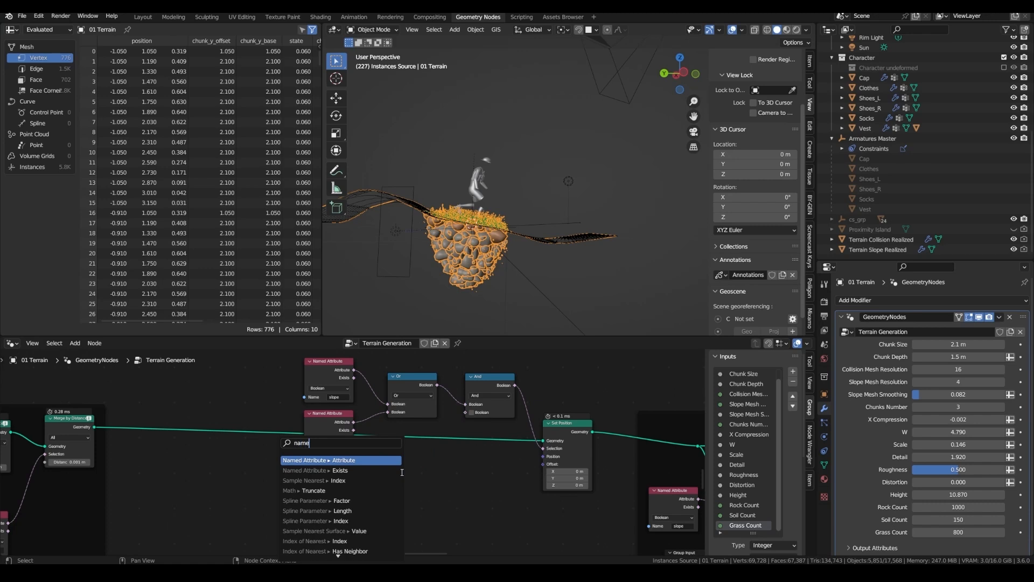
pyautogui.click(374, 460)
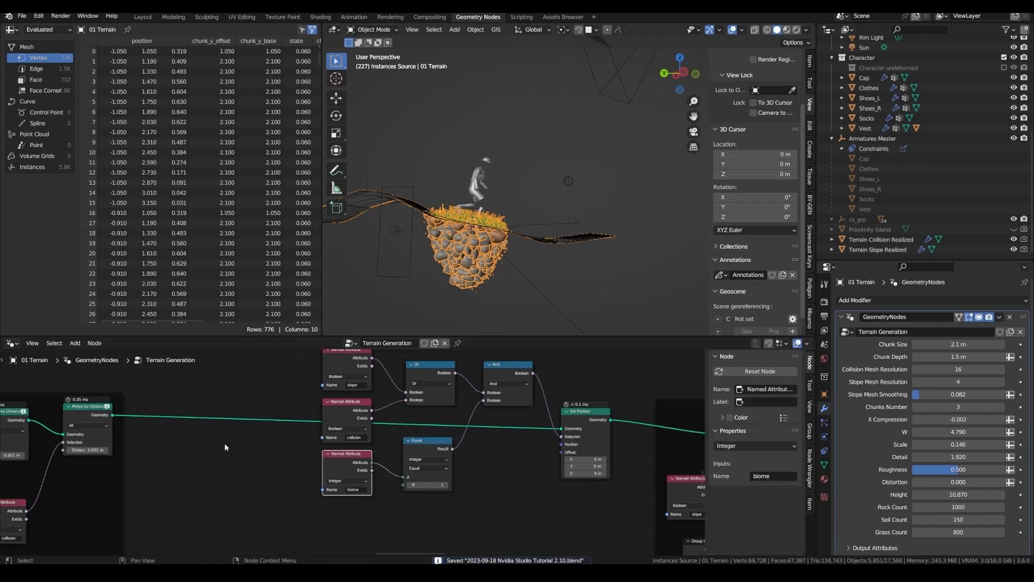
# Branch the merged geometry into a Separate Geometry node selected by the Boolean bridge attribute, and connect its Selection output to a Resample Curve node
pyautogui.moveTo(205, 435); pyautogui.dragTo(216, 392, button='middle')
pyautogui.moveTo(124, 373); pyautogui.dragTo(182, 489)
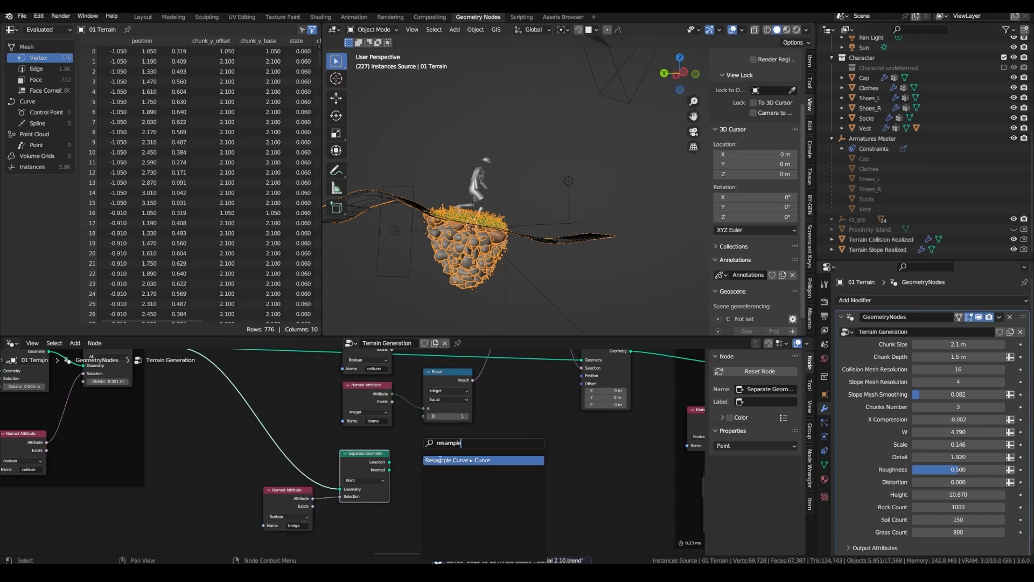
pyautogui.click(440, 459)
pyautogui.click(444, 474)
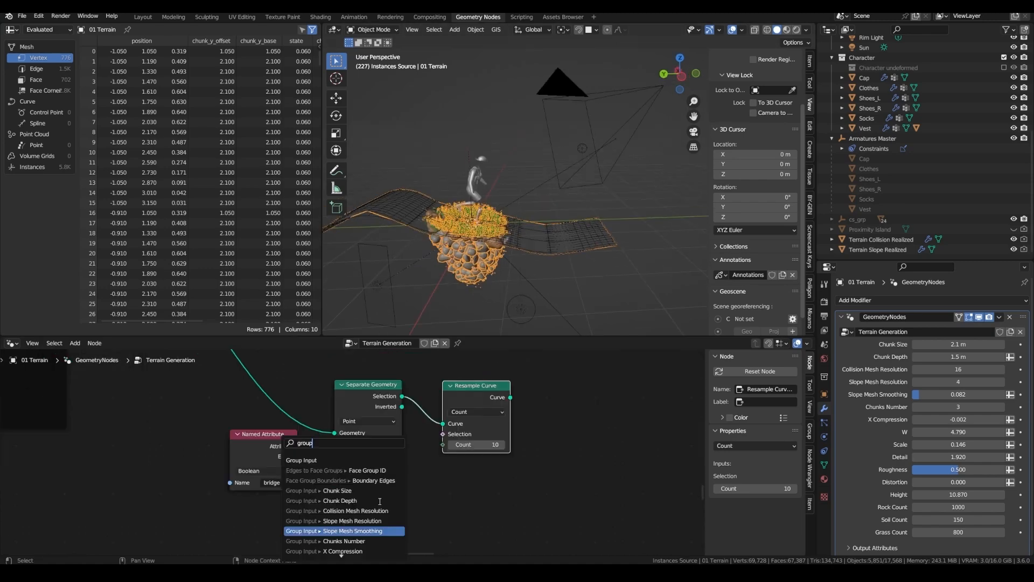
# Drive the Resample Curve's Count with the Collision Mesh Resolution group input and preview the resampled curve in a Viewer
pyautogui.scroll(-2, 372, 500)
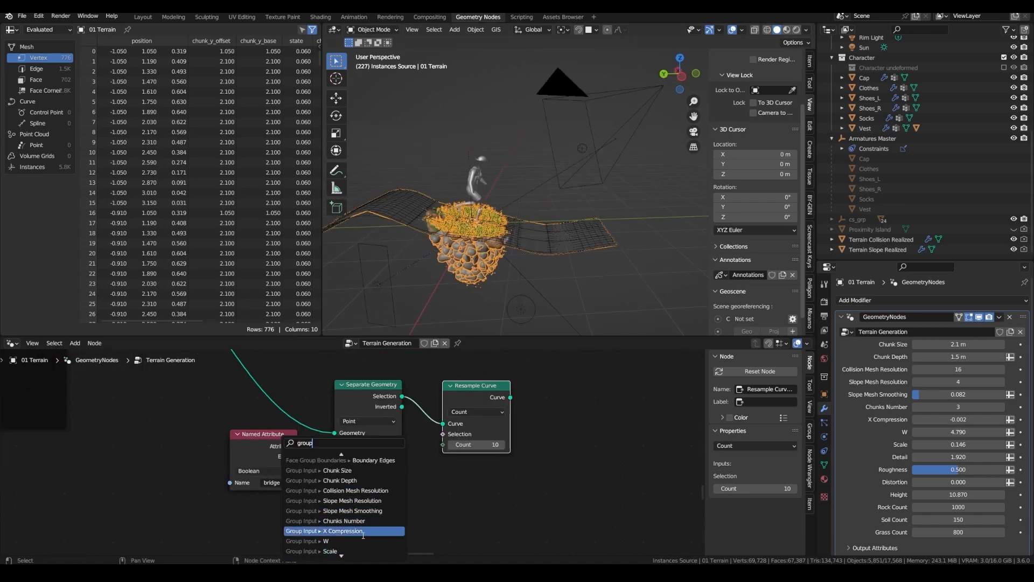
pyautogui.click(355, 491)
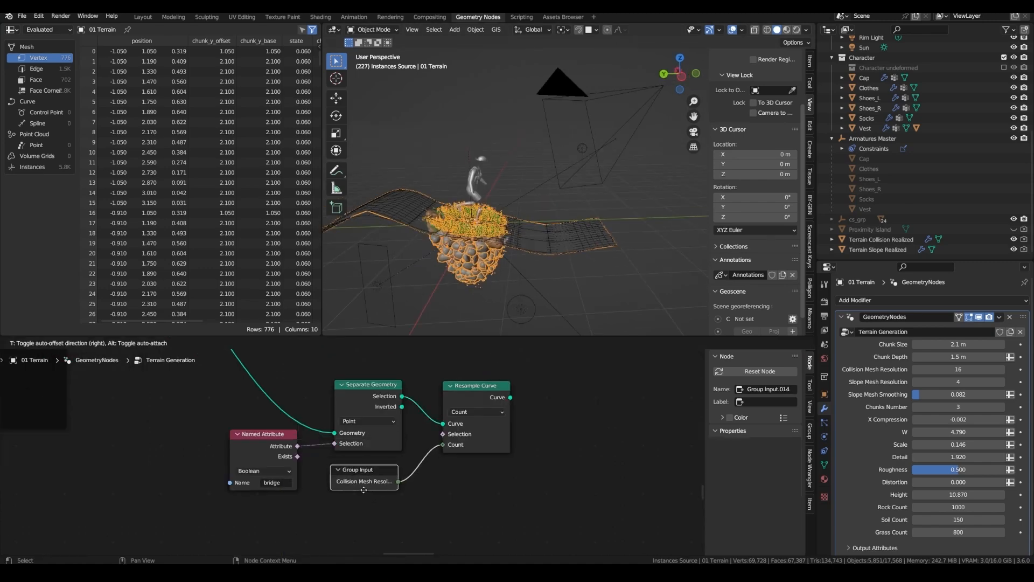
pyautogui.click(458, 487)
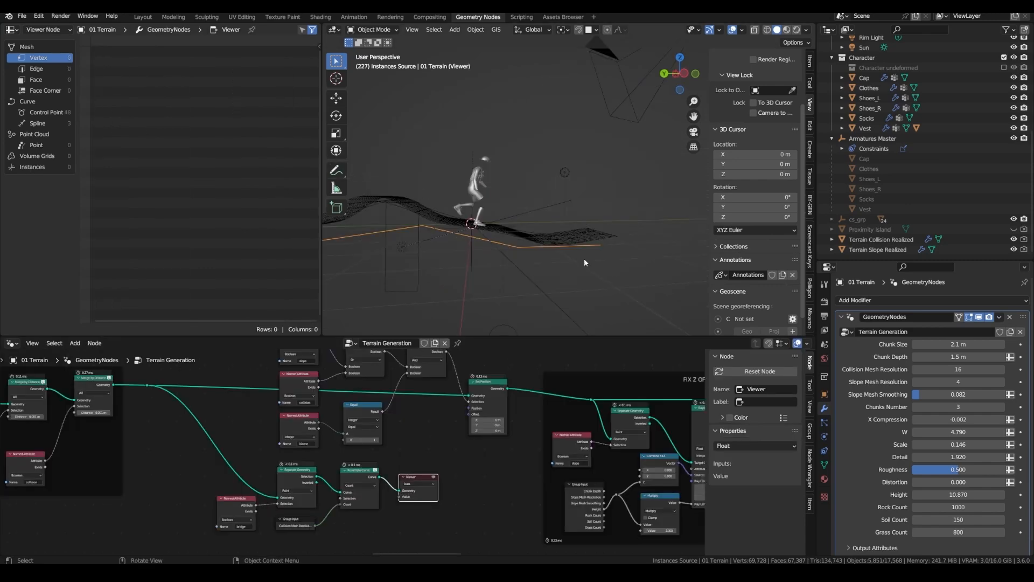
# Sketch annotation arrows between the terrain mesh and the previewed curve, and erase them
pyautogui.scroll(3, 427, 228)
pyautogui.moveTo(425, 226); pyautogui.dragTo(438, 214, button='middle')
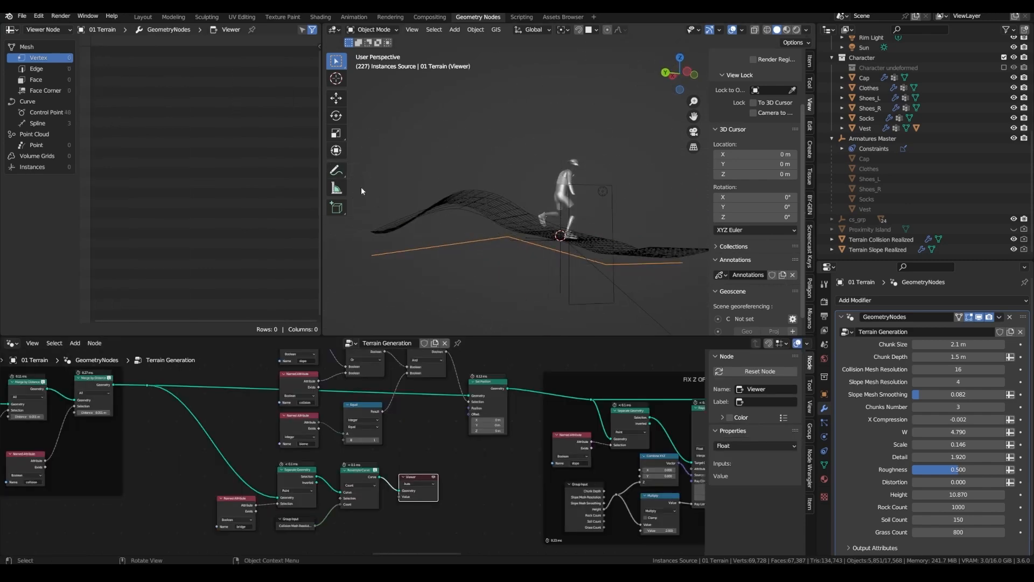
pyautogui.click(337, 171)
pyautogui.moveTo(509, 204); pyautogui.dragTo(499, 212)
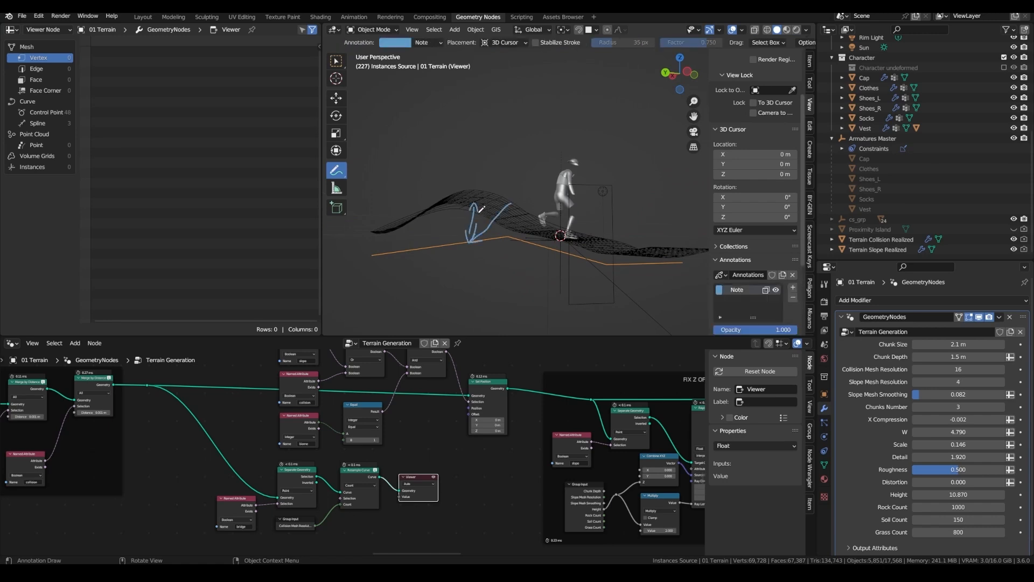
pyautogui.scroll(4, 416, 458)
pyautogui.moveTo(417, 457); pyautogui.dragTo(428, 373, button='middle')
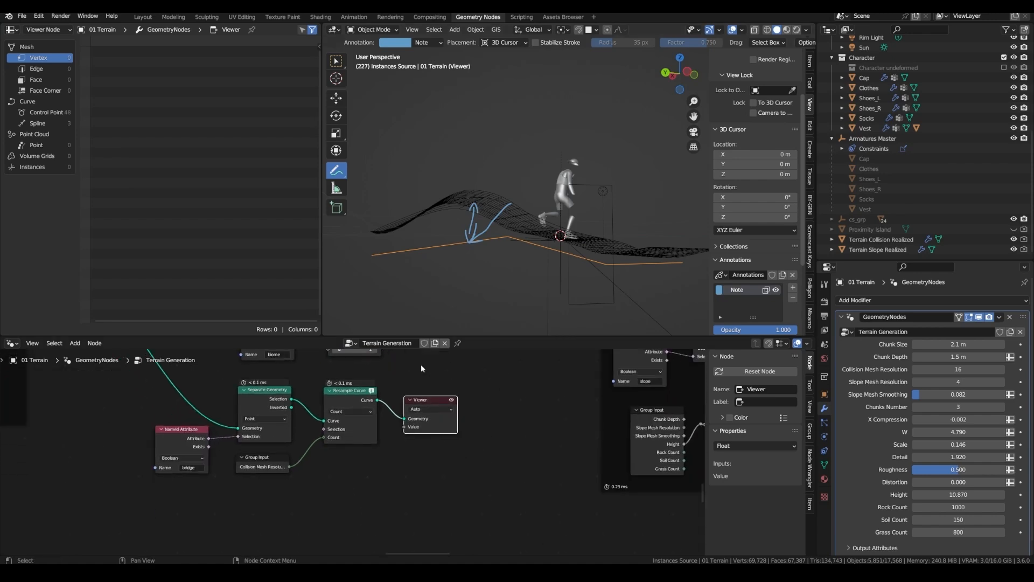
pyautogui.keyDown('ctrl'); pyautogui.moveTo(495, 227); pyautogui.dragTo(470, 231); pyautogui.keyUp('ctrl')
pyautogui.keyDown('ctrl'); pyautogui.moveTo(473, 228); pyautogui.dragTo(469, 237); pyautogui.keyUp('ctrl')
# Feed the resampled curve into Sample Nearest and Sample Index nodes, with the nearest Index driving Sample Index
pyautogui.moveTo(380, 386); pyautogui.dragTo(413, 470)
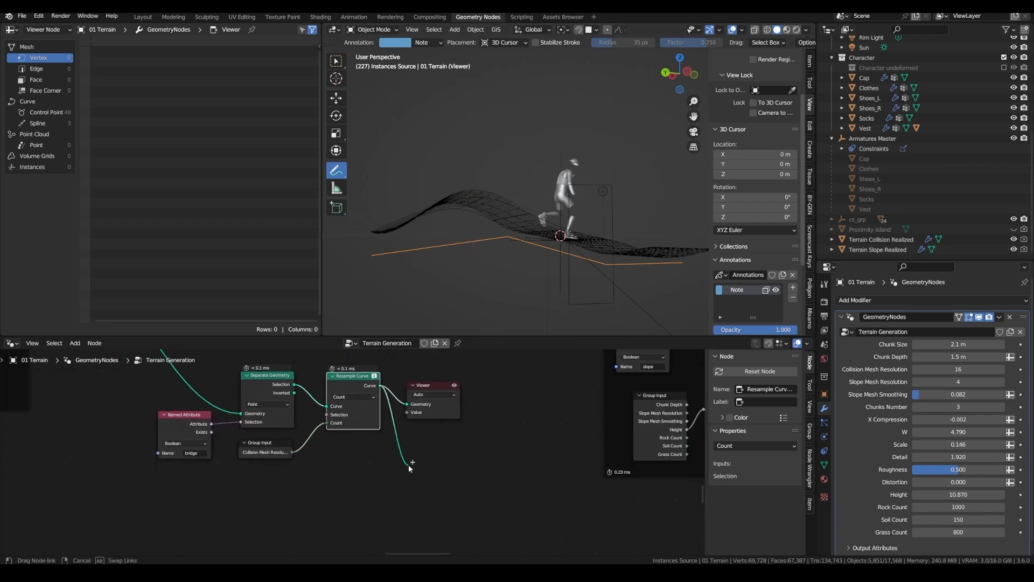
pyautogui.write('sample')
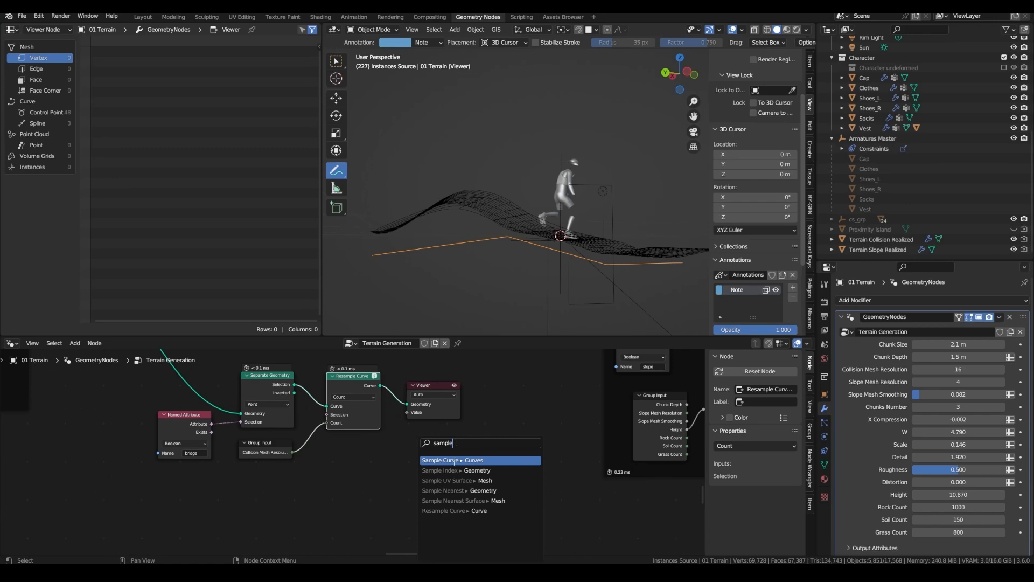
pyautogui.click(447, 490)
pyautogui.hotkey('shift', 'a')
pyautogui.write('sampled')
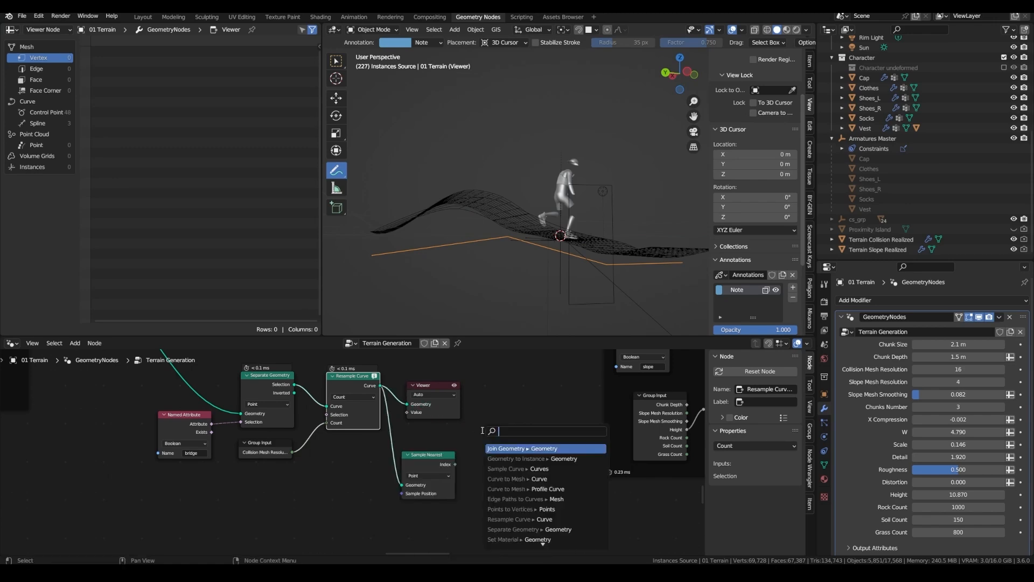
pyautogui.press('Escape')
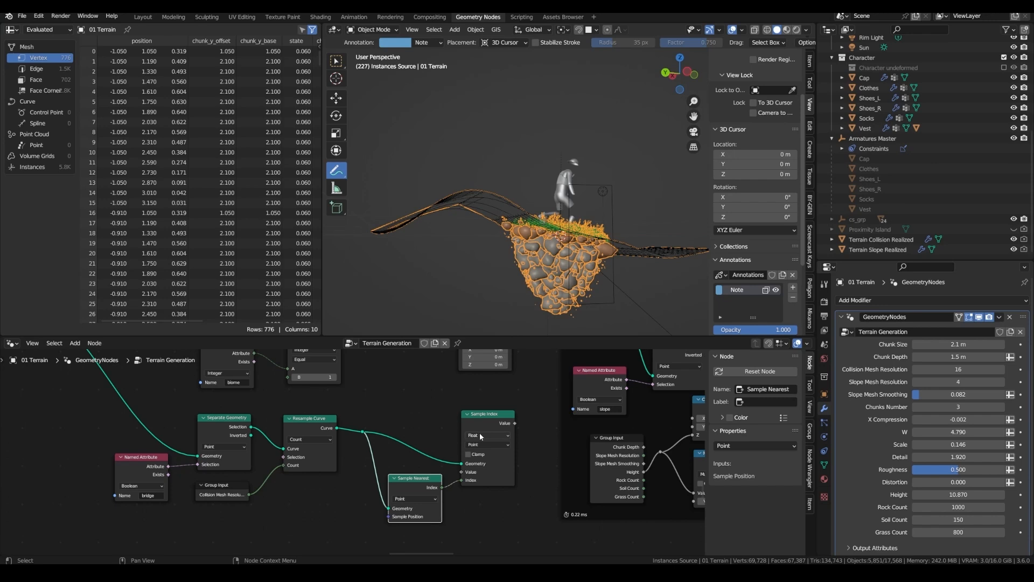
# Switch Sample Index to Vector and connect a Position node to its Value input
pyautogui.click(481, 435)
pyautogui.click(482, 461)
pyautogui.moveTo(461, 472); pyautogui.dragTo(413, 435)
pyautogui.write('pos')
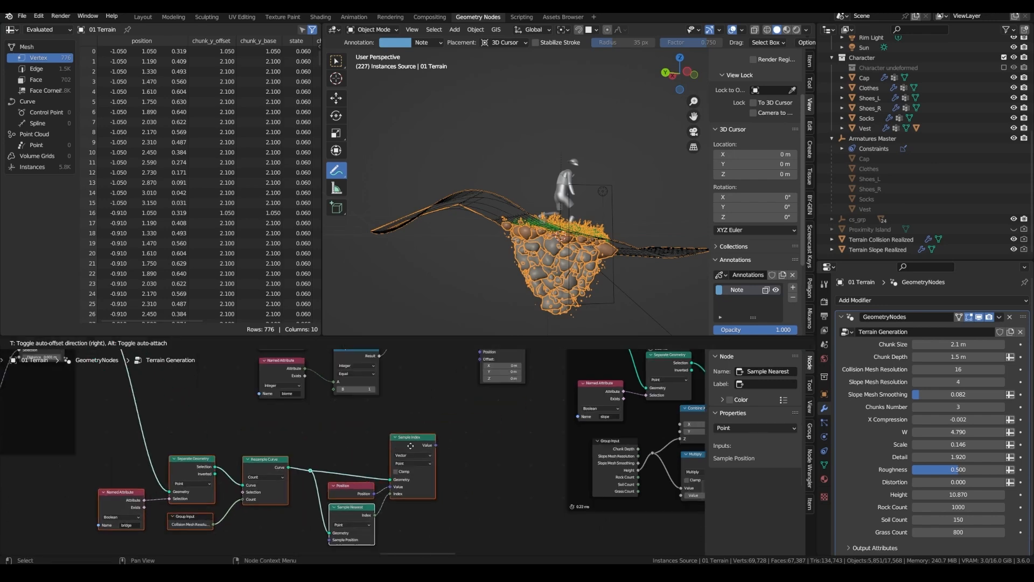
pyautogui.click(396, 441)
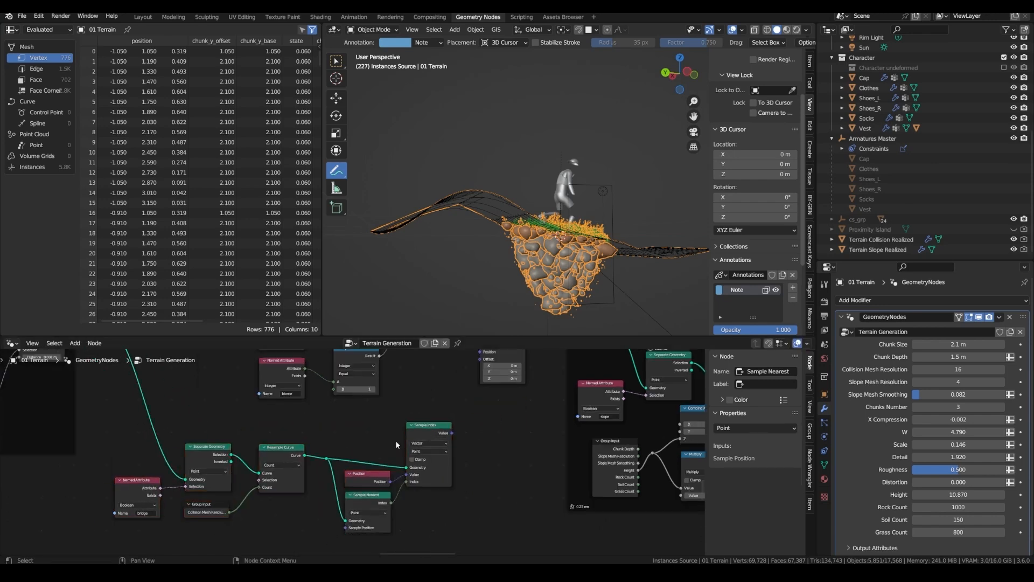
# Subtract a duplicated Position node from the Sample Index value using a vector Subtract node
pyautogui.click(381, 483)
pyautogui.hotkey('shift', 'd')
pyautogui.click(380, 418)
pyautogui.moveTo(388, 416); pyautogui.dragTo(455, 410)
pyautogui.write('subtr')
pyautogui.press('Return')
pyautogui.click(467, 402)
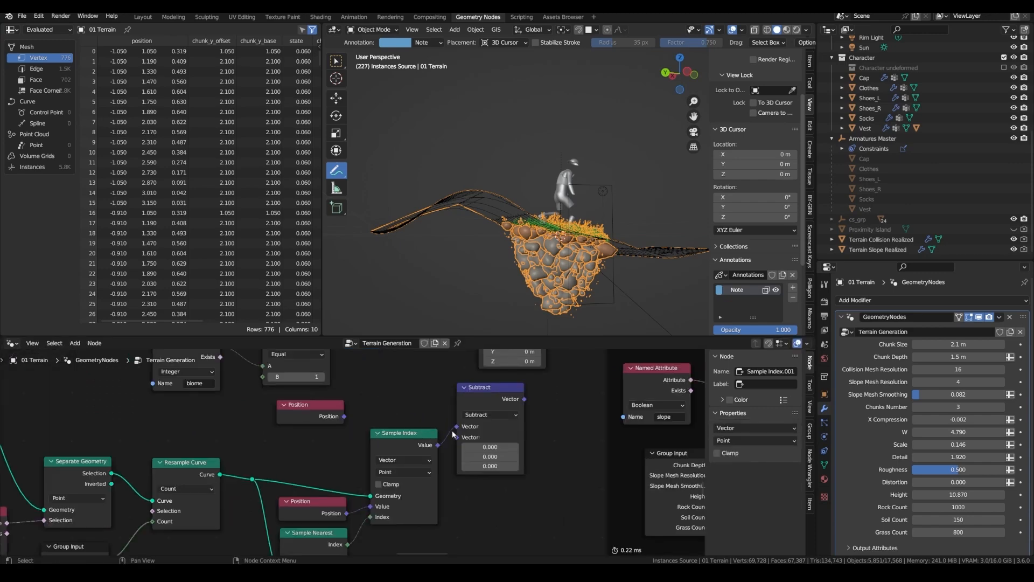
pyautogui.moveTo(457, 427)
pyautogui.mouseDown()
pyautogui.moveTo(444, 436)
pyautogui.moveTo(456, 426)
pyautogui.mouseUp()
pyautogui.moveTo(346, 416); pyautogui.dragTo(457, 436)
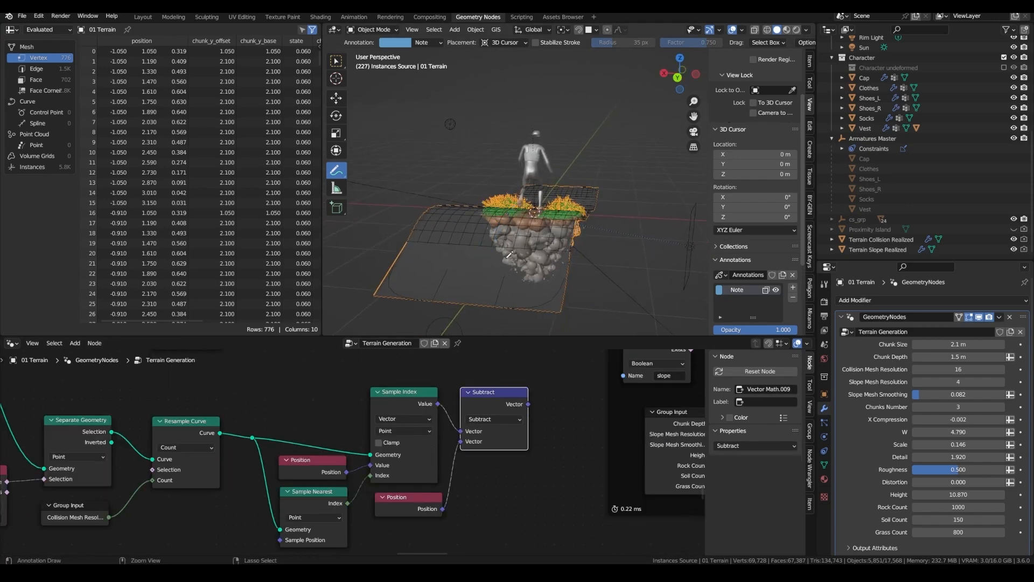
# Pass the Subtract result through a vector Multiply node with the multiplier set to 0, 0, 1
pyautogui.moveTo(528, 404); pyautogui.dragTo(555, 388)
pyautogui.write('mult')
pyautogui.press('Return')
pyautogui.click(564, 400)
pyautogui.moveTo(565, 401); pyautogui.dragTo(475, 406, button='middle')
pyautogui.click(478, 461)
pyautogui.write('1')
pyautogui.press('Return')
pyautogui.scroll(-2, 478, 461)
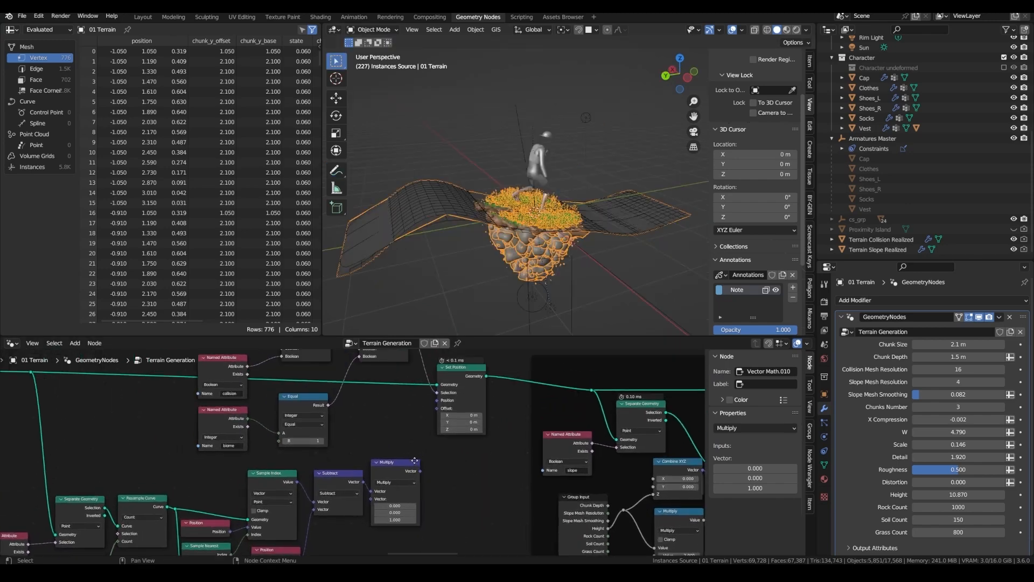
# Connect the Multiply node's Vector output to Set Position's Offset and save the file
pyautogui.moveTo(416, 487); pyautogui.dragTo(432, 424)
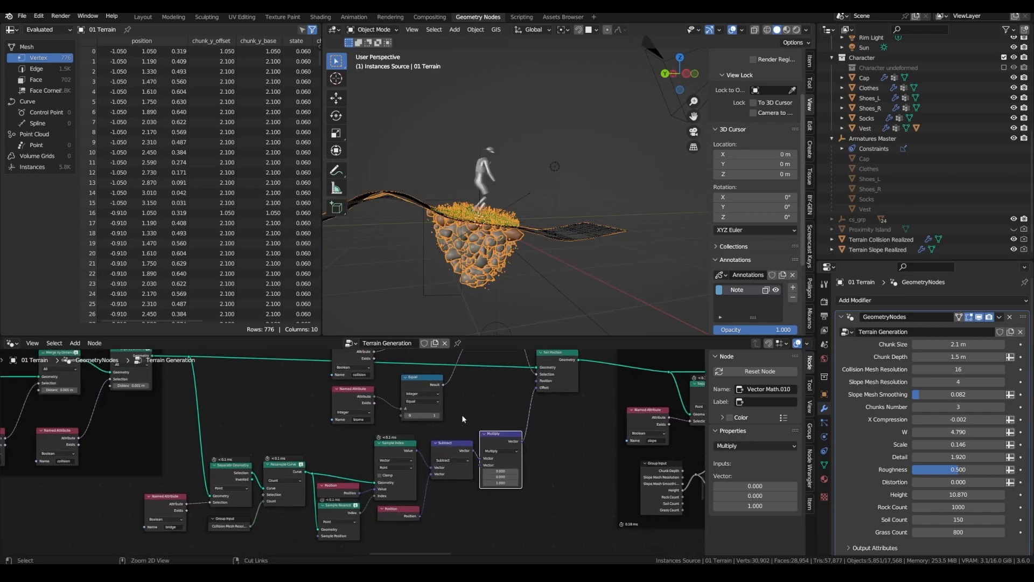
pyautogui.hotkey('ctrl', 's')
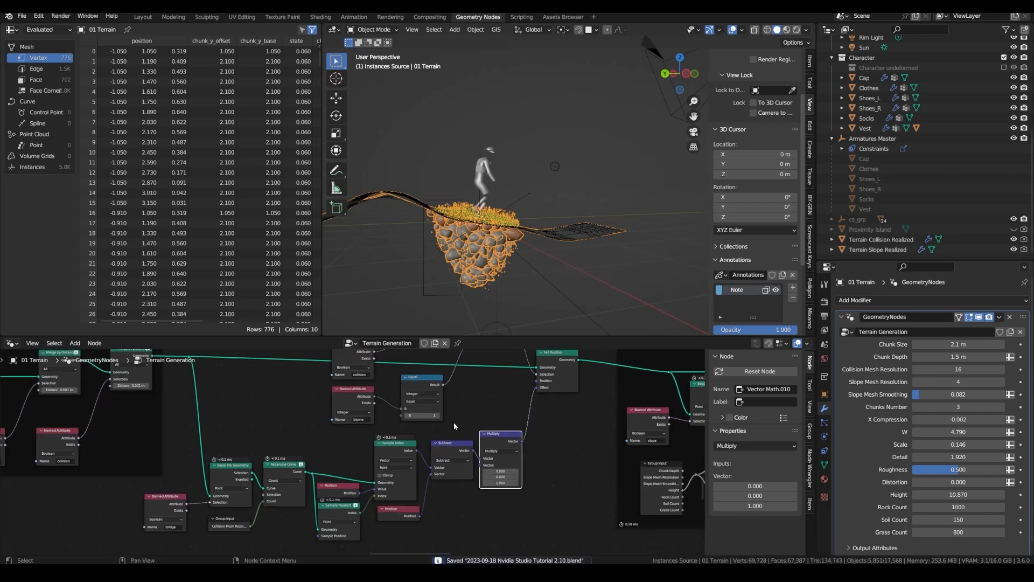
pyautogui.scroll(4, 420, 484)
pyautogui.moveTo(422, 484)
pyautogui.scroll(-3, 253, 477)
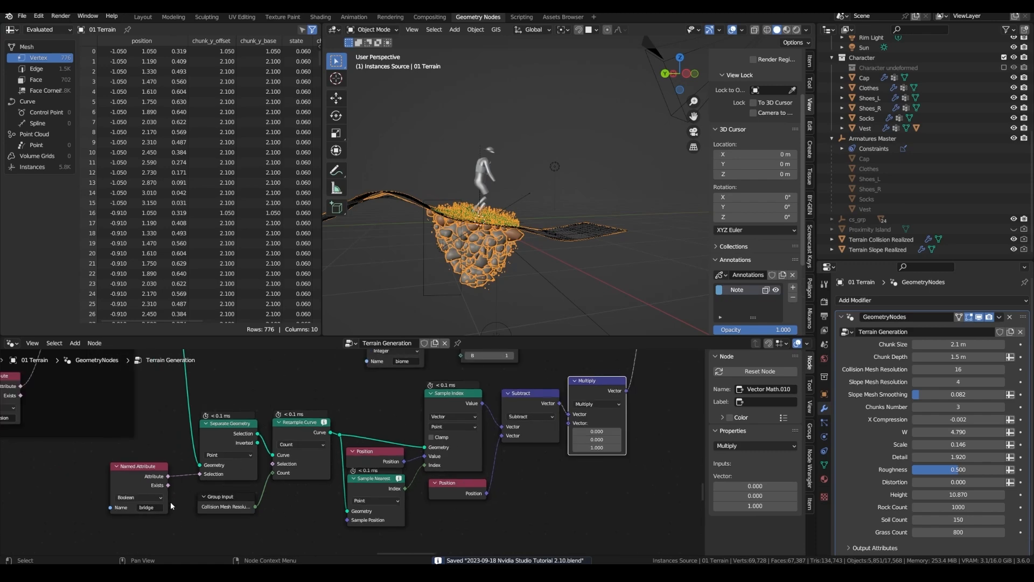
# Insert a Curve to Mesh node after the bridge's Resample Curve, ahead of the Sample Nearest and Sample Index nodes
pyautogui.hotkey('shift', 'a')
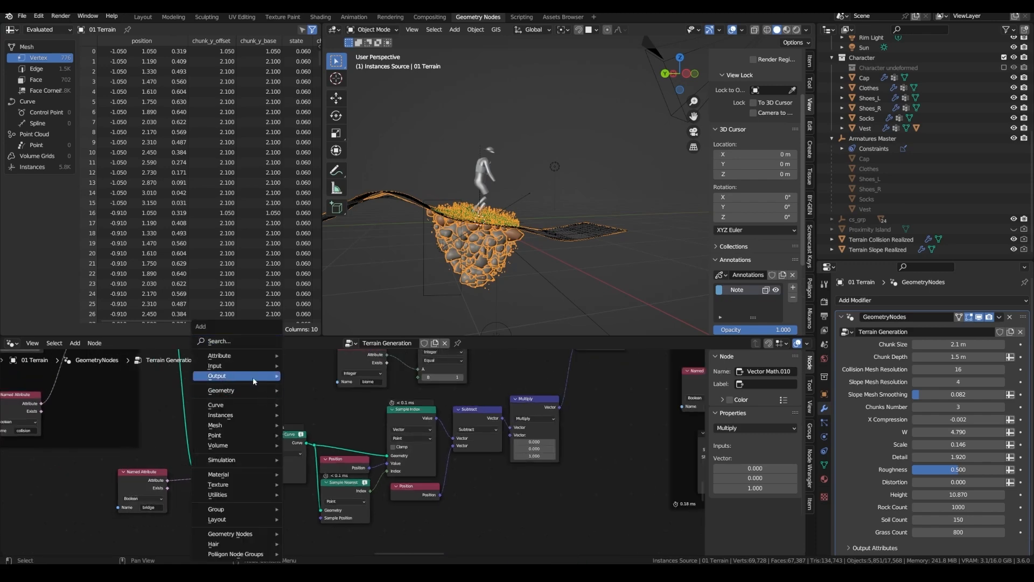
pyautogui.click(248, 345)
pyautogui.write('curve t')
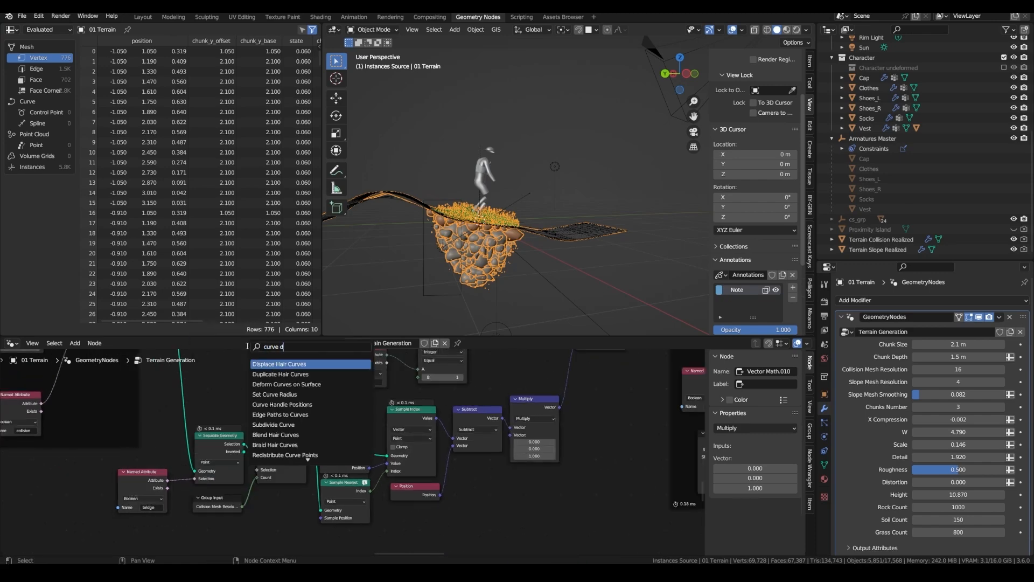
pyautogui.moveTo(373, 390); pyautogui.dragTo(356, 448, button='middle')
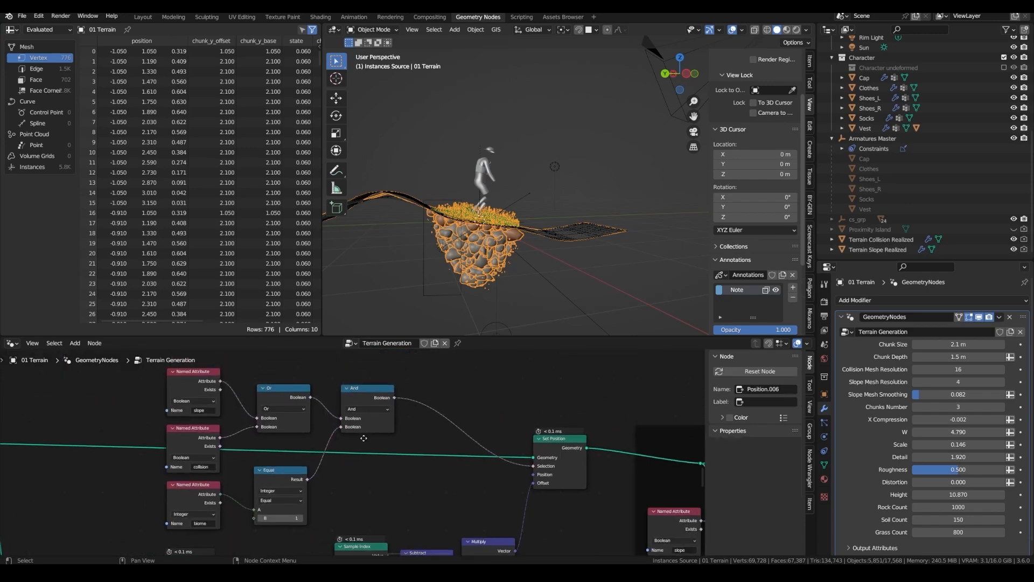
# Toggle muting on the And node several times to compare its effect on the terrain
pyautogui.click(371, 410)
pyautogui.press('m')
pyautogui.press('m')
pyautogui.press('m')
pyautogui.press('m')
pyautogui.press('m')
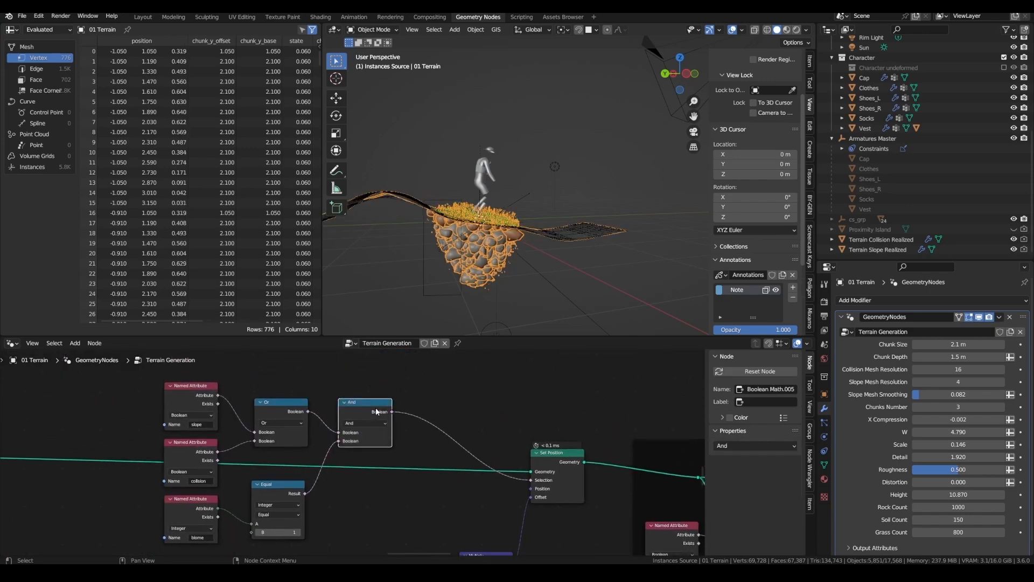
# Play the animation and step back through its frames to examine how the terrain meshes follow the bridge
pyautogui.moveTo(426, 198); pyautogui.dragTo(473, 196, button='middle')
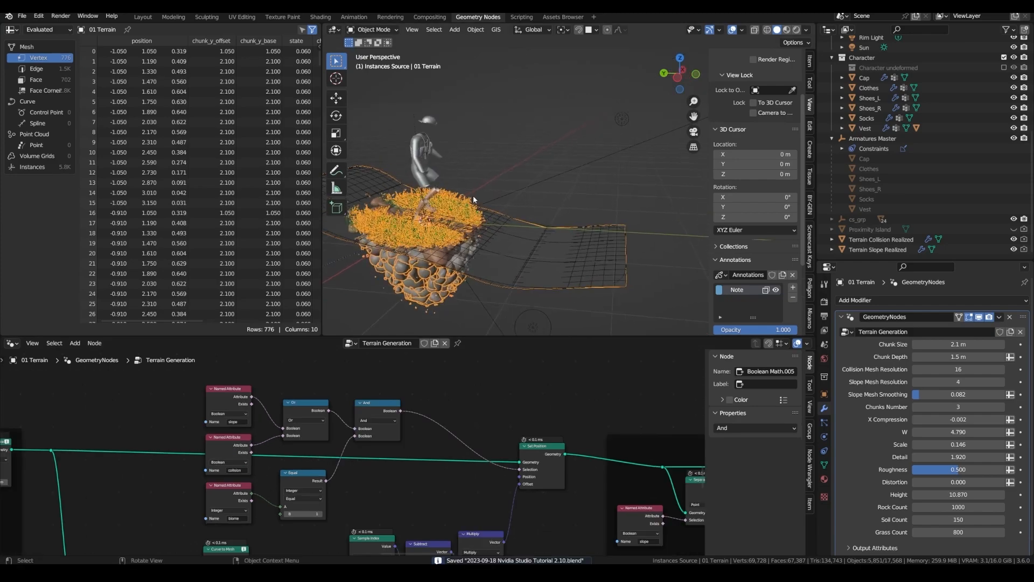
pyautogui.press('space')
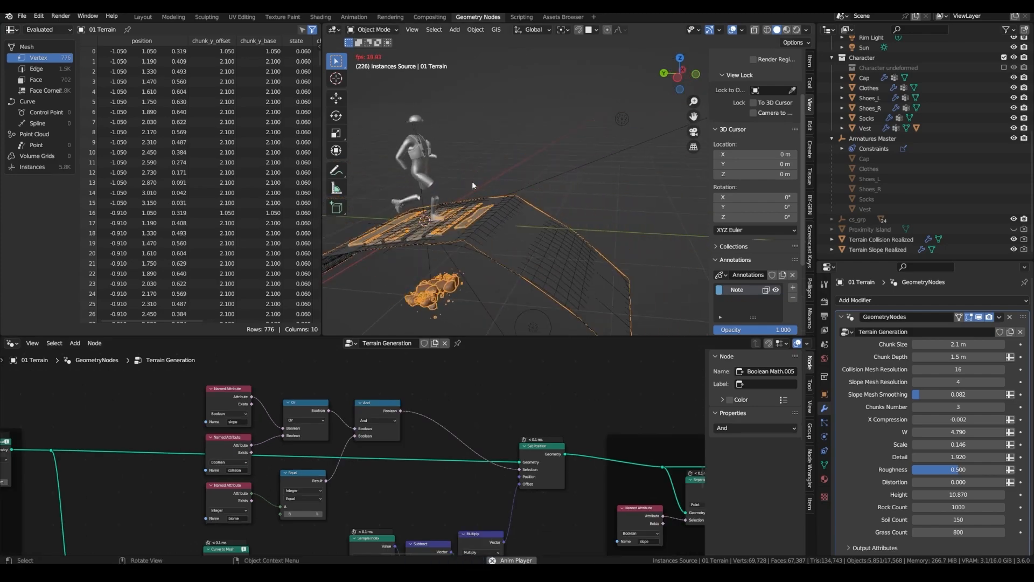
pyautogui.press('space')
pyautogui.scroll(1, 437, 234)
pyautogui.keyDown('shift'); pyautogui.moveTo(437, 234); pyautogui.dragTo(499, 225, button='middle'); pyautogui.keyUp('shift')
pyautogui.press('Left')
pyautogui.press('Left')
pyautogui.press('Left')
pyautogui.press('Left')
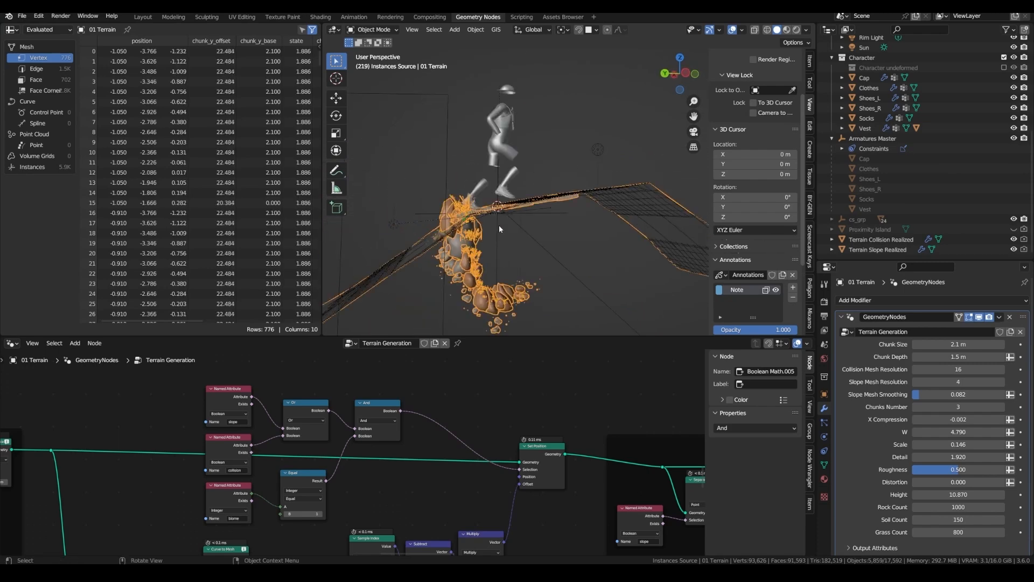
pyautogui.scroll(4, 499, 225)
pyautogui.press('Left')
pyautogui.press('Left')
pyautogui.press('Left')
pyautogui.press('Left')
pyautogui.press('Left')
pyautogui.scroll(-7, 501, 185)
pyautogui.moveTo(501, 186); pyautogui.dragTo(480, 195, button='middle')
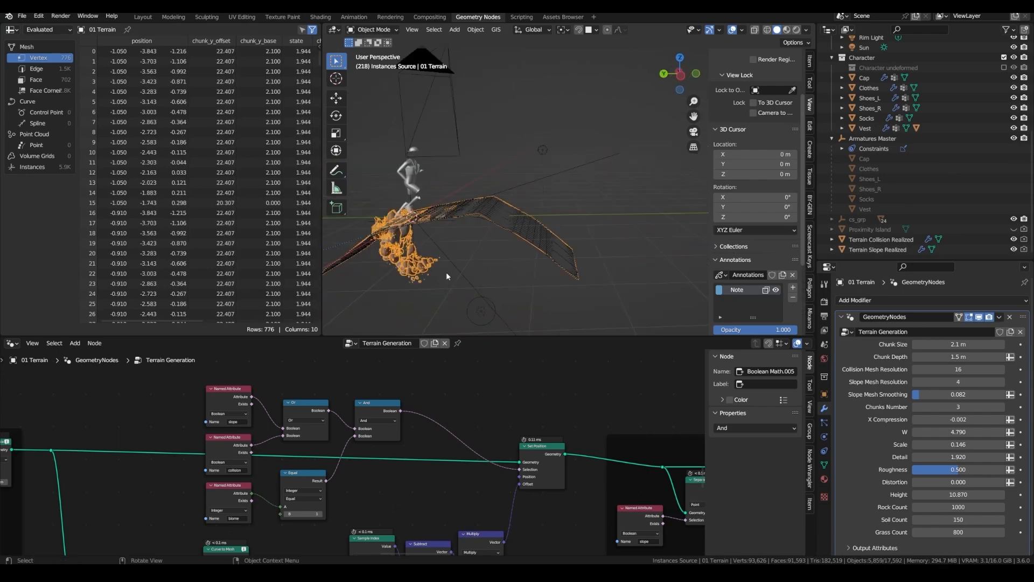
# Reshape the bridge's Float Curve by slightly raising its lowest middle point and moving its upper starting-side point inward and down
pyautogui.scroll(-3, 483, 423)
pyautogui.moveTo(483, 423); pyautogui.dragTo(264, 405, button='middle')
pyautogui.moveTo(528, 453); pyautogui.dragTo(221, 464, button='middle')
pyautogui.scroll(5, 401, 439)
pyautogui.moveTo(534, 480); pyautogui.dragTo(385, 469, button='middle')
pyautogui.scroll(8, 396, 460)
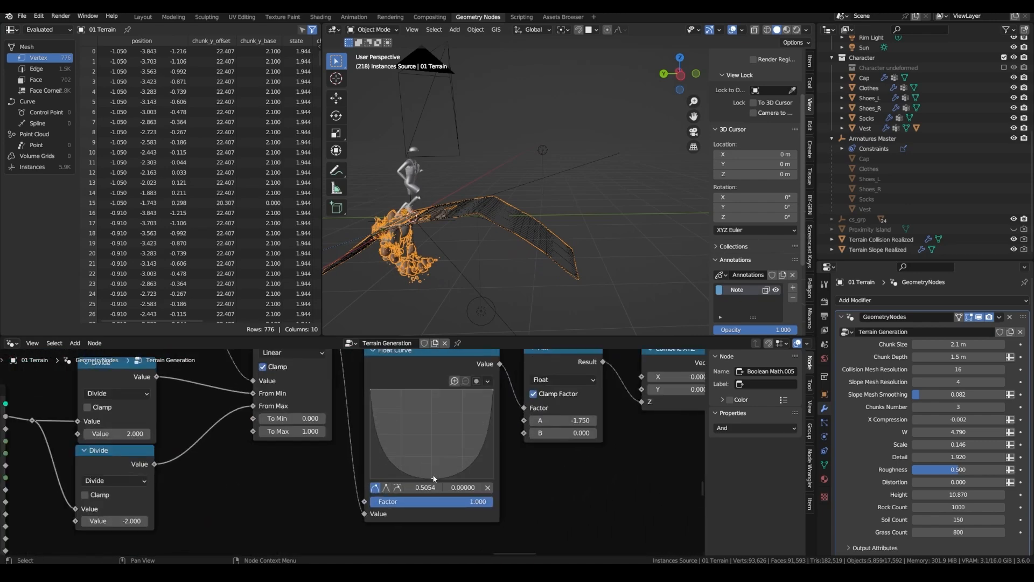
pyautogui.moveTo(433, 478); pyautogui.dragTo(432, 471)
pyautogui.moveTo(372, 397); pyautogui.dragTo(390, 427)
pyautogui.moveTo(432, 470); pyautogui.dragTo(432, 473)
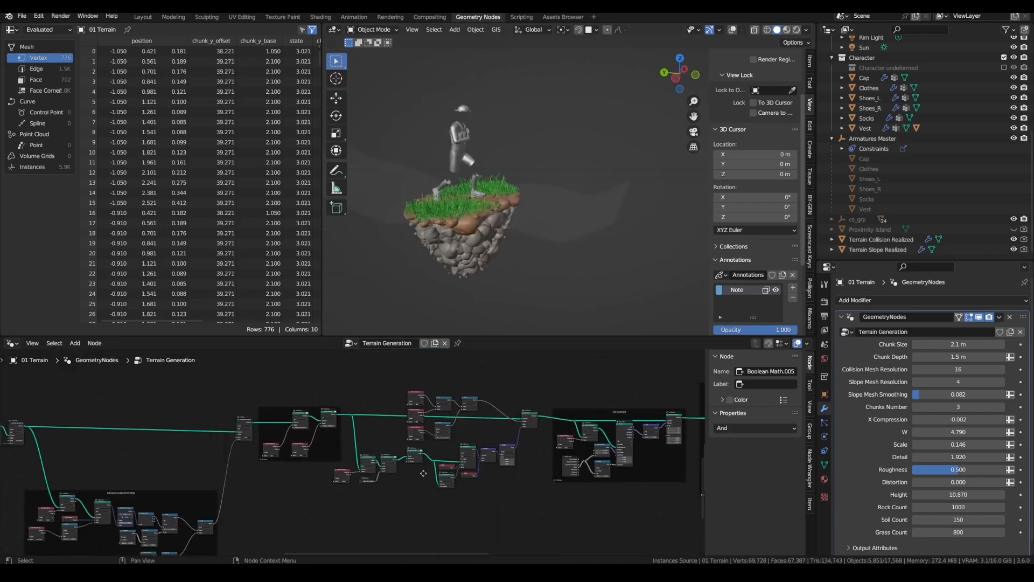
# Enclose the nodes that align the collision and slope height to the bridge in a frame labelled for bridge collision
pyautogui.scroll(2, 375, 474)
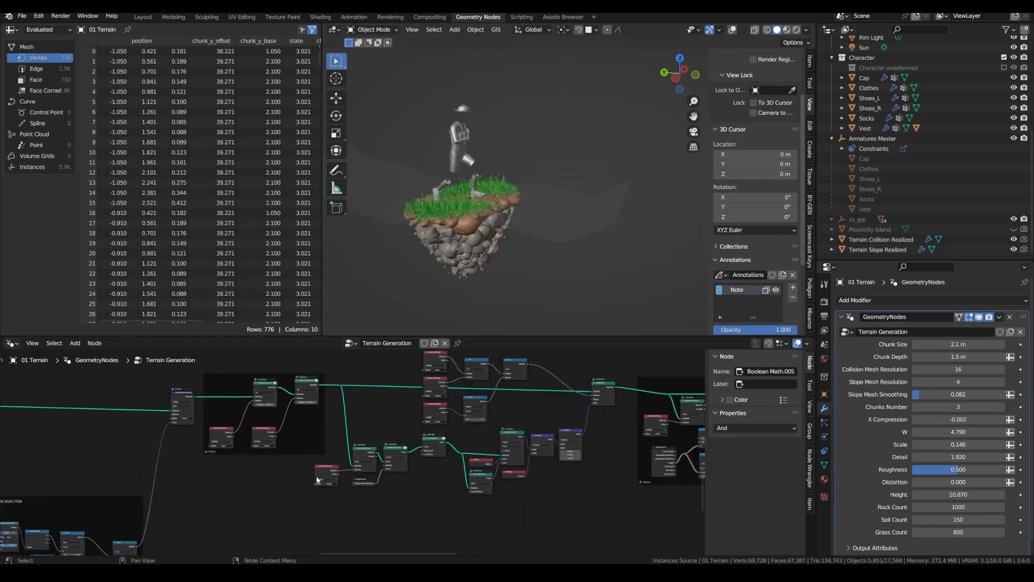
pyautogui.moveTo(330, 515); pyautogui.dragTo(291, 535, button='middle')
pyautogui.moveTo(291, 535); pyautogui.dragTo(567, 369)
pyautogui.hotkey('ctrl', 'j')
pyautogui.moveTo(428, 368); pyautogui.dragTo(448, 367)
pyautogui.moveTo(448, 368); pyautogui.dragTo(370, 369, button='middle')
pyautogui.scroll(-1, 410, 372)
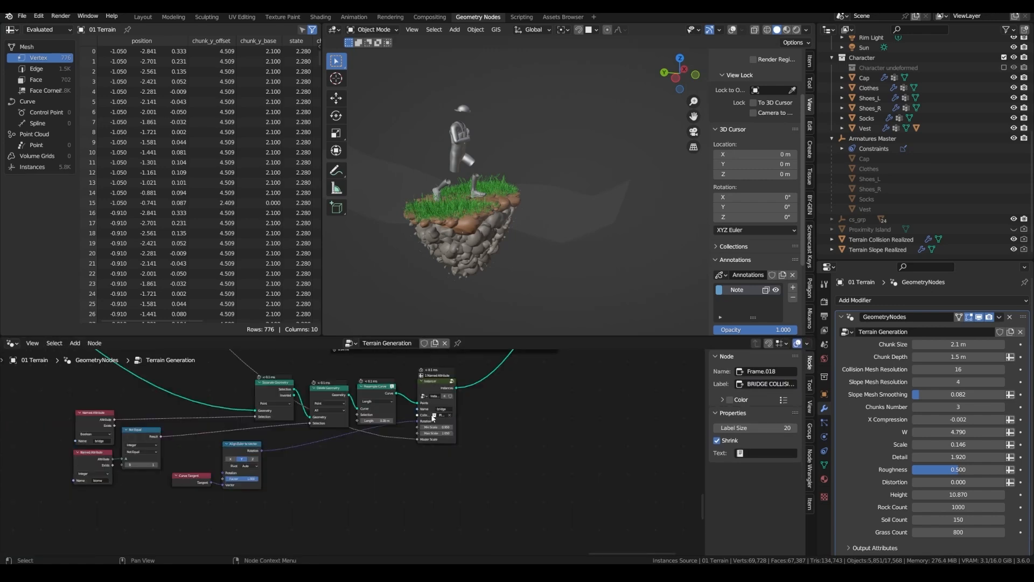
# Preview the plank Instancer through the Viewer with its Delete Geometry node muted, and save the file
pyautogui.moveTo(430, 424); pyautogui.dragTo(444, 459, button='middle')
pyautogui.scroll(1, 444, 459)
pyautogui.moveTo(414, 439); pyautogui.dragTo(443, 412, button='middle')
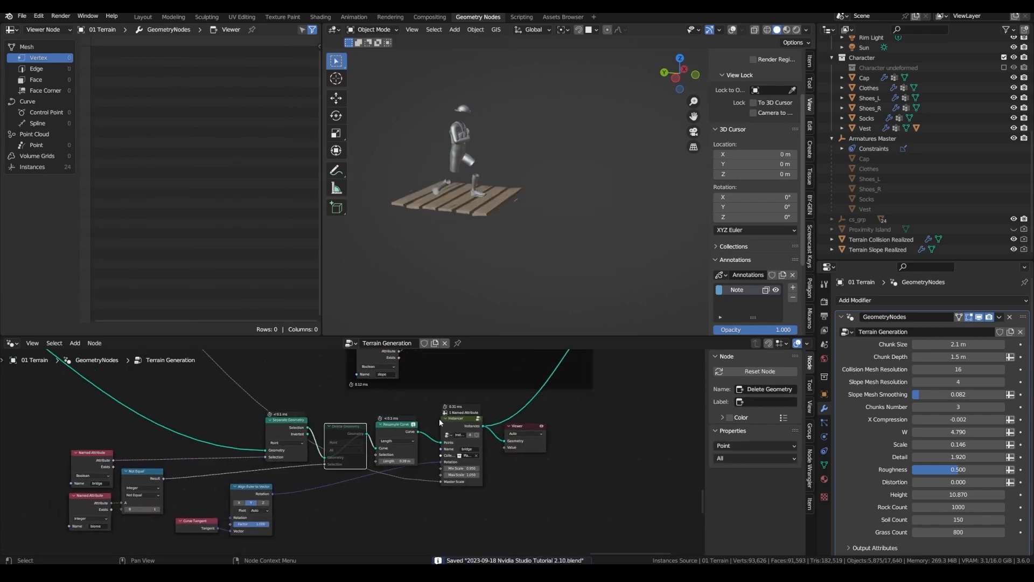
pyautogui.scroll(3, 439, 439)
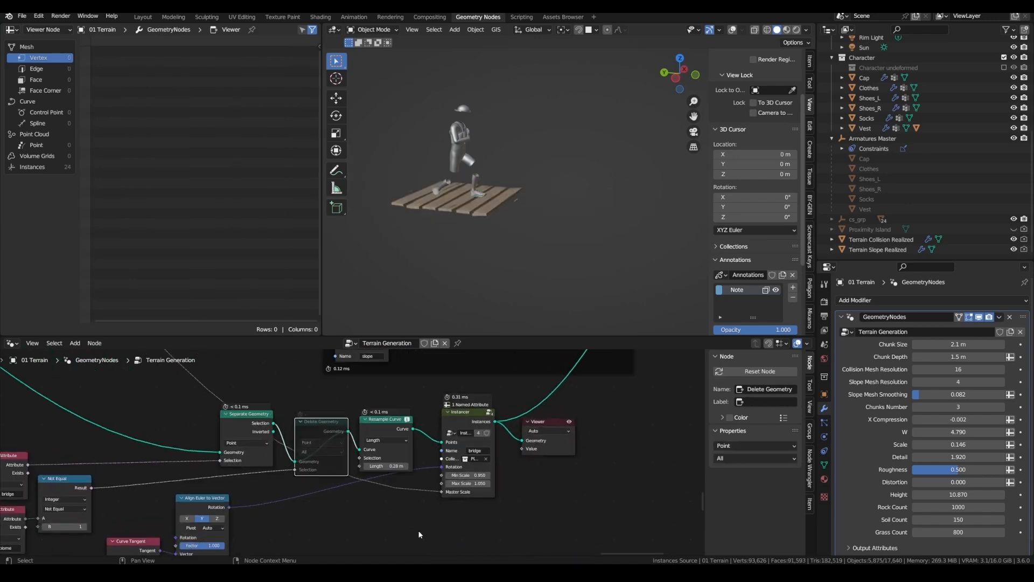
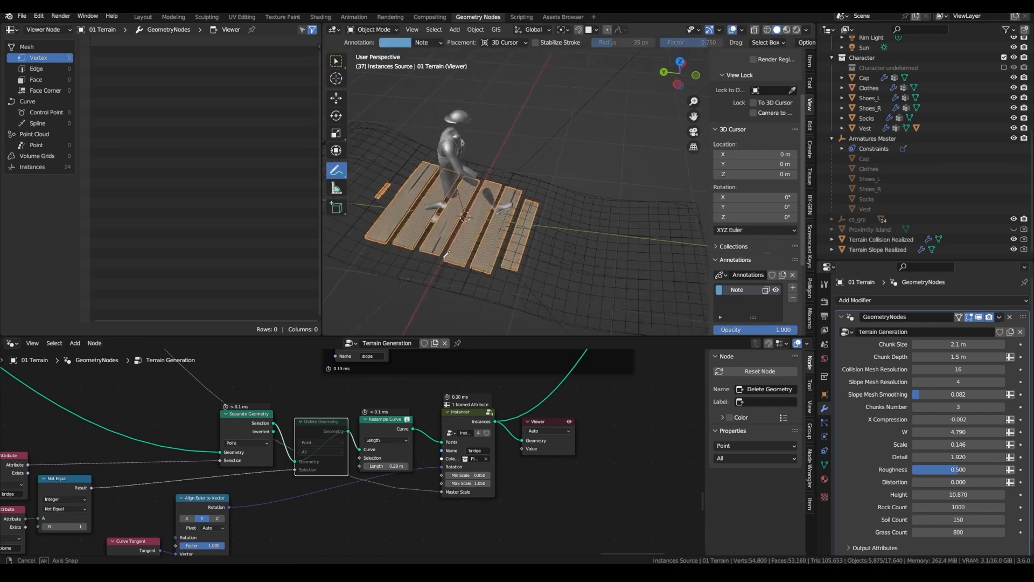
pyautogui.moveTo(467, 215); pyautogui.dragTo(453, 217, button='middle')
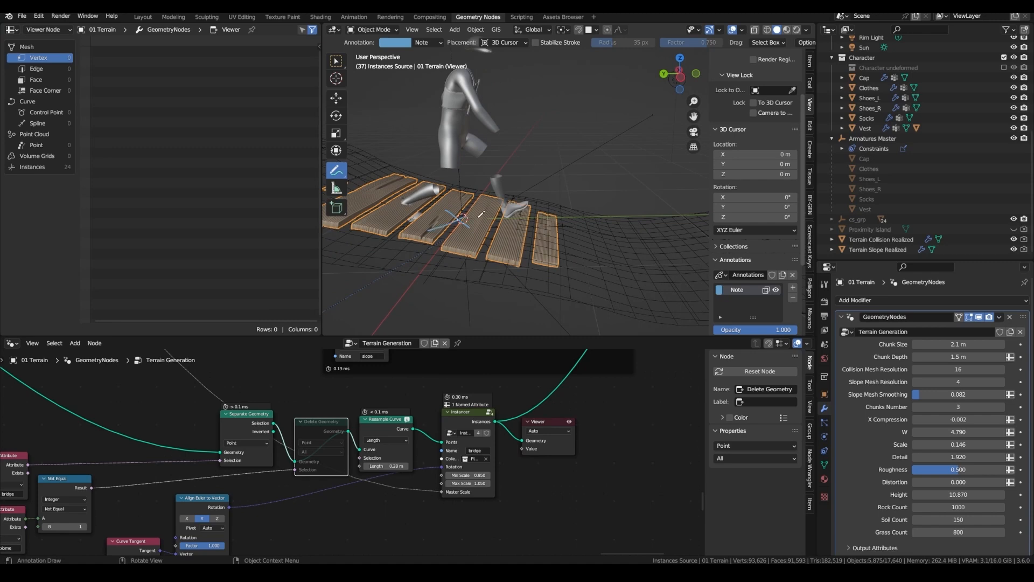
pyautogui.hotkey('ctrl', 's')
# Branch a new Resample Curve node off the muted Delete Geometry output and set its Count to 3
pyautogui.moveTo(348, 429); pyautogui.dragTo(384, 379, button='middle')
pyautogui.moveTo(385, 380); pyautogui.dragTo(393, 400)
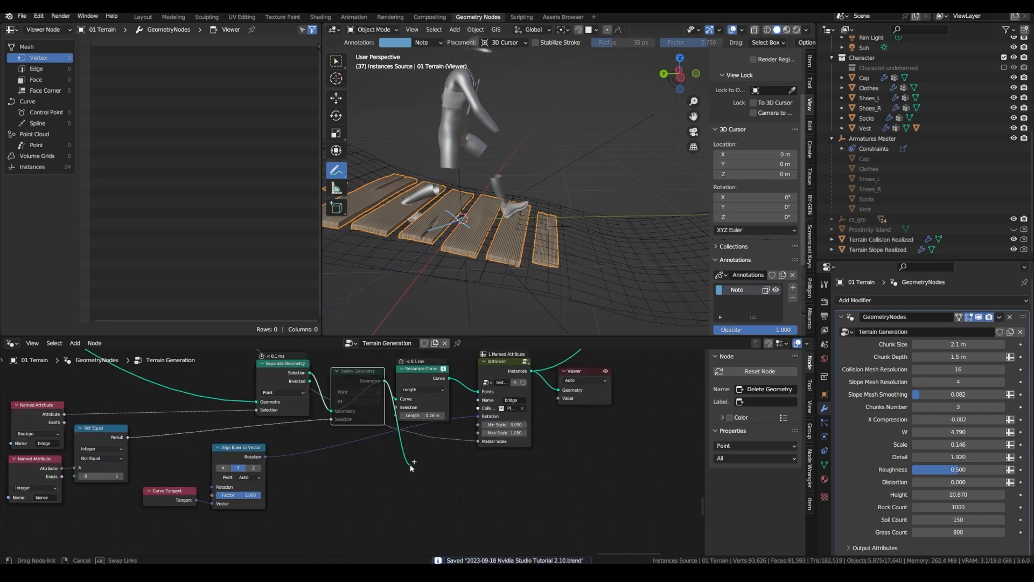
pyautogui.moveTo(411, 468); pyautogui.dragTo(412, 468)
pyautogui.write('res')
pyautogui.press('Return')
pyautogui.click(396, 473)
pyautogui.click(421, 512)
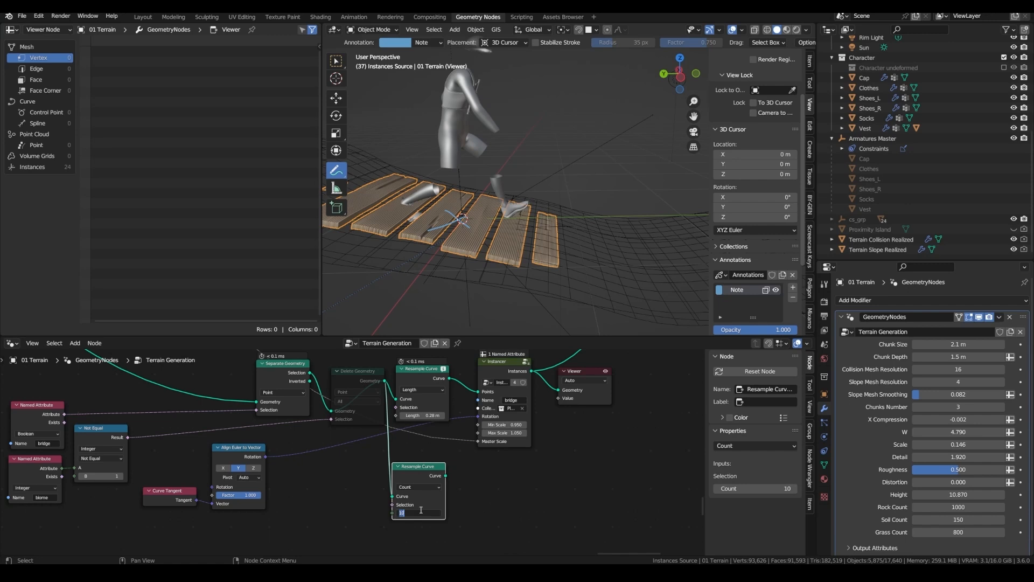
pyautogui.press('Return')
# Feed the new Resample Curve into a Delete Geometry node and drive its Selection with an Endpoint Selection node
pyautogui.moveTo(446, 476); pyautogui.dragTo(504, 441)
pyautogui.write('del')
pyautogui.click(531, 461)
pyautogui.click(475, 480)
pyautogui.moveTo(513, 467); pyautogui.dragTo(401, 442)
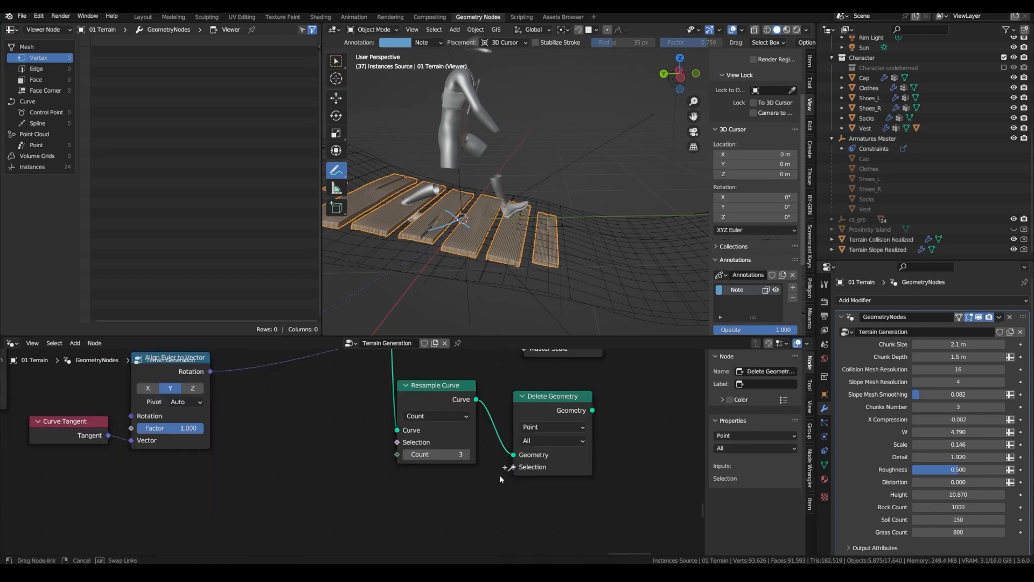
pyautogui.write('end')
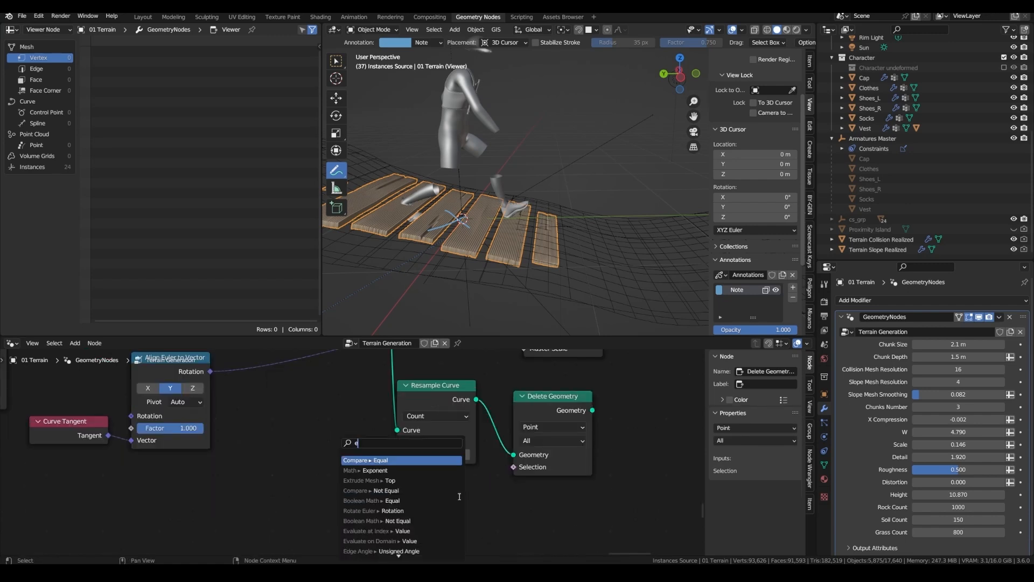
pyautogui.click(418, 461)
pyautogui.click(433, 452)
# Preview the new Delete Geometry node in the Viewer and inspect its curve control points in the spreadsheet
pyautogui.keyDown('ctrl'); pyautogui.keyDown('shift'); pyautogui.click(553, 396); pyautogui.keyUp('shift'); pyautogui.keyUp('ctrl')
pyautogui.scroll(-10, 538, 401)
pyautogui.moveTo(399, 416); pyautogui.dragTo(390, 457, button='middle')
pyautogui.scroll(5, 390, 457)
pyautogui.scroll(-4, 390, 457)
pyautogui.scroll(4, 390, 456)
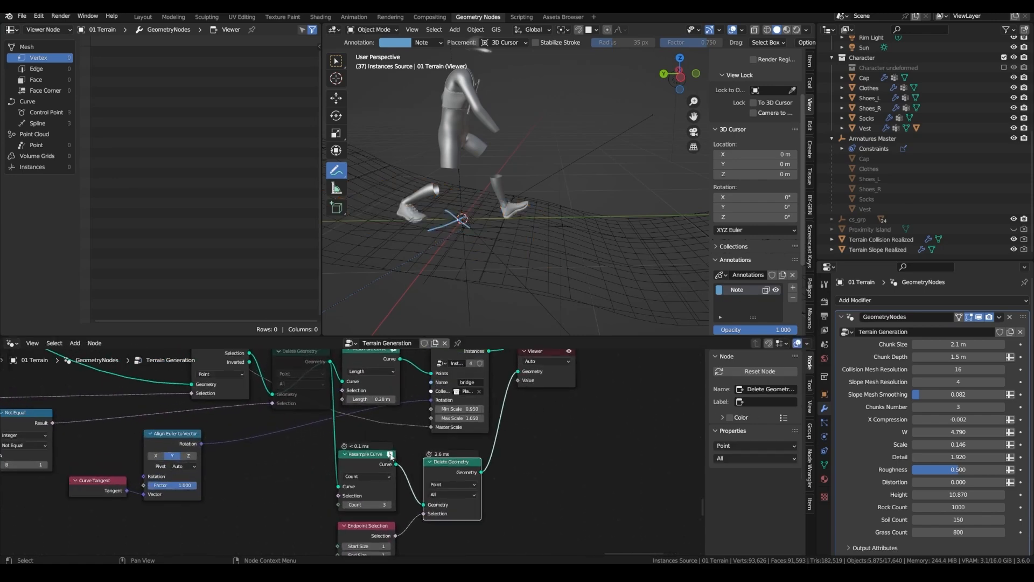
pyautogui.moveTo(379, 423); pyautogui.dragTo(380, 455, button='middle')
pyautogui.scroll(-2, 380, 455)
pyautogui.click(46, 113)
# Duplicate the plank Instancer, connect the new Delete Geometry to its Points input, and preview it in the Viewer
pyautogui.moveTo(467, 496); pyautogui.dragTo(503, 501)
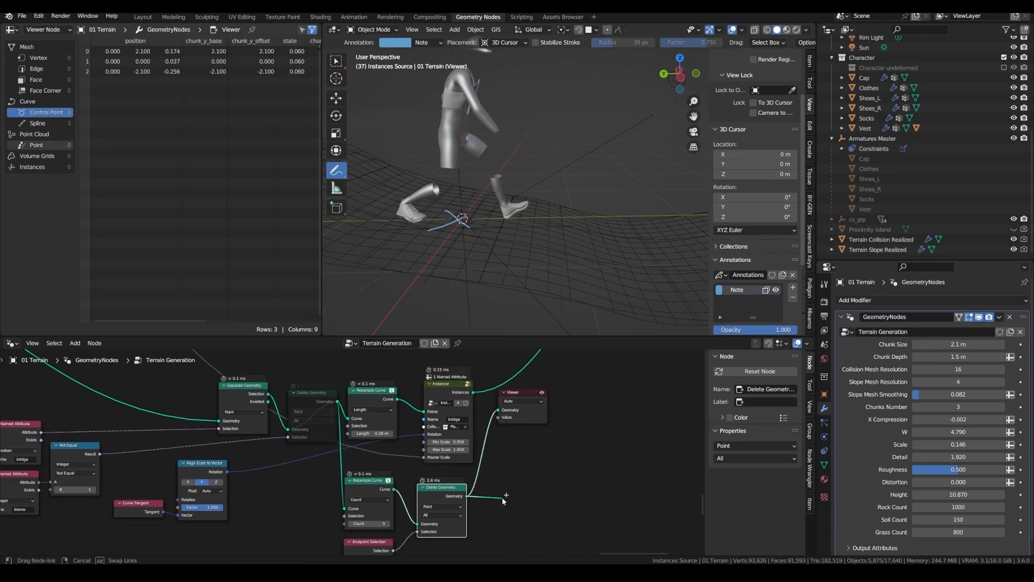
pyautogui.moveTo(502, 499); pyautogui.dragTo(620, 498)
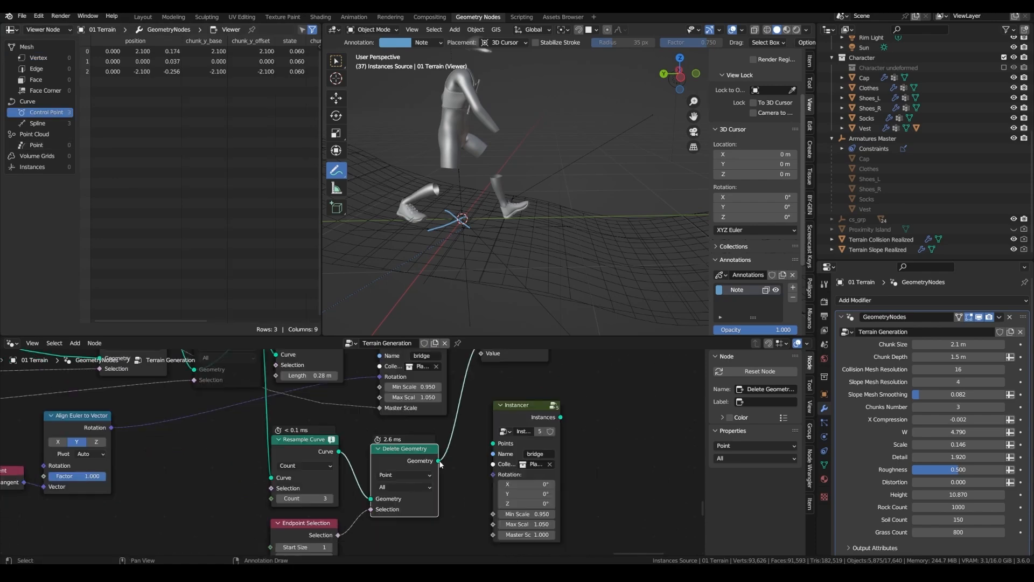
pyautogui.moveTo(439, 461); pyautogui.dragTo(493, 443)
pyautogui.keyDown('ctrl'); pyautogui.keyDown('shift'); pyautogui.click(517, 405); pyautogui.keyUp('shift'); pyautogui.keyUp('ctrl')
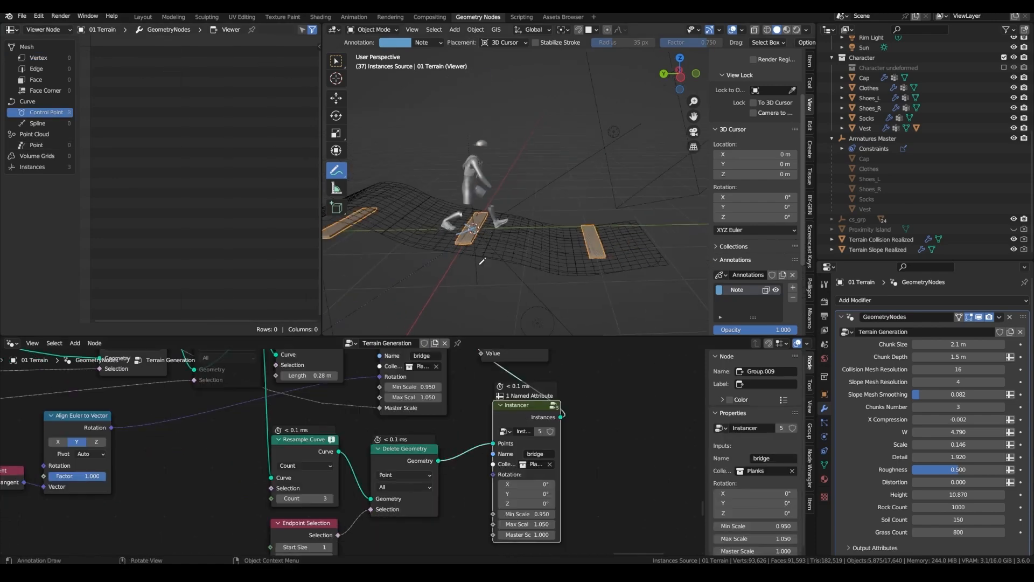
# Insert a Capture Attribute node between the new Resample Curve and Delete Geometry, and set its data type to Vector
pyautogui.scroll(-5, 512, 453)
pyautogui.scroll(3, 384, 456)
pyautogui.moveTo(425, 451); pyautogui.dragTo(441, 429, button='middle')
pyautogui.click(374, 428)
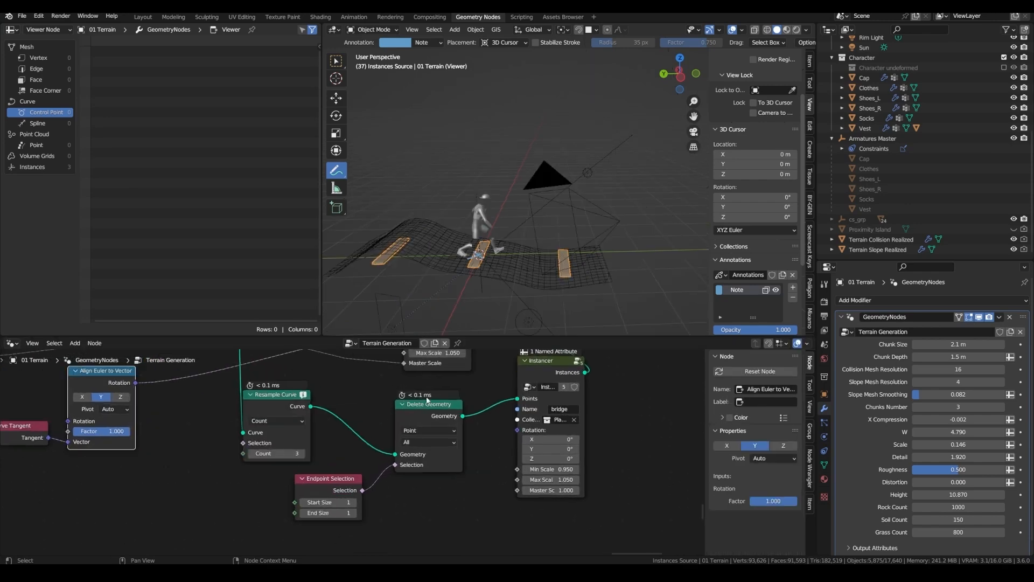
pyautogui.hotkey('shift', 'a')
pyautogui.write('c')
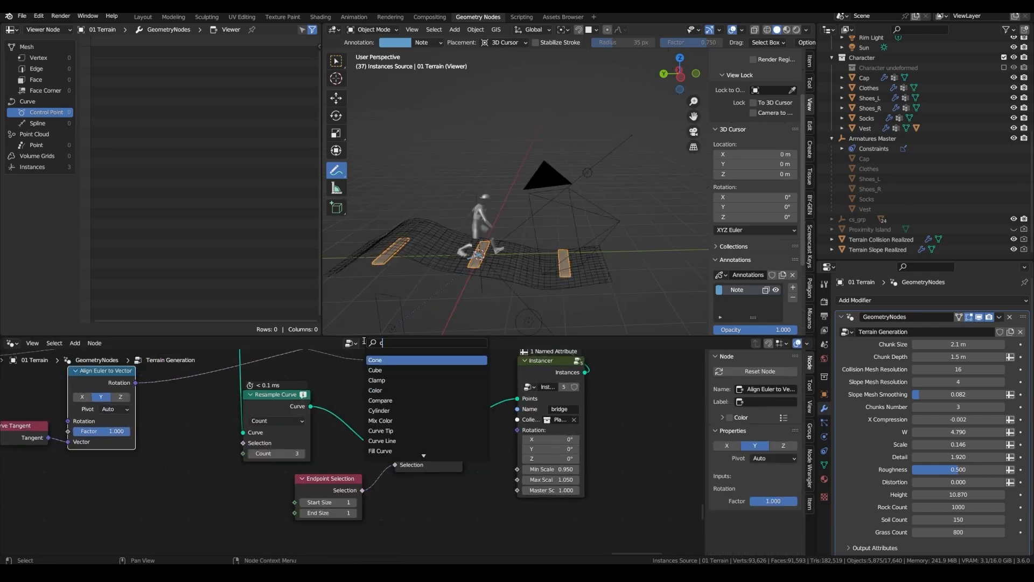
pyautogui.write('apture')
pyautogui.press('Return')
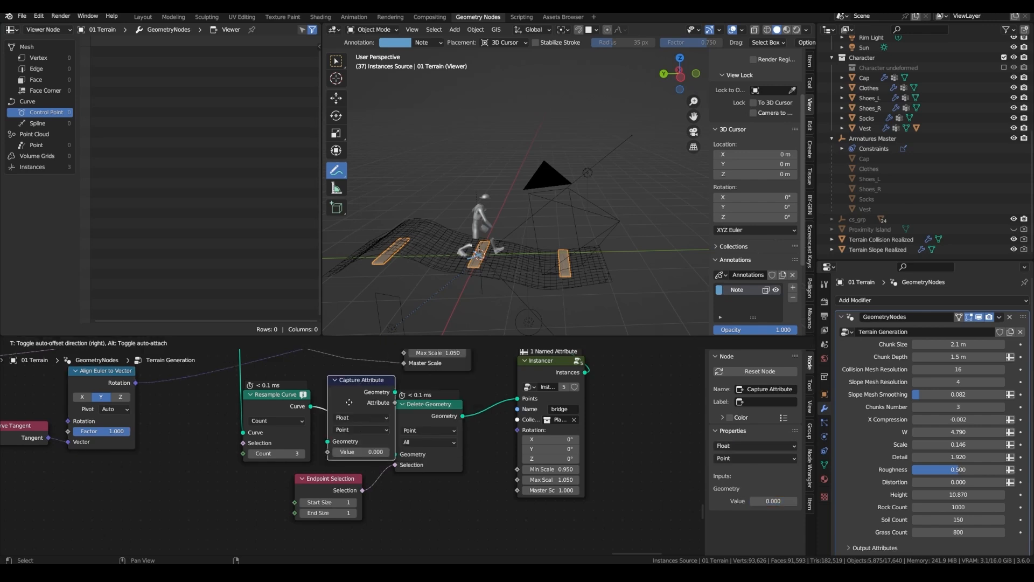
pyautogui.click(372, 410)
pyautogui.keyDown('ctrl'); pyautogui.scroll(-2, 371, 429); pyautogui.keyUp('ctrl')
pyautogui.moveTo(314, 489); pyautogui.dragTo(318, 498)
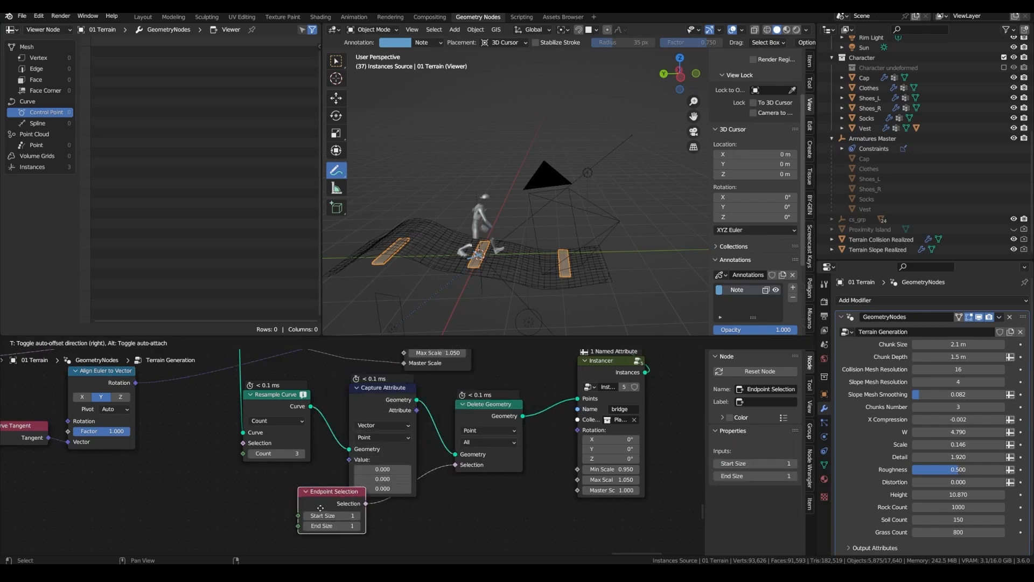
# Duplicate the Curve Tangent node and connect its Tangent to Capture Attribute's Value input
pyautogui.click(58, 414)
pyautogui.hotkey('shift', 'd')
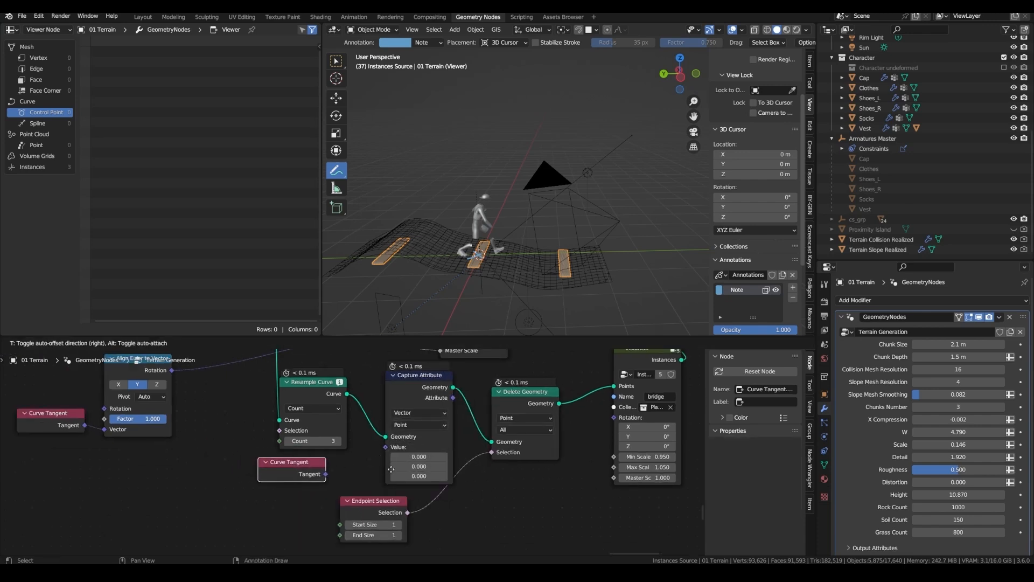
pyautogui.click(405, 475)
pyautogui.moveTo(341, 480); pyautogui.dragTo(393, 454)
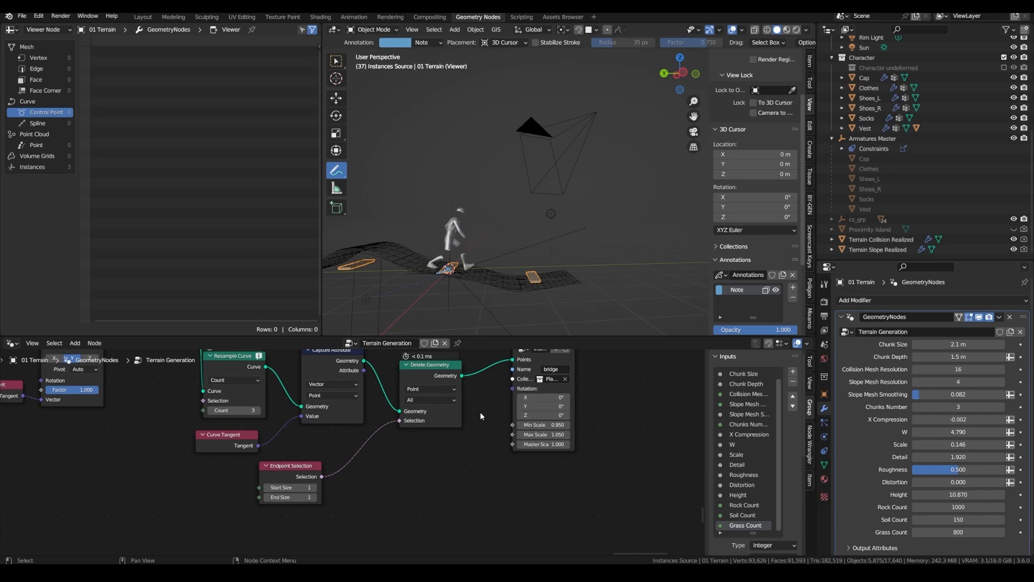
# Add a Rotate Euler node in Axis Angle mode with a 90° angle, routed through Align Euler to Vector into the new Instancer's Rotation
pyautogui.hotkey('shift', 'a')
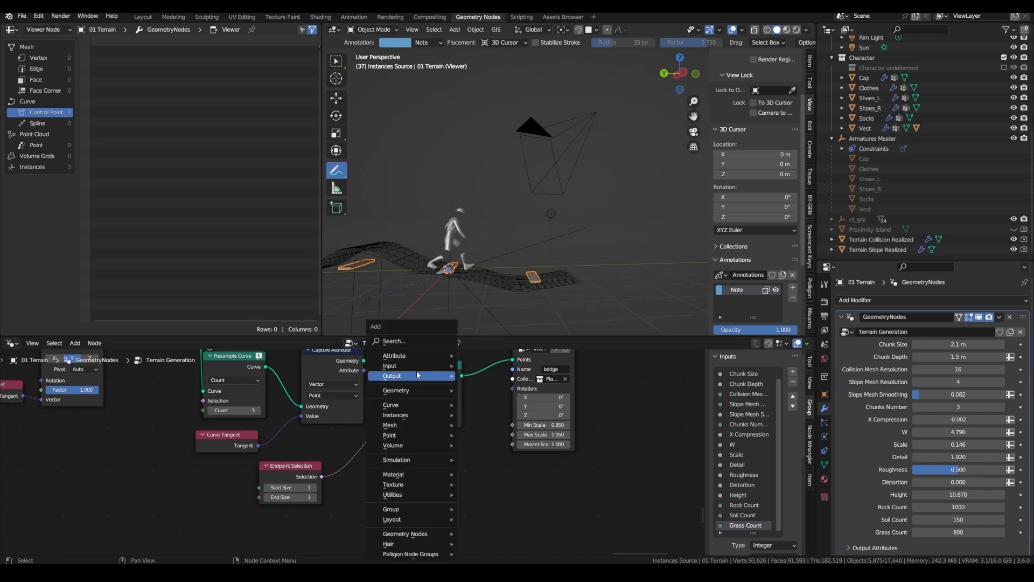
pyautogui.write('rota')
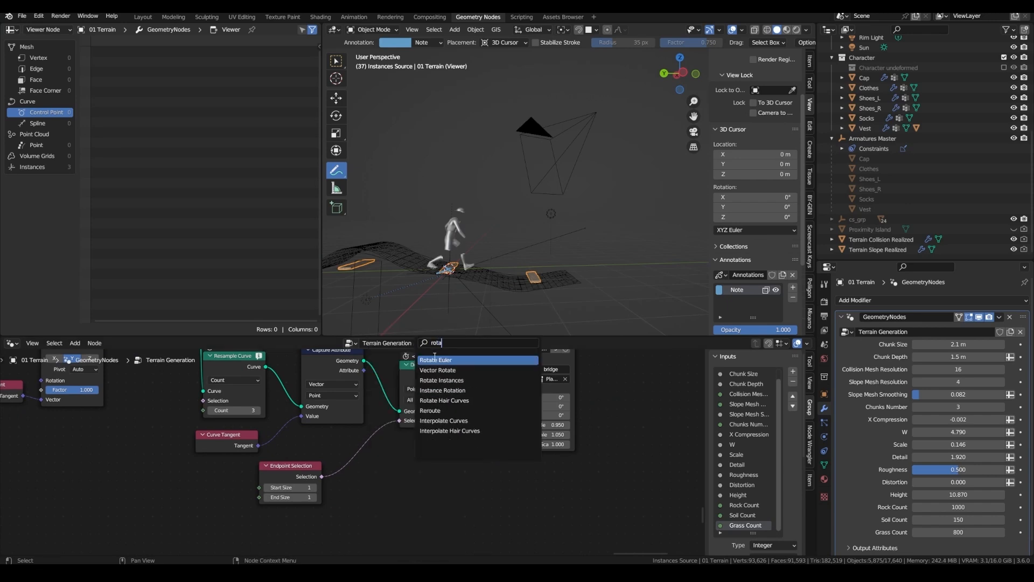
pyautogui.click(434, 359)
pyautogui.click(430, 464)
pyautogui.moveTo(468, 447); pyautogui.dragTo(514, 385)
pyautogui.click(426, 528)
pyautogui.write('90')
pyautogui.press('Return')
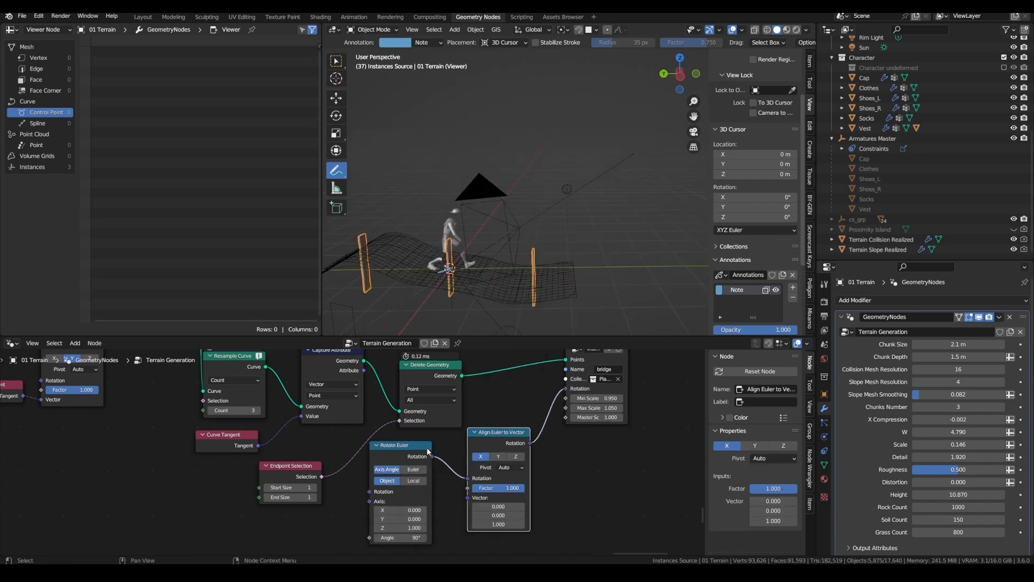
# Connect Capture Attribute's Attribute output to the Vector input of Align Euler to Vector and check the instances' alignment
pyautogui.moveTo(365, 374); pyautogui.dragTo(379, 384)
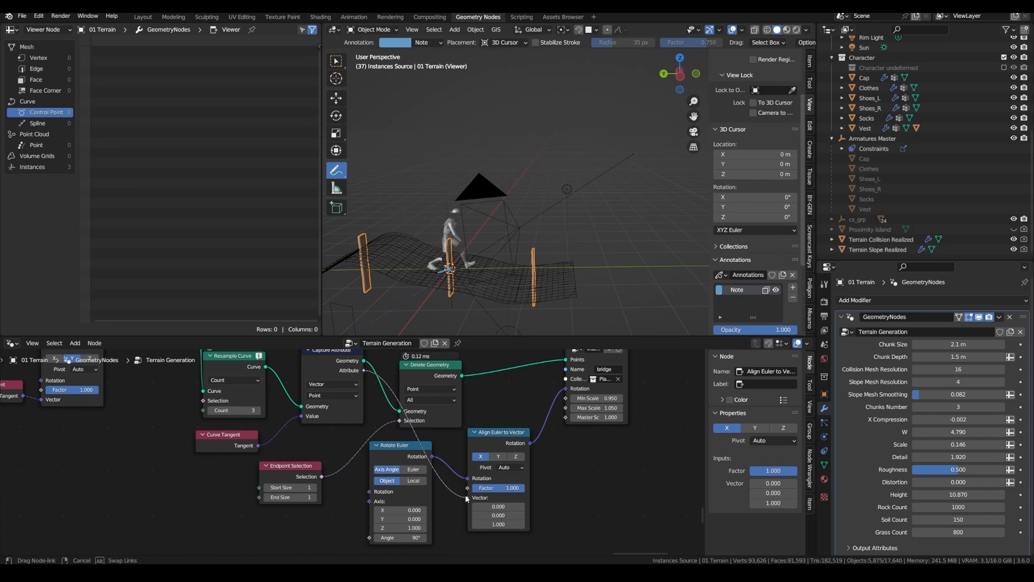
pyautogui.moveTo(467, 499); pyautogui.dragTo(468, 497)
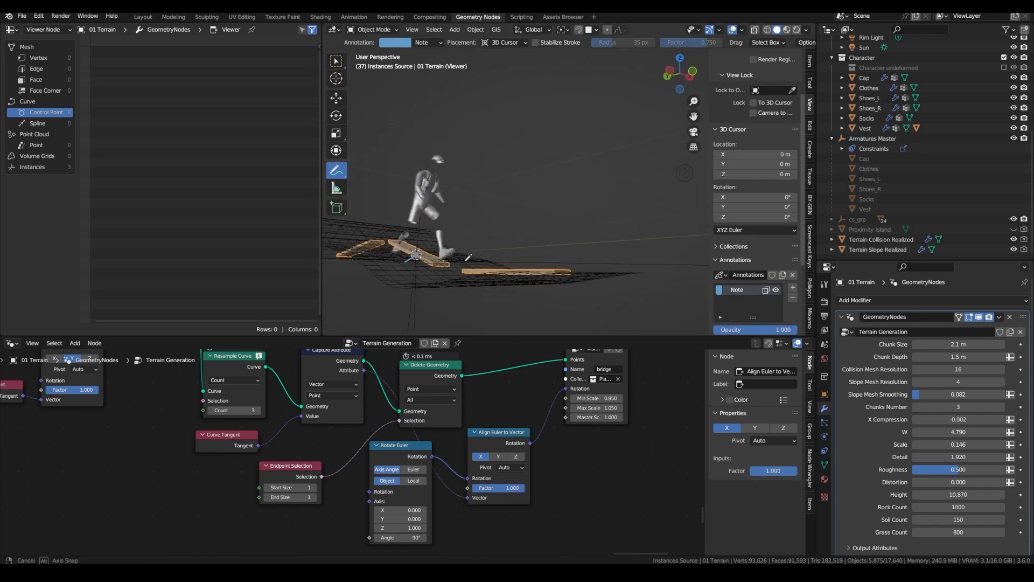
pyautogui.moveTo(450, 377); pyautogui.dragTo(477, 390, button='middle')
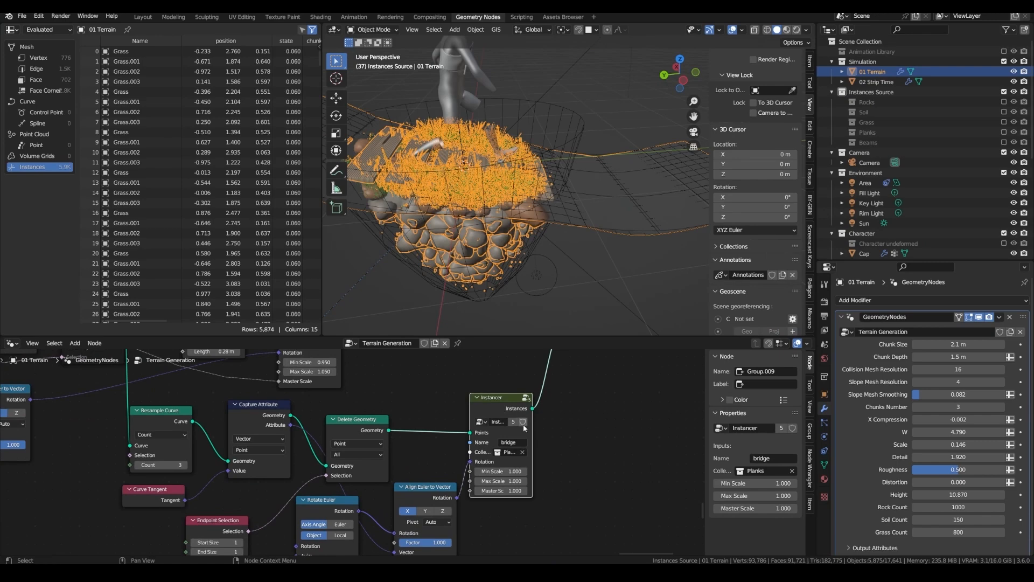
# Switch the new Instancer's collection to Beams and preview it in the Viewer
pyautogui.scroll(3, 523, 425)
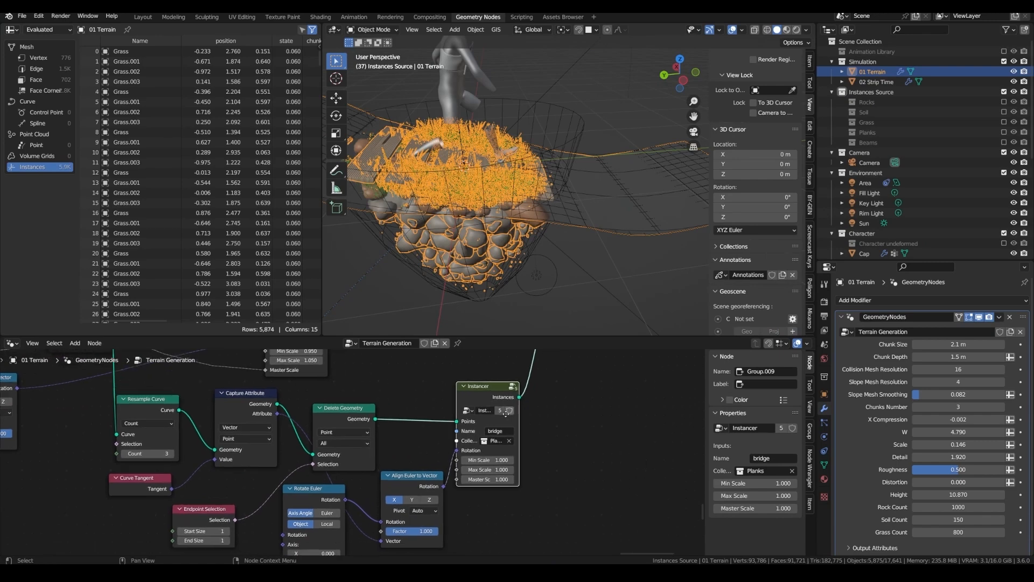
pyautogui.click(487, 447)
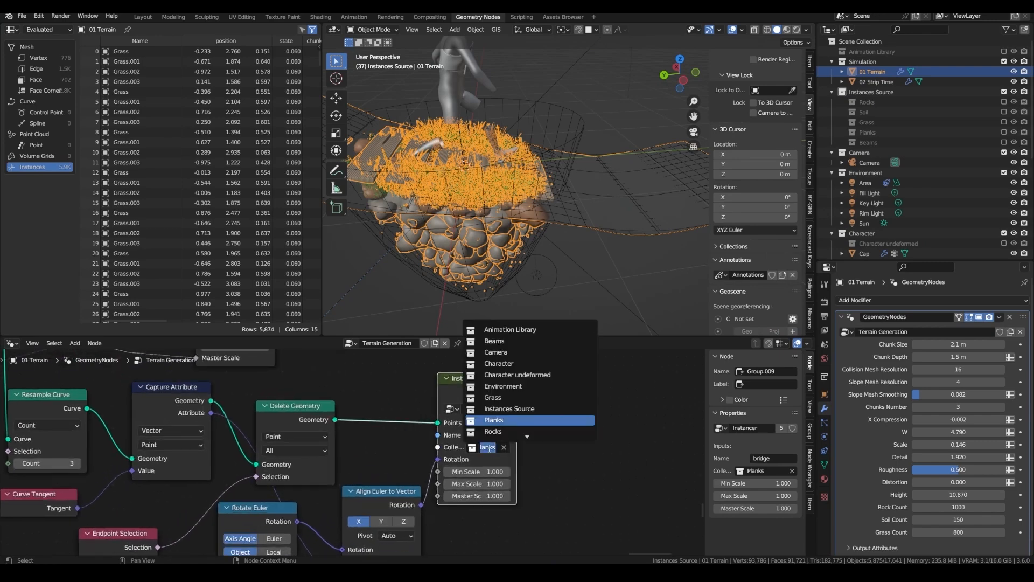
pyautogui.click(499, 341)
pyautogui.keyDown('ctrl'); pyautogui.keyDown('shift'); pyautogui.click(485, 393); pyautogui.keyUp('shift'); pyautogui.keyUp('ctrl')
# Insert a Scale Instances node after the beam Instancer and set its X scale to 1.960
pyautogui.scroll(-2, 501, 409)
pyautogui.hotkey('shift', 'a')
pyautogui.write('scale')
pyautogui.press('Down')
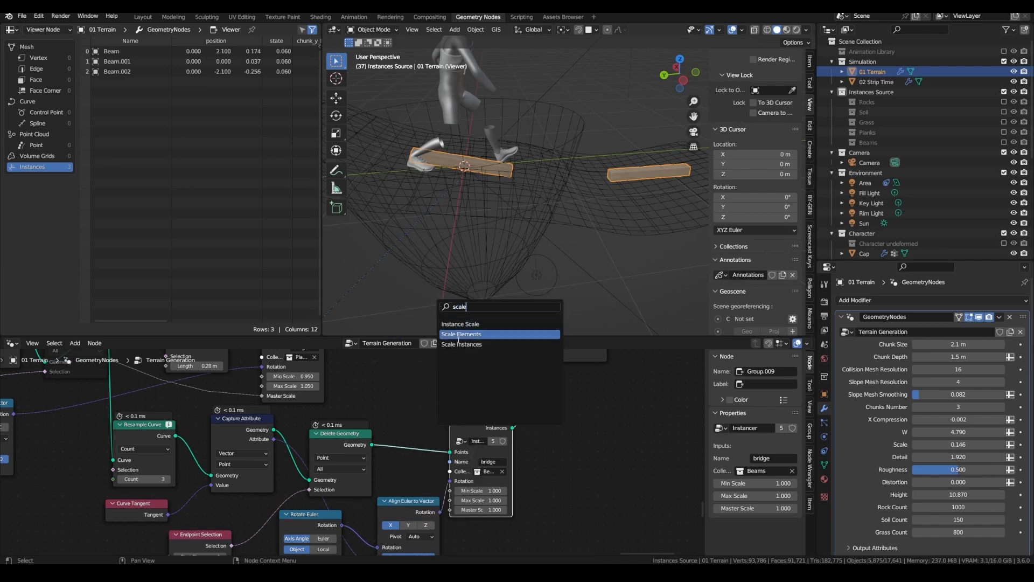
pyautogui.press('Return')
pyautogui.click(501, 401)
# Drive the Scale Instances scale with a Combine XYZ node, feeding its X from a Group Input's Chunk Size and keeping Y and Z at 1
pyautogui.hotkey('shift', 'a')
pyautogui.write('group')
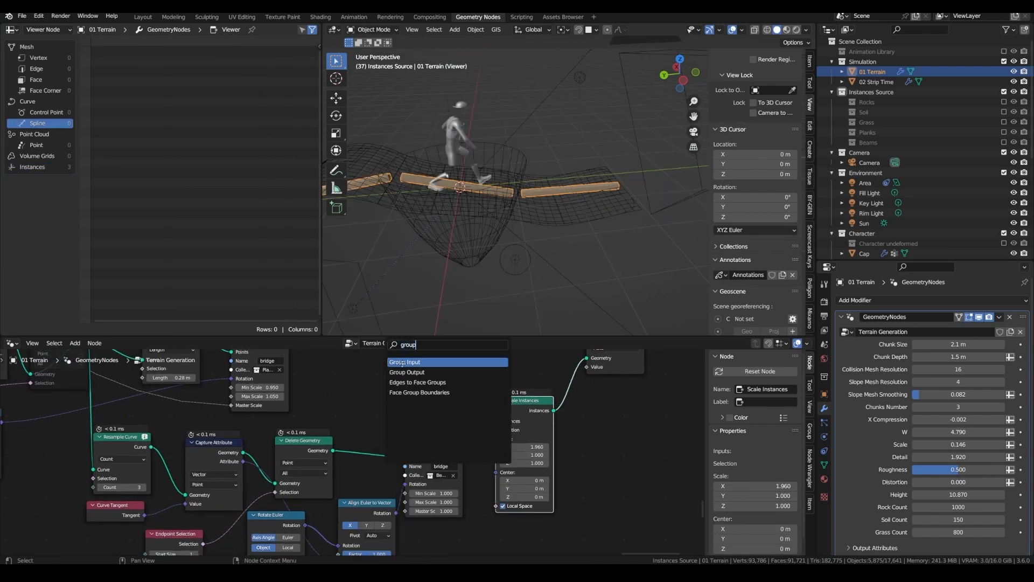
pyautogui.click(403, 364)
pyautogui.scroll(-1, 431, 458)
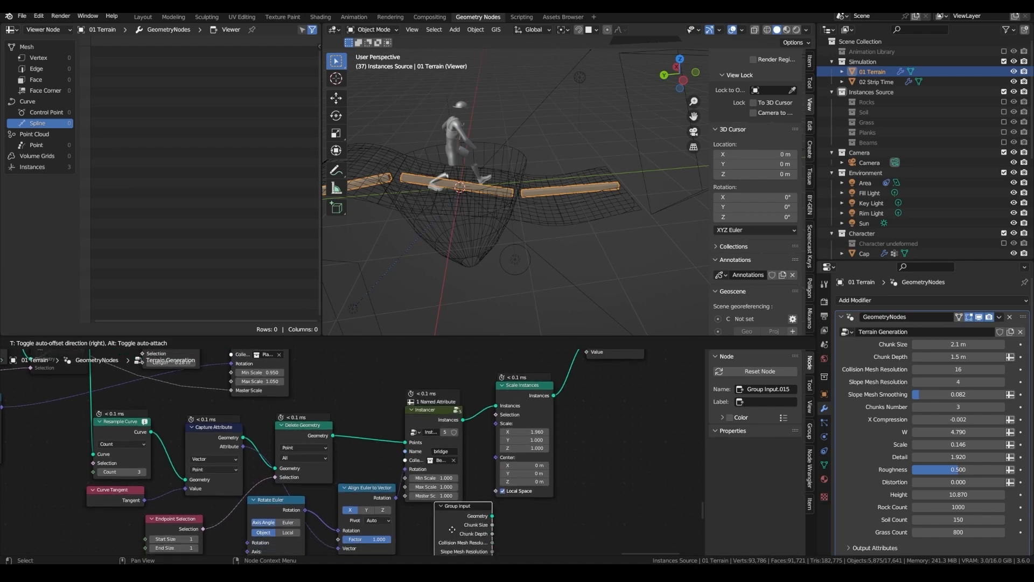
pyautogui.moveTo(448, 549); pyautogui.dragTo(481, 443)
pyautogui.write('combin')
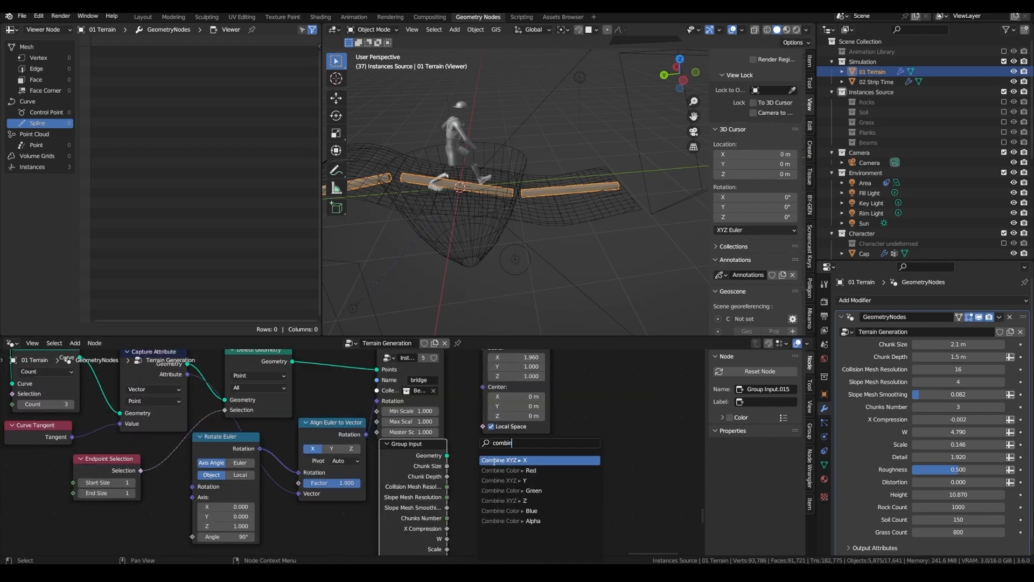
pyautogui.press('Return')
pyautogui.click(498, 503)
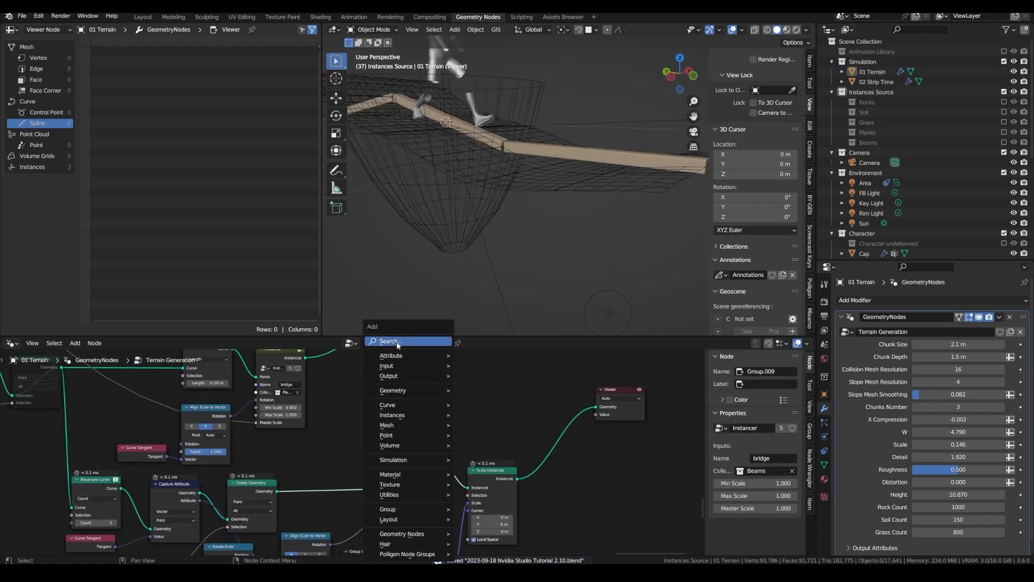
# Add a Join Geometry node that combines the plank instances with the scaled beams and feeds the Viewer
pyautogui.click(397, 341)
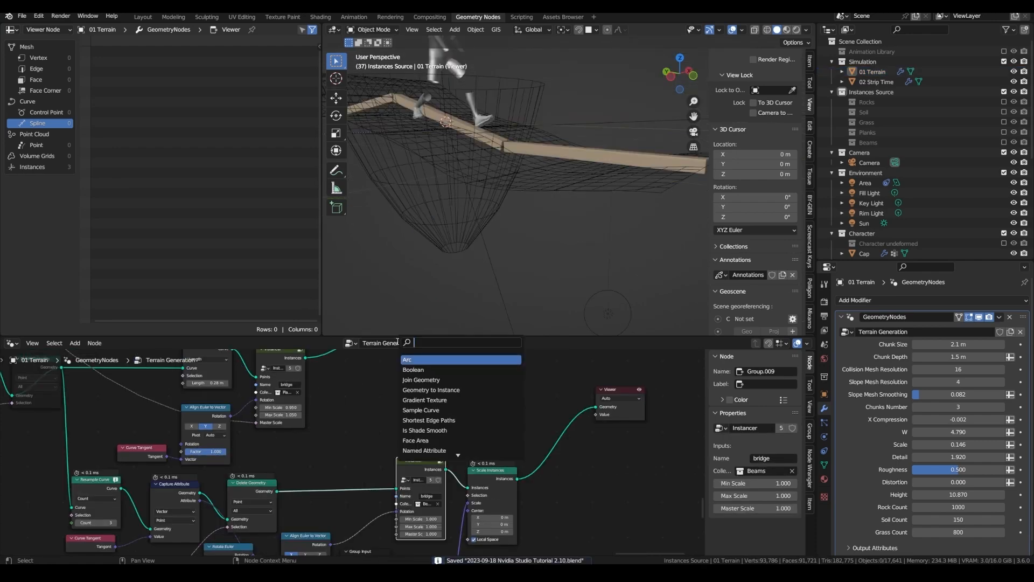
pyautogui.write('join')
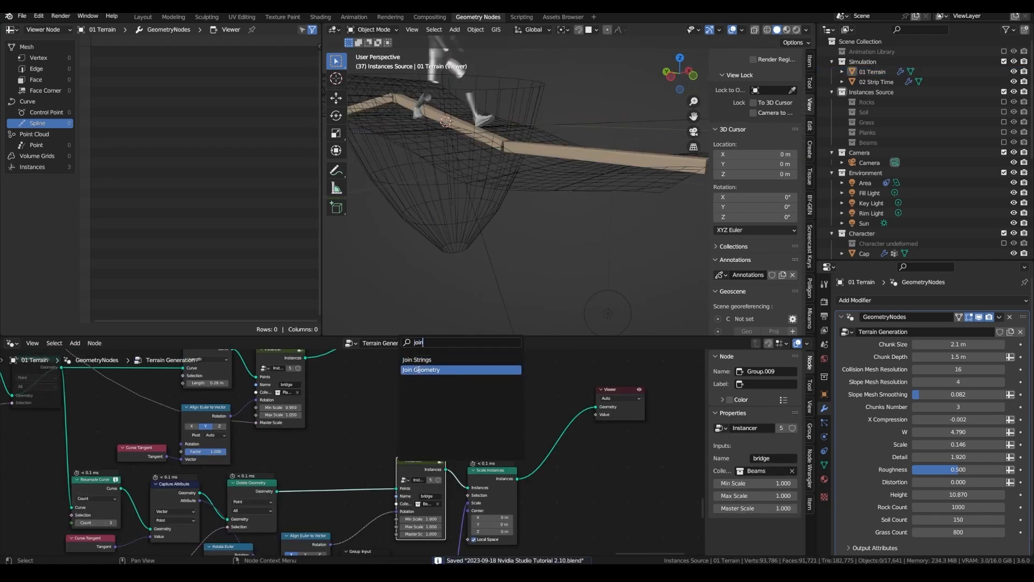
pyautogui.press('Down')
pyautogui.press('Return')
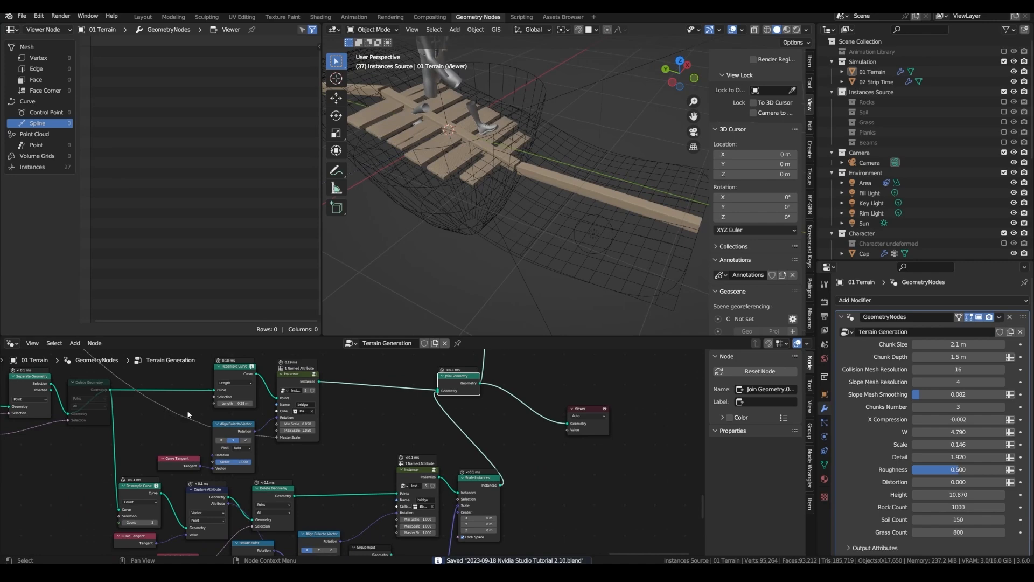
# Branch the plank Instancer's Master Scale link with a reroute and connect it to the beam Instancer's Master Scale
pyautogui.keyDown('shift'); pyautogui.moveTo(188, 412); pyautogui.dragTo(180, 425, button='right'); pyautogui.keyUp('shift')
pyautogui.moveTo(186, 415); pyautogui.dragTo(408, 521)
pyautogui.moveTo(402, 533); pyautogui.dragTo(402, 533)
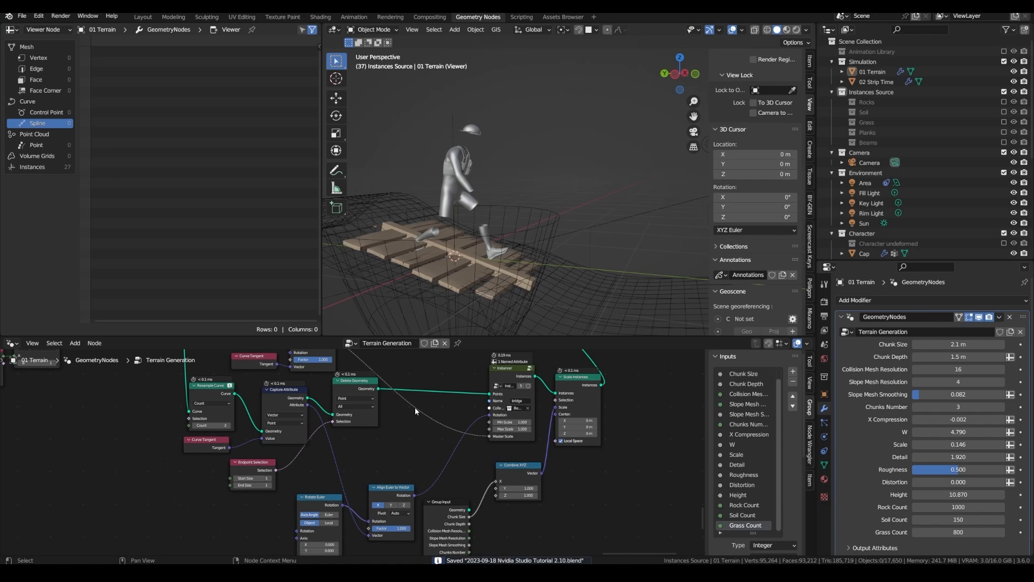
pyautogui.moveTo(415, 407)
pyautogui.mouseDown(button='middle')
pyautogui.moveTo(406, 403)
pyautogui.moveTo(413, 412)
pyautogui.mouseUp(button='middle')
pyautogui.scroll(3, 429, 296)
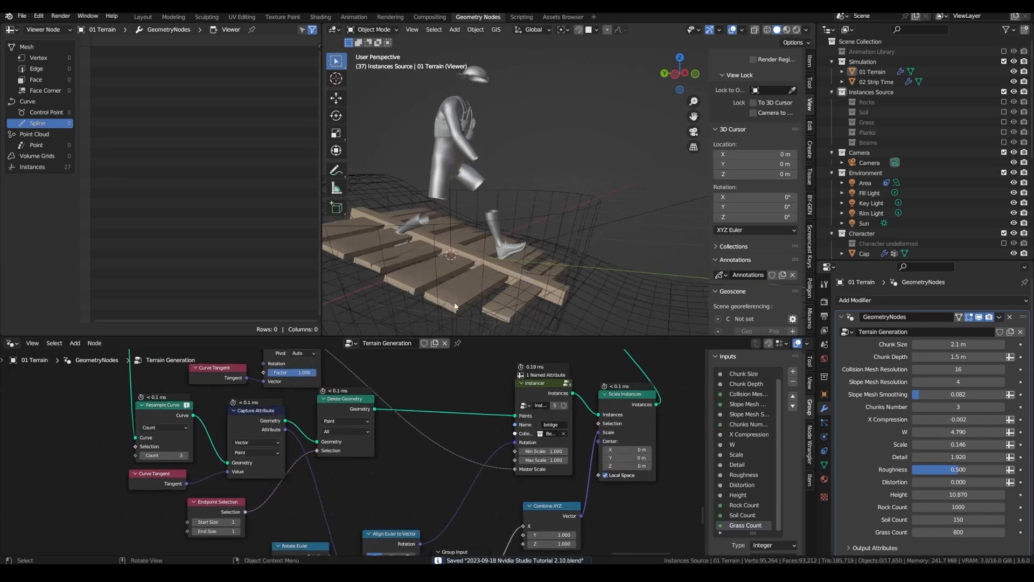
pyautogui.moveTo(473, 239)
pyautogui.mouseDown(button='middle')
pyautogui.moveTo(444, 268)
pyautogui.moveTo(492, 232)
pyautogui.mouseUp(button='middle')
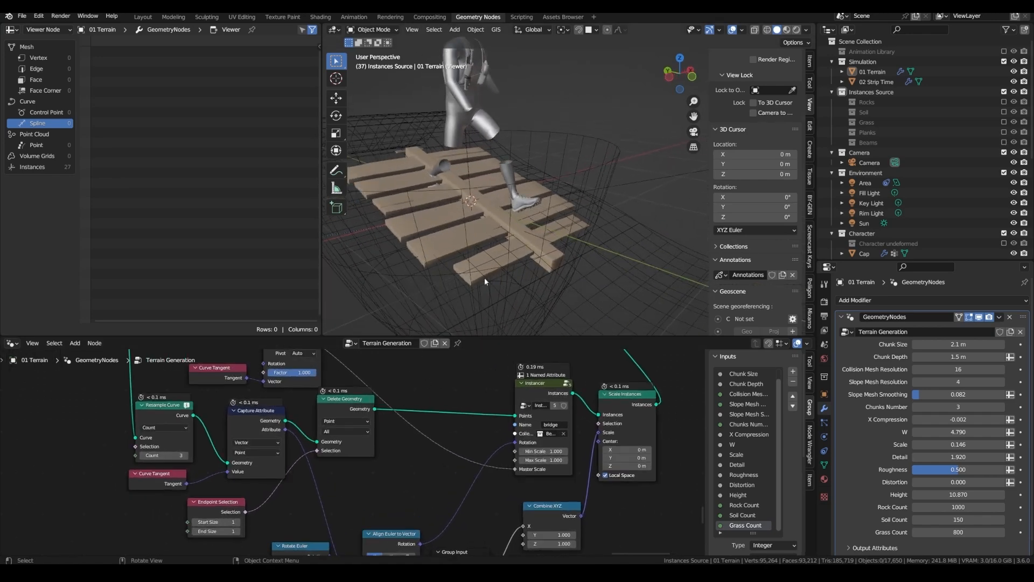
# Add a Mesh Line node near the beam setup, set it to End Points mode, and give it a count of 2
pyautogui.scroll(-2, 445, 377)
pyautogui.hotkey('shift', 'a')
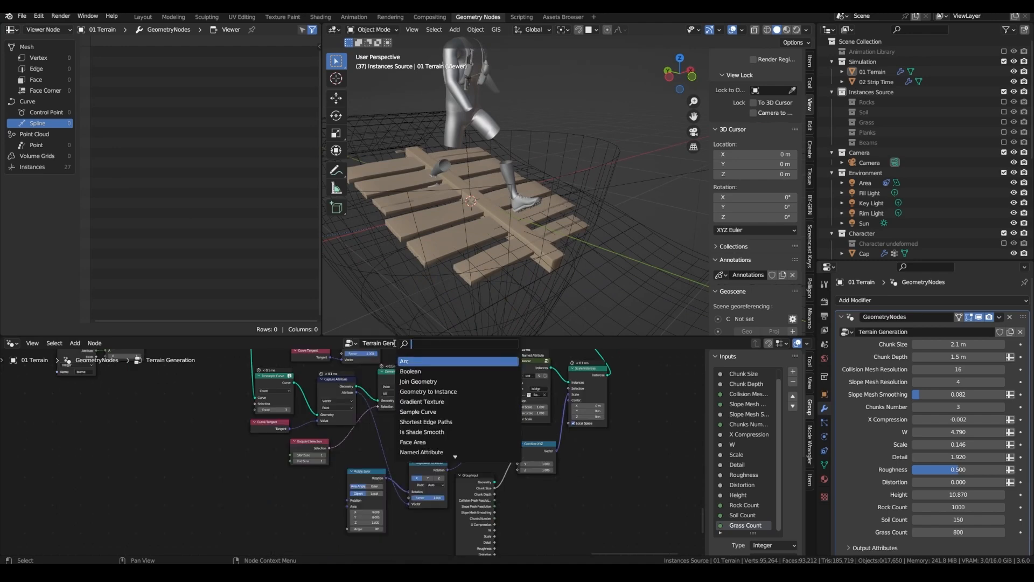
pyautogui.press('Return')
pyautogui.click(291, 484)
pyautogui.scroll(3, 291, 484)
pyautogui.click(254, 484)
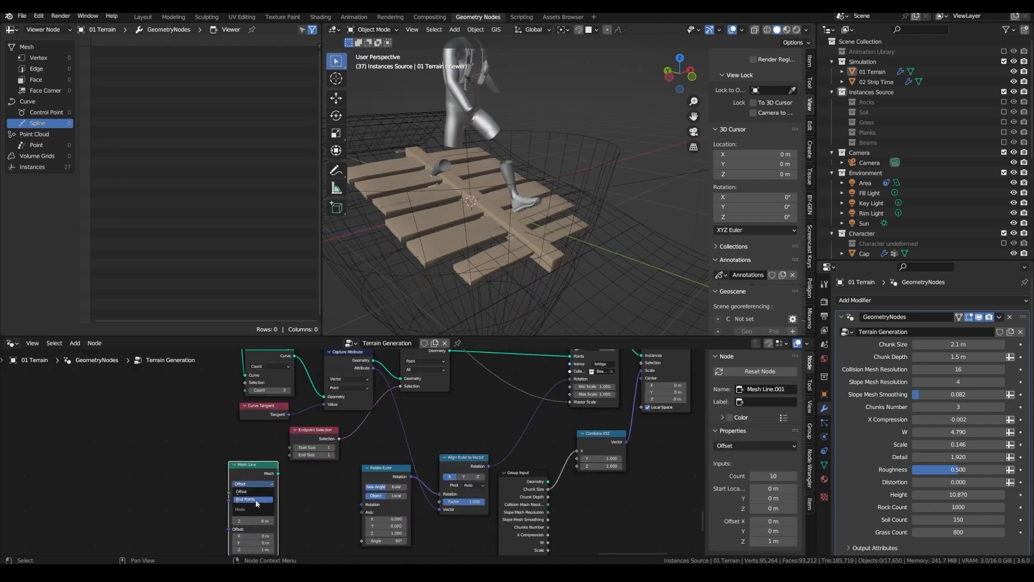
pyautogui.click(255, 501)
pyautogui.write('2')
pyautogui.press('Return')
pyautogui.scroll(-2, 248, 464)
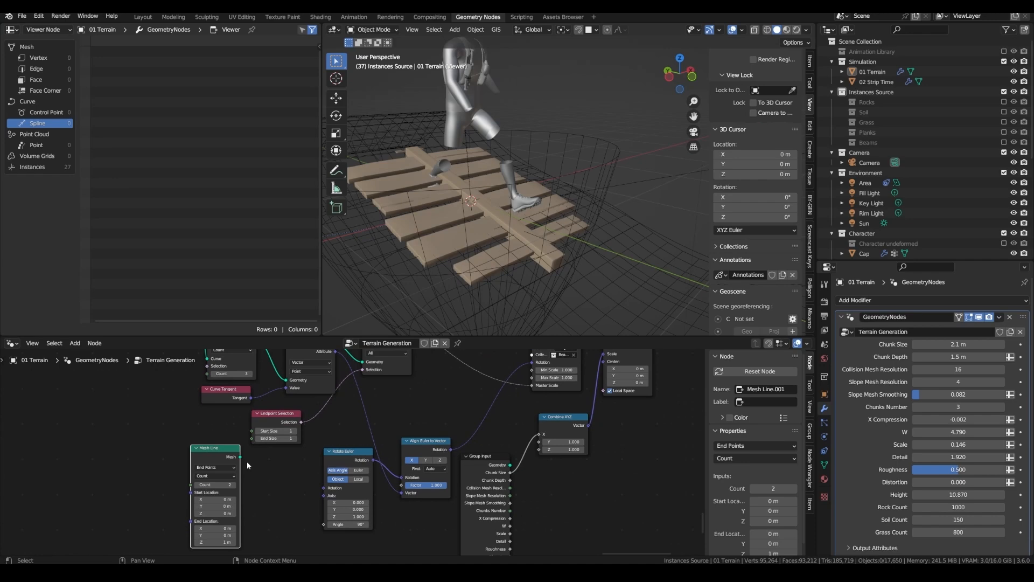
# Insert Instance on Points between Delete Geometry and the beam Instancer, with the Mesh Line connected to its Instance input
pyautogui.scroll(2, 326, 399)
pyautogui.hotkey('shift', 'a')
pyautogui.click(426, 341)
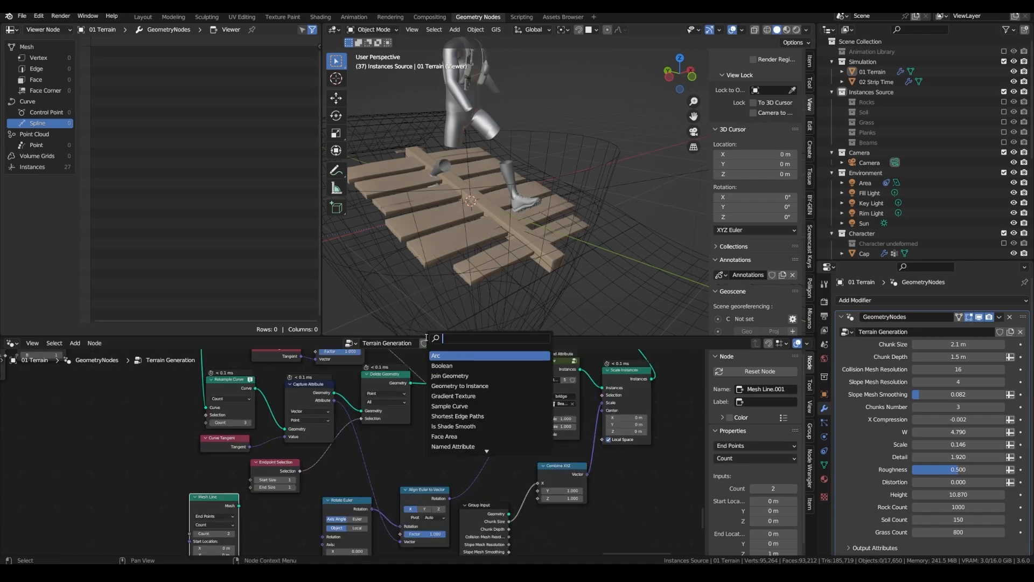
pyautogui.write('in')
pyautogui.write('s')
pyautogui.moveTo(238, 506); pyautogui.dragTo(295, 487)
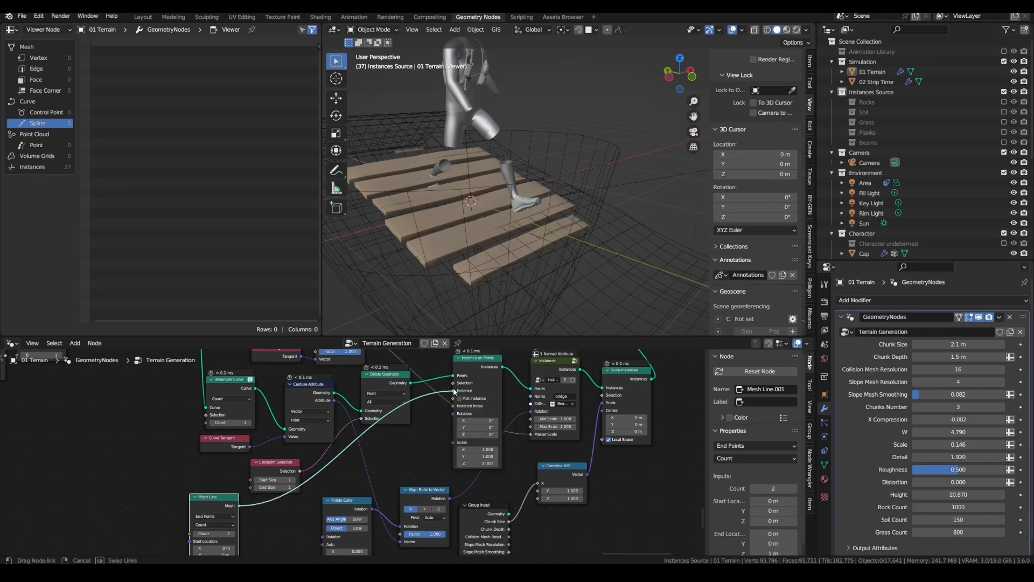
# Insert a Realize Instances node between Instance on Points and the beam Instancer
pyautogui.hotkey('shift', 'a')
pyautogui.write('rea')
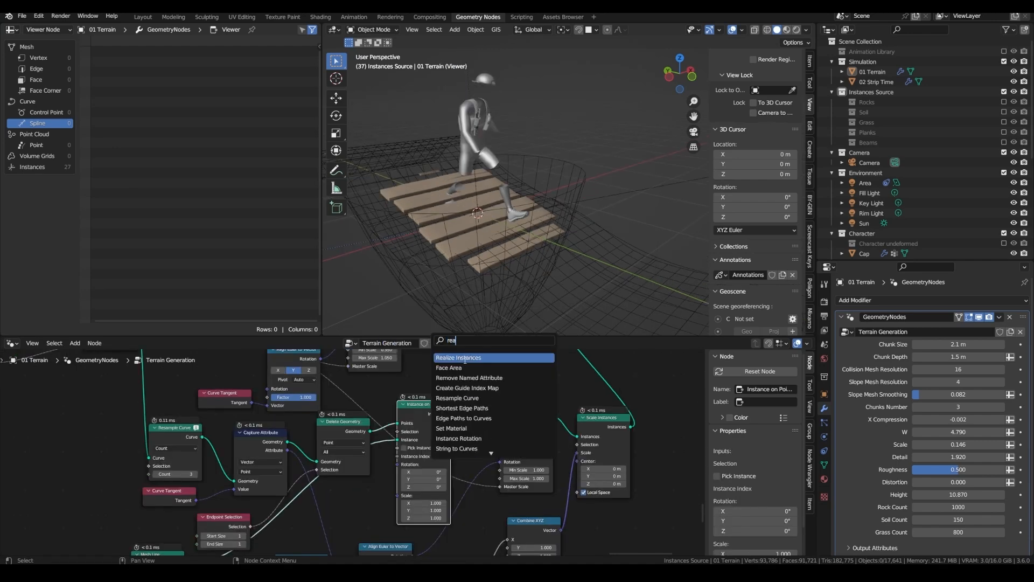
pyautogui.click(465, 358)
pyautogui.scroll(-2, 377, 431)
# Save the file, then set the Mesh Line's Start Location X to -0.65 m and End Location to X 0.65 m, Z 0 m
pyautogui.moveTo(437, 233); pyautogui.dragTo(377, 247, button='middle')
pyautogui.scroll(3, 261, 448)
pyautogui.hotkey('ctrl', 's')
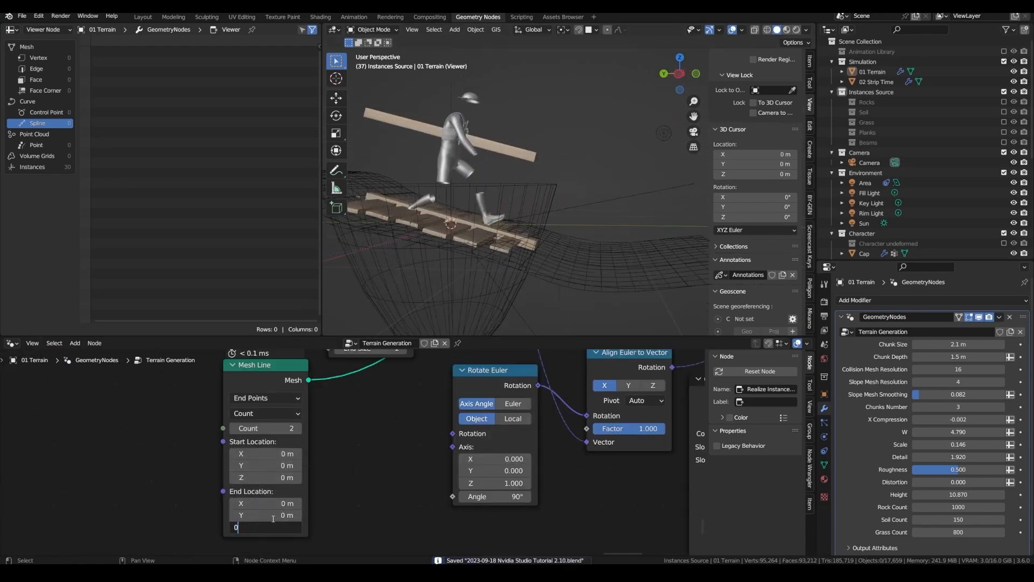
pyautogui.moveTo(265, 503); pyautogui.dragTo(280, 504)
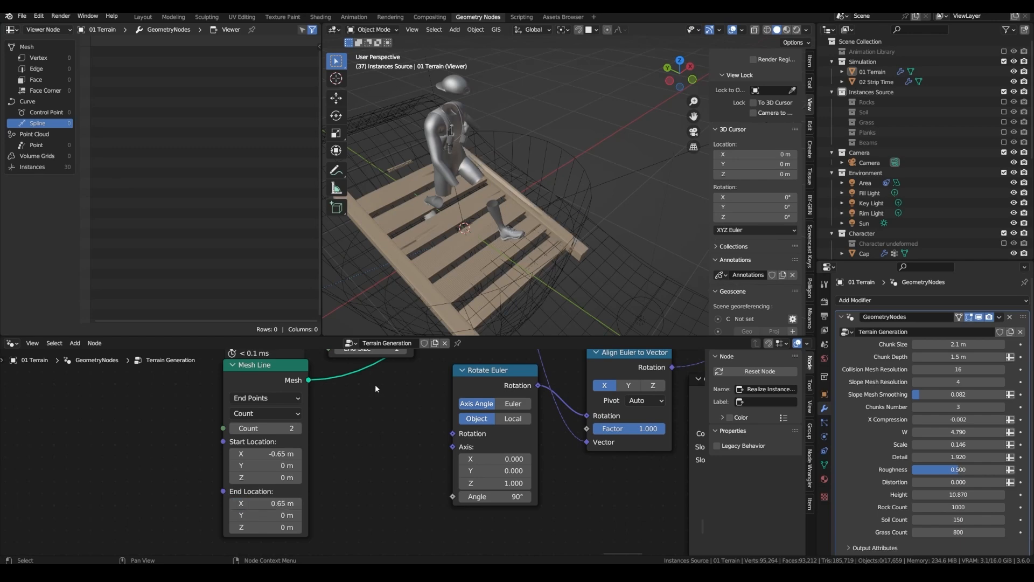
# Insert a Transform Geometry node after the Mesh Line and set its Z translation to -0.08 m
pyautogui.scroll(-1, 372, 415)
pyautogui.hotkey('shift', 'a')
pyautogui.write('trans')
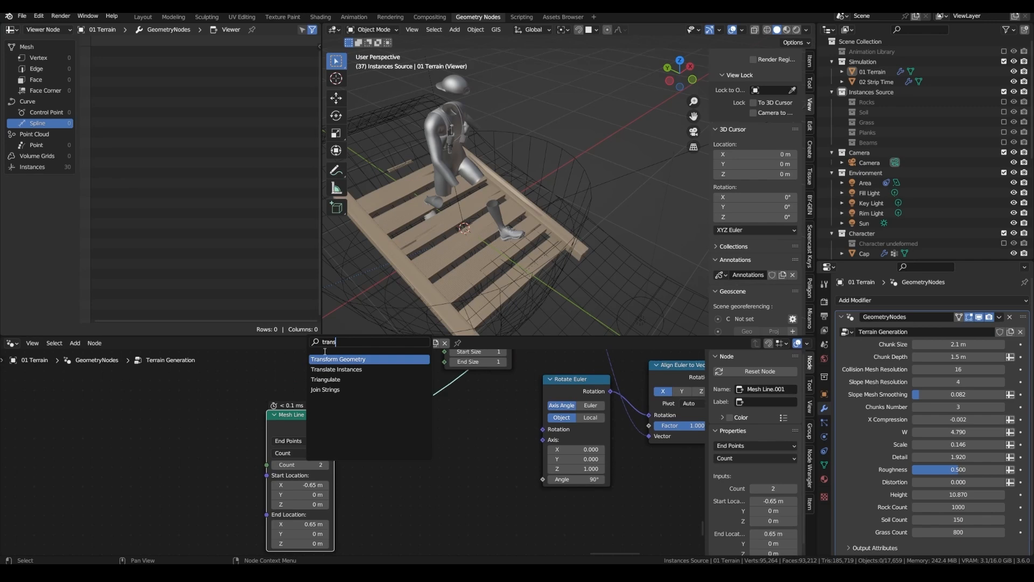
pyautogui.press('Return')
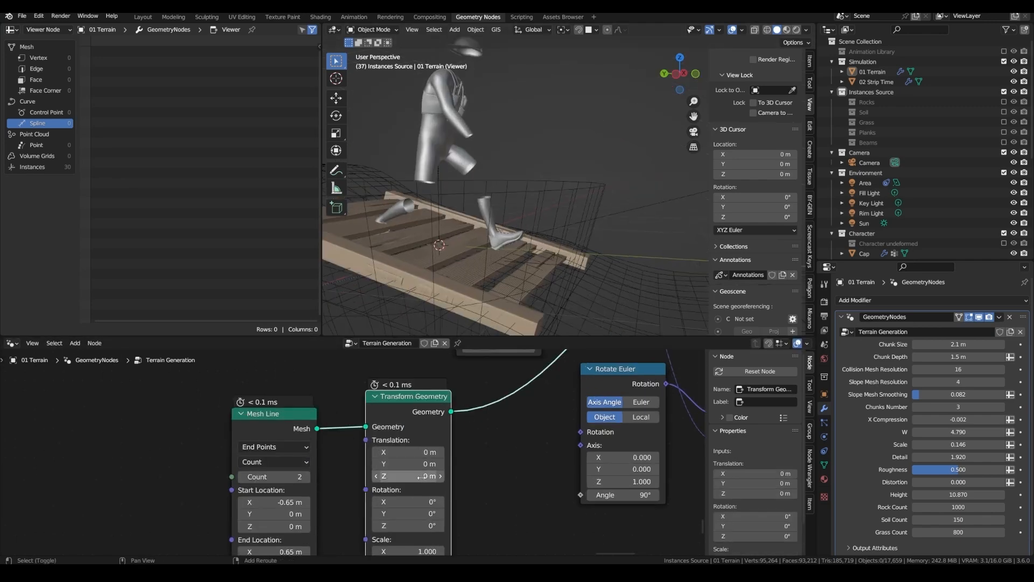
pyautogui.moveTo(420, 477); pyautogui.dragTo(409, 476)
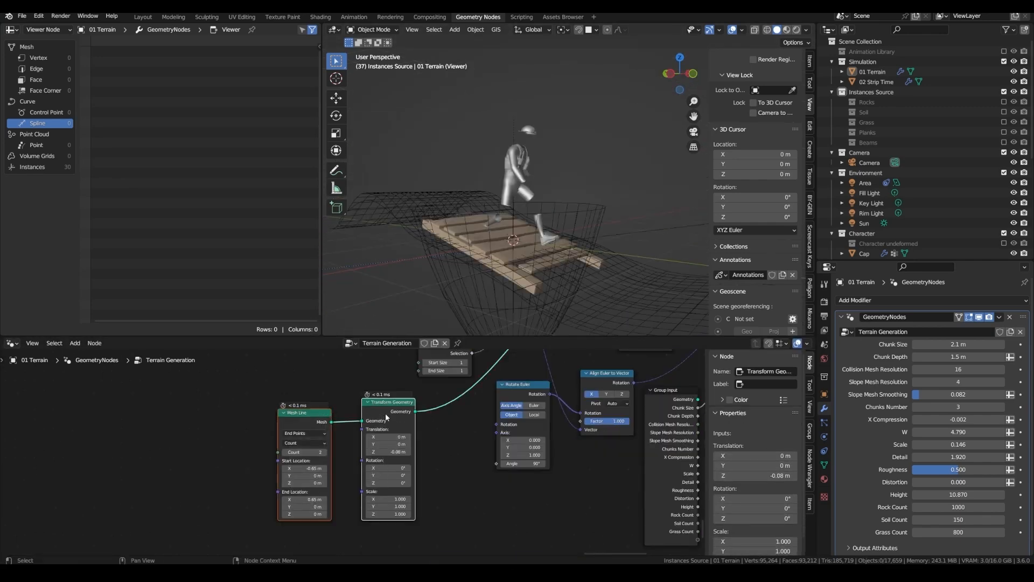
# Duplicate the Mesh Line and Transform Geometry pair, and merge both pairs with a Join Geometry node
pyautogui.scroll(-2, 386, 412)
pyautogui.hotkey('shift', 'd')
pyautogui.moveTo(299, 405); pyautogui.dragTo(354, 408, button='middle')
pyautogui.click(358, 414)
pyautogui.hotkey('shift', 'a')
pyautogui.write('joi')
pyautogui.click(372, 370)
pyautogui.click(419, 392)
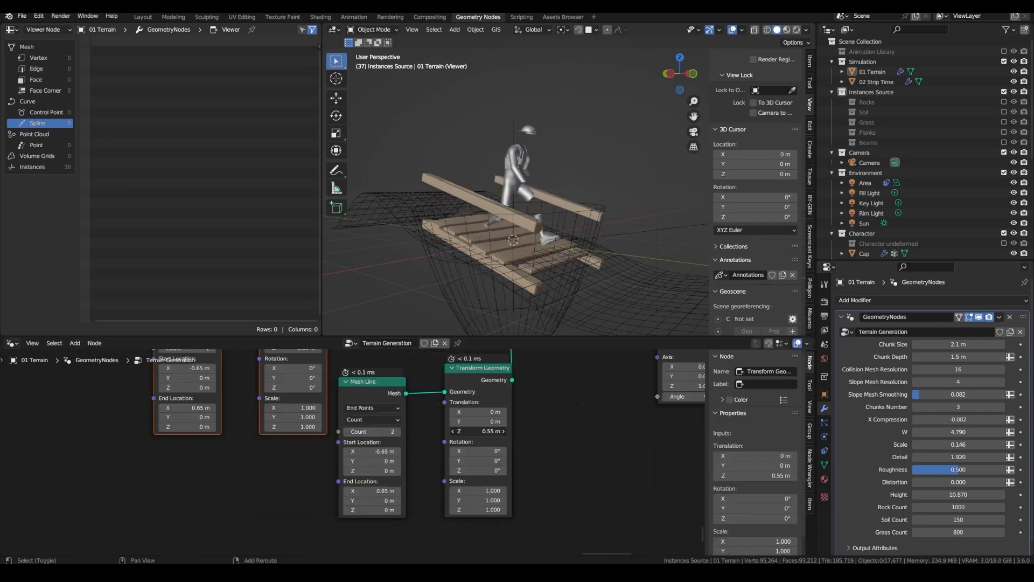
# Adjust the duplicated Transform Geometry's Z translation to about 0.55 m to raise the second pair of beams
pyautogui.moveTo(479, 431); pyautogui.dragTo(473, 431)
pyautogui.moveTo(560, 264); pyautogui.dragTo(458, 253, button='middle')
pyautogui.scroll(1, 373, 451)
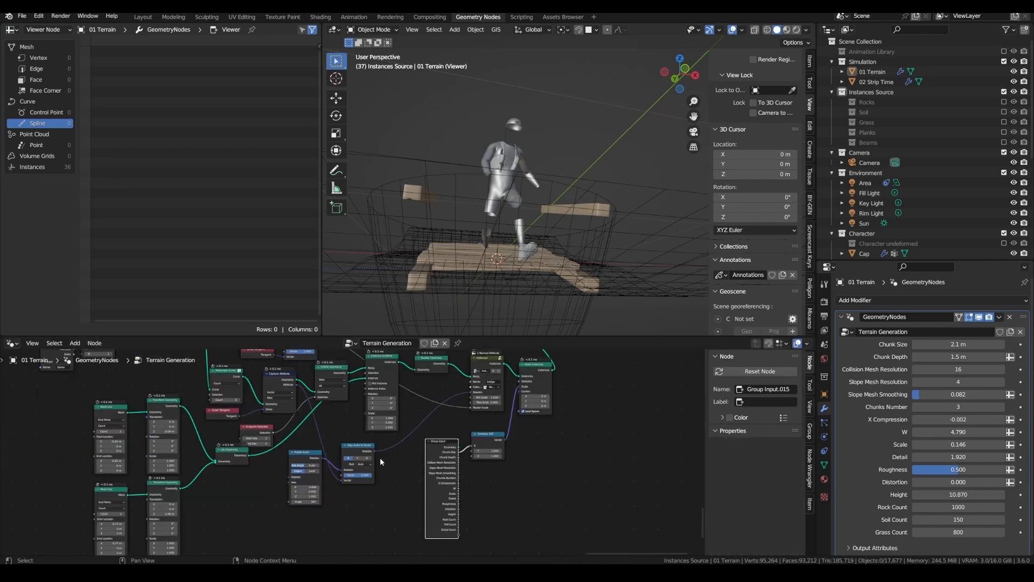
# Rearrange the Align Euler to Vector, Group Input and Rotate Euler nodes to tidy the beam setup
pyautogui.moveTo(373, 443); pyautogui.dragTo(377, 441)
pyautogui.moveTo(443, 448); pyautogui.dragTo(435, 447)
pyautogui.moveTo(310, 451); pyautogui.dragTo(392, 440)
# Duplicate the entire beam node setup and place the copy below the original
pyautogui.moveTo(206, 526); pyautogui.dragTo(531, 415)
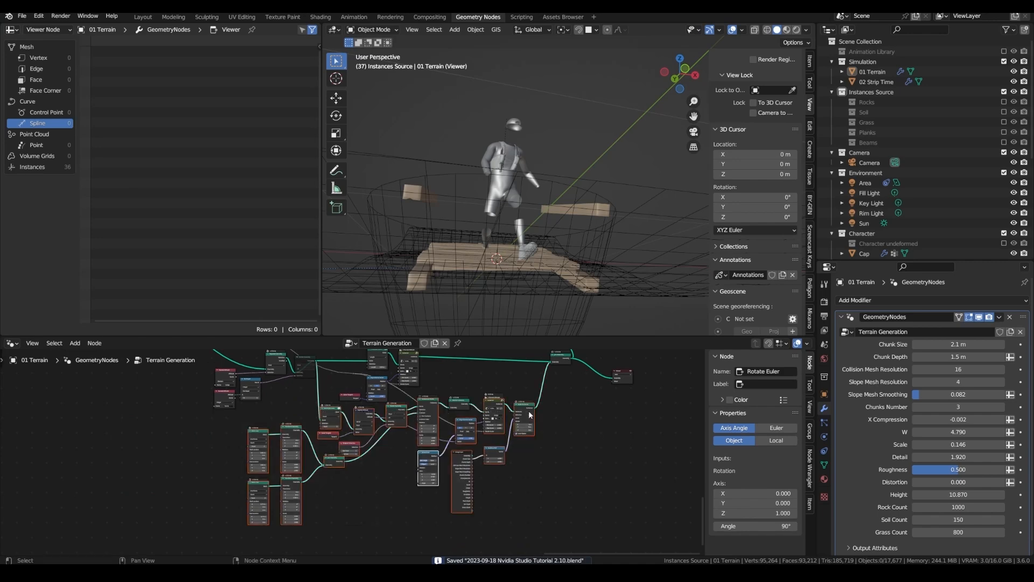
pyautogui.hotkey('shift', 'd')
pyautogui.click(531, 525)
pyautogui.moveTo(499, 534); pyautogui.dragTo(519, 477, button='middle')
# In the duplicated beam setup, remove the Join Geometry node and the second Mesh Line and Transform Geometry pair
pyautogui.scroll(10, 394, 458)
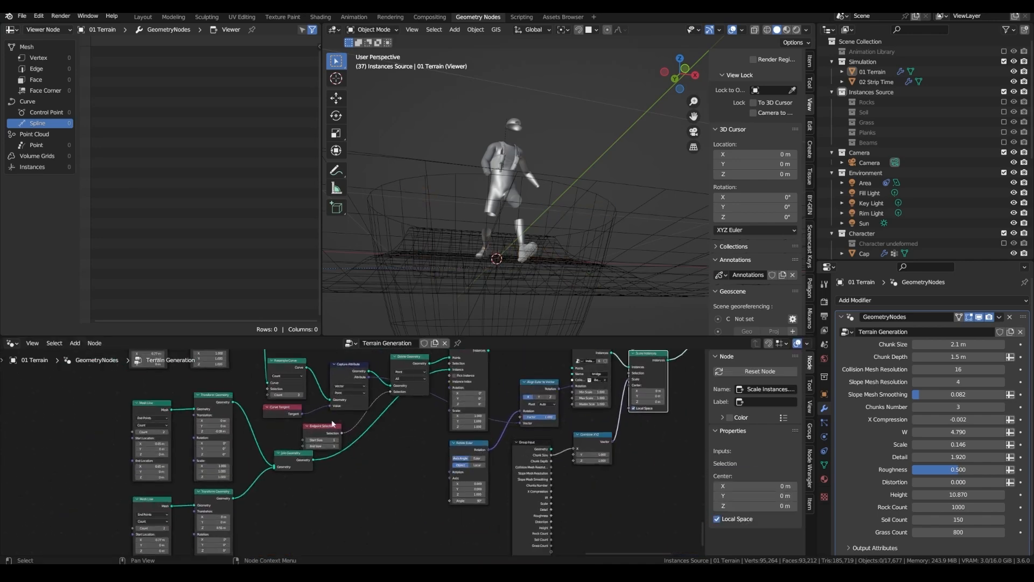
pyautogui.scroll(1, 330, 424)
pyautogui.click(283, 473)
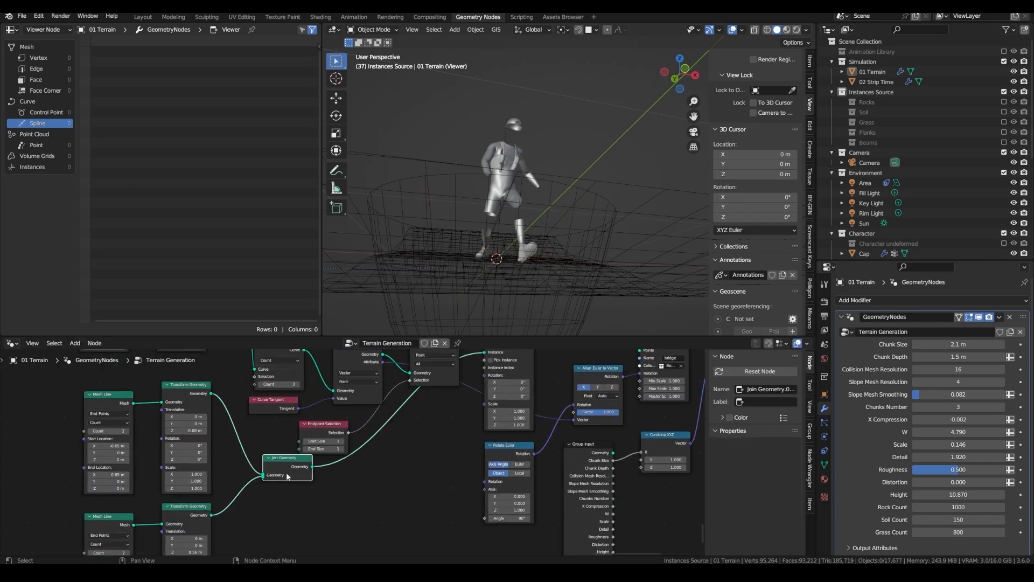
pyautogui.press('x')
pyautogui.moveTo(276, 471); pyautogui.dragTo(360, 422, button='middle')
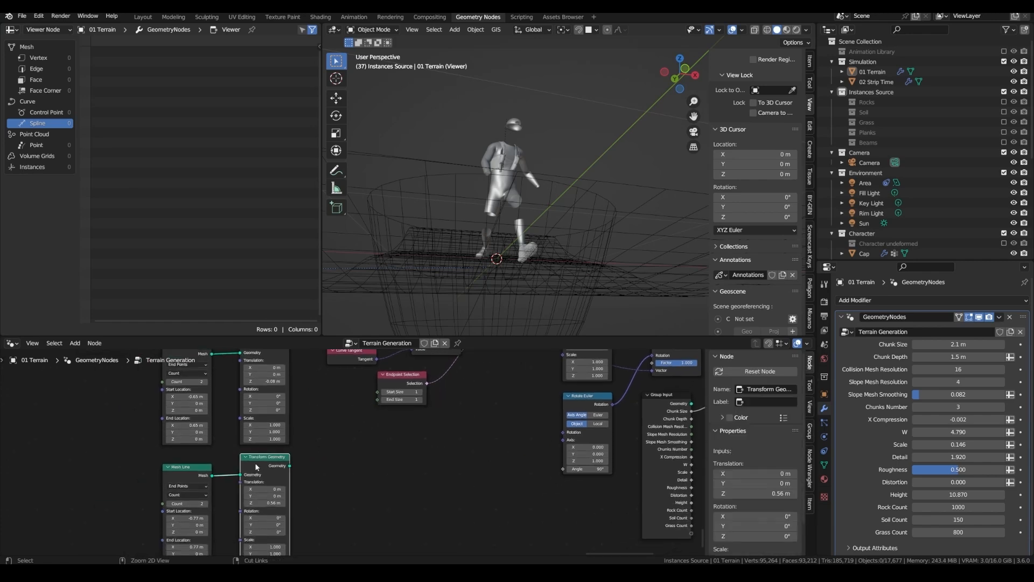
pyautogui.click(197, 479)
pyautogui.hotkey('ctrl', 'x')
pyautogui.scroll(-6, 301, 452)
pyautogui.moveTo(366, 446); pyautogui.dragTo(316, 507, button='middle')
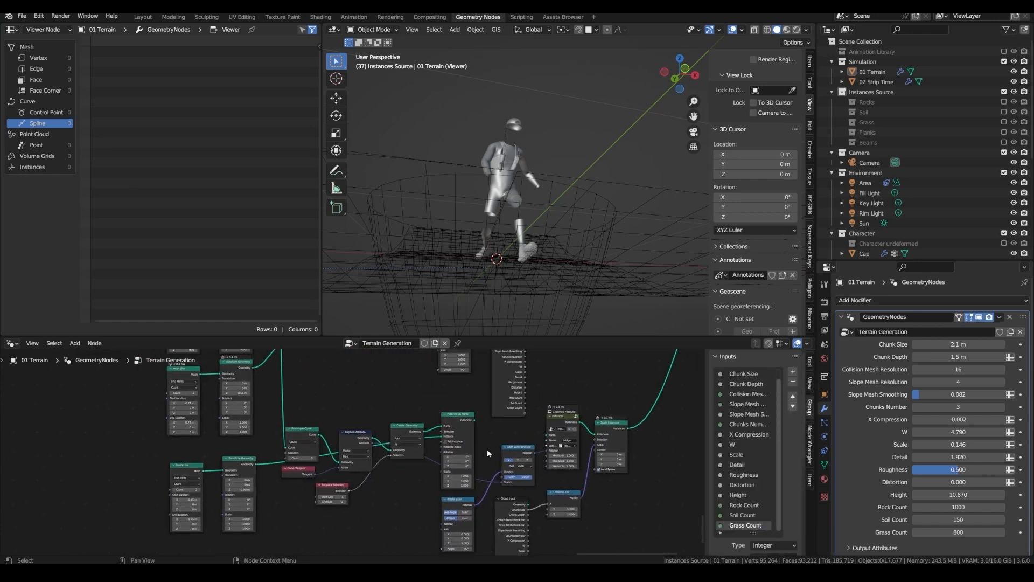
# In the copied setup, delete Align Euler to Vector, Capture Attribute and Curve Tangent, and link Rotate Euler directly to the Instancer's Rotation
pyautogui.moveTo(487, 451); pyautogui.dragTo(433, 464, button='middle')
pyautogui.scroll(3, 432, 461)
pyautogui.hotkey('ctrl', 's')
pyautogui.moveTo(469, 481); pyautogui.dragTo(383, 438)
pyautogui.press('x')
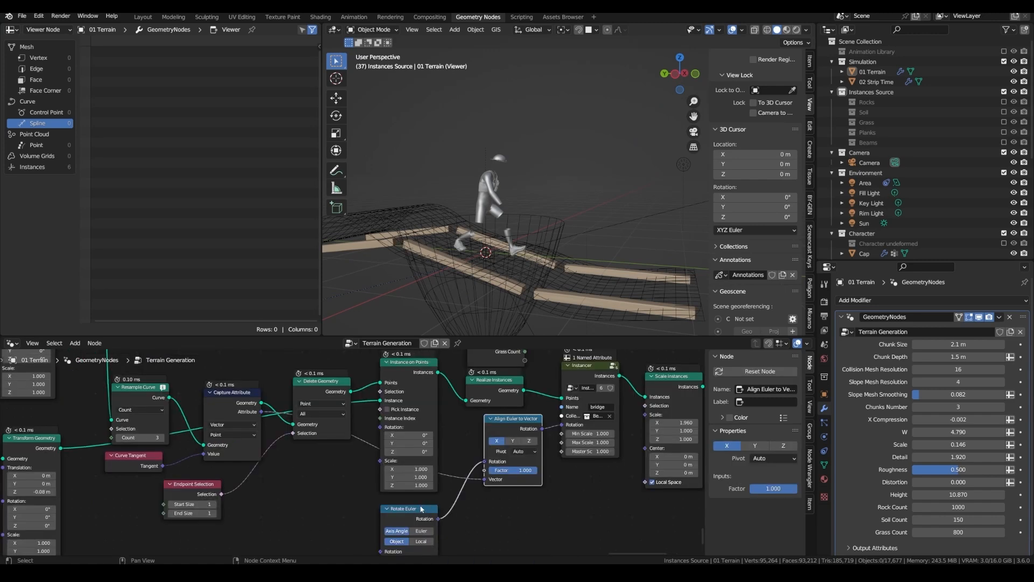
pyautogui.moveTo(425, 509); pyautogui.dragTo(451, 463)
pyautogui.click(503, 429)
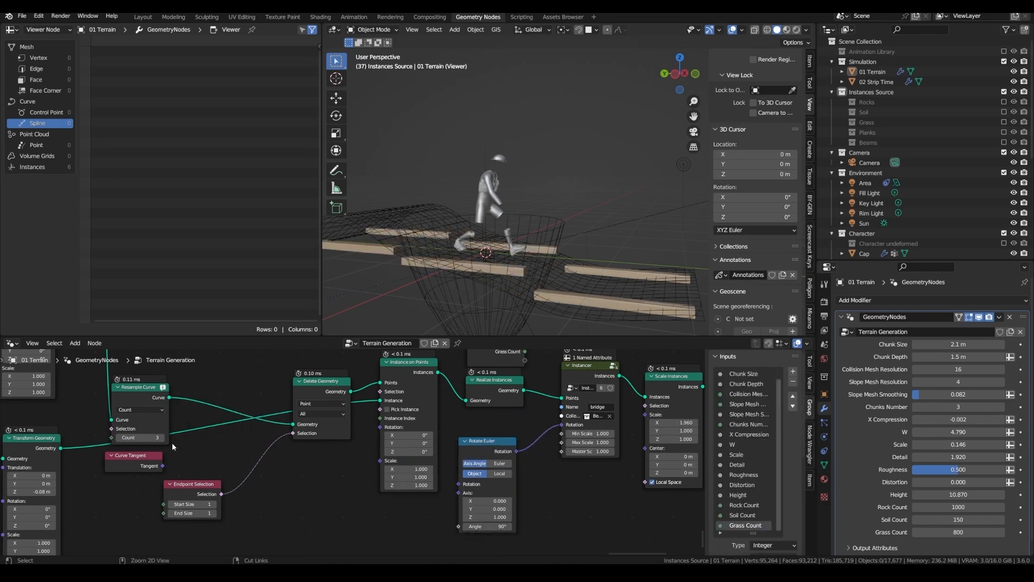
pyautogui.click(142, 462)
pyautogui.press('x')
pyautogui.moveTo(138, 398); pyautogui.dragTo(200, 390)
# Set the Rotate Euler axis to Y 1 and Z 0 so the copied beams stand vertically as posts
pyautogui.doubleClick(440, 488)
pyautogui.write('0')
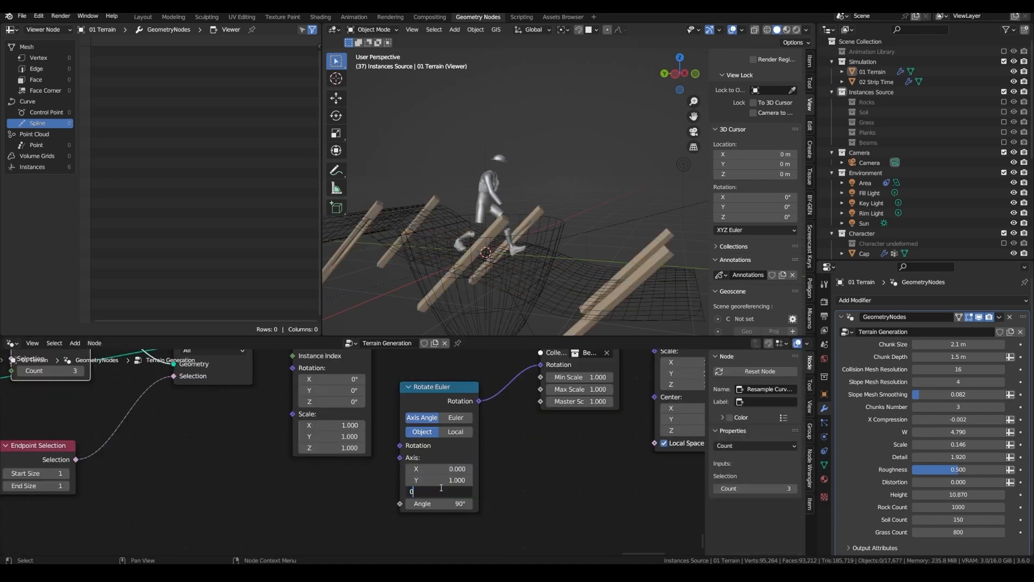
pyautogui.press('Return')
pyautogui.moveTo(485, 442); pyautogui.dragTo(467, 419, button='middle')
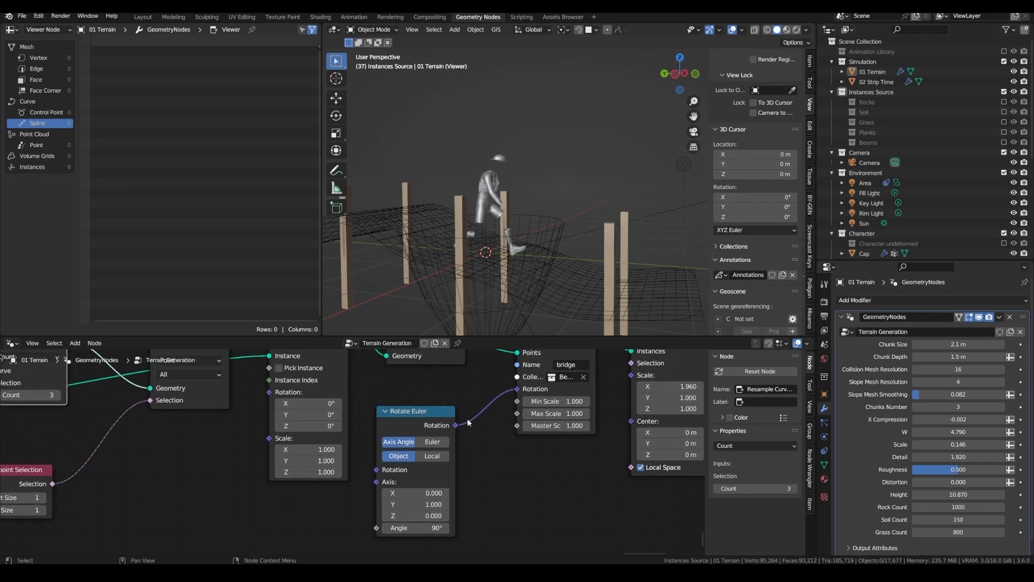
# Switch the posts' Resample Curve to Length mode and increase the length to space the posts farther apart
pyautogui.click(391, 447)
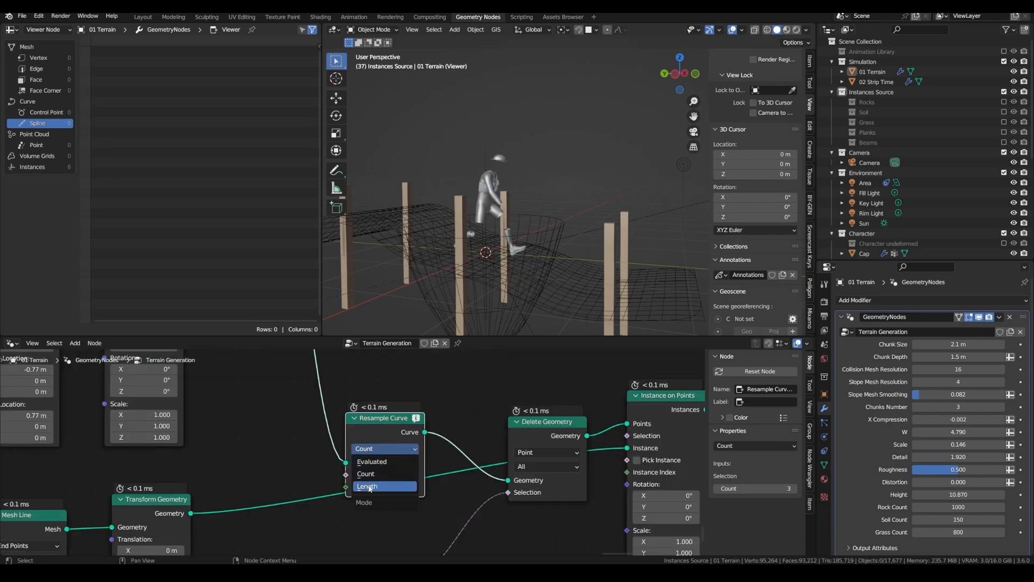
pyautogui.click(370, 487)
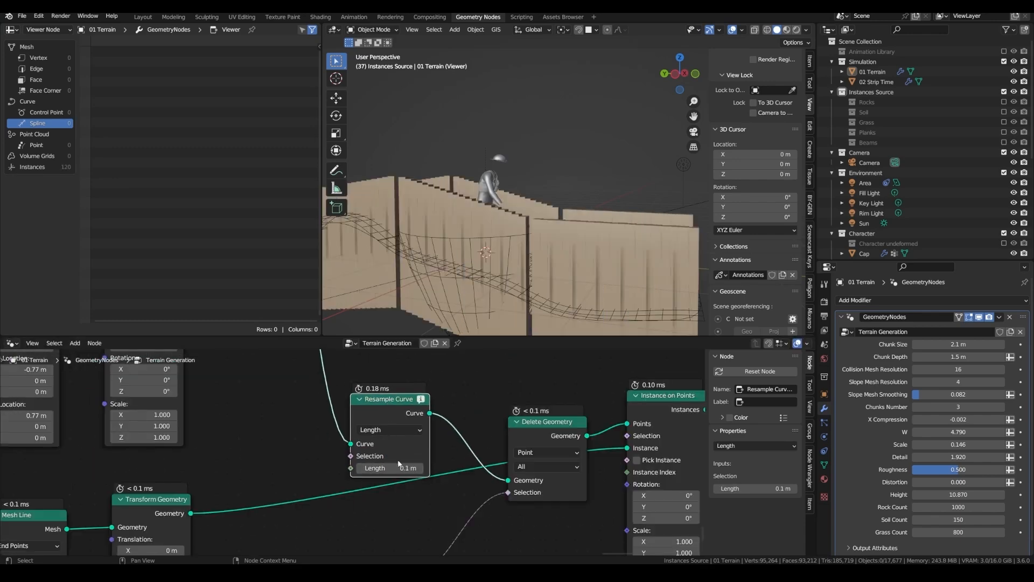
pyautogui.moveTo(397, 468); pyautogui.dragTo(452, 467)
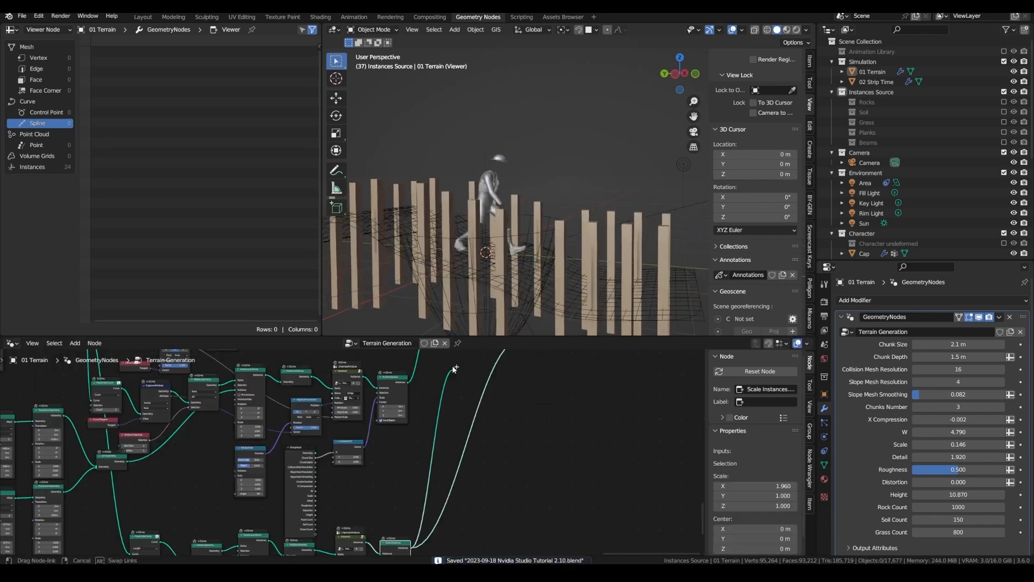
# Connect the posts' Scale Instances output to the Join Geometry, set X scale to 0.660 and slim the posts along Y and Z
pyautogui.moveTo(462, 347); pyautogui.dragTo(431, 390)
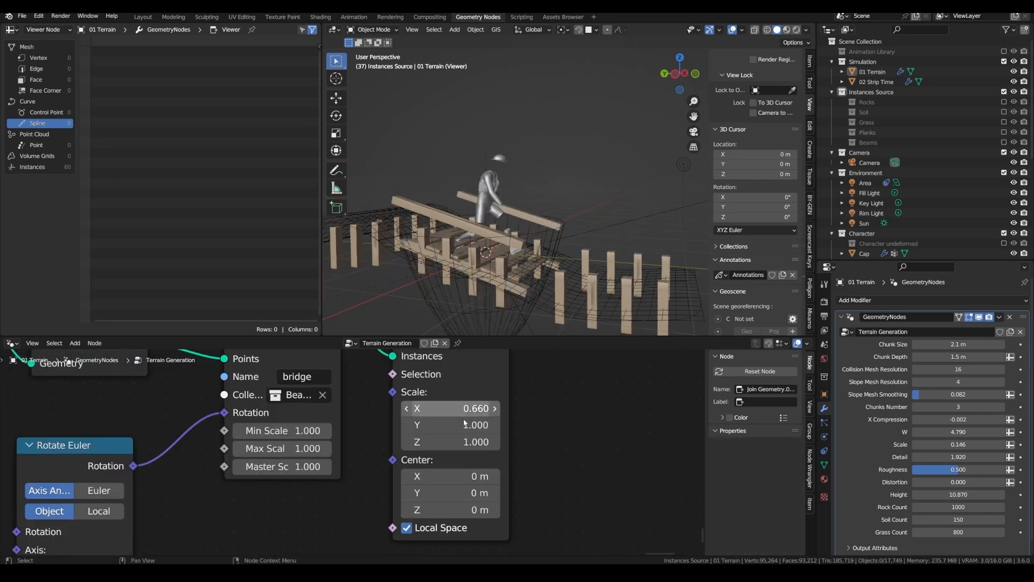
pyautogui.moveTo(450, 425); pyautogui.dragTo(401, 442)
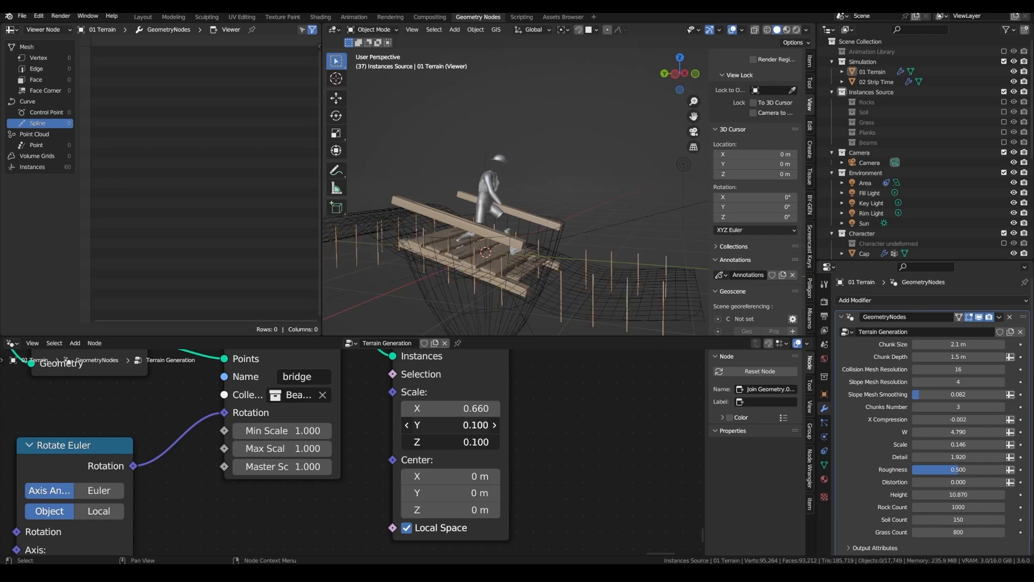
# Set the posts' Mesh Line start X to -0.74 m and end X to 0.74 m, and their Z translation to 0.21 m
pyautogui.moveTo(235, 438); pyautogui.dragTo(412, 392, button='middle')
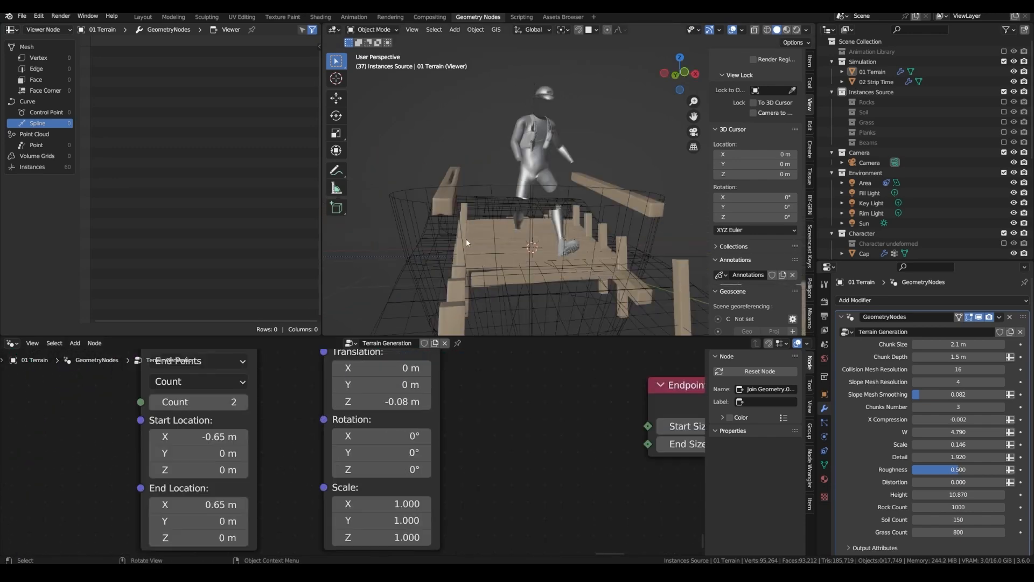
pyautogui.moveTo(477, 236); pyautogui.dragTo(462, 243, button='middle')
pyautogui.scroll(4, 462, 242)
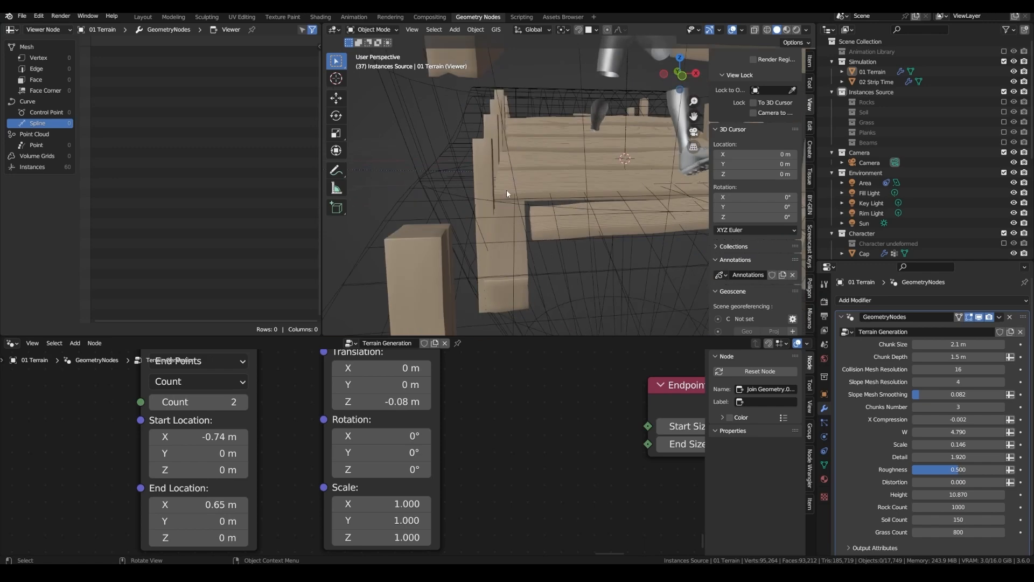
pyautogui.scroll(2, 506, 189)
pyautogui.moveTo(506, 189); pyautogui.dragTo(487, 212, button='middle')
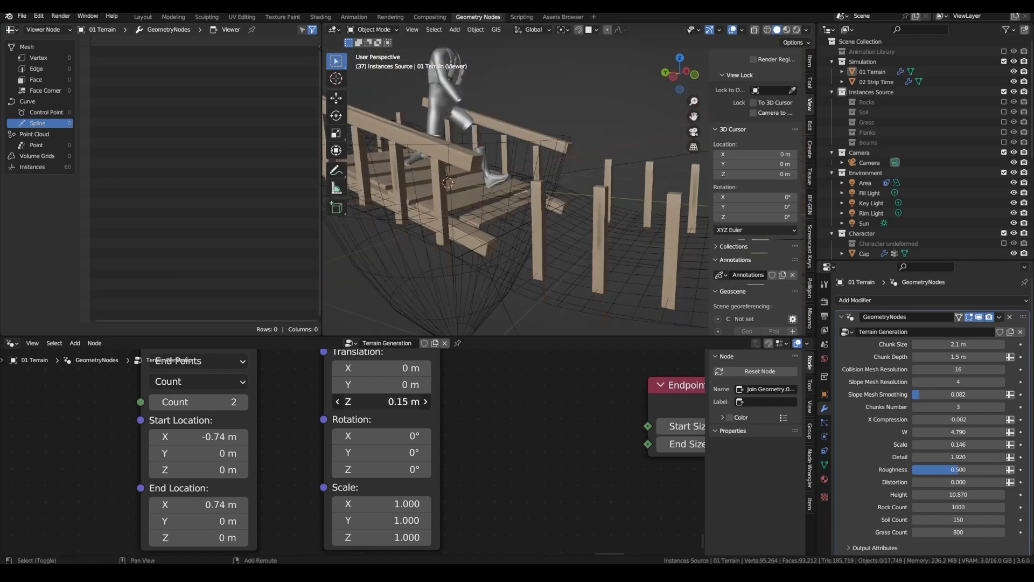
pyautogui.moveTo(388, 196); pyautogui.dragTo(511, 222, button='middle')
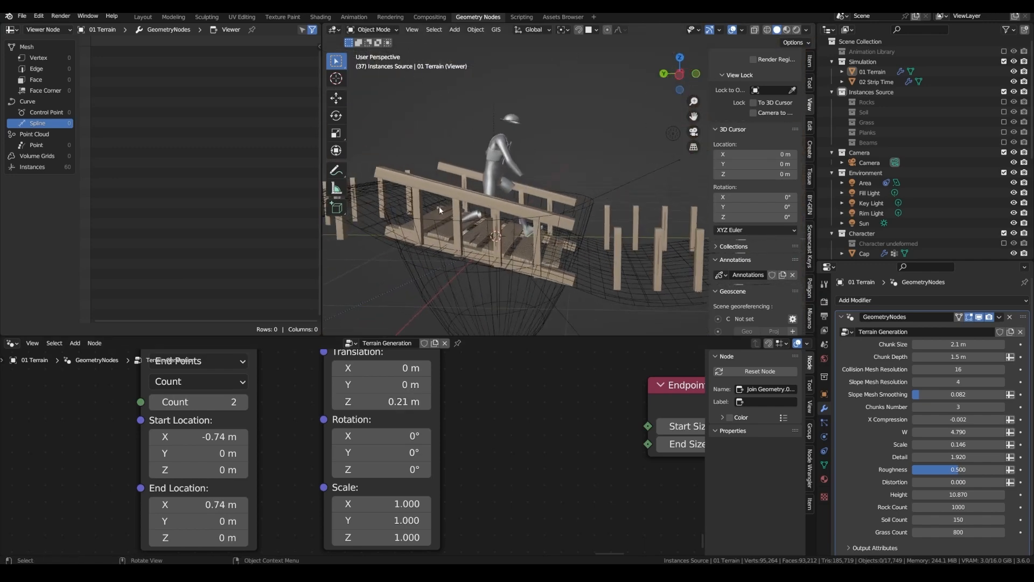
# Play the animation and examine the bridge's posts, handrails and planks from several angles
pyautogui.scroll(3, 439, 206)
pyautogui.moveTo(462, 383); pyautogui.dragTo(503, 457, button='middle')
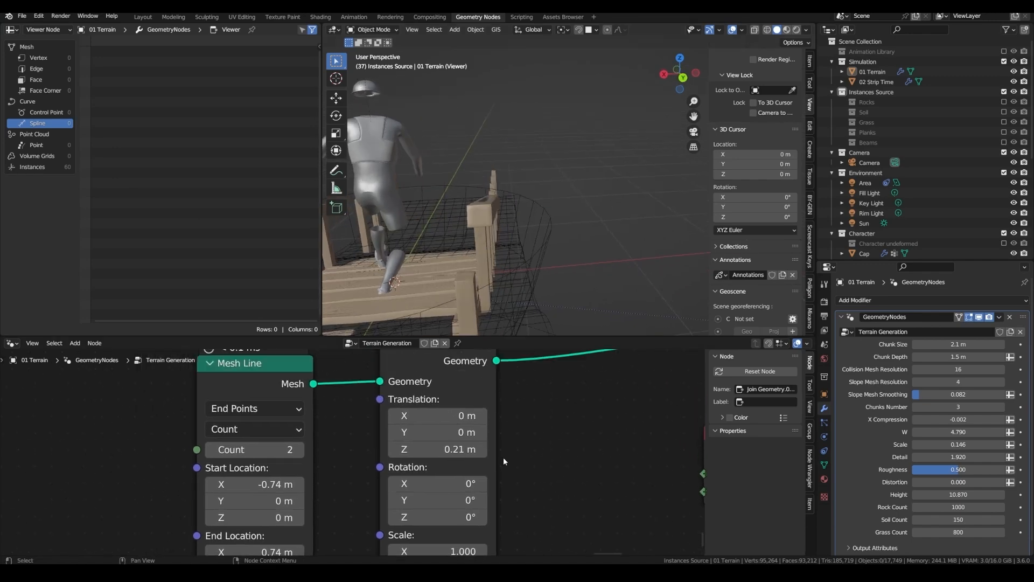
pyautogui.scroll(-3, 420, 463)
pyautogui.scroll(4, 344, 485)
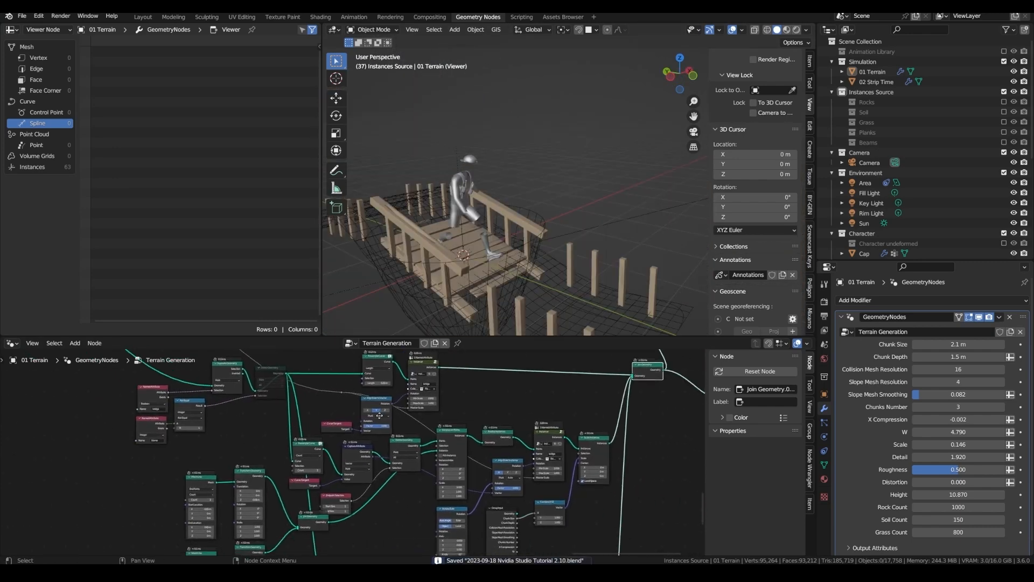
pyautogui.moveTo(436, 438); pyautogui.dragTo(296, 373, button='middle')
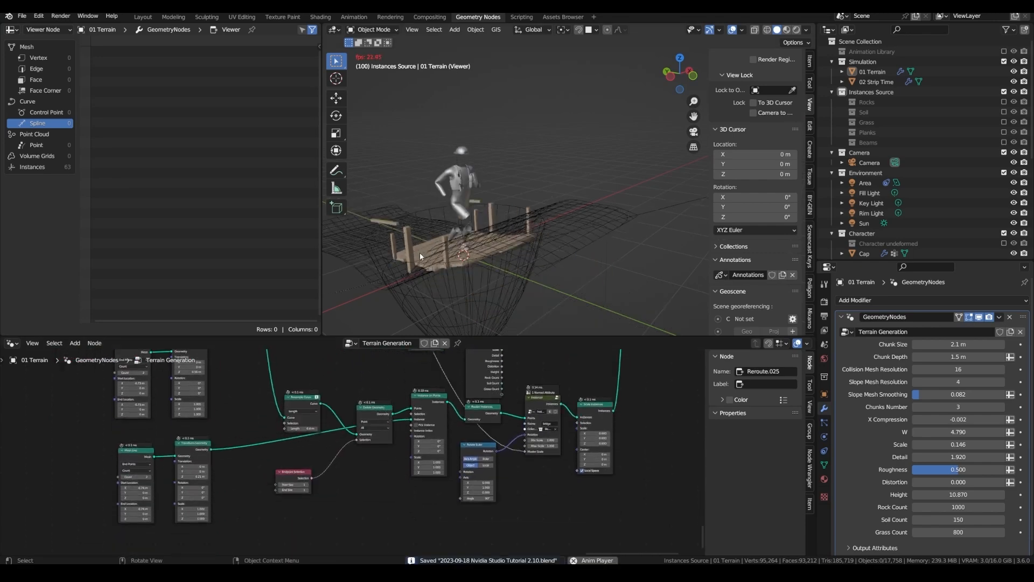
pyautogui.moveTo(422, 257); pyautogui.dragTo(516, 237, button='middle')
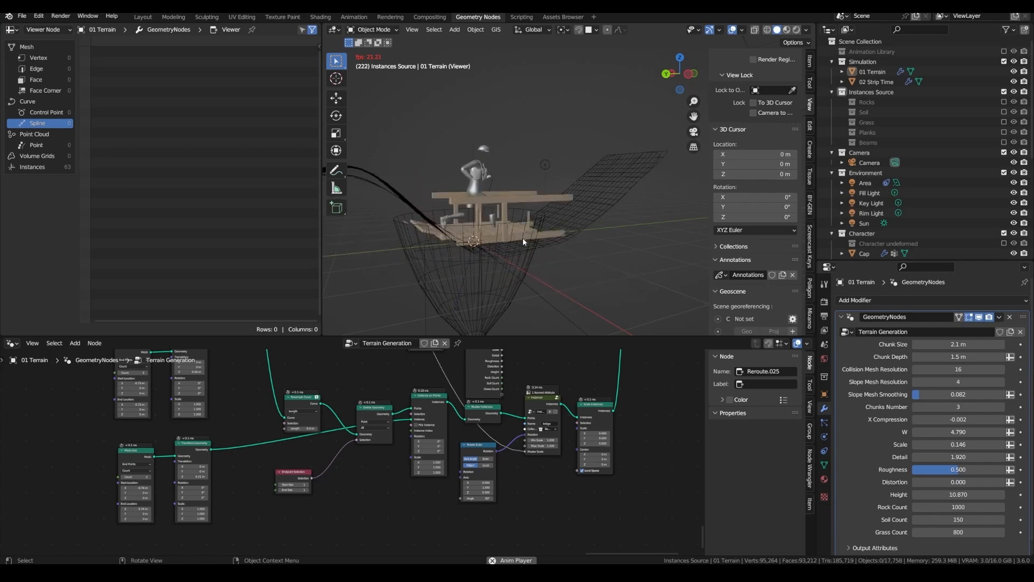
pyautogui.moveTo(505, 234); pyautogui.dragTo(473, 226, button='middle')
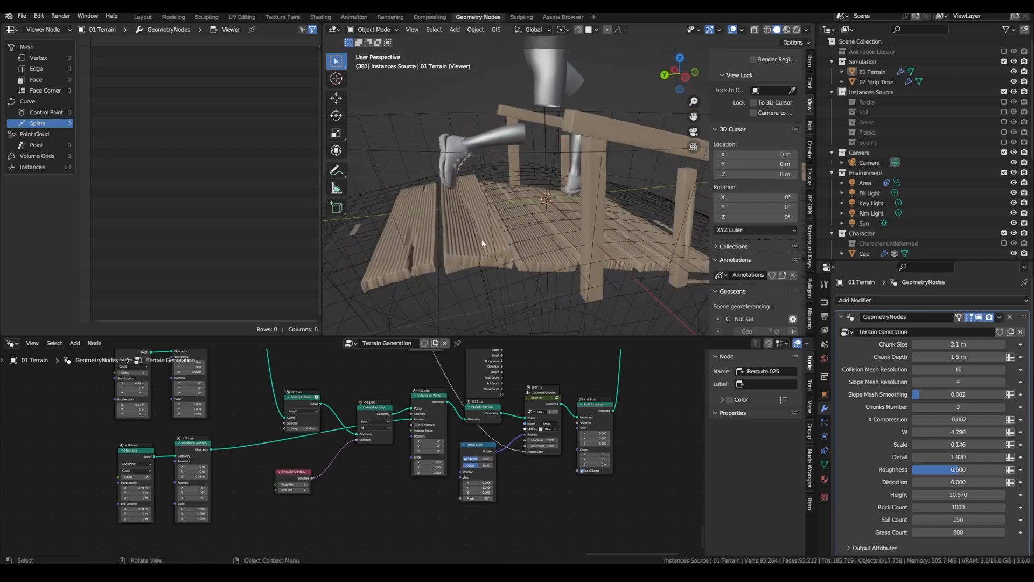
pyautogui.scroll(2, 482, 244)
pyautogui.scroll(-5, 354, 431)
pyautogui.moveTo(353, 400); pyautogui.dragTo(362, 467, button='middle')
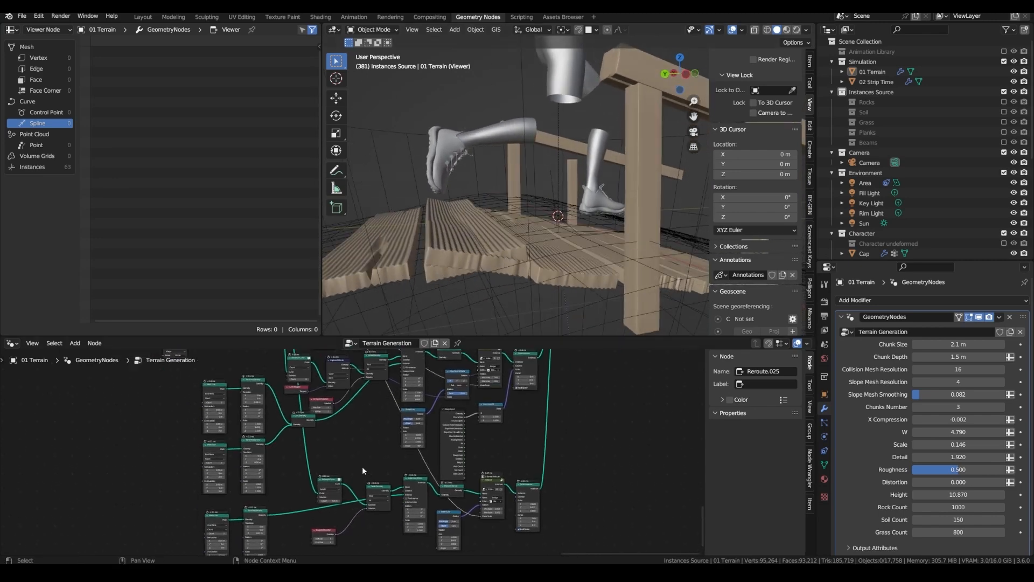
pyautogui.moveTo(473, 261); pyautogui.dragTo(473, 265, button='middle')
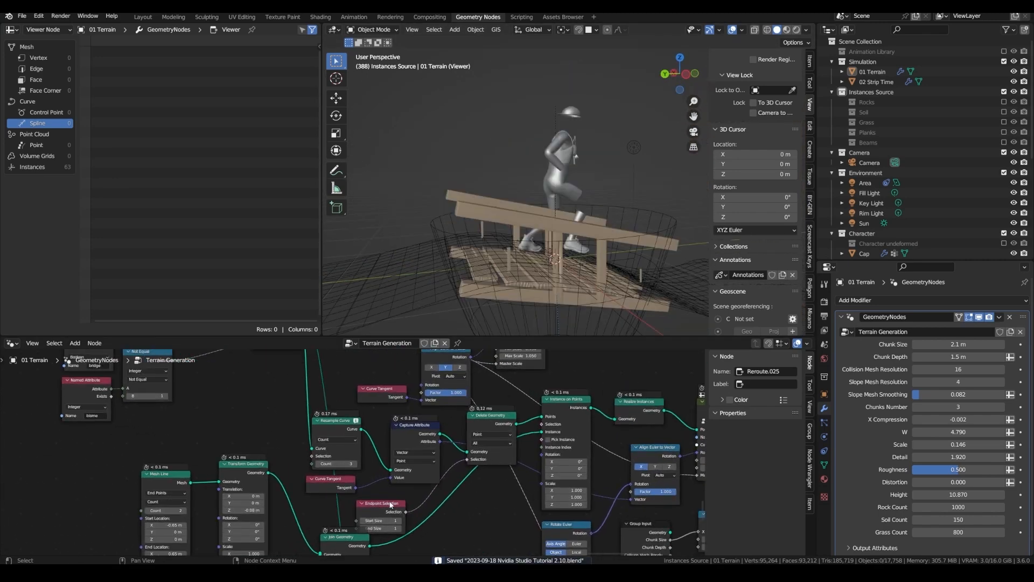
# Duplicate the Endpoint Selection and Delete Geometry nodes and insert them between the planks' Resample Curve and Instancer
pyautogui.moveTo(396, 487); pyautogui.dragTo(424, 494)
pyautogui.moveTo(424, 494); pyautogui.dragTo(408, 548, button='middle')
pyautogui.scroll(-4, 398, 512)
pyautogui.click(450, 477)
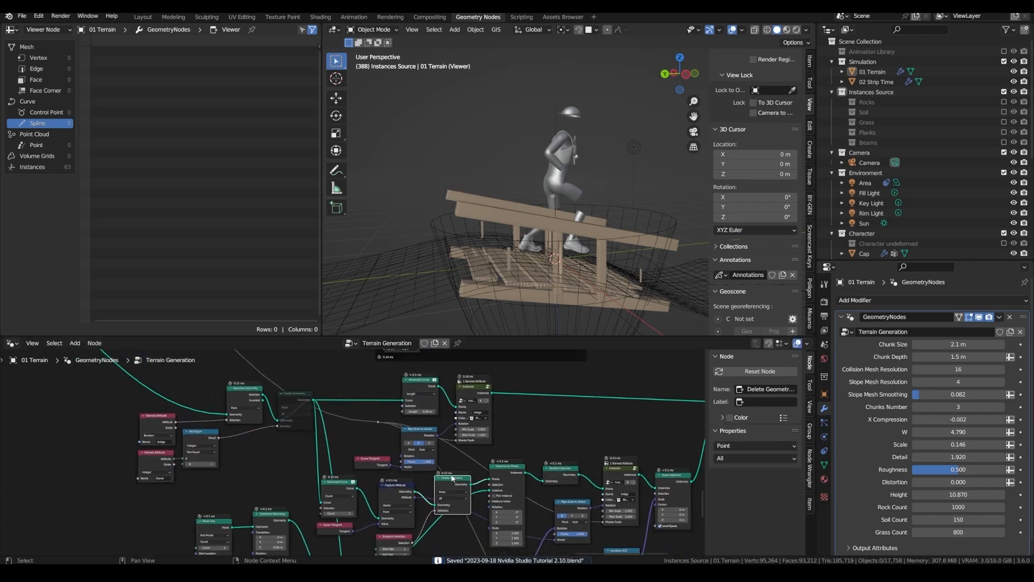
pyautogui.scroll(3, 448, 469)
pyautogui.moveTo(481, 369); pyautogui.dragTo(581, 369)
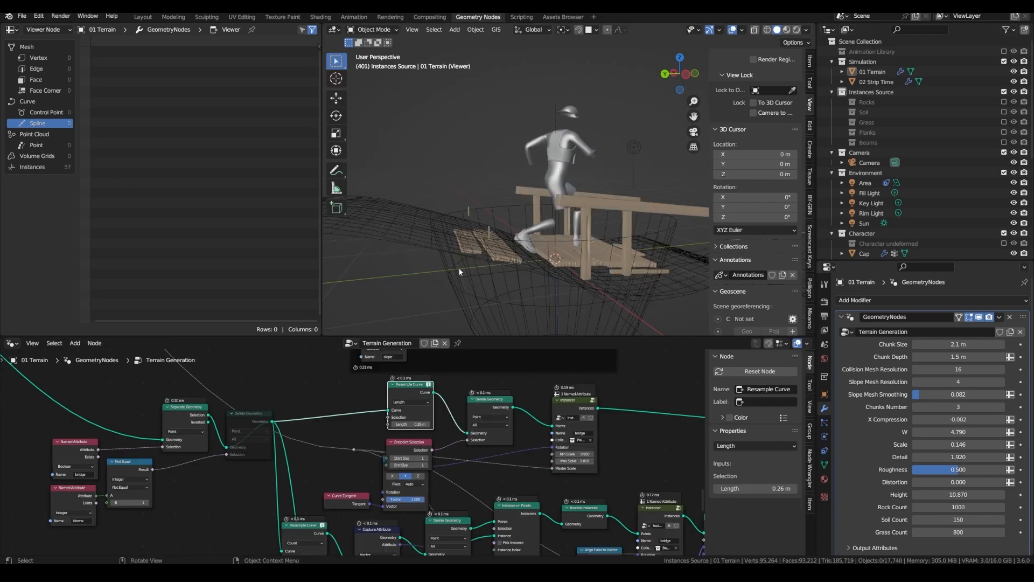
# Re-enable the muted Delete Geometry node that follows Separate Geometry in the bridge branch, and save the file
pyautogui.moveTo(507, 237)
pyautogui.mouseDown(button='middle')
pyautogui.moveTo(500, 291)
pyautogui.moveTo(517, 244)
pyautogui.mouseUp(button='middle')
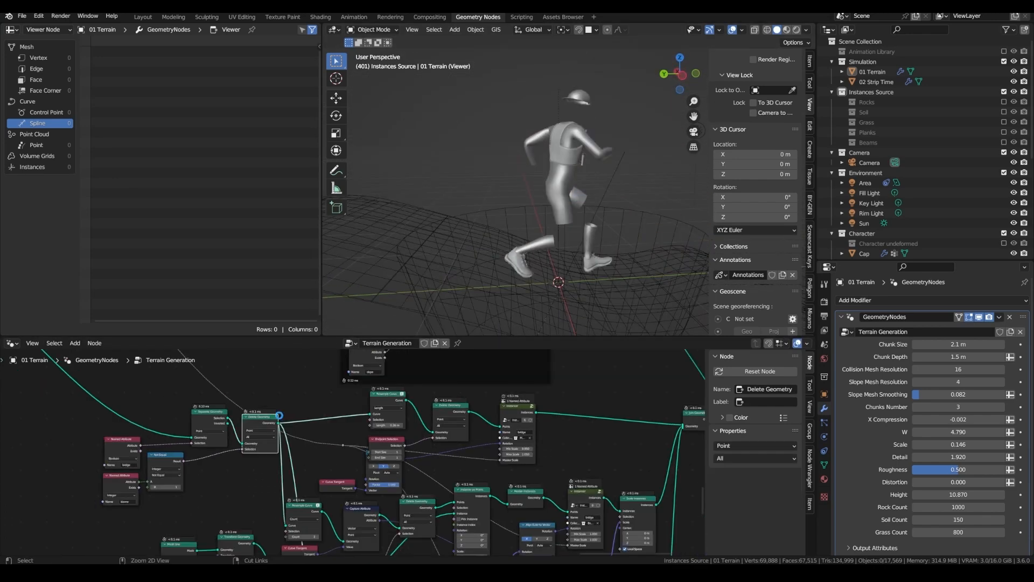
pyautogui.hotkey('ctrl', 's')
pyautogui.scroll(-9, 281, 416)
pyautogui.moveTo(358, 401); pyautogui.dragTo(303, 467, button='middle')
pyautogui.scroll(2, 439, 439)
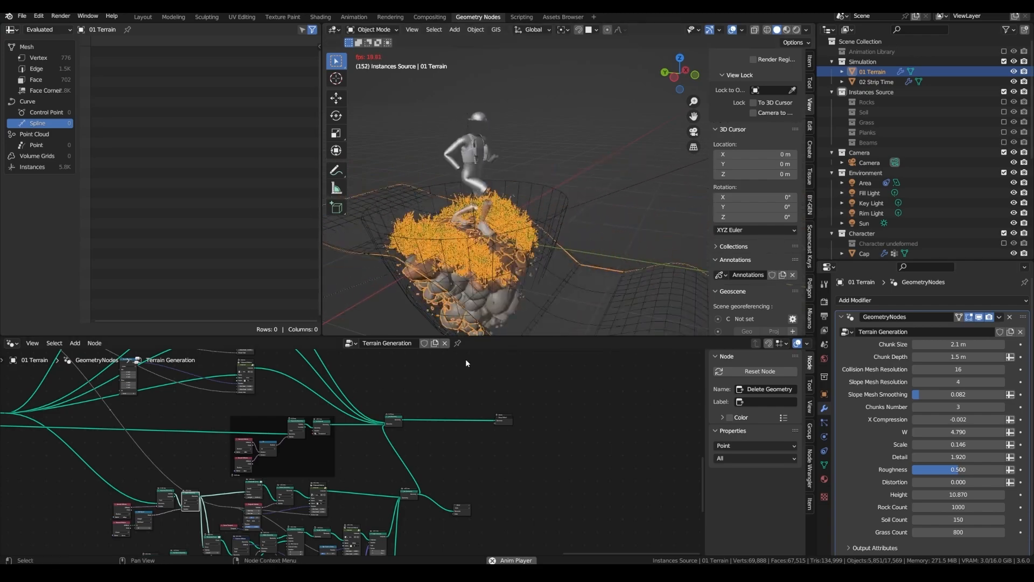
# Stop the playback and step through the frames to inspect the complete terrain and bridge up close
pyautogui.press('space')
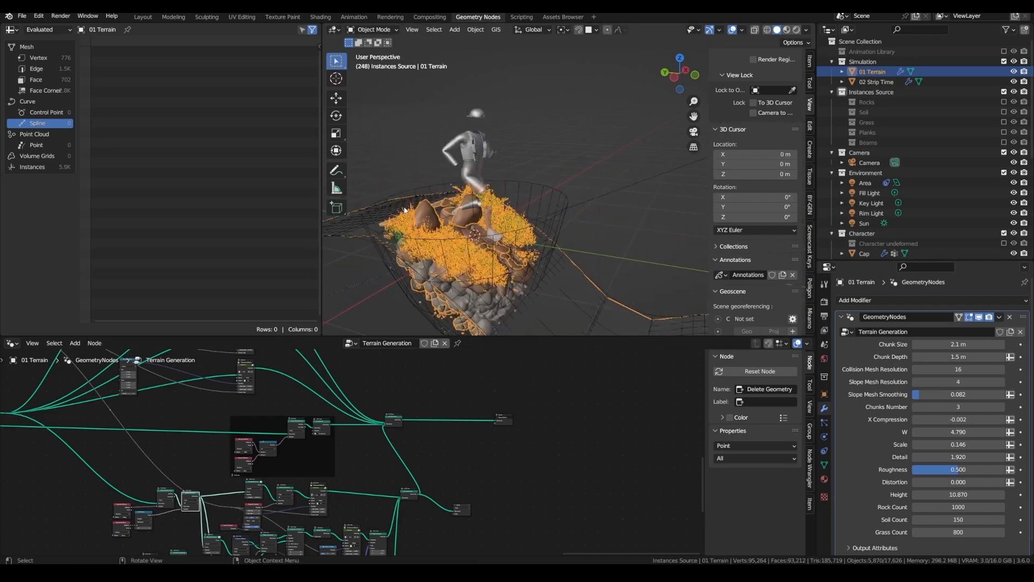
pyautogui.keyDown('alt'); pyautogui.scroll(15, 405, 210); pyautogui.keyUp('alt')
pyautogui.keyDown('alt'); pyautogui.scroll(-5, 405, 211); pyautogui.keyUp('alt')
pyautogui.scroll(5, 409, 212)
pyautogui.moveTo(515, 242)
pyautogui.mouseDown(button='middle')
pyautogui.moveTo(544, 231)
pyautogui.moveTo(512, 229)
pyautogui.moveTo(527, 224)
pyautogui.moveTo(572, 245)
pyautogui.mouseUp(button='middle')
pyautogui.scroll(-7, 512, 229)
# Hide the viewport overlays, switch the viewport to rendered shading and save the file
pyautogui.click(732, 31)
pyautogui.hotkey('ctrl', 's')
pyautogui.click(797, 30)
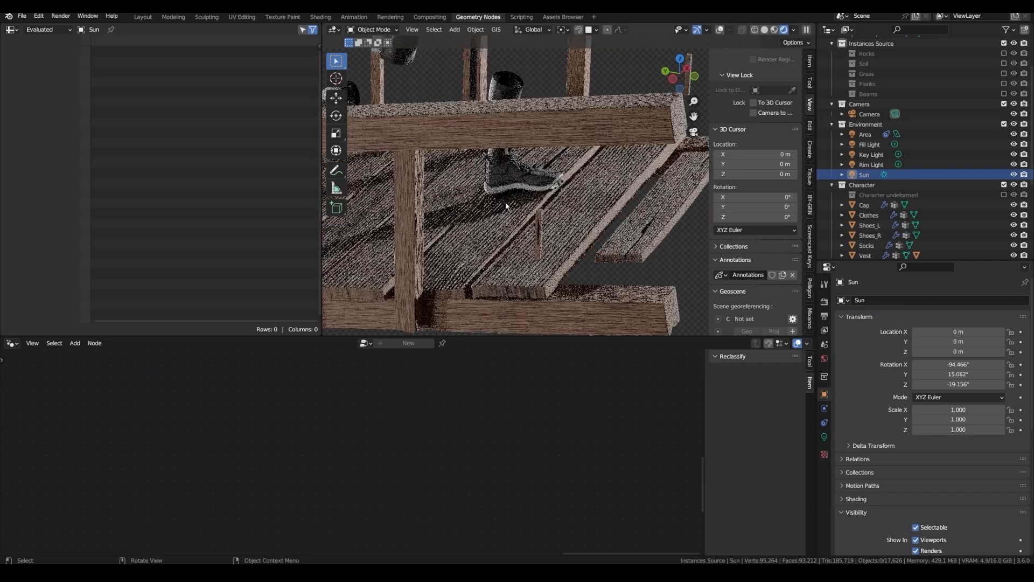
pyautogui.scroll(-2, 505, 203)
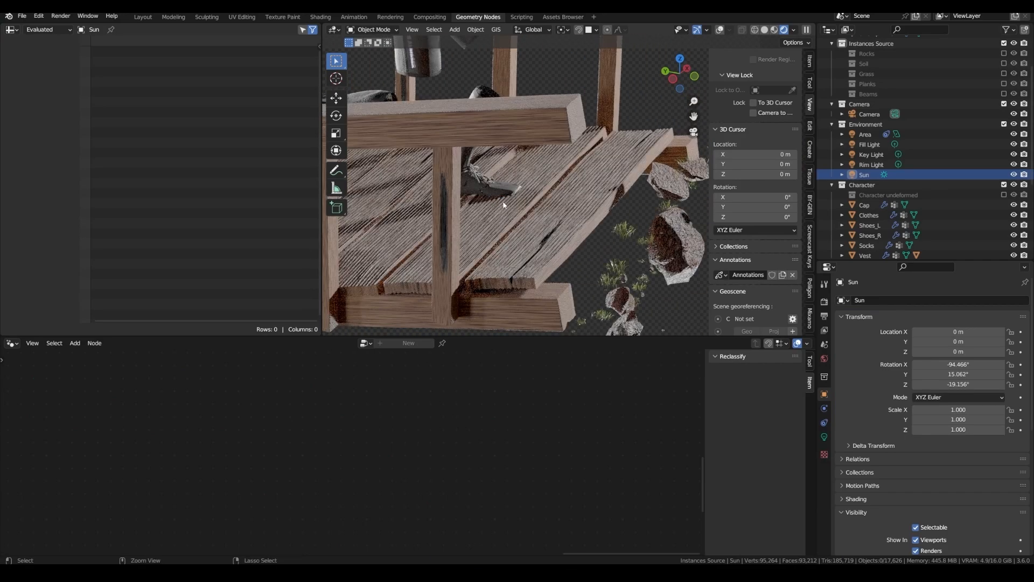
pyautogui.hotkey('ctrl', 's')
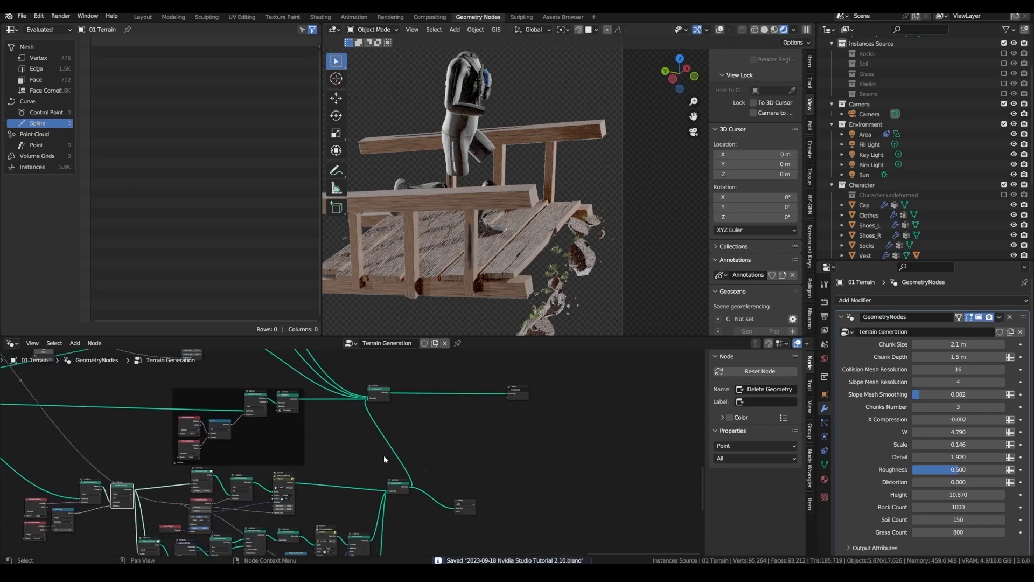
# Insert a Translate Instances node between the planks' Instancer and Join Geometry, with a Z translation of 0.02 m
pyautogui.scroll(6, 384, 459)
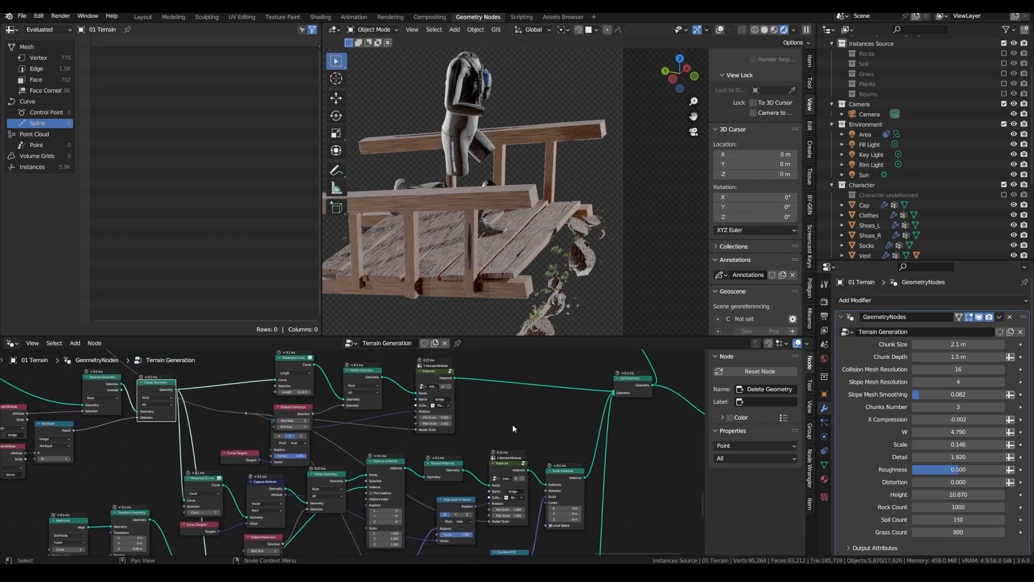
pyautogui.hotkey('shift', 'a')
pyautogui.click(534, 380)
pyautogui.scroll(3, 474, 410)
pyautogui.doubleClick(450, 447)
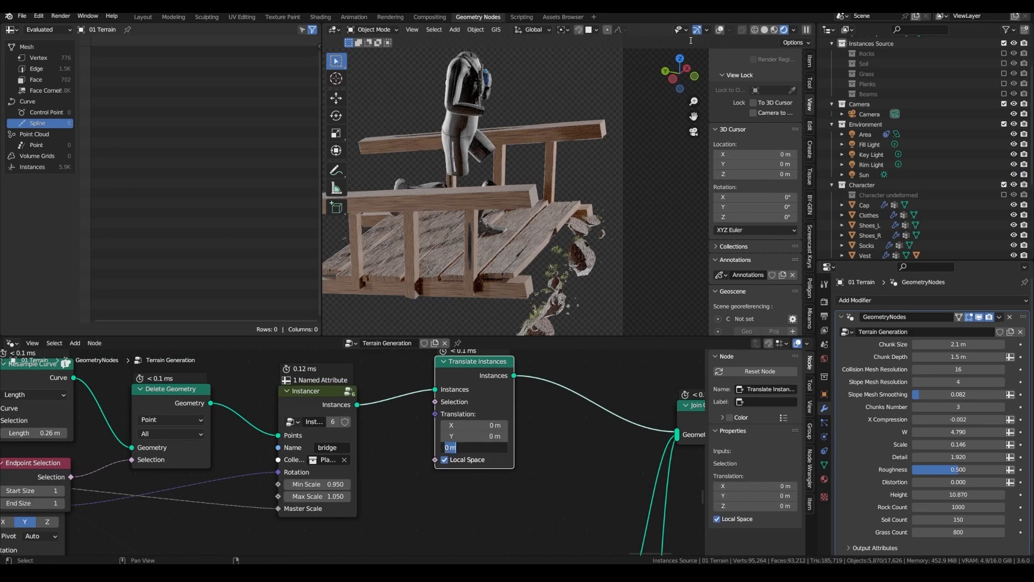
pyautogui.write('0.04')
pyautogui.press('Return')
# Lower the side beams by setting their Transform Geometry Z translation to about -0.1 m
pyautogui.scroll(1, 454, 386)
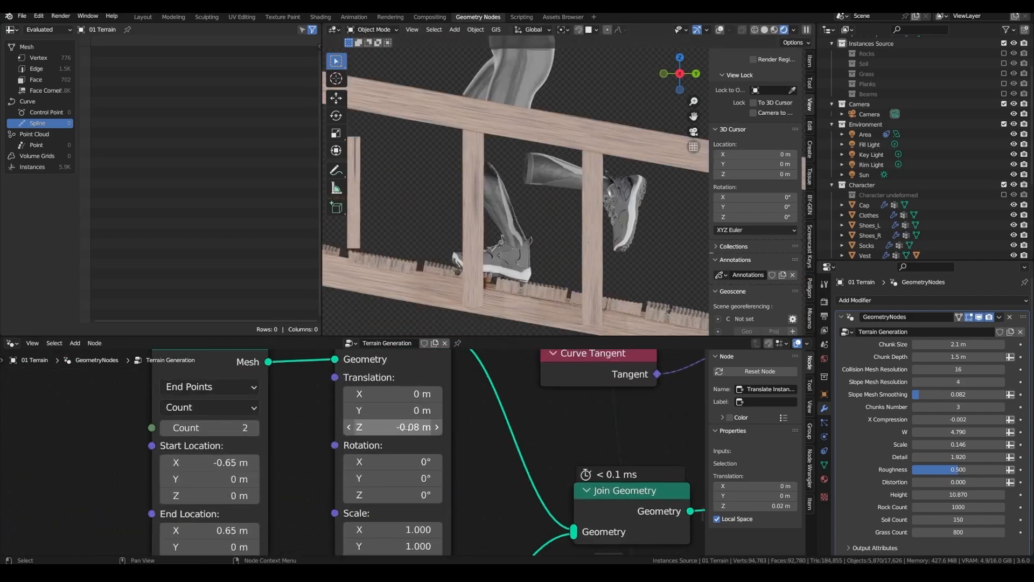
pyautogui.scroll(1, 391, 426)
pyautogui.moveTo(390, 426)
pyautogui.mouseDown()
pyautogui.moveTo(366, 427)
pyautogui.moveTo(382, 426)
pyautogui.mouseUp()
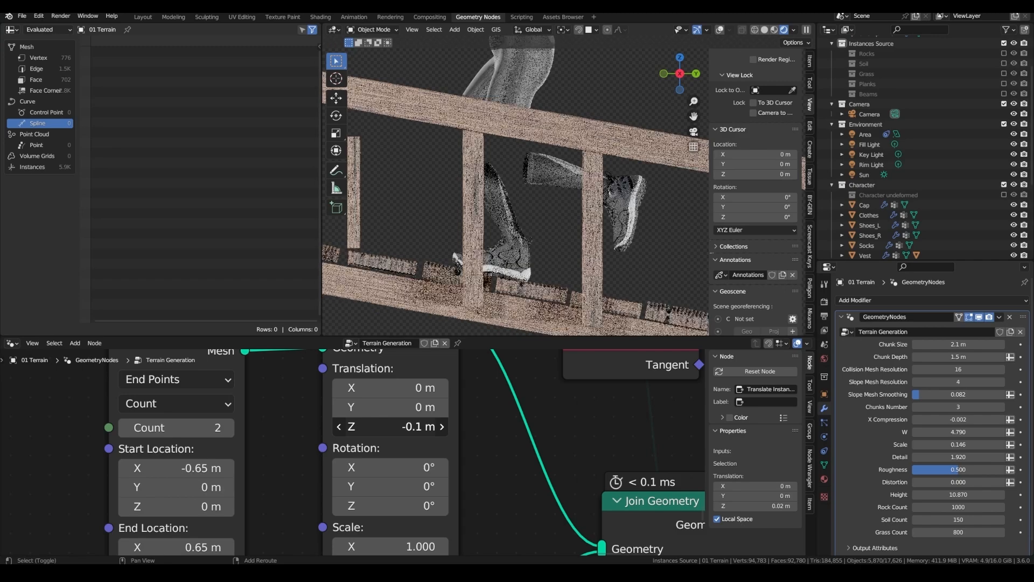